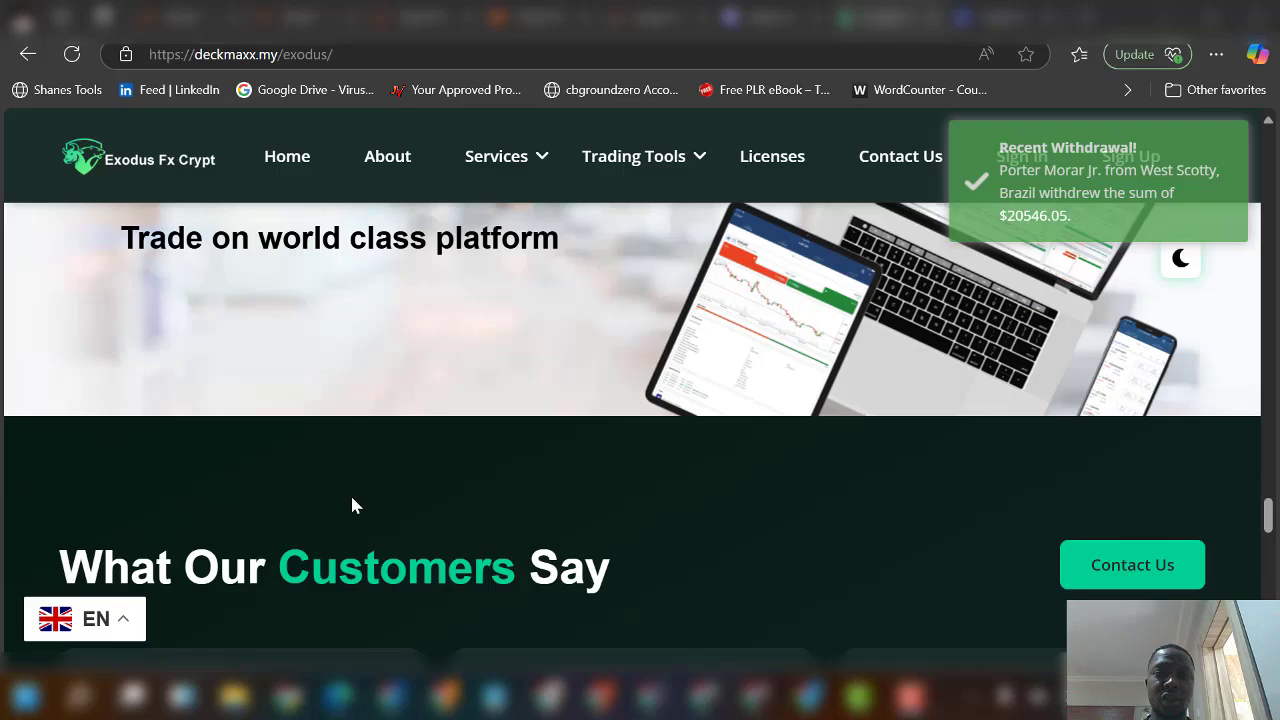
Step: Review the trading site's home page and its list of available languages
{"action": "scroll", "coordinate": [349, 505], "scroll_direction": "up", "scroll_amount": 10}
{"action": "scroll", "coordinate": [349, 505], "scroll_direction": "up", "scroll_amount": 15}
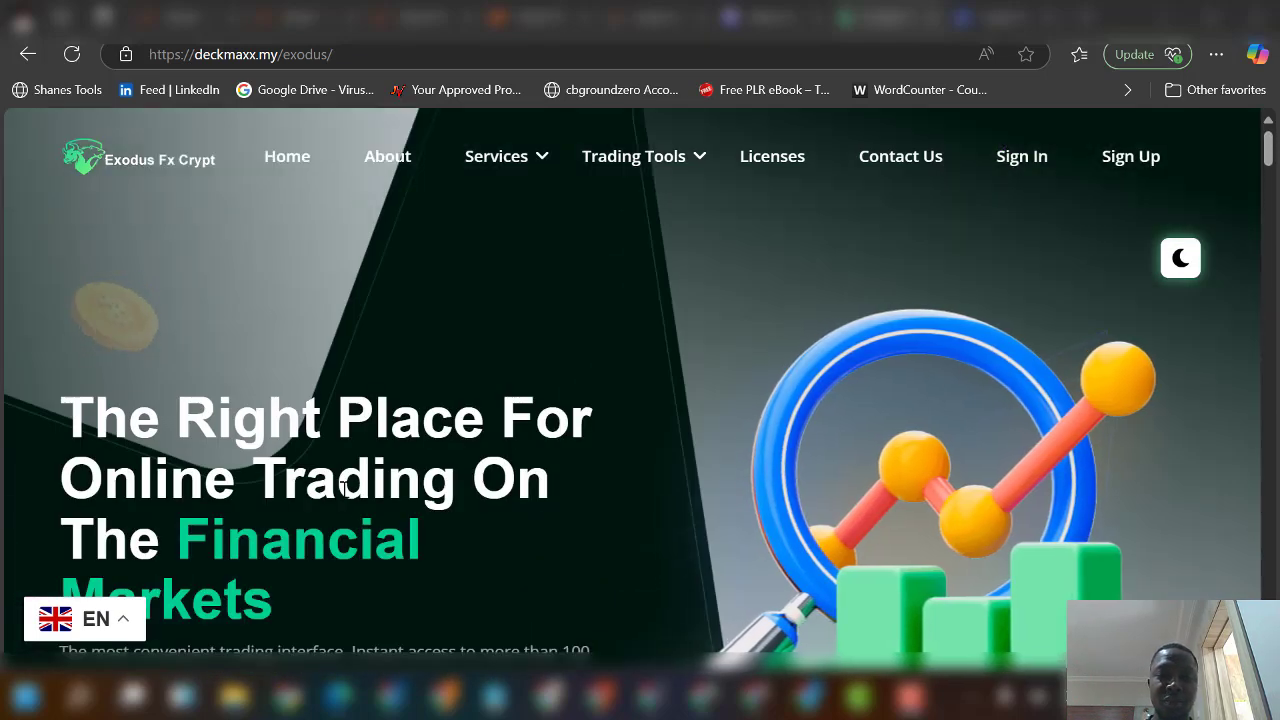
{"action": "scroll", "coordinate": [258, 472], "scroll_direction": "down", "scroll_amount": 2}
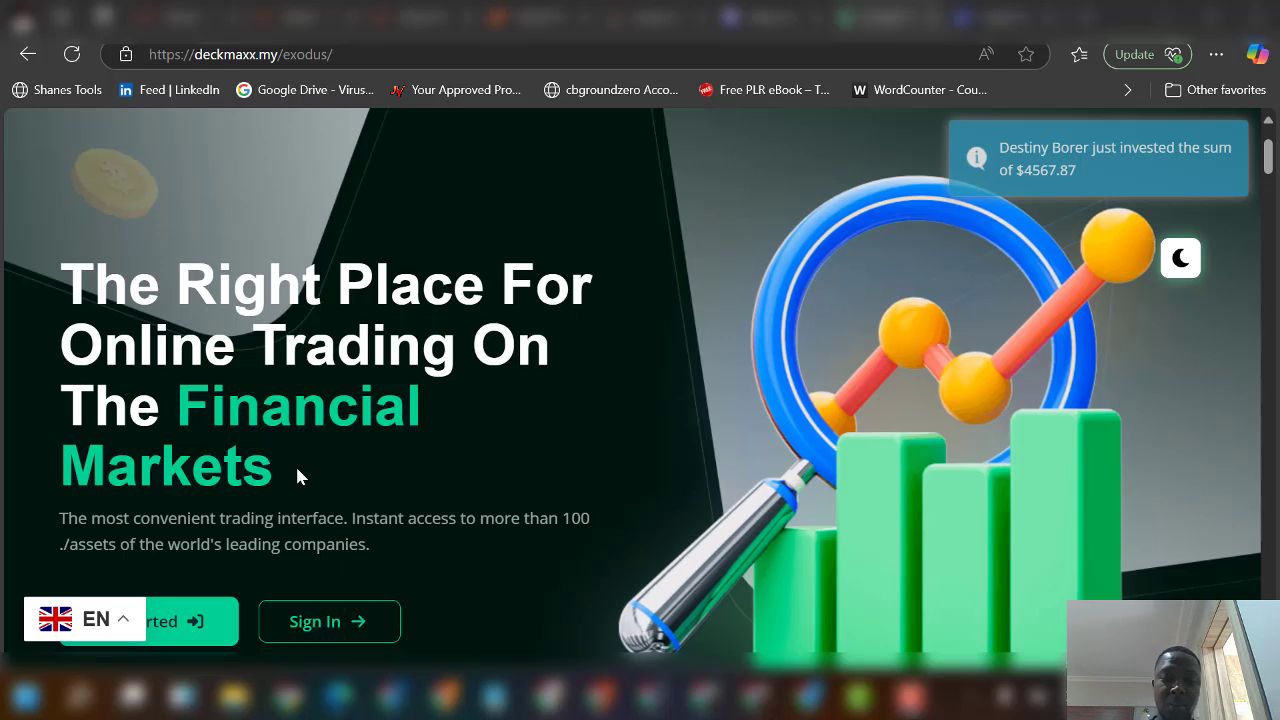
{"action": "left_click", "coordinate": [120, 622]}
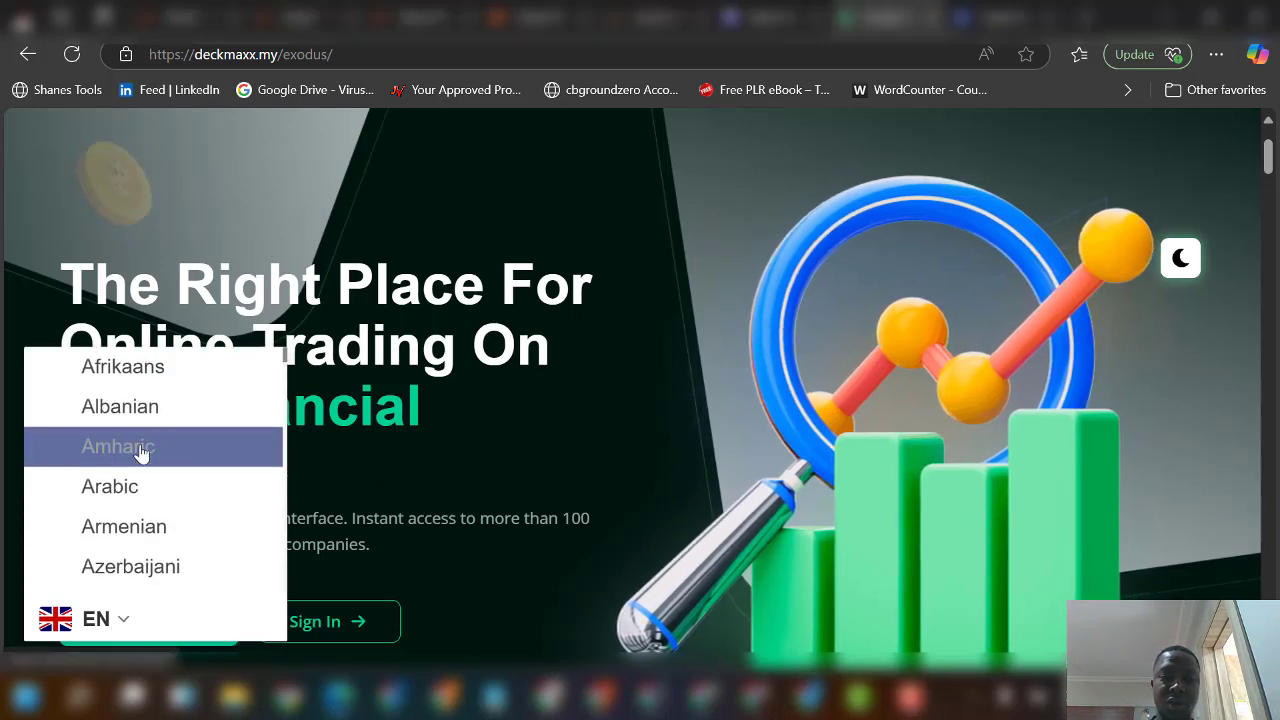
{"action": "left_click", "coordinate": [294, 517]}
{"action": "scroll", "coordinate": [434, 526], "scroll_direction": "down", "scroll_amount": 10}
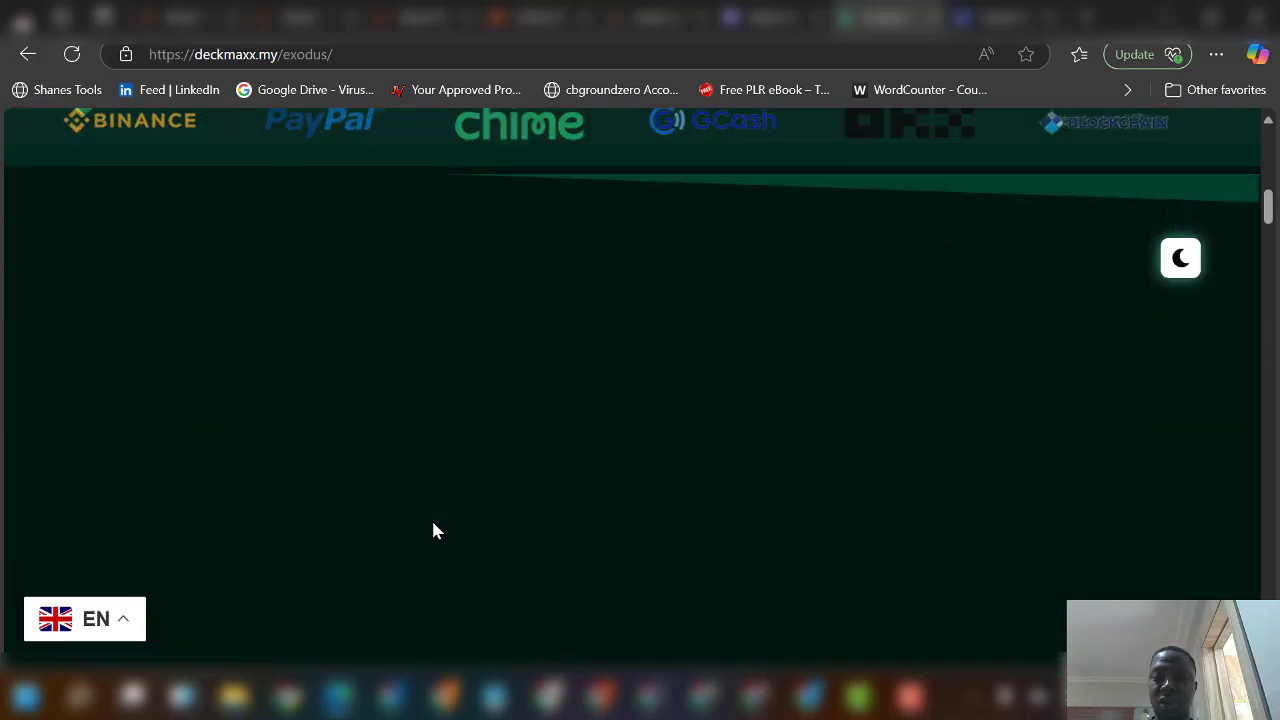
{"action": "scroll", "coordinate": [926, 297], "scroll_direction": "up", "scroll_amount": 10}
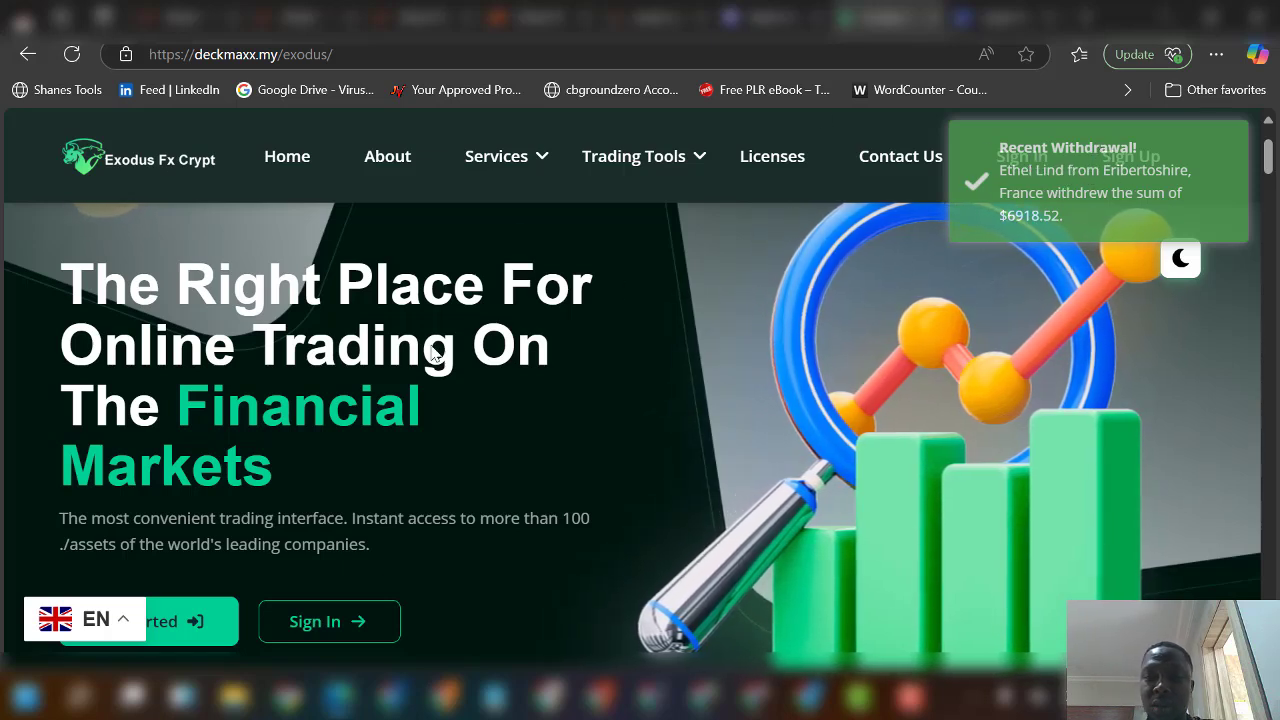
{"action": "scroll", "coordinate": [1195, 318], "scroll_direction": "up", "scroll_amount": 1}
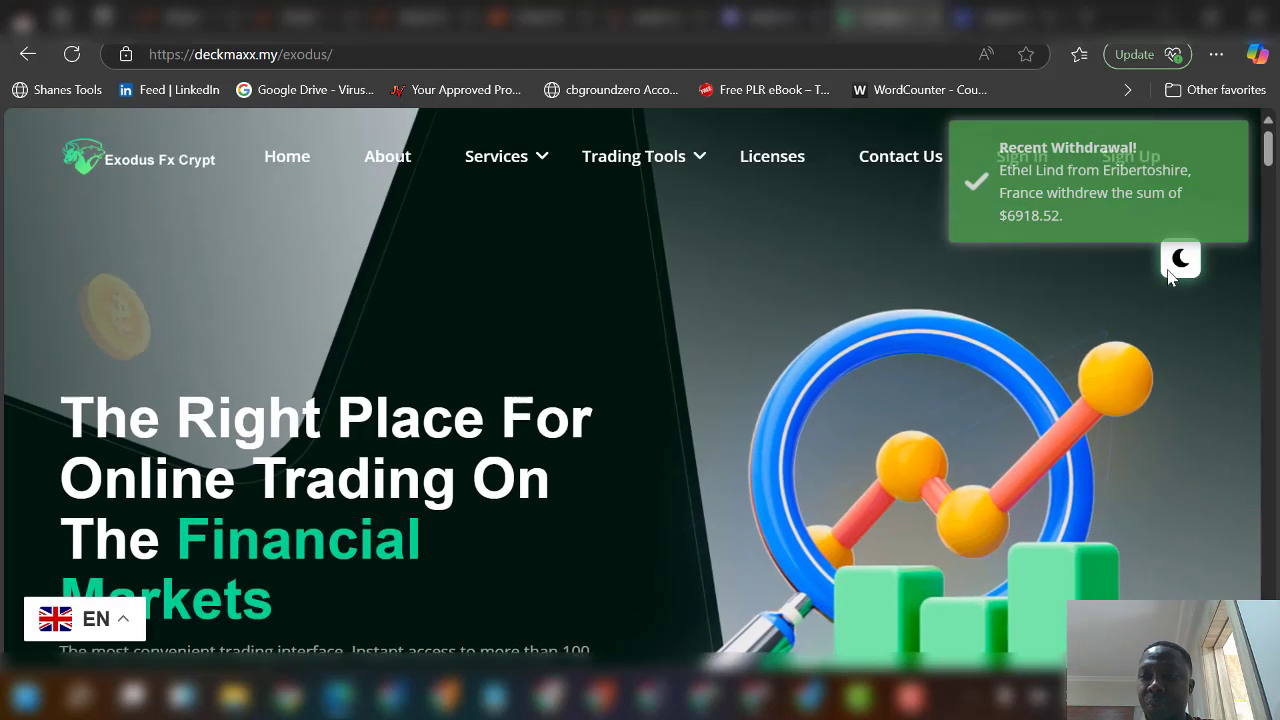
Step: Switch the home page between the light and dark themes twice, ending on the dark theme
{"action": "left_click", "coordinate": [1182, 270]}
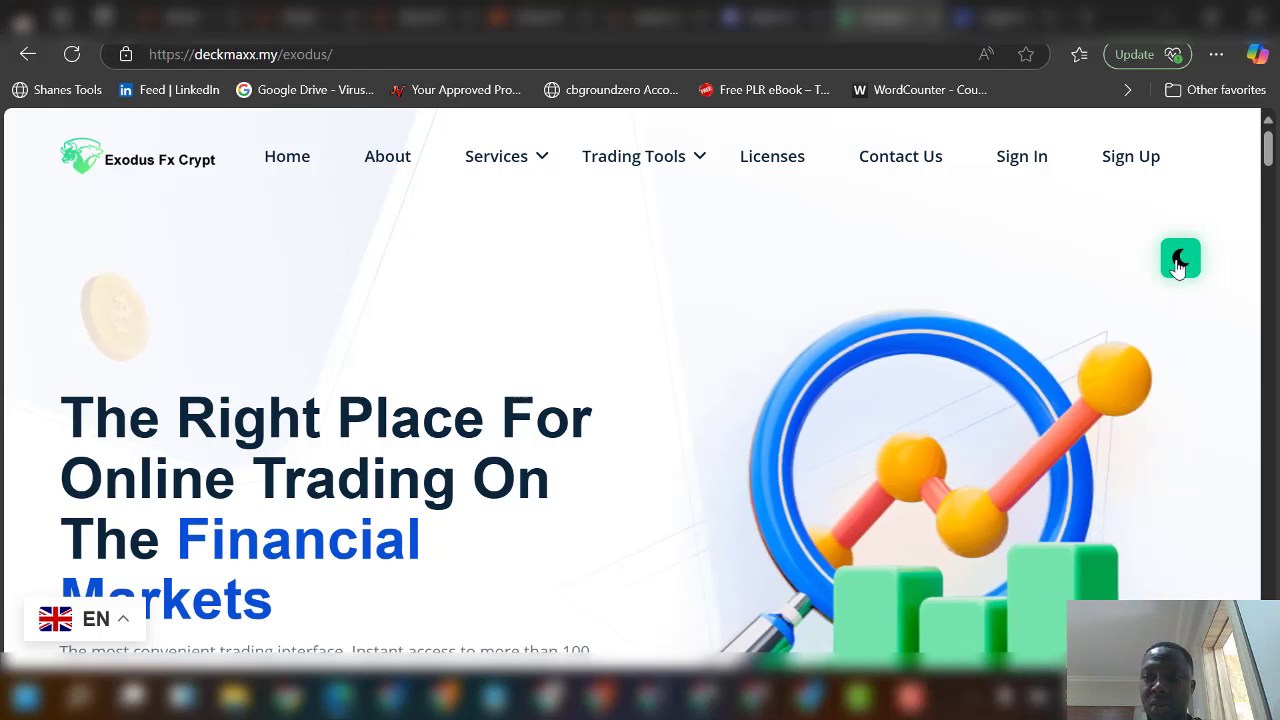
{"action": "left_click", "coordinate": [1181, 262]}
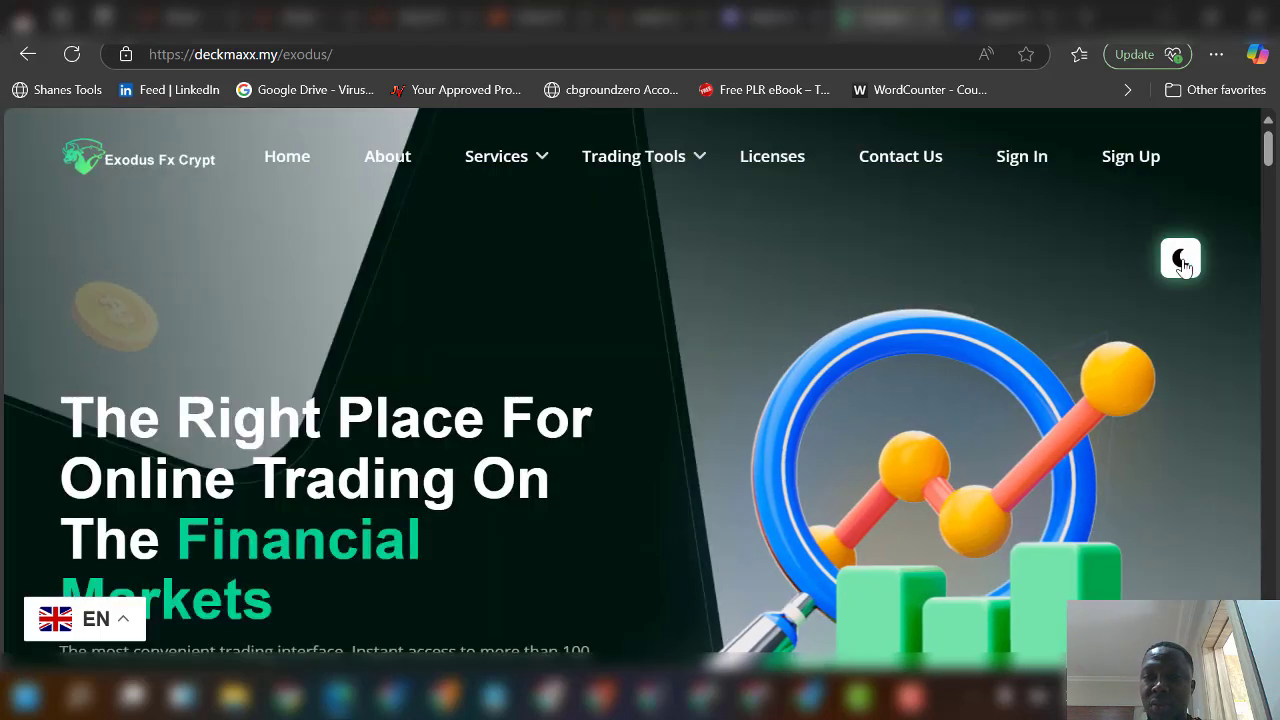
{"action": "left_click", "coordinate": [1181, 260]}
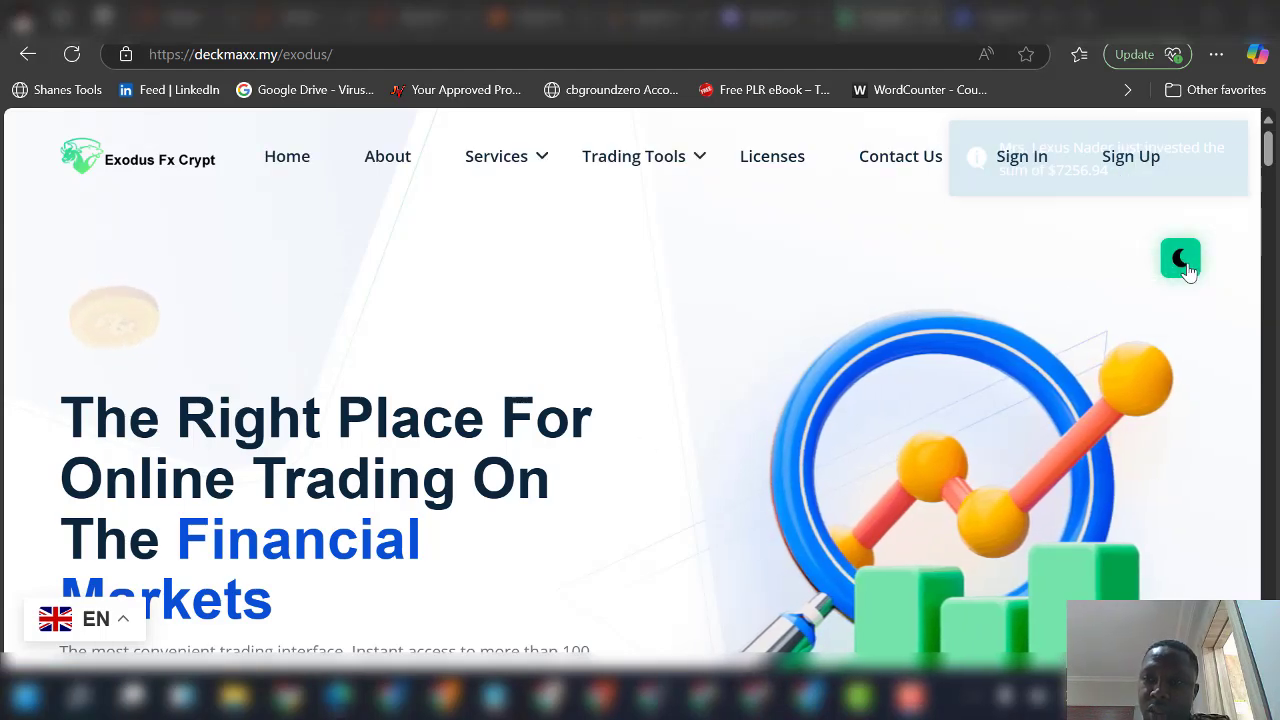
{"action": "left_click", "coordinate": [1185, 264]}
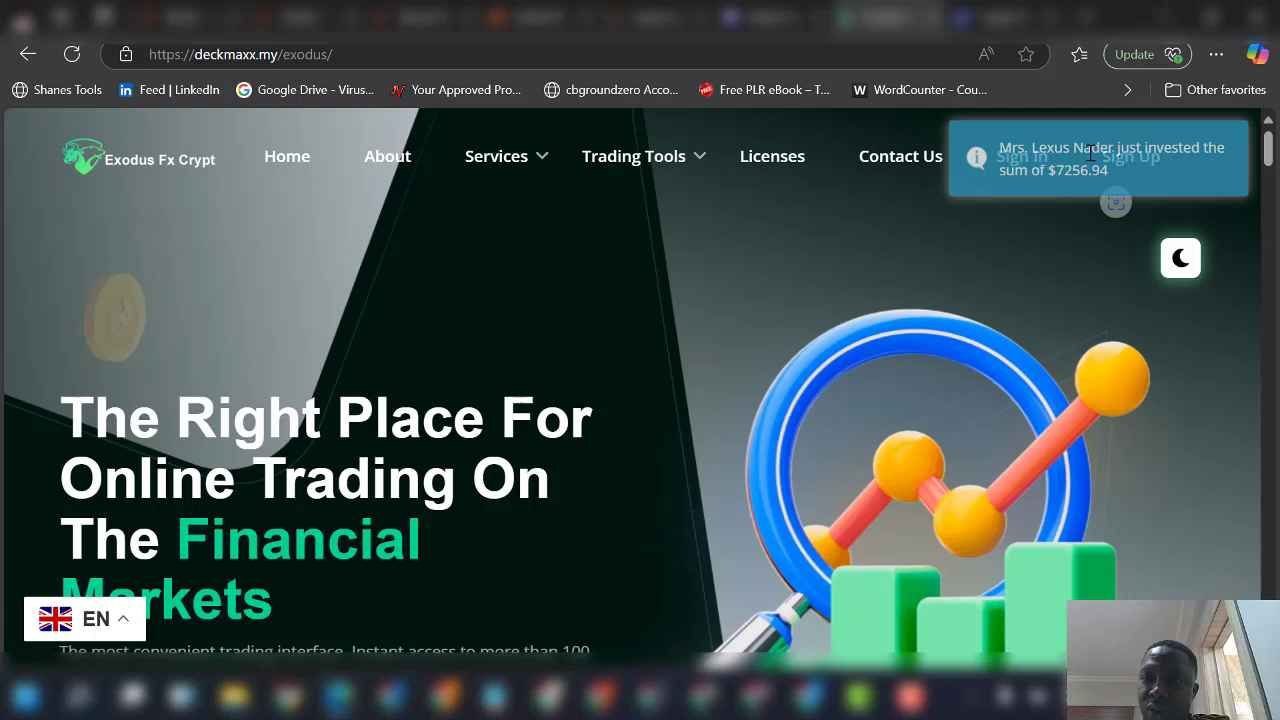
Step: Examine the home page's Services options and the payment partner logos below the banner
{"action": "scroll", "coordinate": [675, 361], "scroll_direction": "down", "scroll_amount": 4}
{"action": "scroll", "coordinate": [310, 205], "scroll_direction": "up", "scroll_amount": 4}
{"action": "mouse_move", "coordinate": [500, 171]}
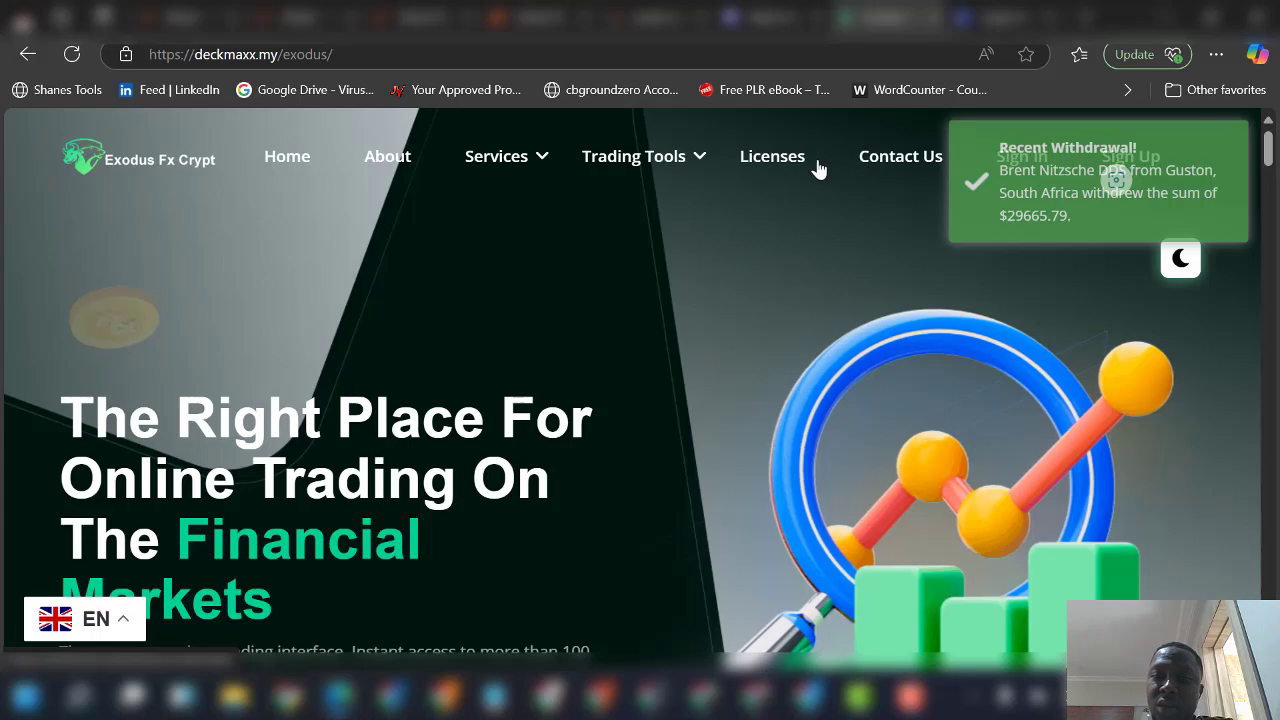
{"action": "mouse_move", "coordinate": [511, 216]}
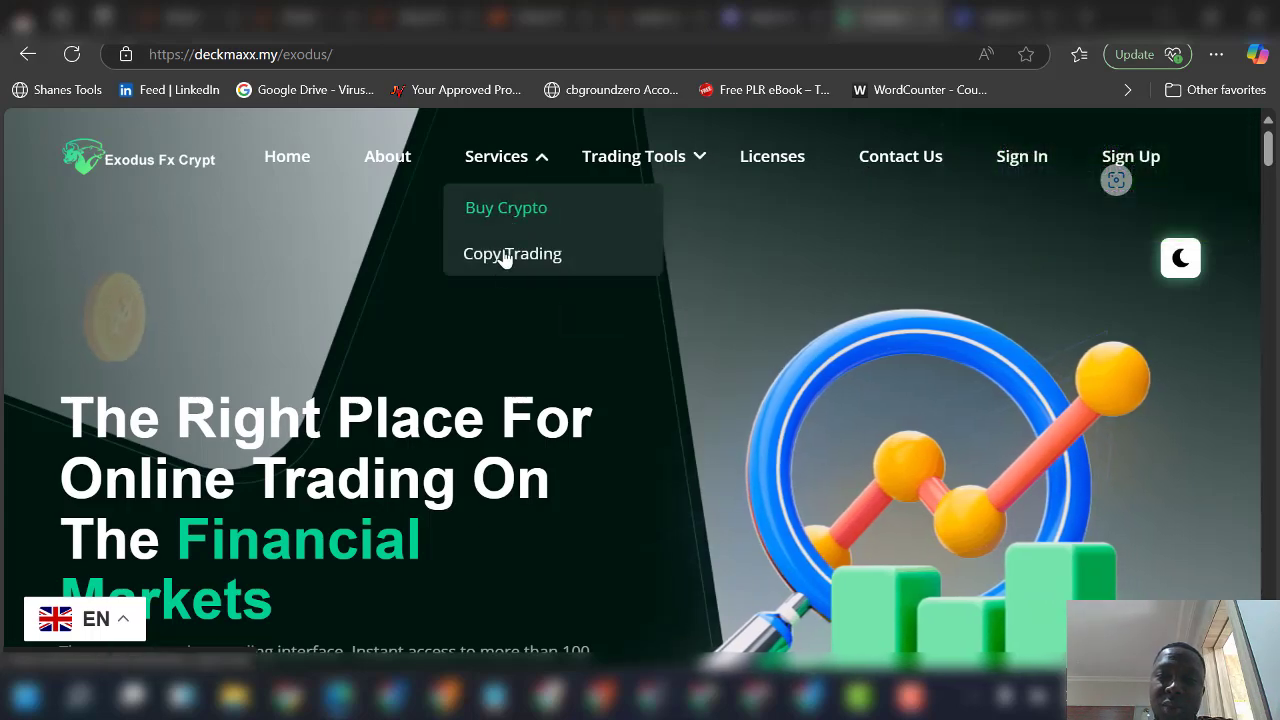
{"action": "scroll", "coordinate": [469, 464], "scroll_direction": "down", "scroll_amount": 5}
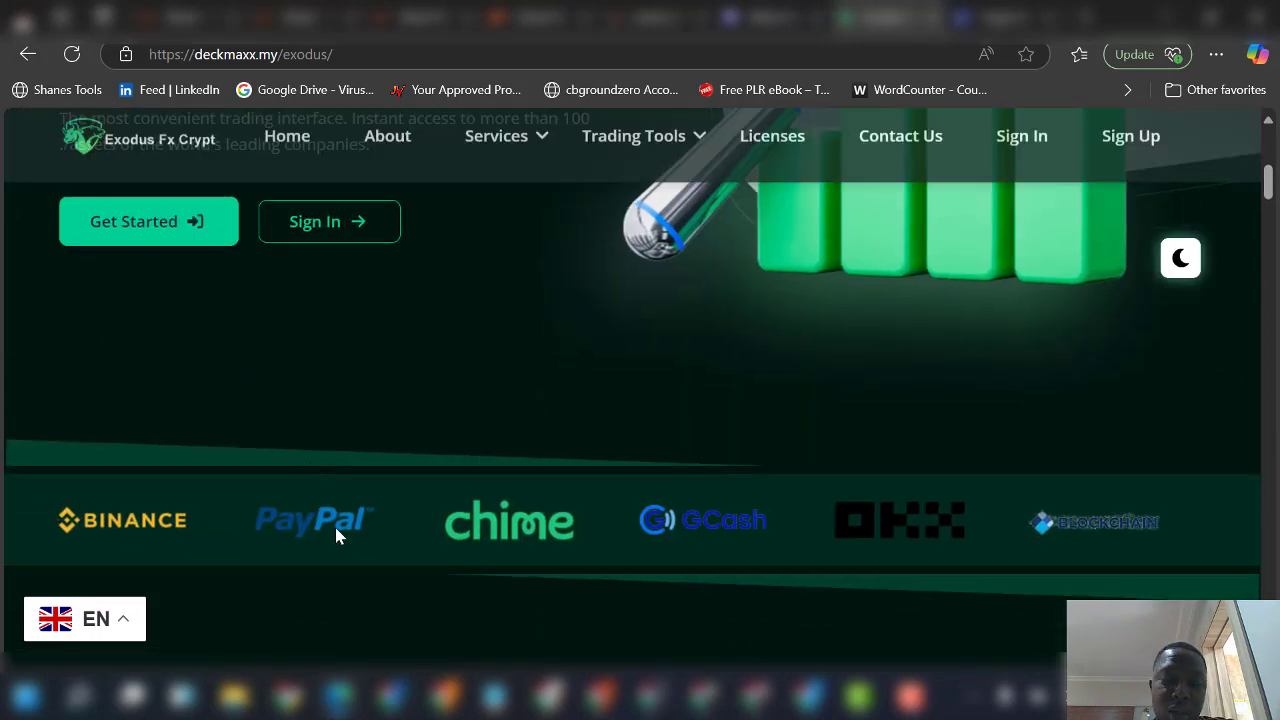
{"action": "scroll", "coordinate": [349, 548], "scroll_direction": "up", "scroll_amount": 1}
{"action": "scroll", "coordinate": [349, 548], "scroll_direction": "up", "scroll_amount": 4}
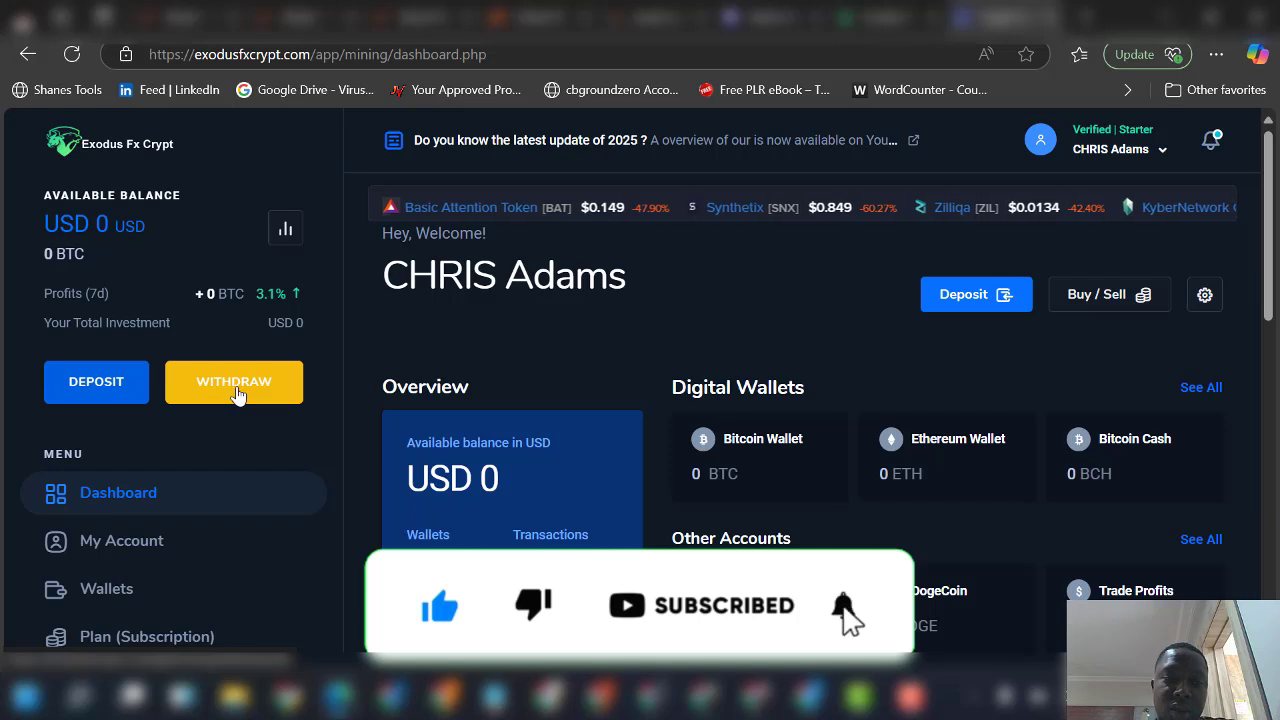
Step: Look through the user dashboard's navigation entries, from the available balance down to Account Verification
{"action": "scroll", "coordinate": [60, 470], "scroll_direction": "down", "scroll_amount": 3}
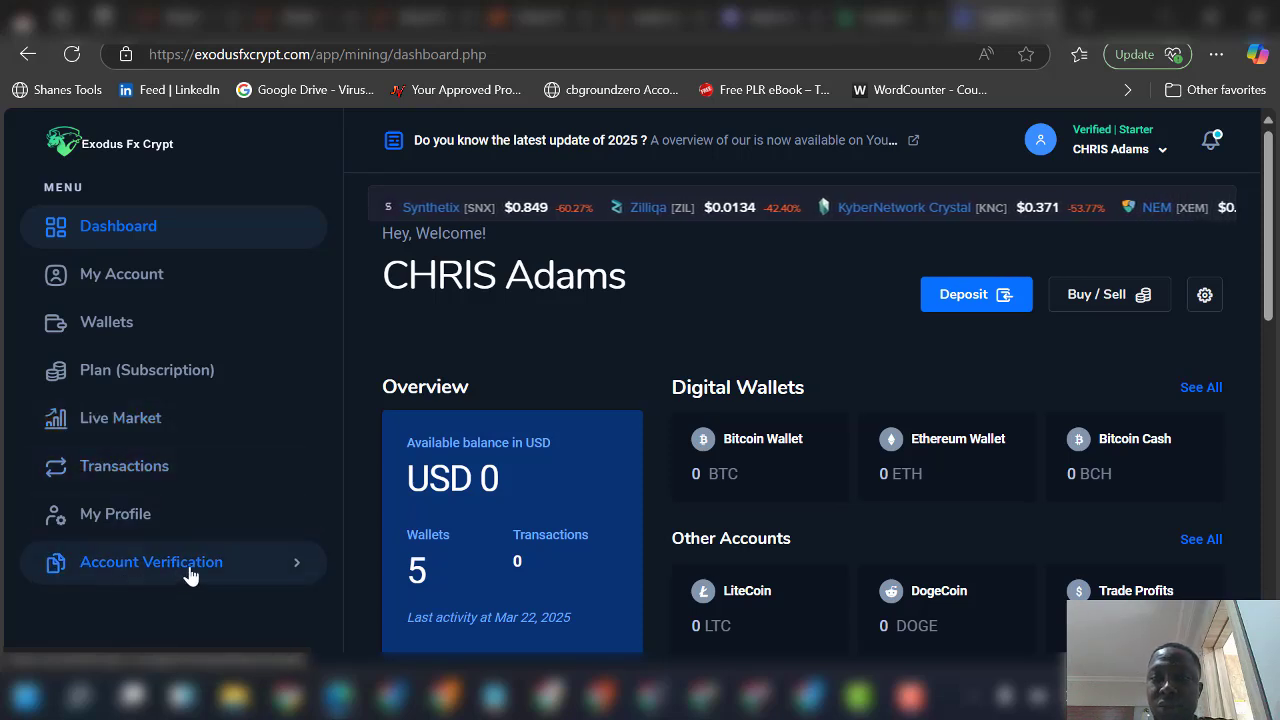
{"action": "scroll", "coordinate": [190, 576], "scroll_direction": "up", "scroll_amount": 3}
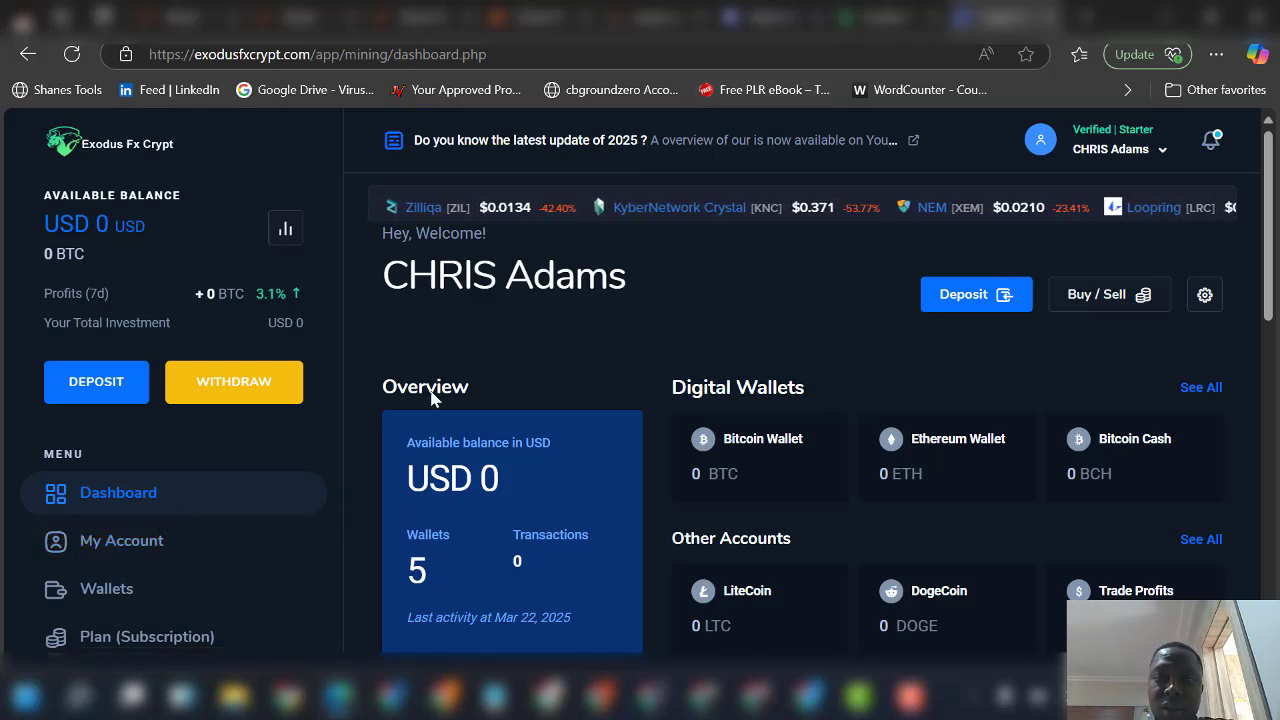
{"action": "scroll", "coordinate": [226, 463], "scroll_direction": "down", "scroll_amount": 3}
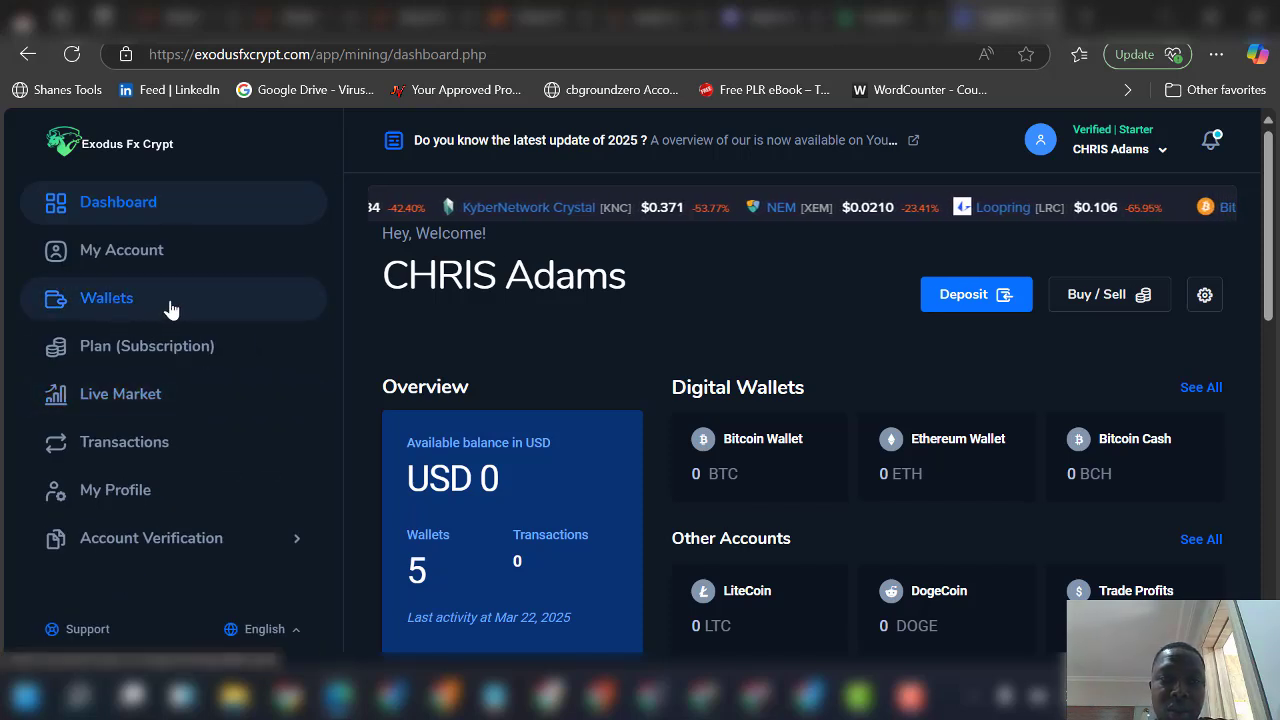
Step: Switch to the site's admin dashboard and review its navigation entries with the sidebar expanded
{"action": "left_click", "coordinate": [880, 17]}
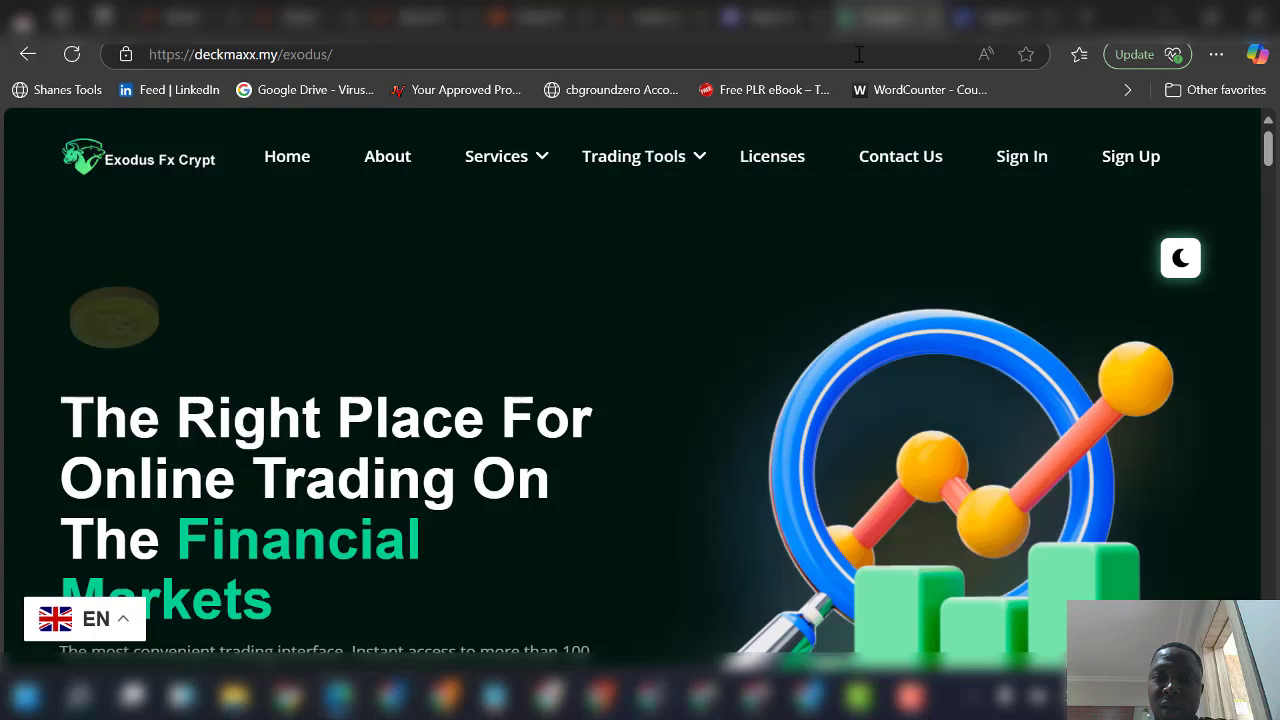
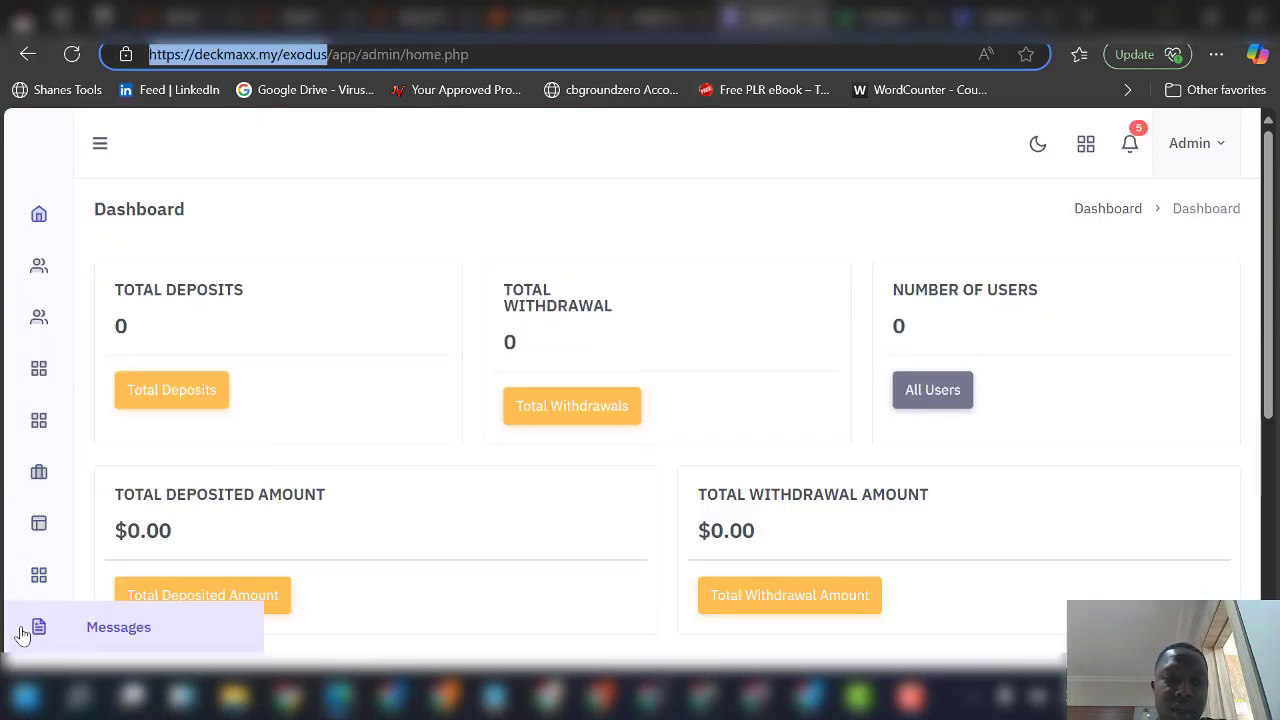
{"action": "scroll", "coordinate": [61, 642], "scroll_direction": "down", "scroll_amount": 1}
{"action": "scroll", "coordinate": [61, 642], "scroll_direction": "down", "scroll_amount": 4}
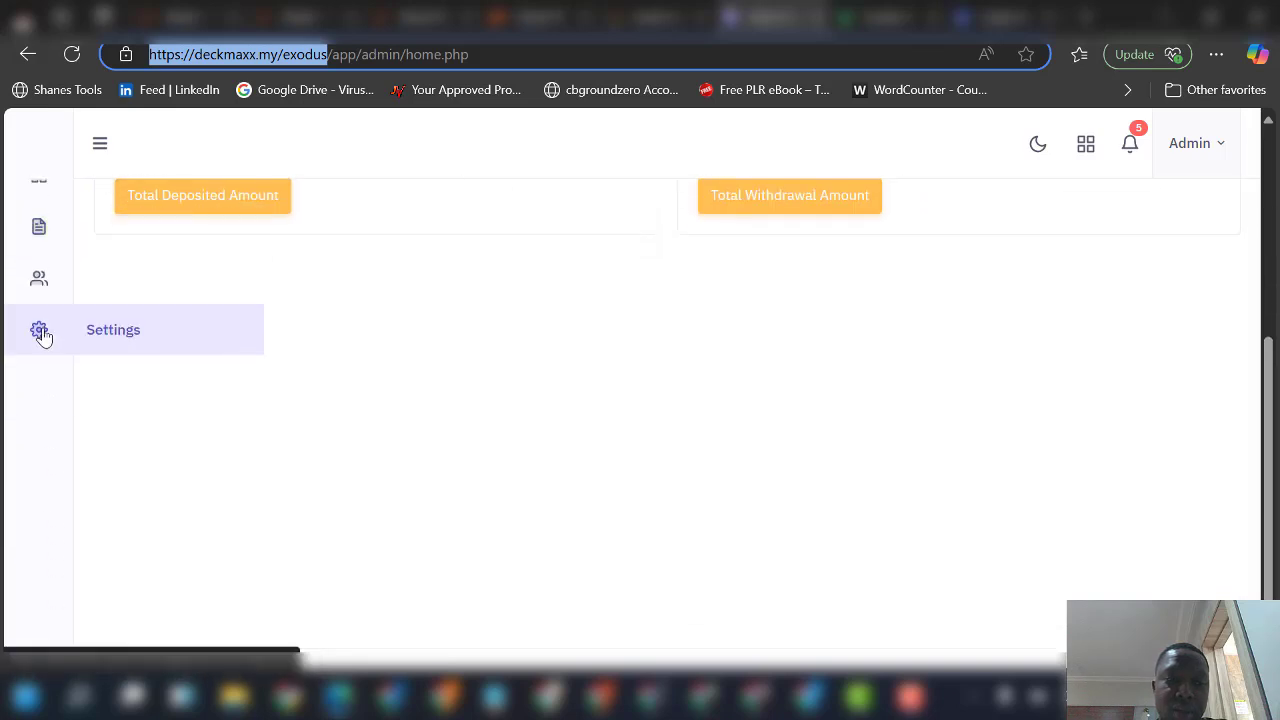
{"action": "scroll", "coordinate": [40, 282], "scroll_direction": "up", "scroll_amount": 1}
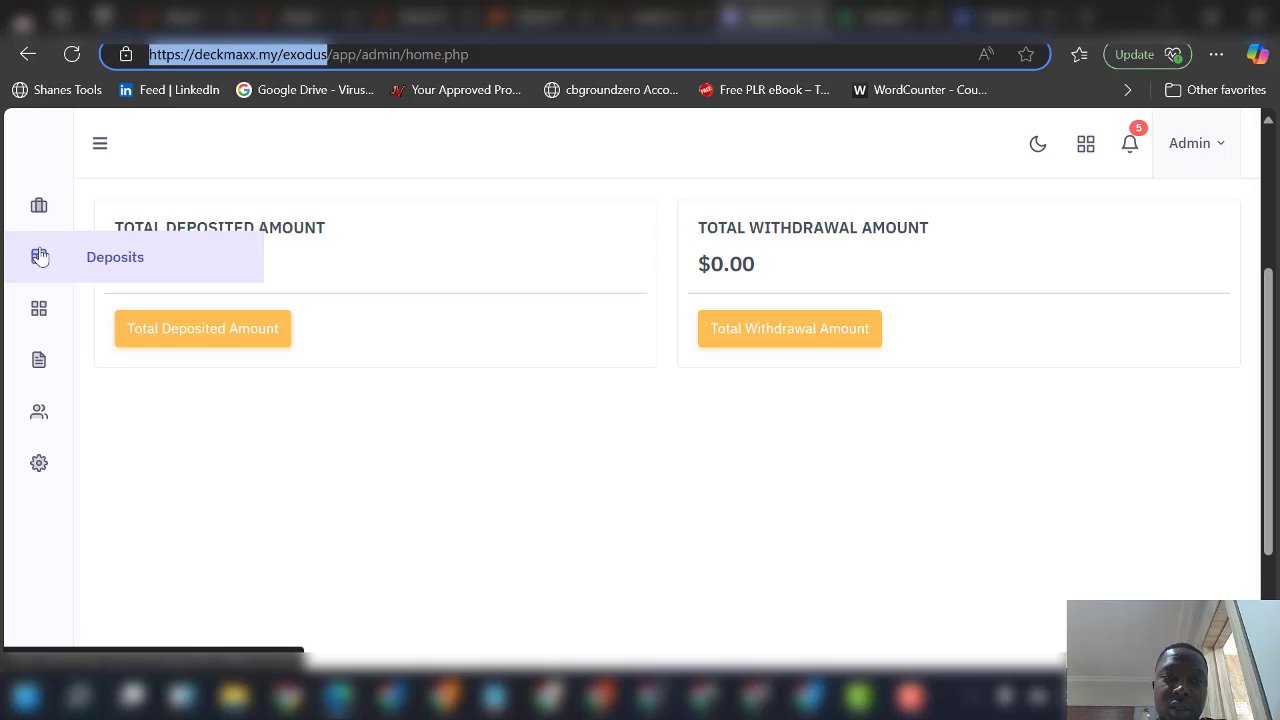
{"action": "scroll", "coordinate": [37, 214], "scroll_direction": "up", "scroll_amount": 2}
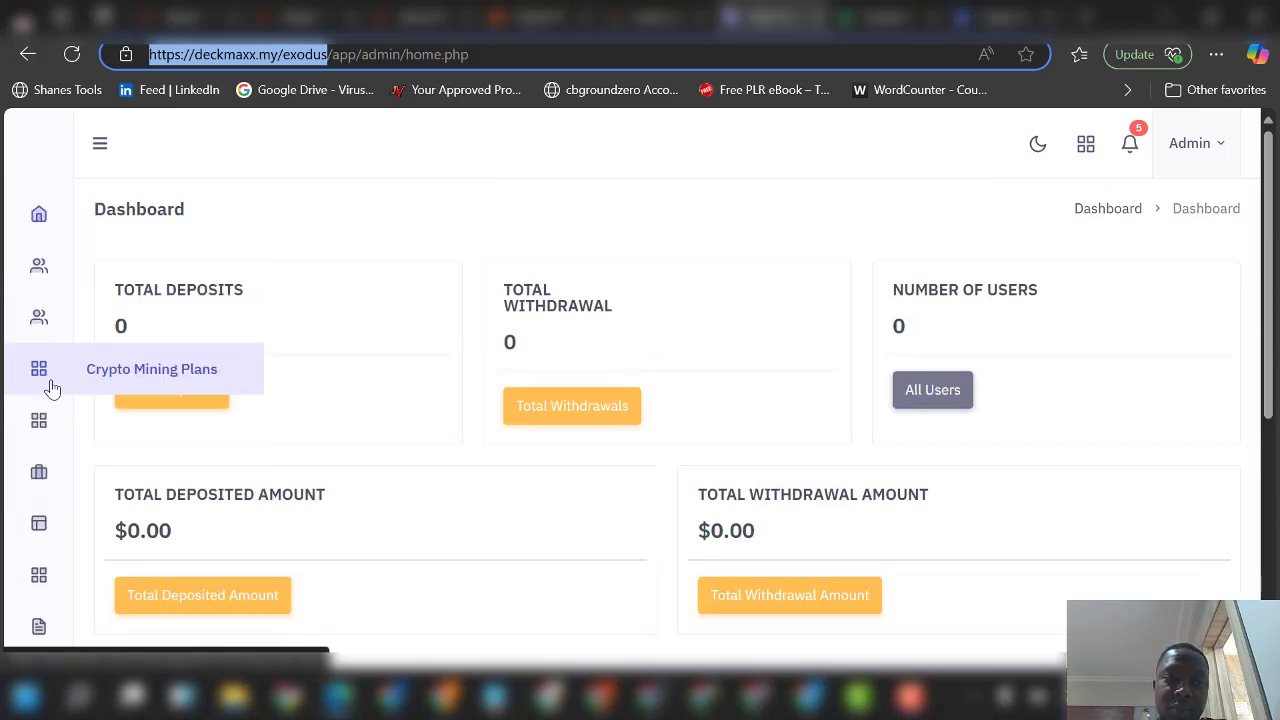
{"action": "left_click", "coordinate": [97, 148]}
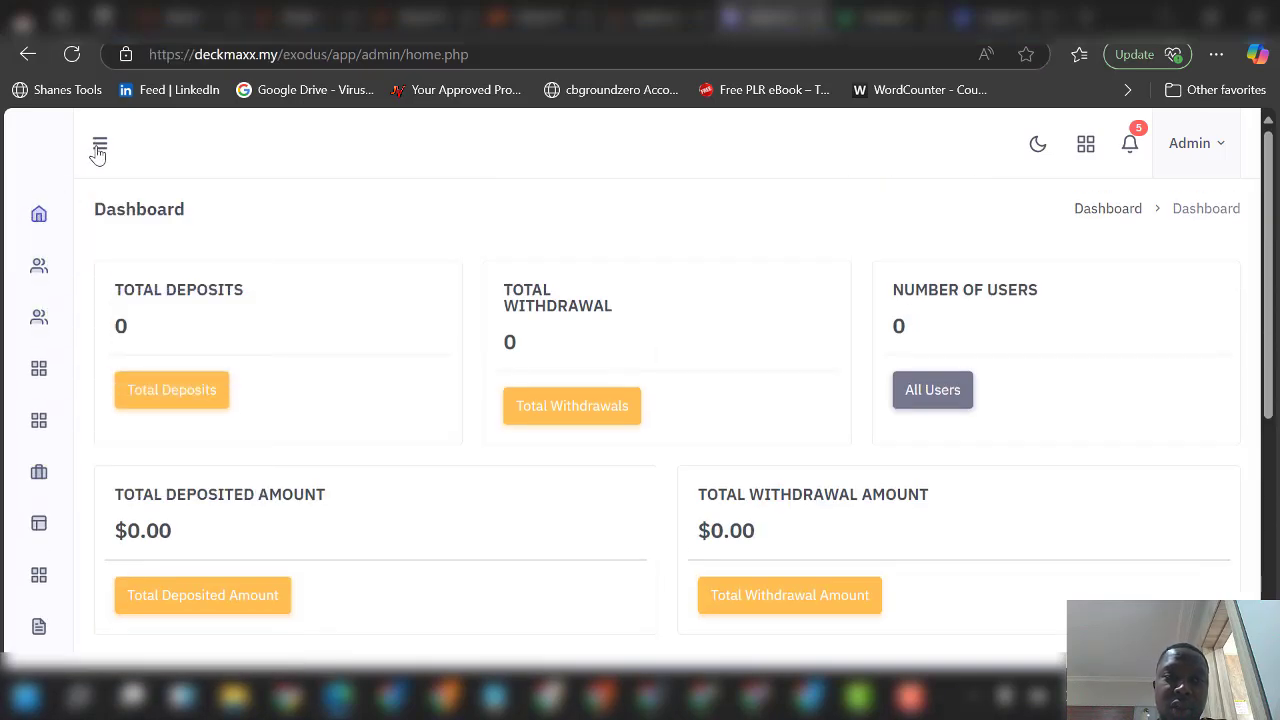
{"action": "scroll", "coordinate": [101, 440], "scroll_direction": "down", "scroll_amount": 2}
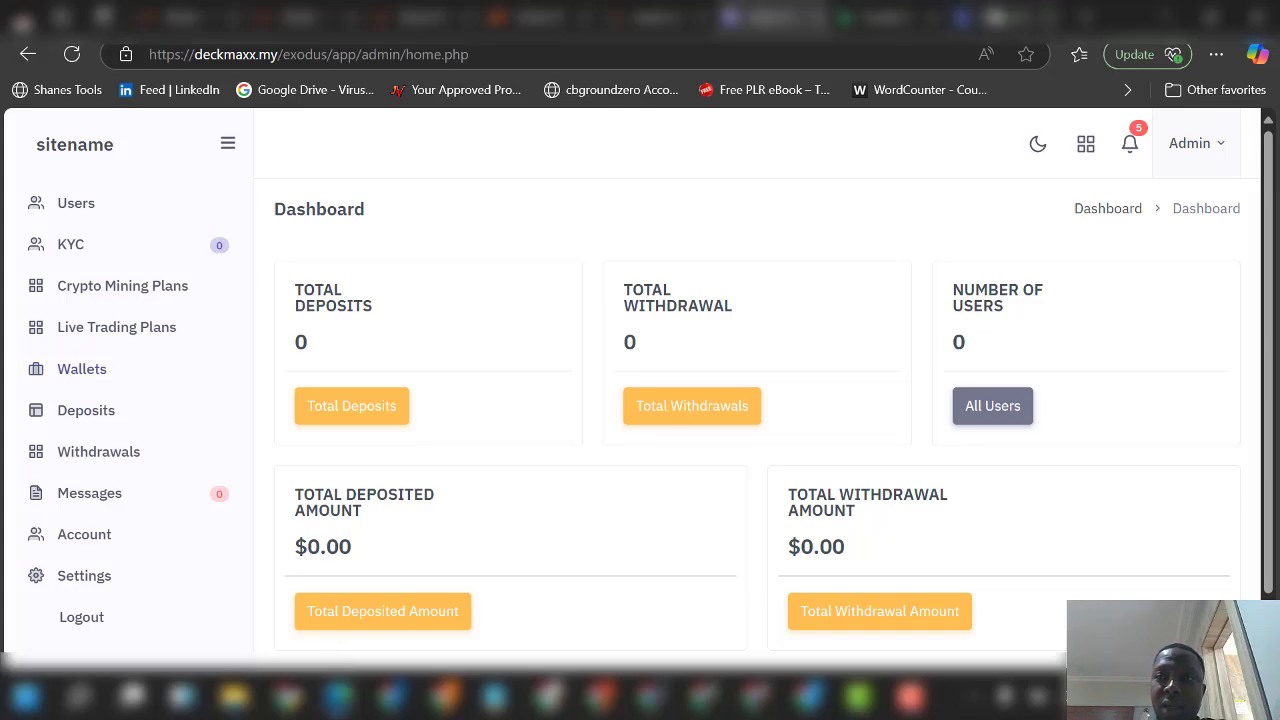
Step: Compare the navigation entries of the user dashboard with those of the admin dashboard
{"action": "key", "text": "ctrl+Tab"}
{"action": "scroll", "coordinate": [163, 374], "scroll_direction": "up", "scroll_amount": 2}
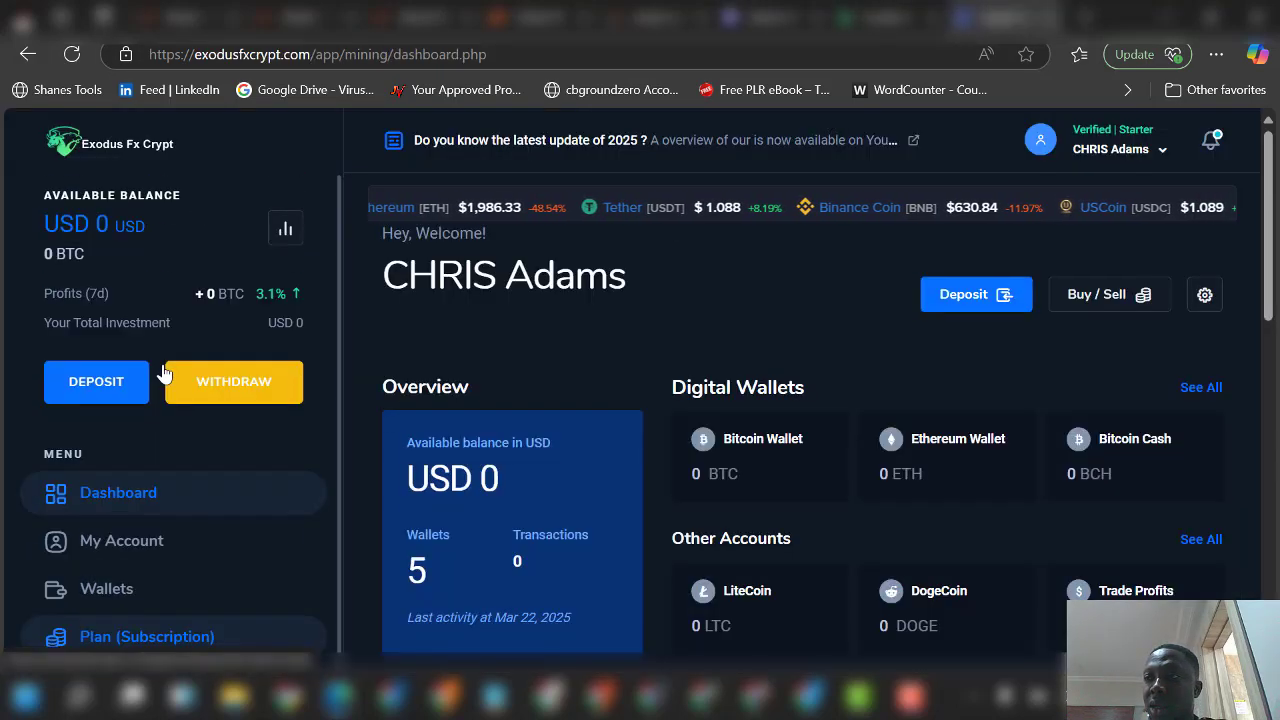
{"action": "scroll", "coordinate": [165, 372], "scroll_direction": "down", "scroll_amount": 2}
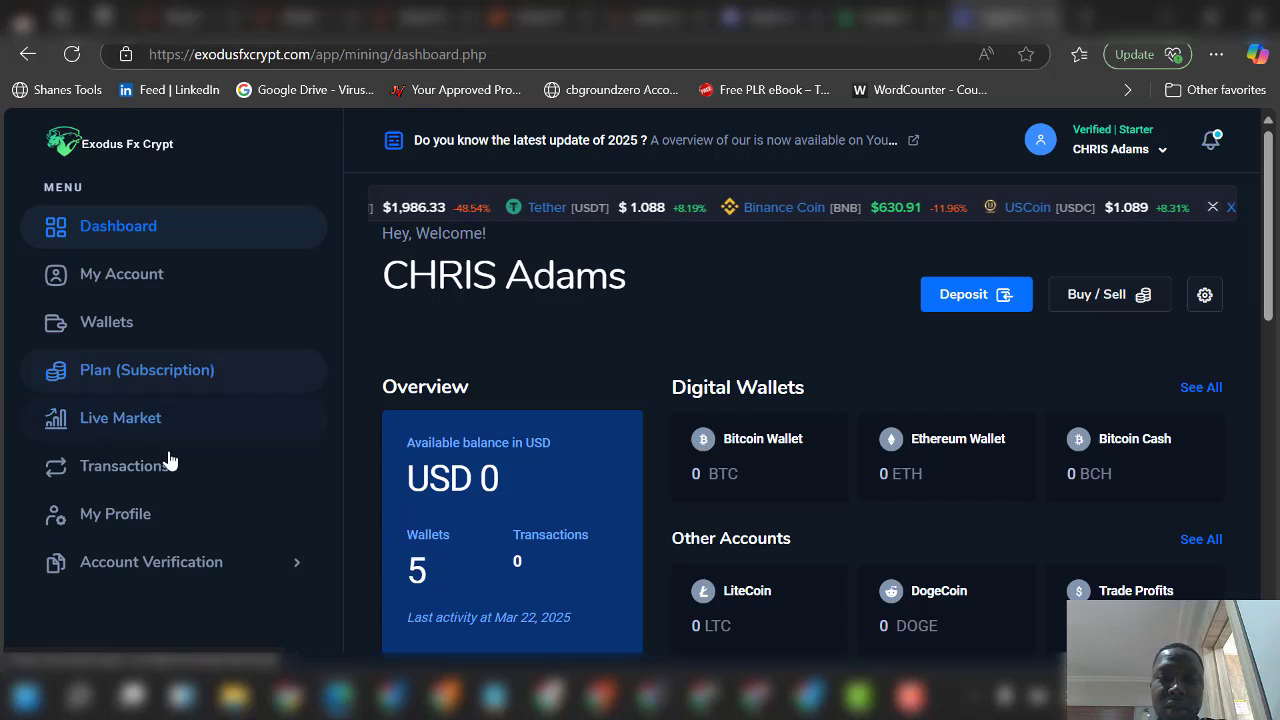
{"action": "scroll", "coordinate": [180, 394], "scroll_direction": "up", "scroll_amount": 2}
{"action": "key", "text": "ctrl+Tab"}
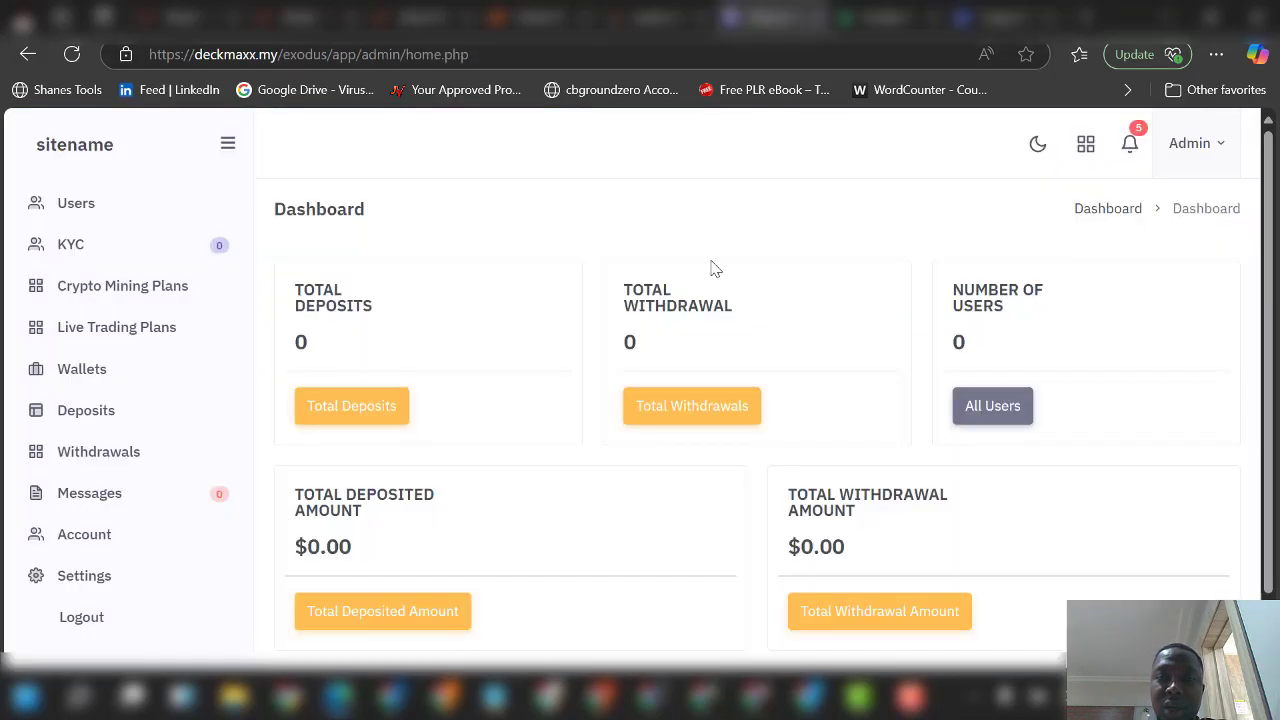
{"action": "scroll", "coordinate": [163, 386], "scroll_direction": "up", "scroll_amount": 2}
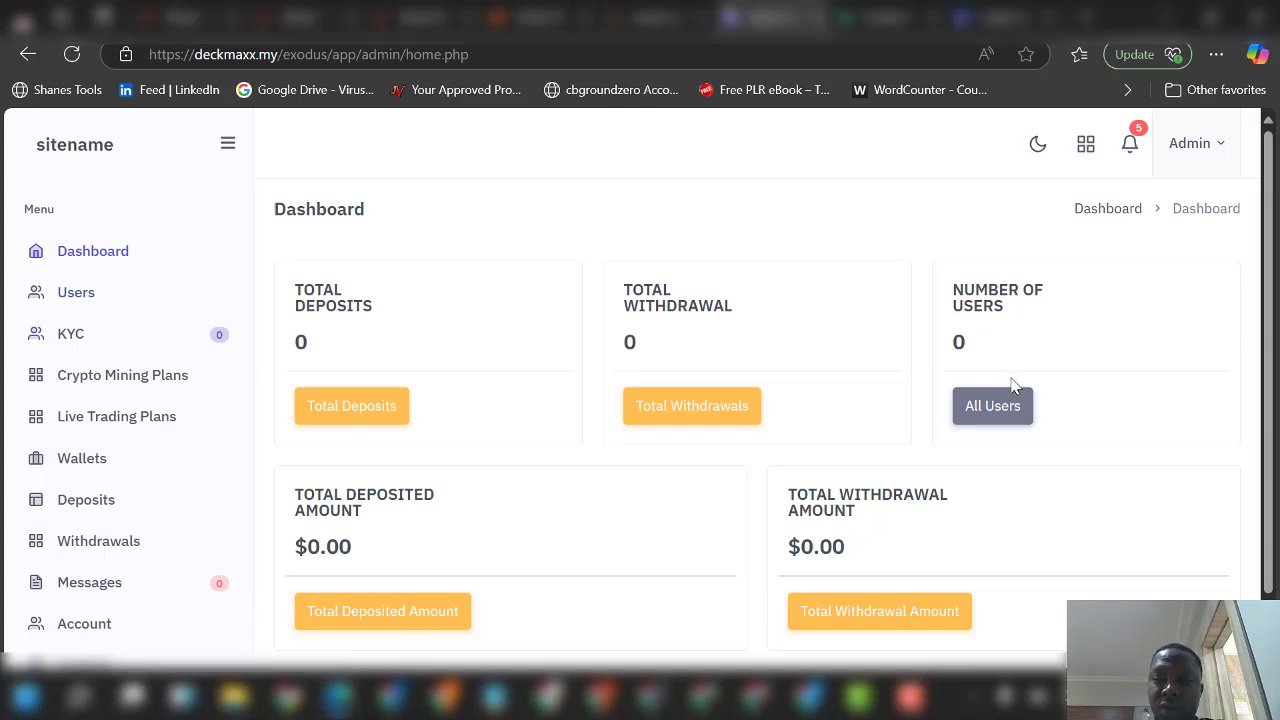
Step: Go over the user dashboard again and return to the trading site's home page to review it
{"action": "key", "text": "ctrl+Tab"}
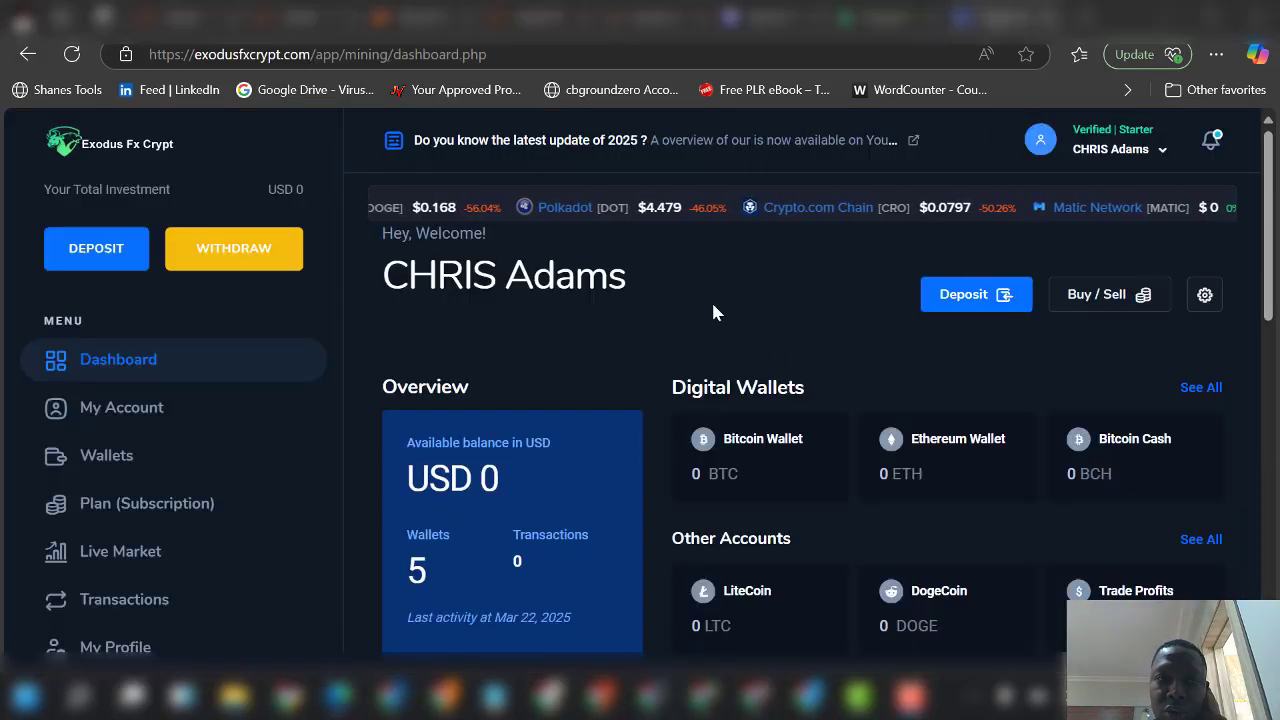
{"action": "key", "text": "ctrl+Tab"}
{"action": "scroll", "coordinate": [692, 452], "scroll_direction": "down", "scroll_amount": 1}
{"action": "scroll", "coordinate": [692, 452], "scroll_direction": "up", "scroll_amount": 1}
{"action": "key", "text": "ctrl+Tab"}
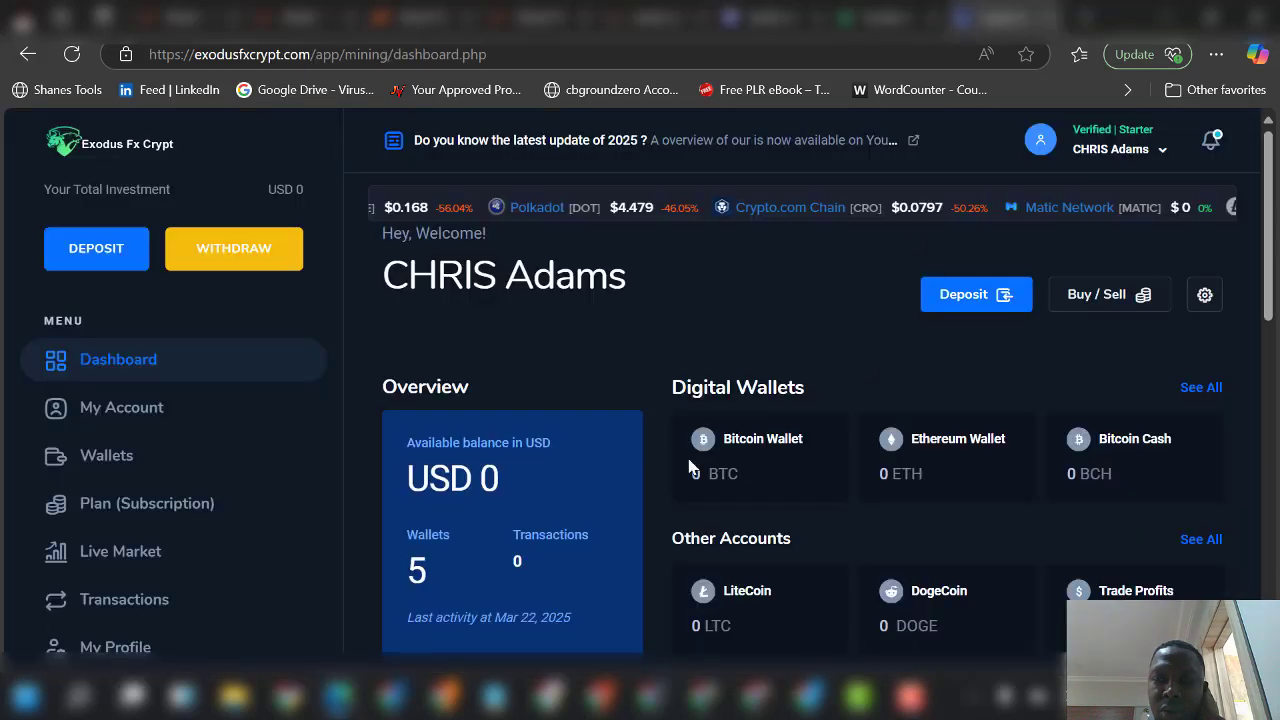
{"action": "key", "text": "ctrl+Tab"}
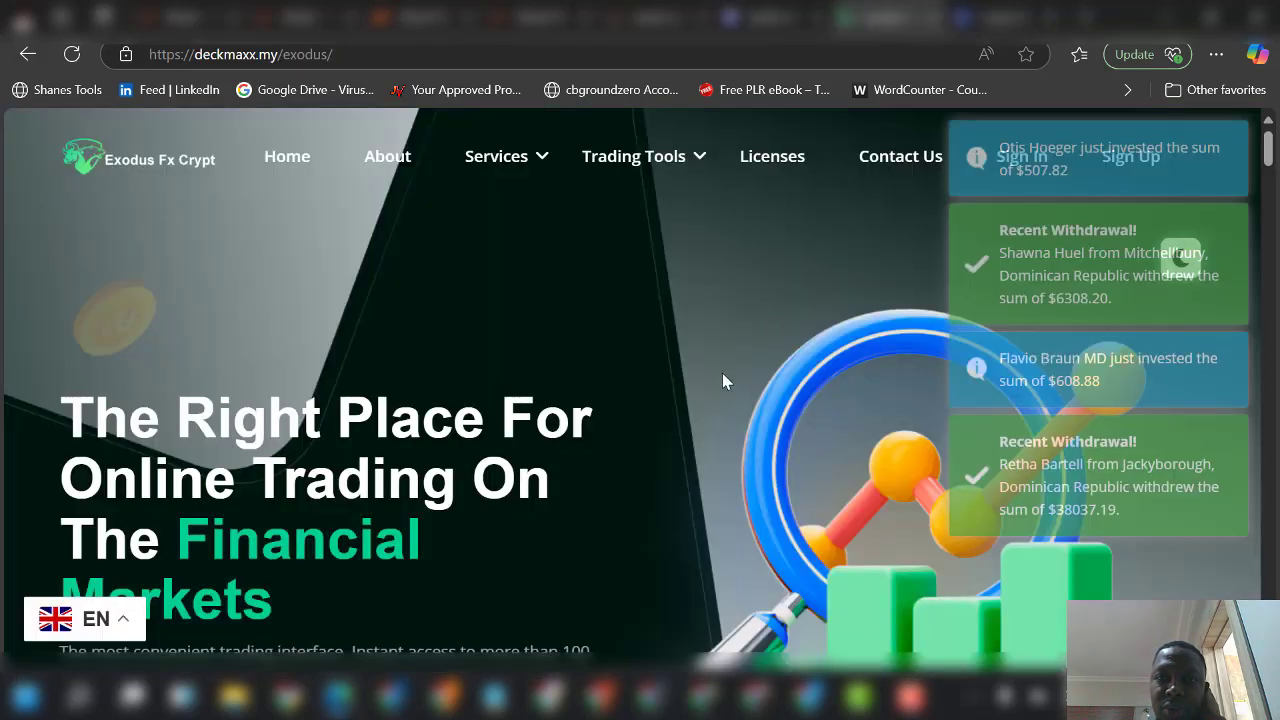
{"action": "scroll", "coordinate": [711, 372], "scroll_direction": "down", "scroll_amount": 5}
{"action": "scroll", "coordinate": [711, 374], "scroll_direction": "up", "scroll_amount": 4}
{"action": "scroll", "coordinate": [713, 377], "scroll_direction": "up", "scroll_amount": 3}
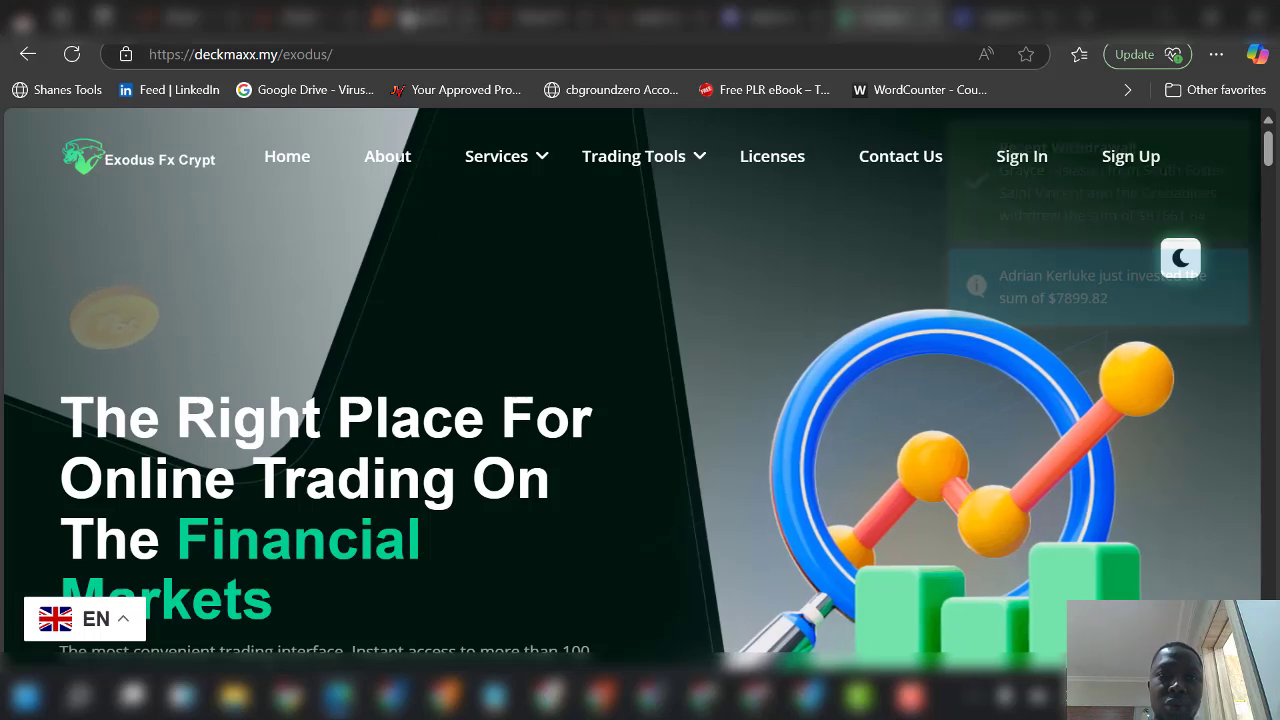
Step: Switch to the hosting account's cPanel and bring up File Manager in the public_html/nn folder
{"action": "left_click", "coordinate": [415, 17]}
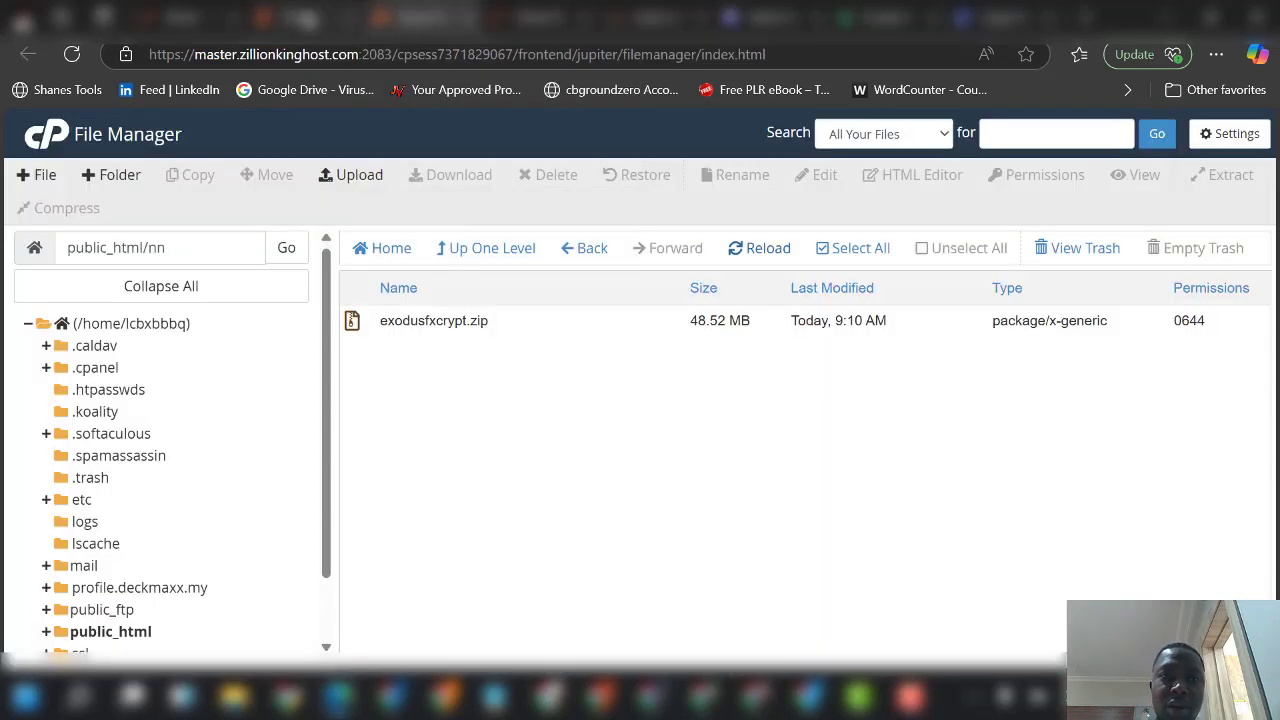
{"action": "left_click", "coordinate": [300, 17]}
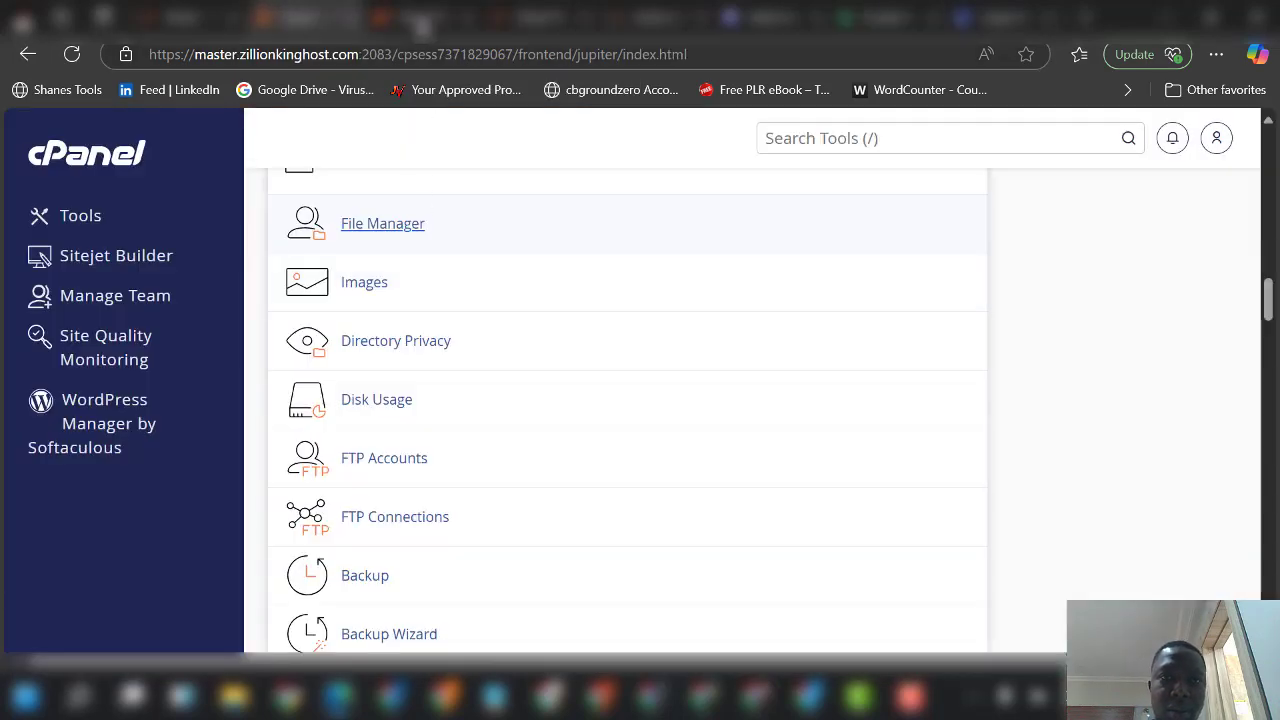
{"action": "left_click", "coordinate": [383, 220]}
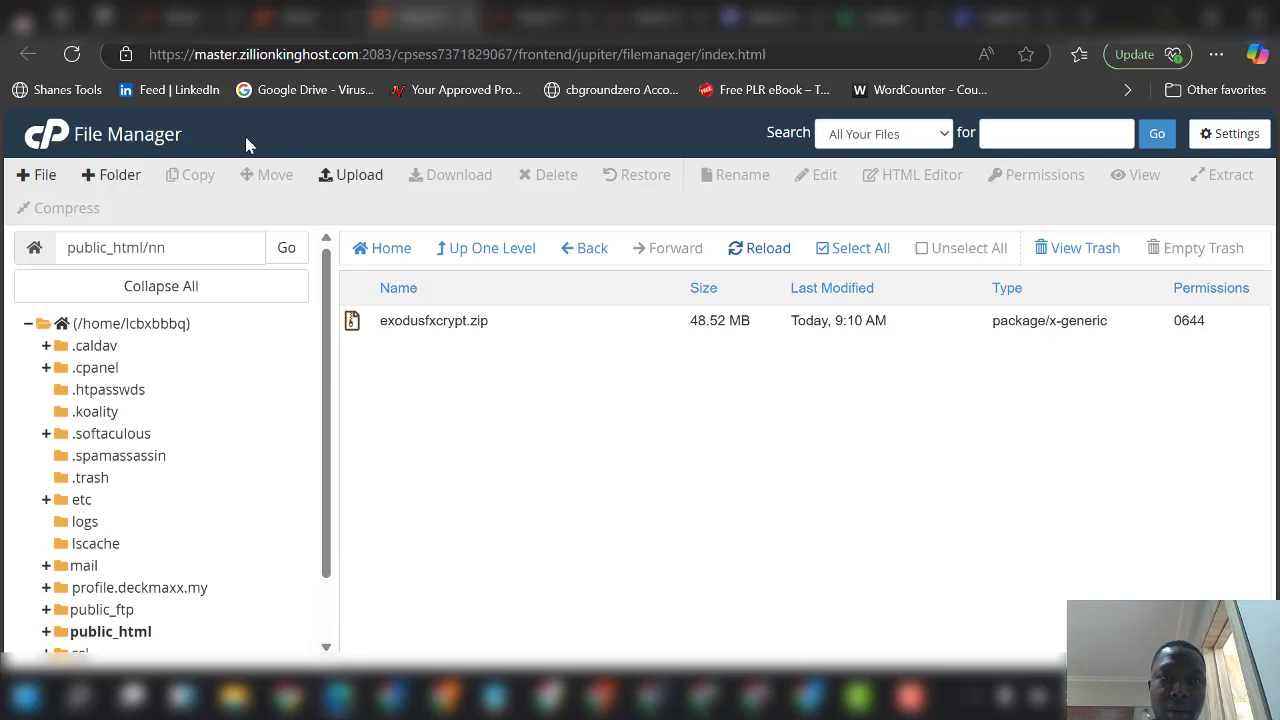
Step: Go to cPanel's Tools page in a separate tab and open File Manager from the Files section
{"action": "right_click", "coordinate": [130, 160]}
{"action": "left_click", "coordinate": [110, 80]}
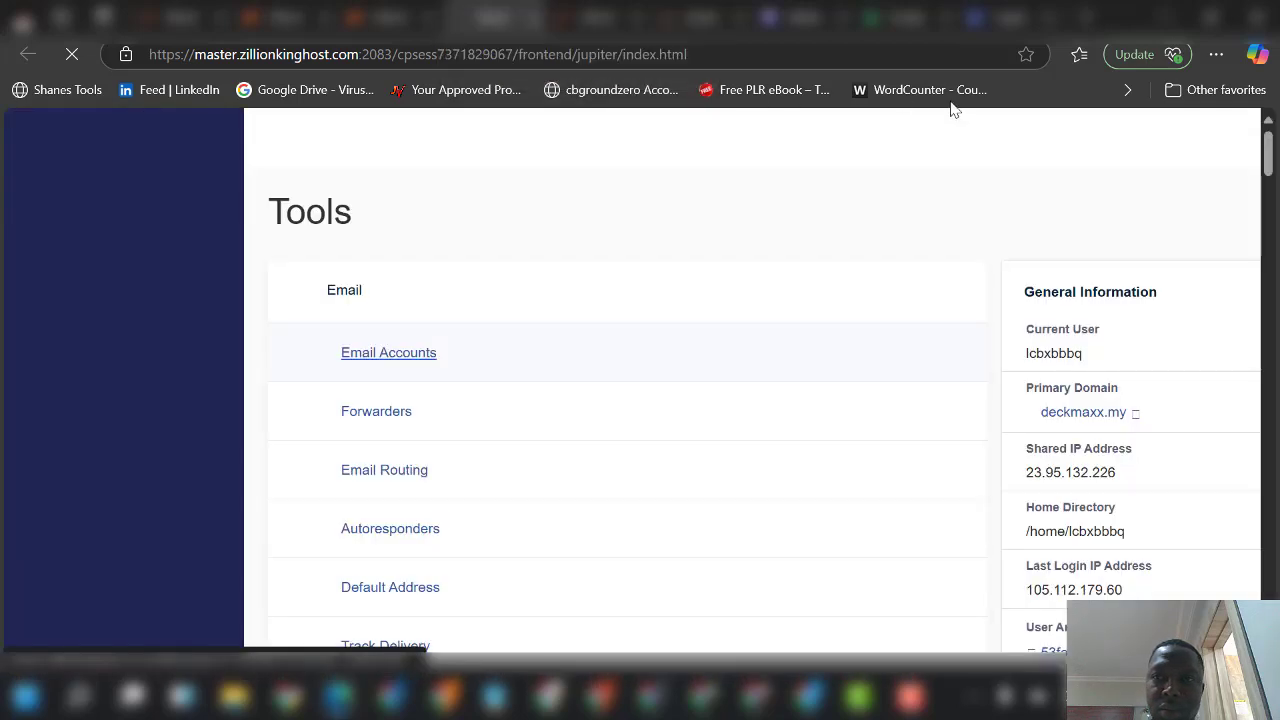
{"action": "scroll", "coordinate": [434, 410], "scroll_direction": "down", "scroll_amount": 3}
{"action": "scroll", "coordinate": [434, 410], "scroll_direction": "up", "scroll_amount": 3}
{"action": "scroll", "coordinate": [420, 480], "scroll_direction": "down", "scroll_amount": 10}
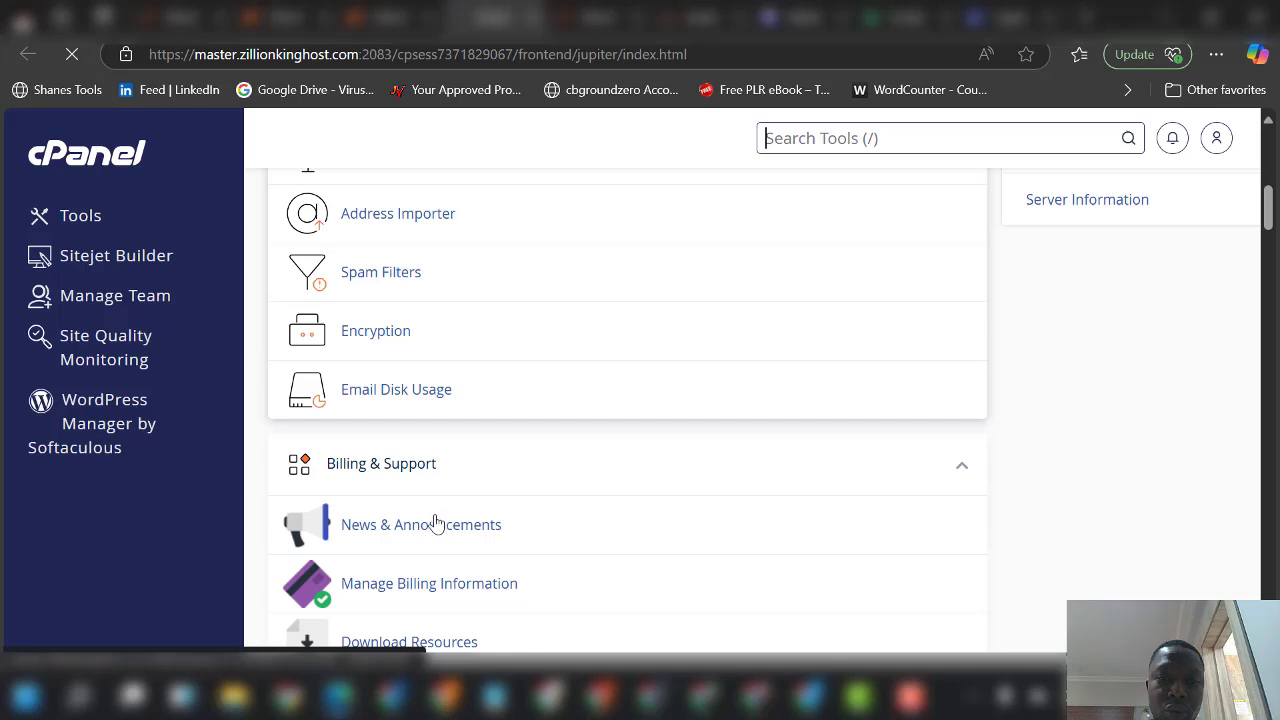
{"action": "scroll", "coordinate": [417, 519], "scroll_direction": "down", "scroll_amount": 6}
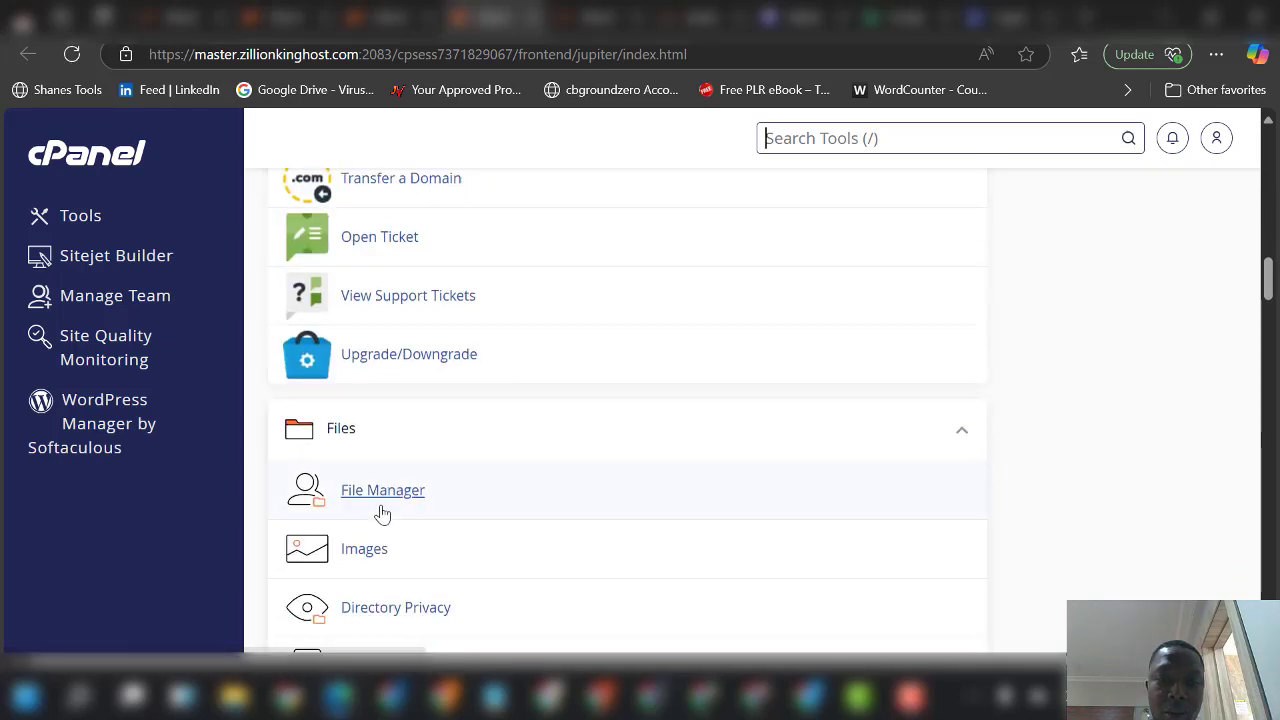
{"action": "left_click", "coordinate": [384, 494]}
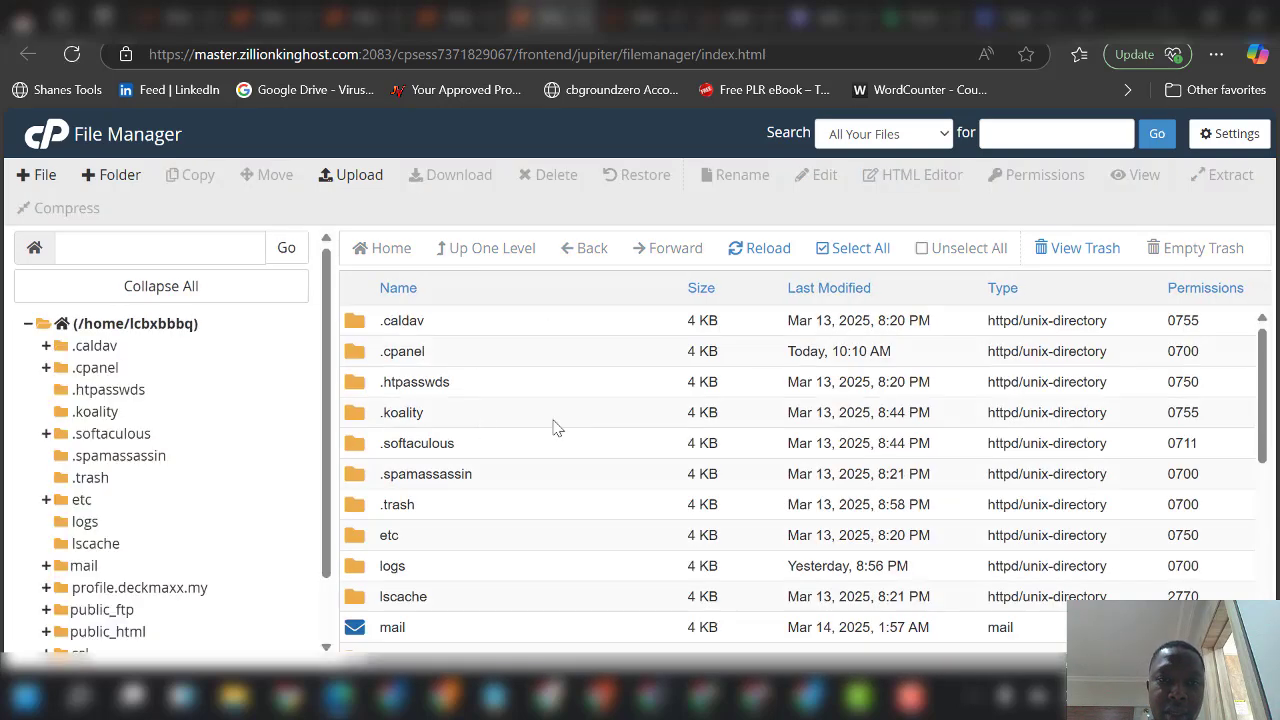
Step: Browse from the home directory into the public_html/nn folder
{"action": "scroll", "coordinate": [473, 495], "scroll_direction": "down", "scroll_amount": 4}
{"action": "scroll", "coordinate": [468, 474], "scroll_direction": "up", "scroll_amount": 1}
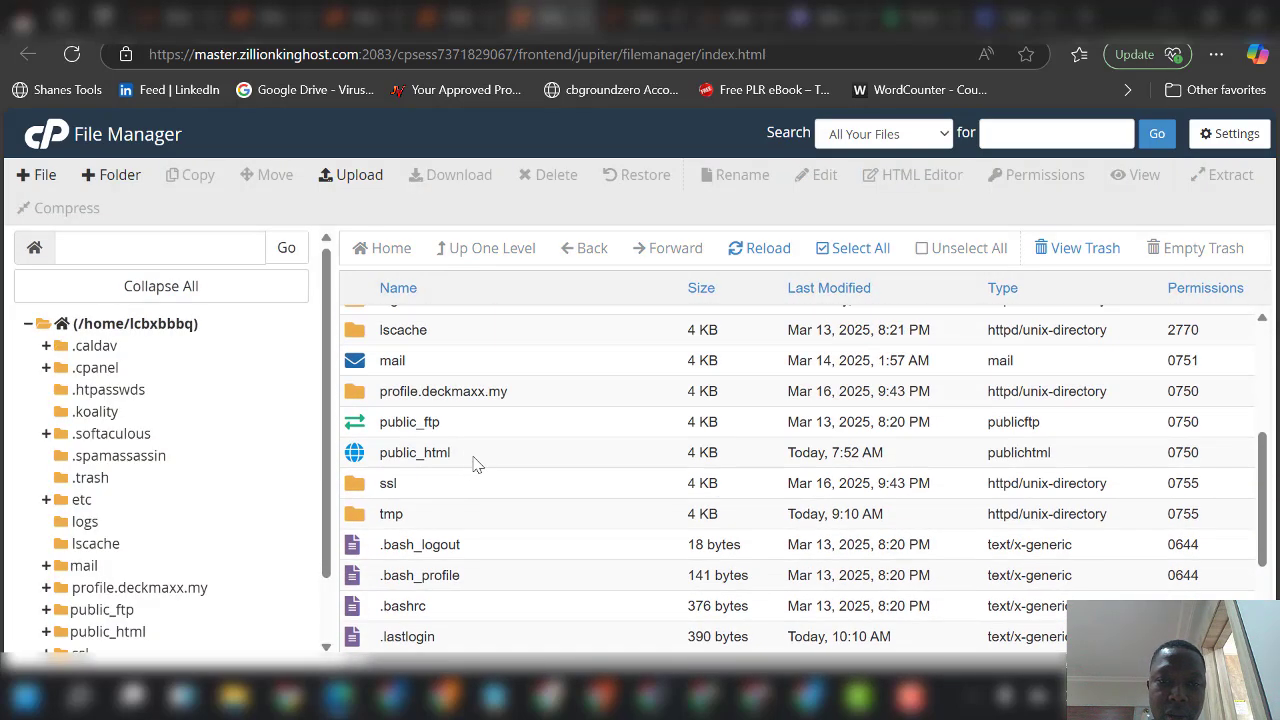
{"action": "double_click", "coordinate": [475, 460]}
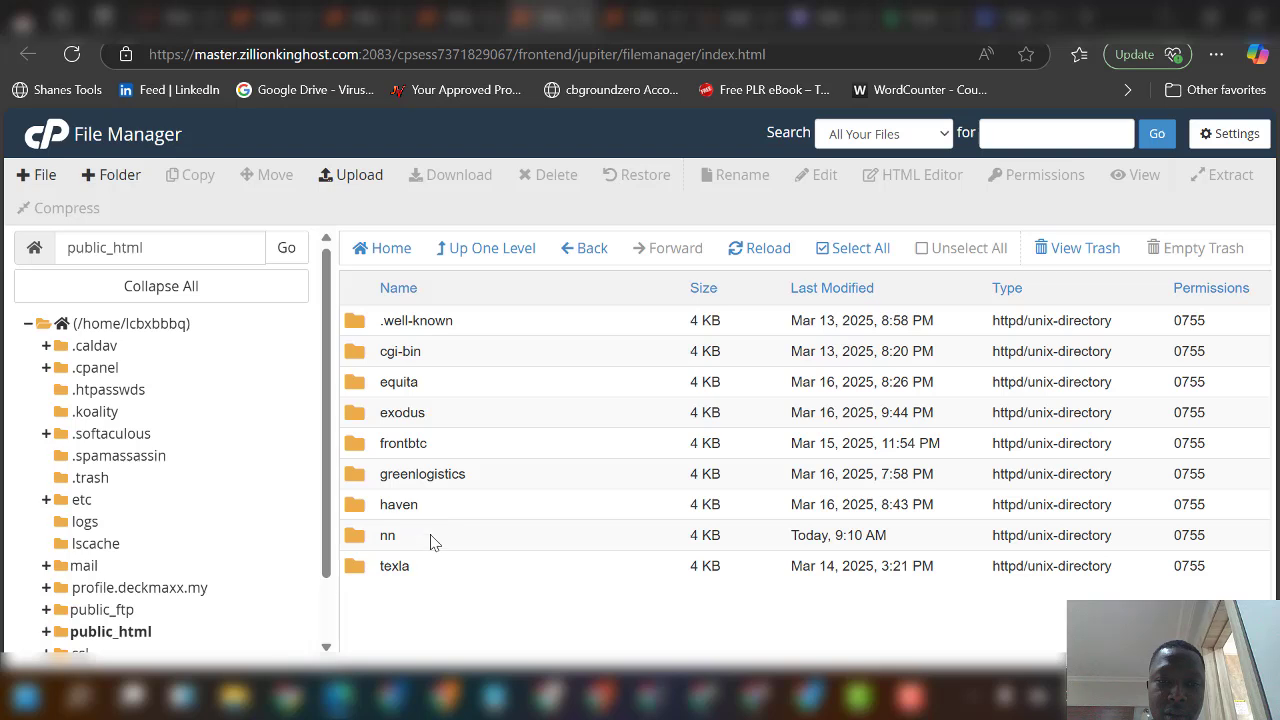
{"action": "double_click", "coordinate": [421, 546]}
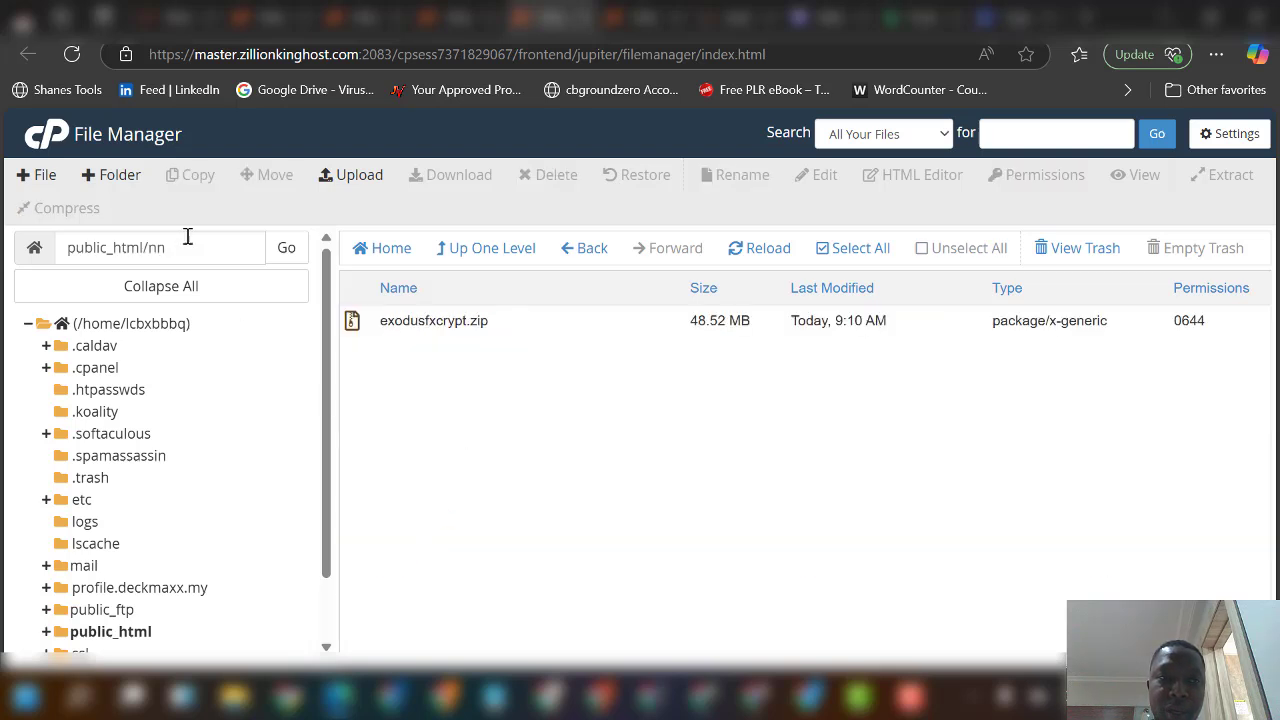
Step: Extract exodusfxcrypt.zip into /public_html/nn and dismiss the extraction results
{"action": "right_click", "coordinate": [529, 330]}
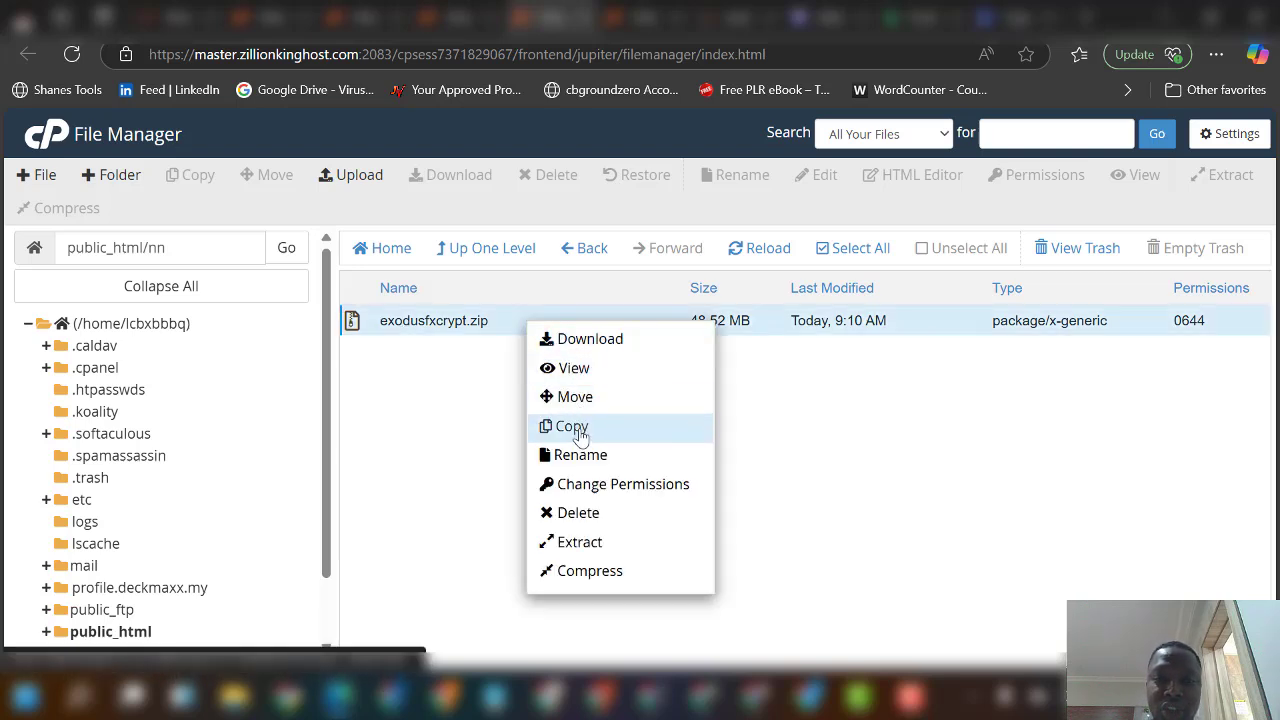
{"action": "left_click", "coordinate": [580, 545]}
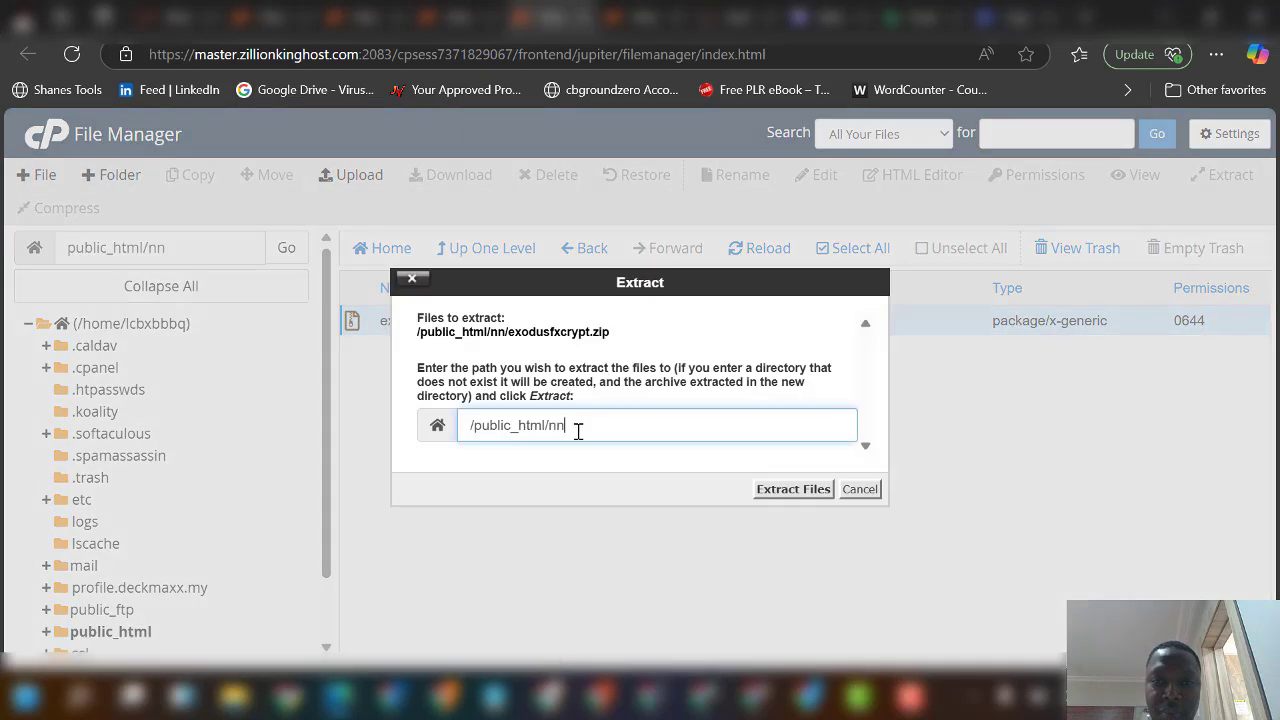
{"action": "left_click", "coordinate": [792, 489]}
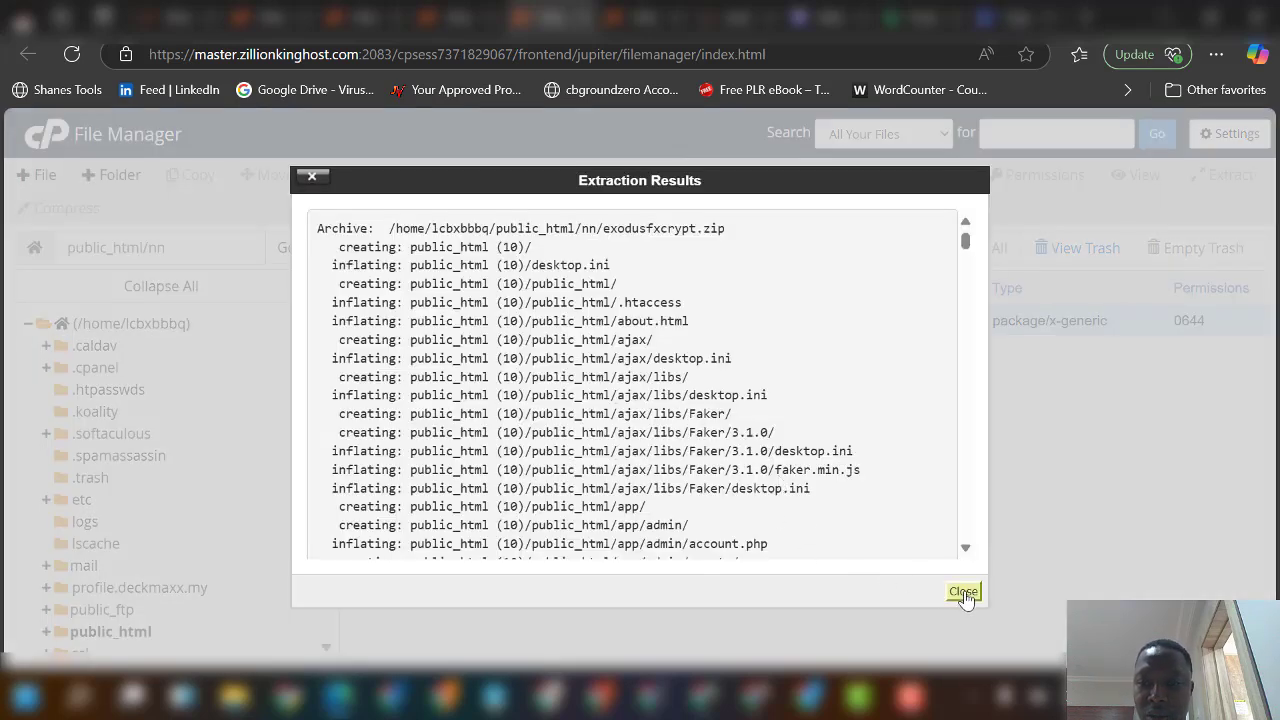
{"action": "left_click", "coordinate": [963, 593]}
Step: Refresh the nn folder listing and open the extracted public_html (10)/public_html folder to check its files
{"action": "left_click", "coordinate": [760, 257]}
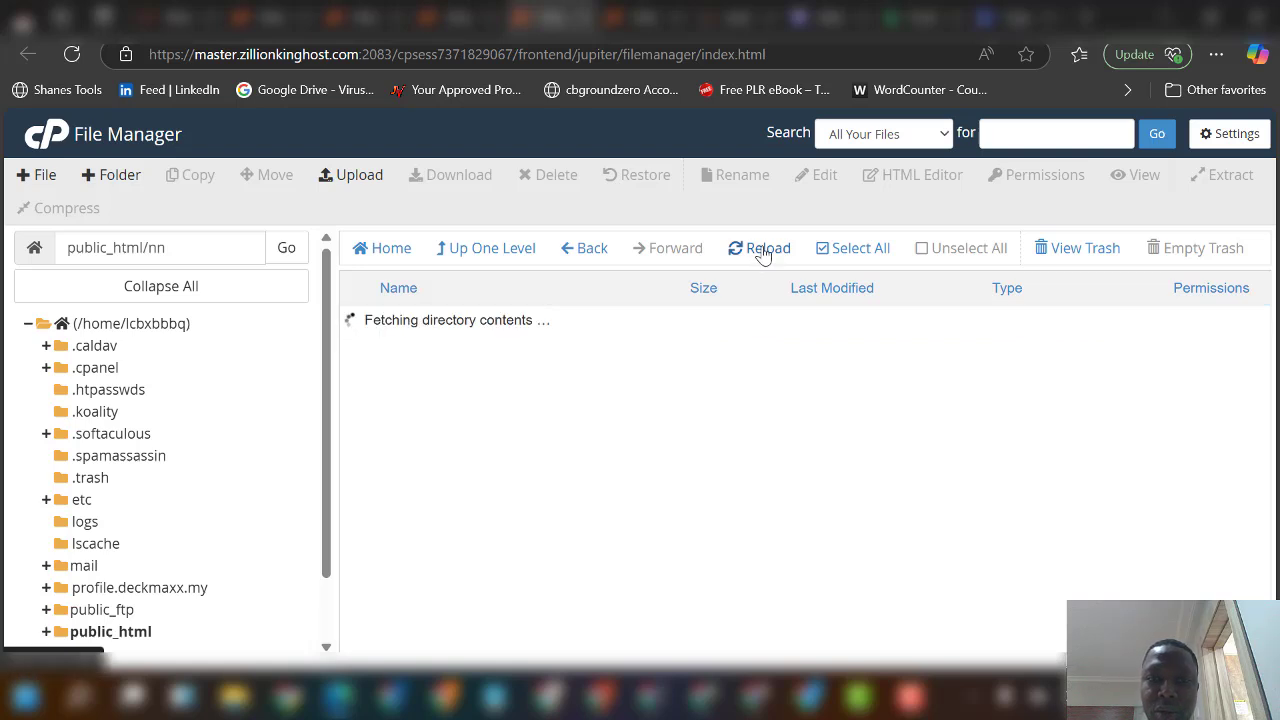
{"action": "double_click", "coordinate": [541, 324]}
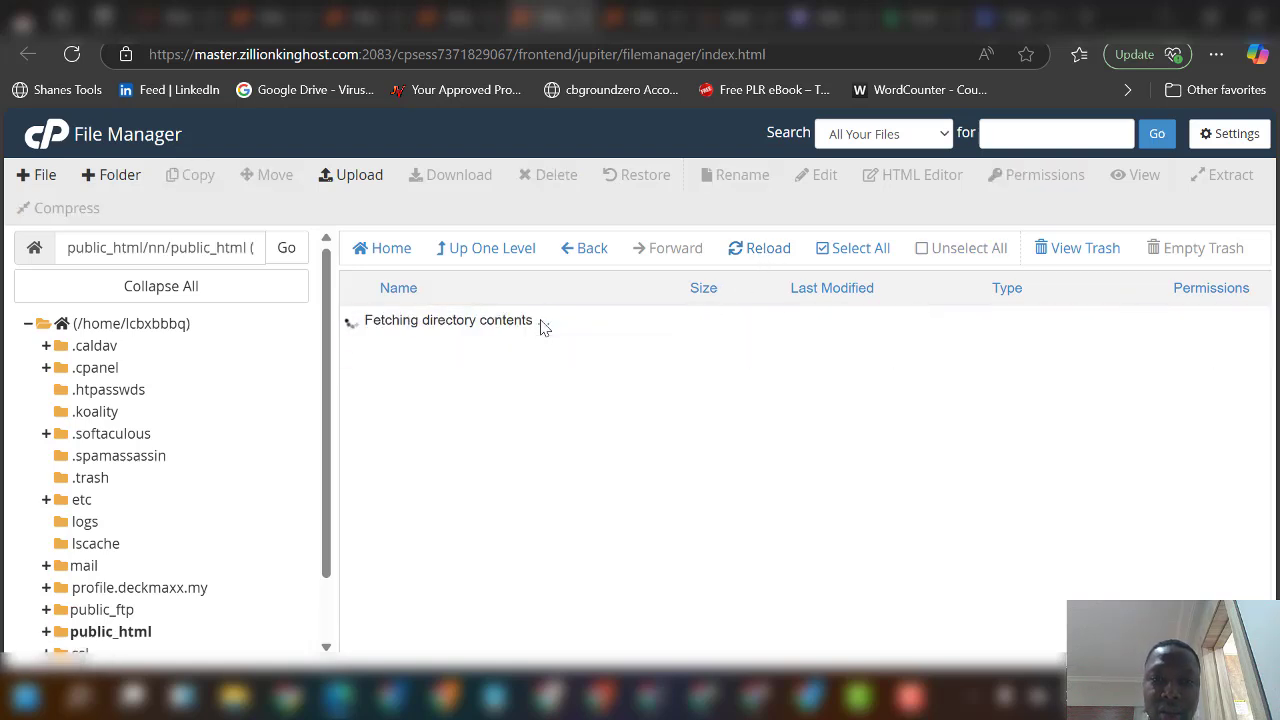
{"action": "double_click", "coordinate": [508, 324]}
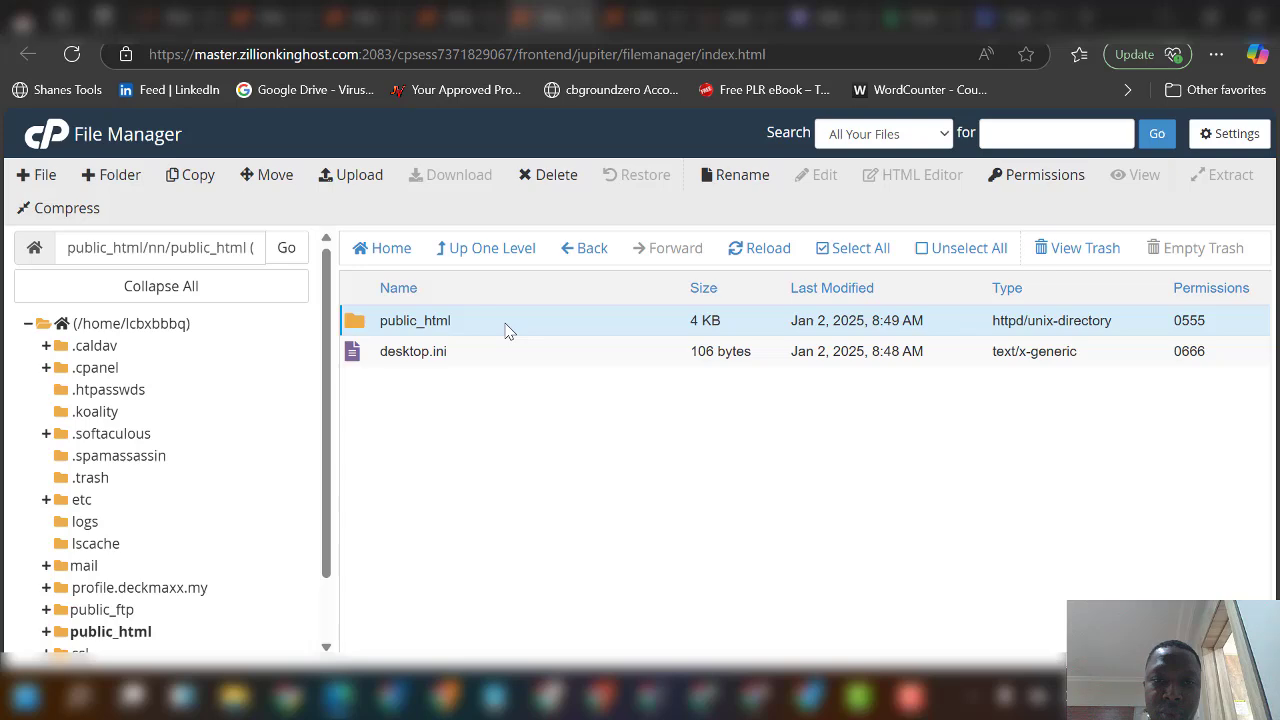
{"action": "scroll", "coordinate": [474, 460], "scroll_direction": "down", "scroll_amount": 5}
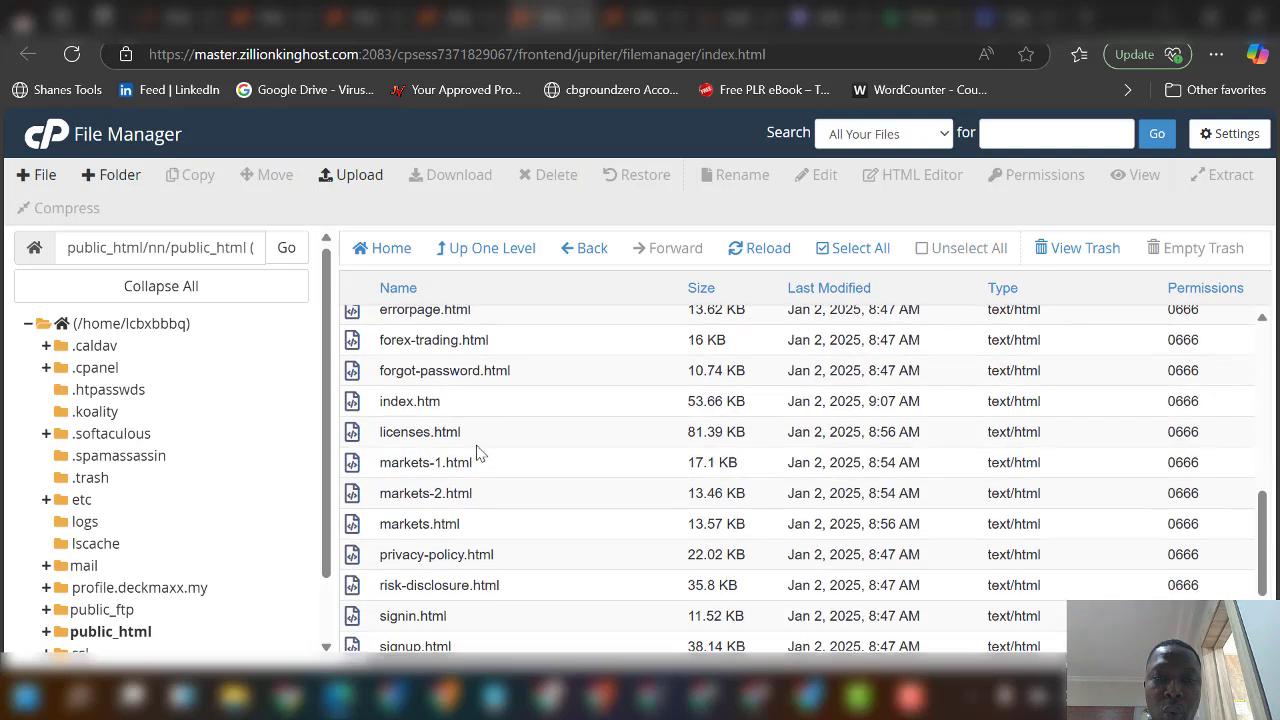
{"action": "scroll", "coordinate": [476, 452], "scroll_direction": "up", "scroll_amount": 5}
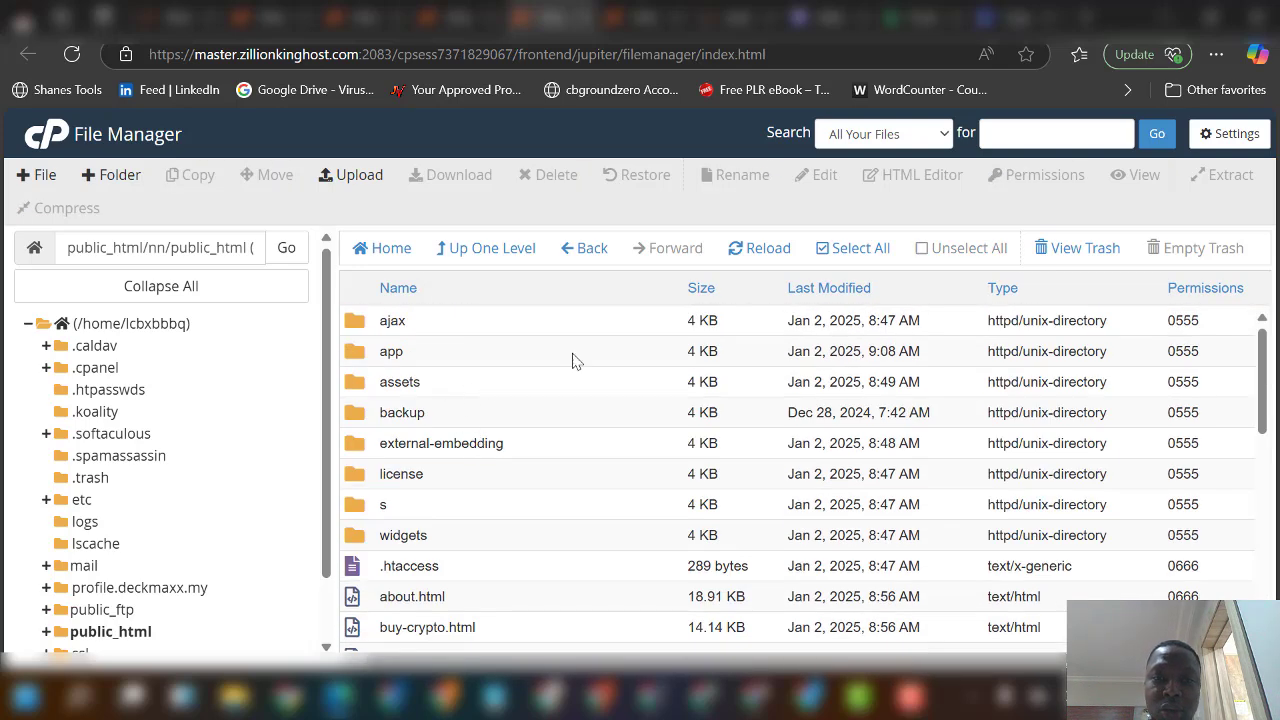
Step: Copy all files and folders of the extracted inner public_html folder to /public_html/nn/
{"action": "left_click", "coordinate": [852, 248]}
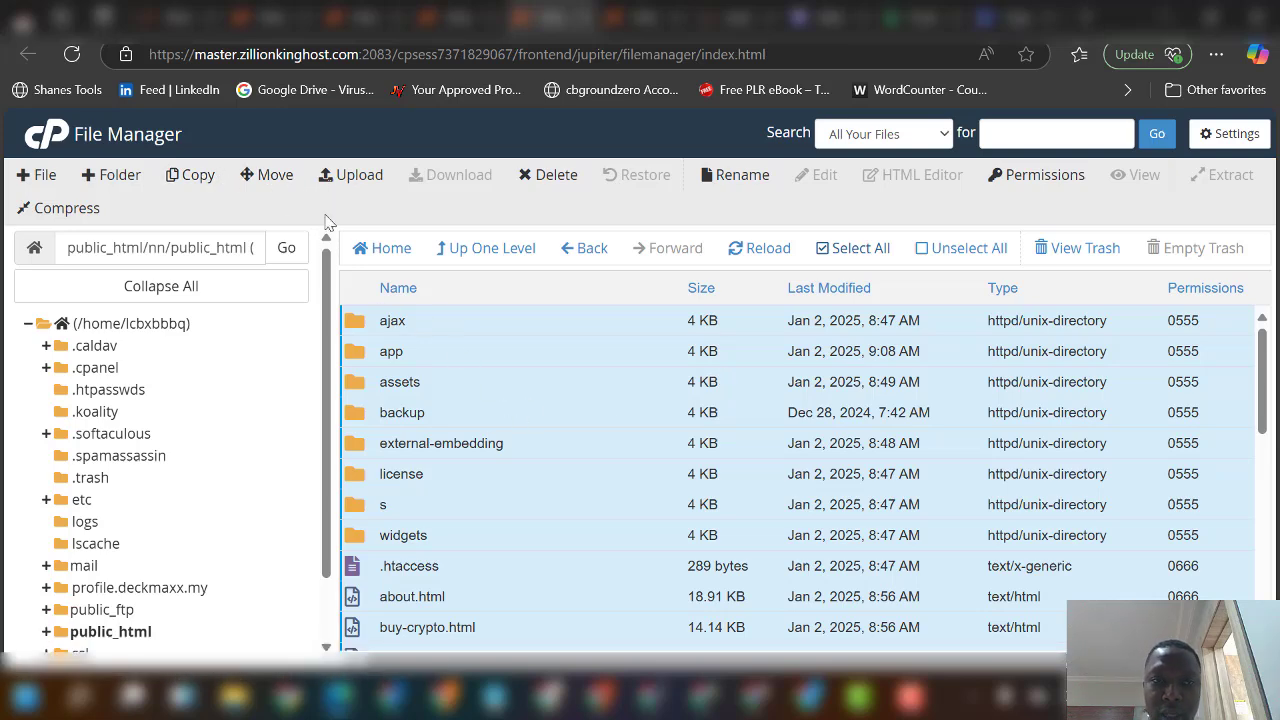
{"action": "scroll", "coordinate": [491, 463], "scroll_direction": "down", "scroll_amount": 6}
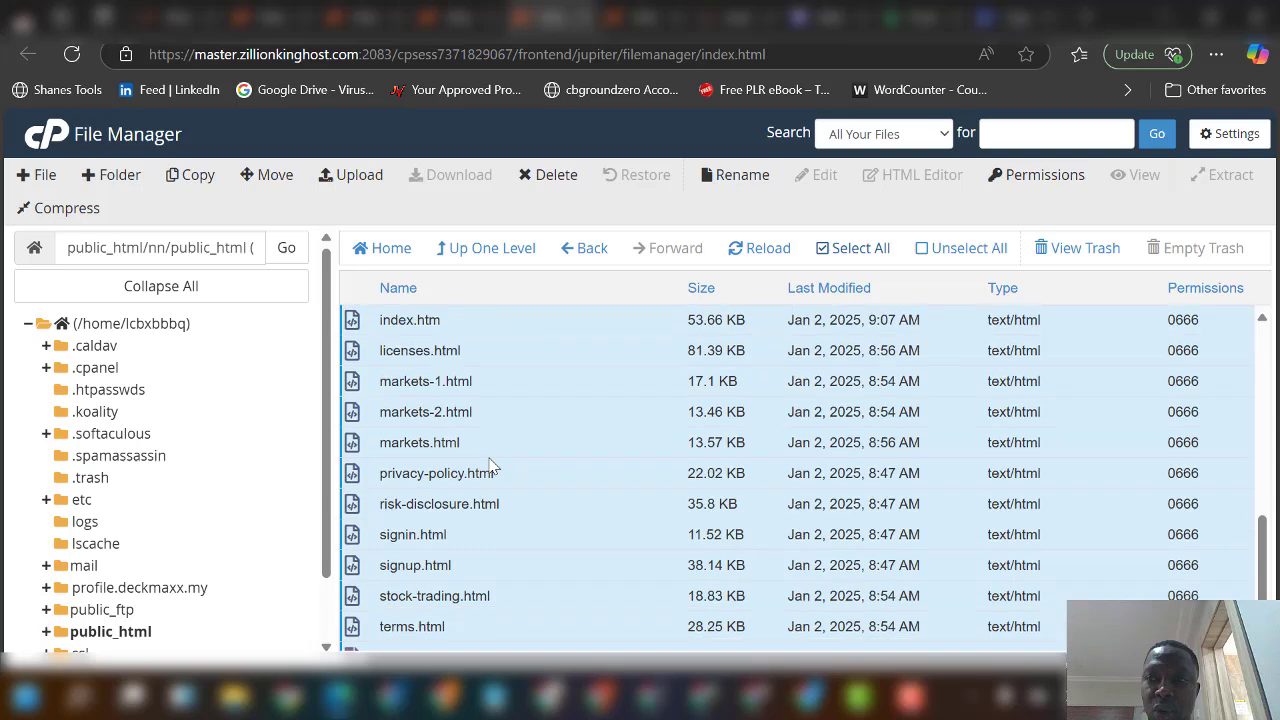
{"action": "scroll", "coordinate": [497, 464], "scroll_direction": "up", "scroll_amount": 5}
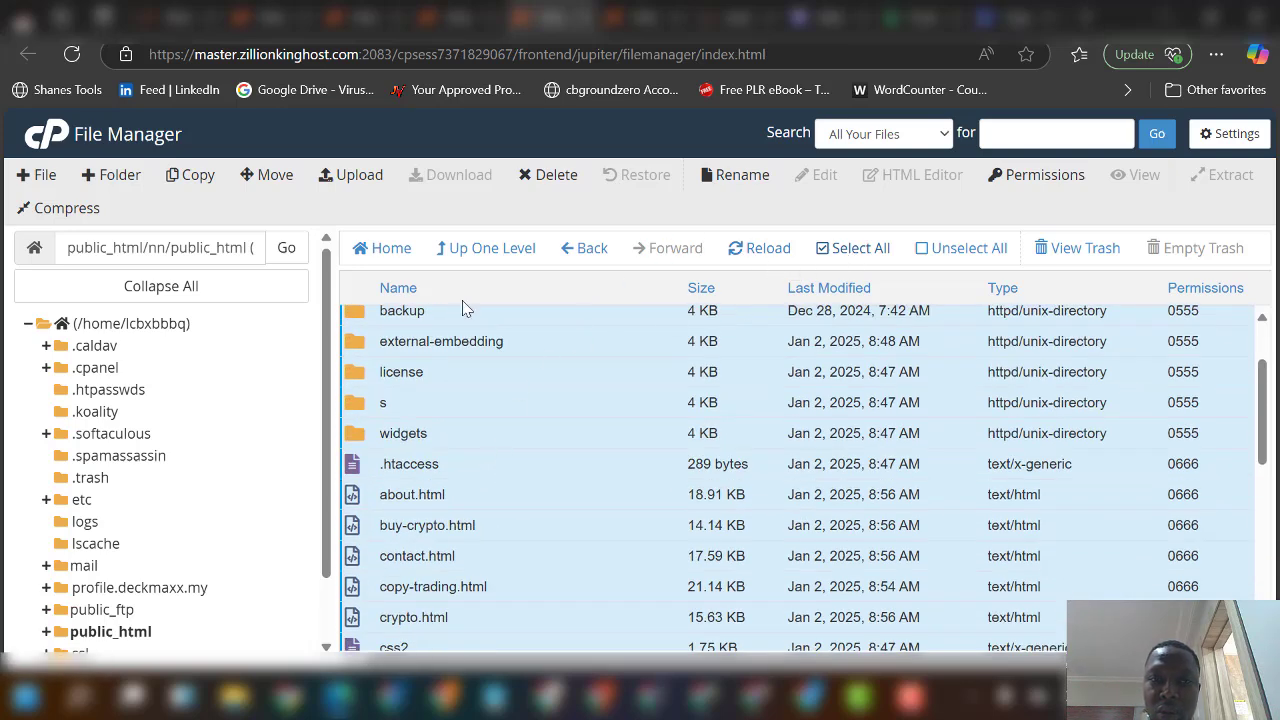
{"action": "left_click", "coordinate": [190, 180]}
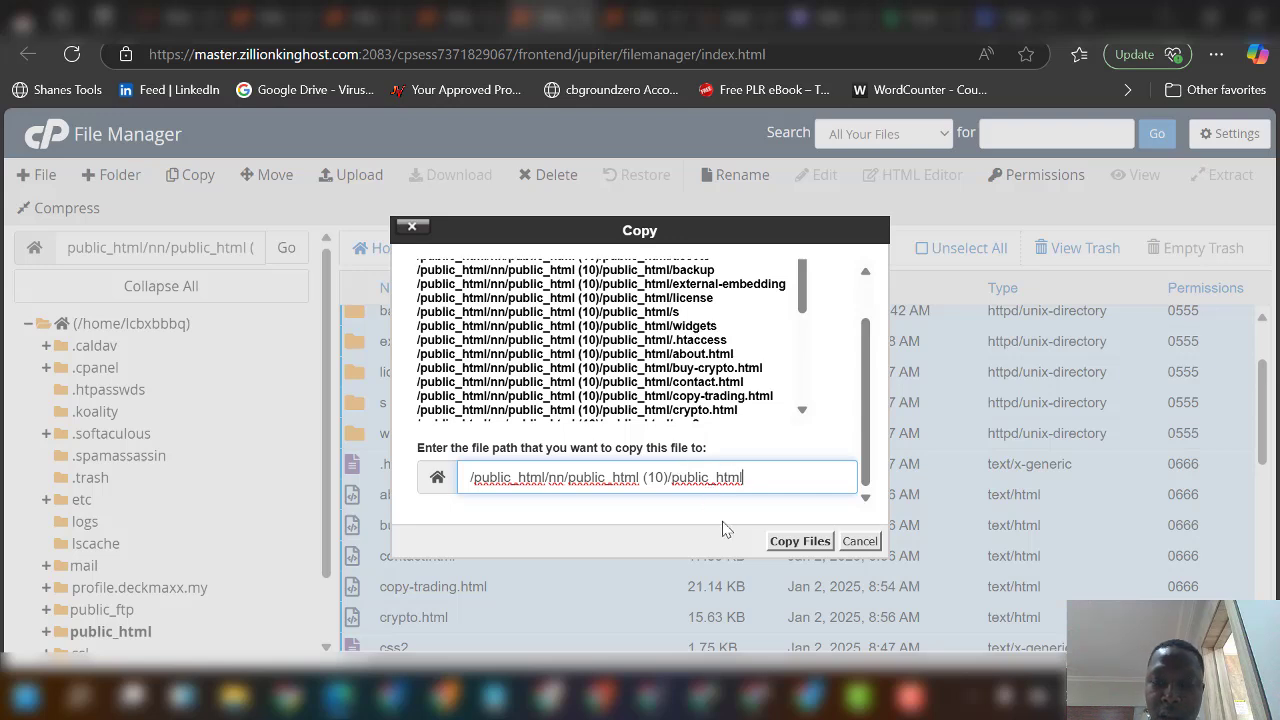
{"action": "key", "text": "BackSpace"}
{"action": "key", "text": "BackSpace"}
{"action": "key", "text": "BackSpace"}
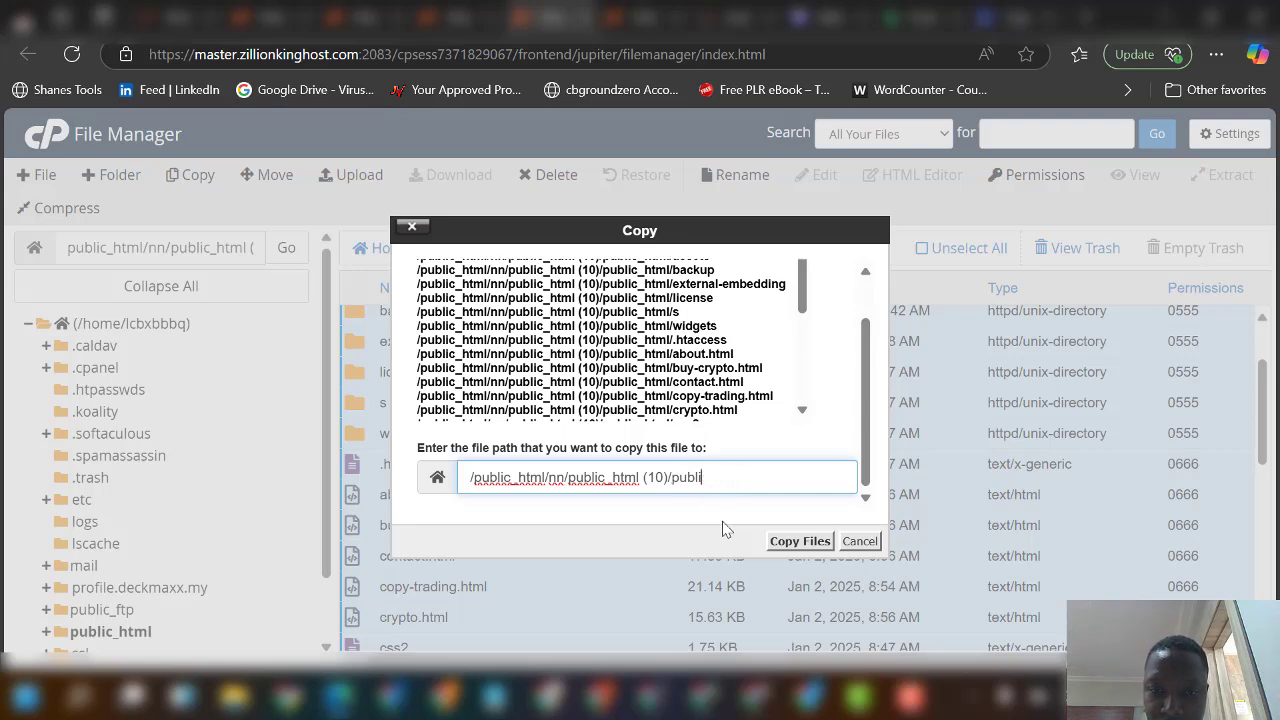
{"action": "key", "text": "BackSpace"}
{"action": "key", "text": "BackSpace"}
{"action": "key", "text": "BackSpace"}
{"action": "key", "text": "BackSpace"}
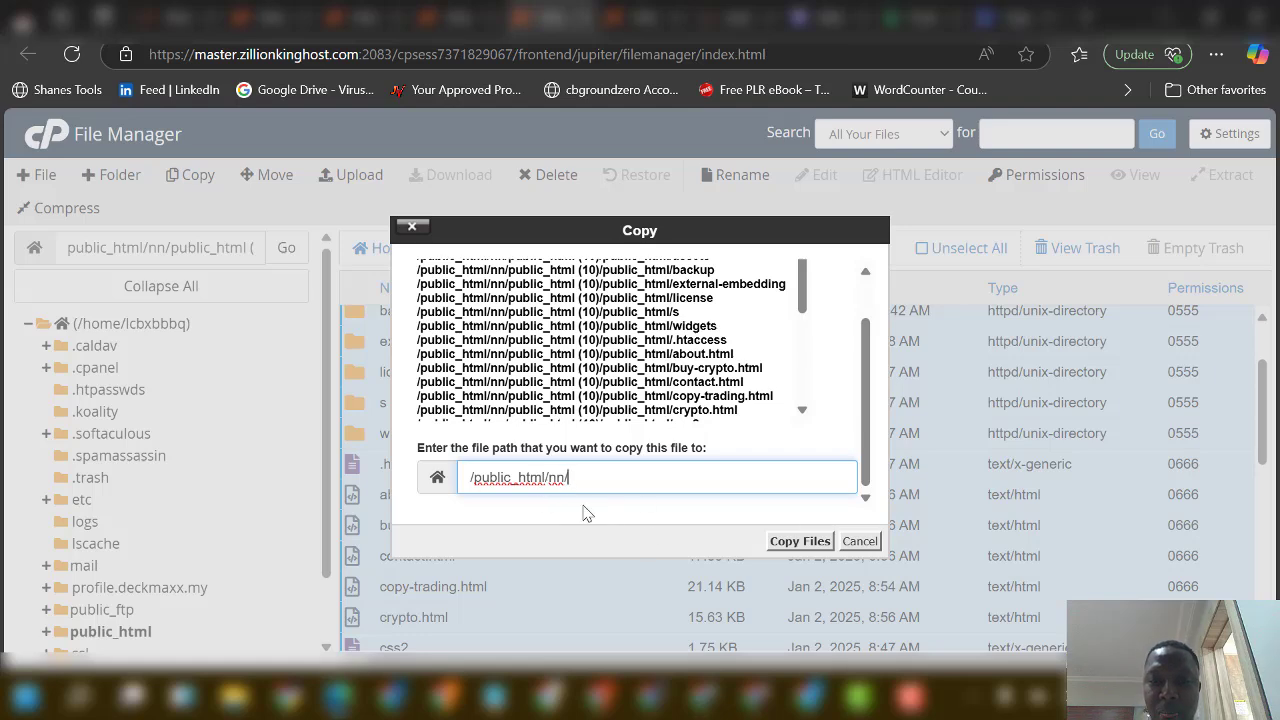
{"action": "left_click", "coordinate": [799, 542]}
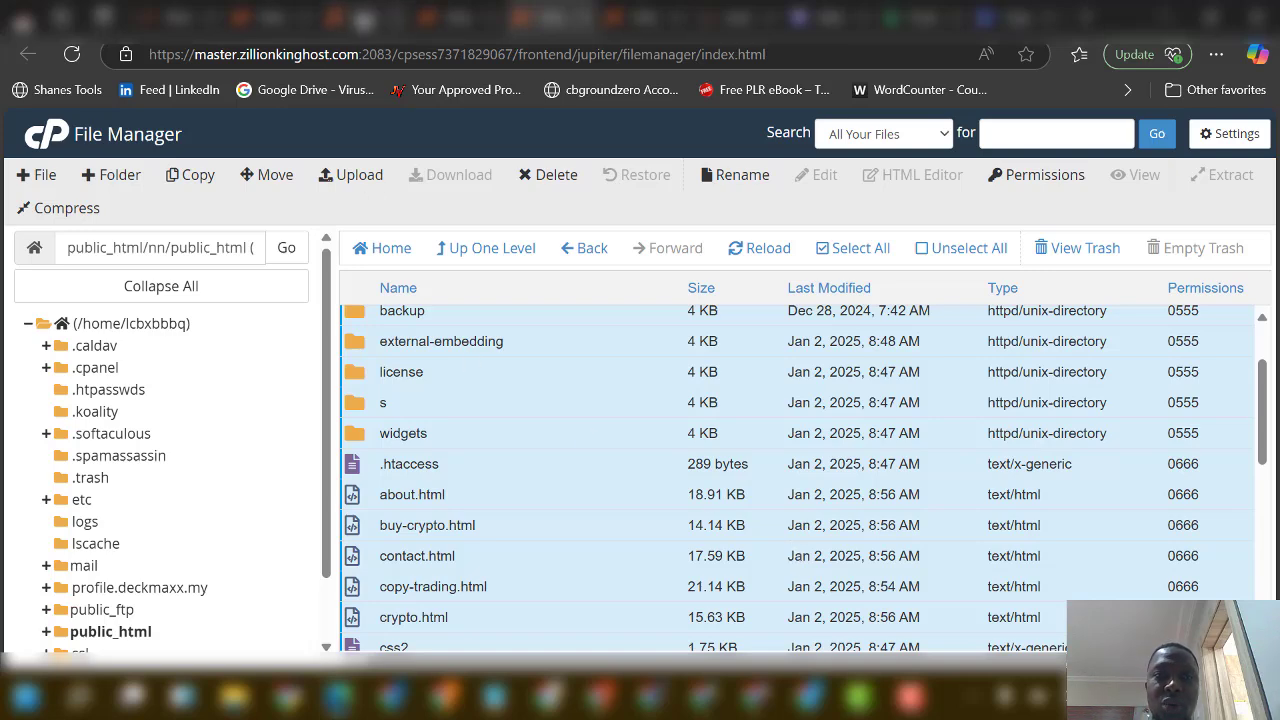
Step: Return to cPanel's Tools page and create a database with the name suffix exxnnbb using the Database Wizard
{"action": "left_click", "coordinate": [365, 16]}
{"action": "left_click", "coordinate": [275, 16]}
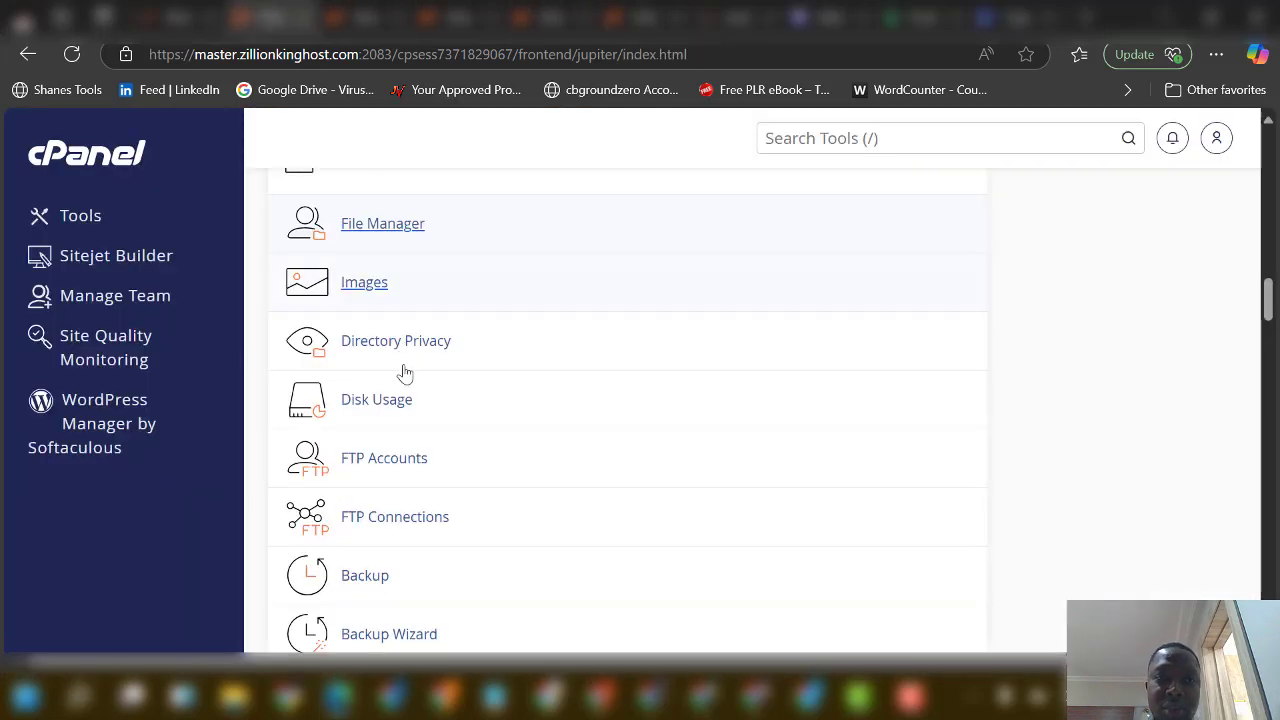
{"action": "scroll", "coordinate": [420, 518], "scroll_direction": "down", "scroll_amount": 1}
{"action": "scroll", "coordinate": [420, 518], "scroll_direction": "down", "scroll_amount": 5}
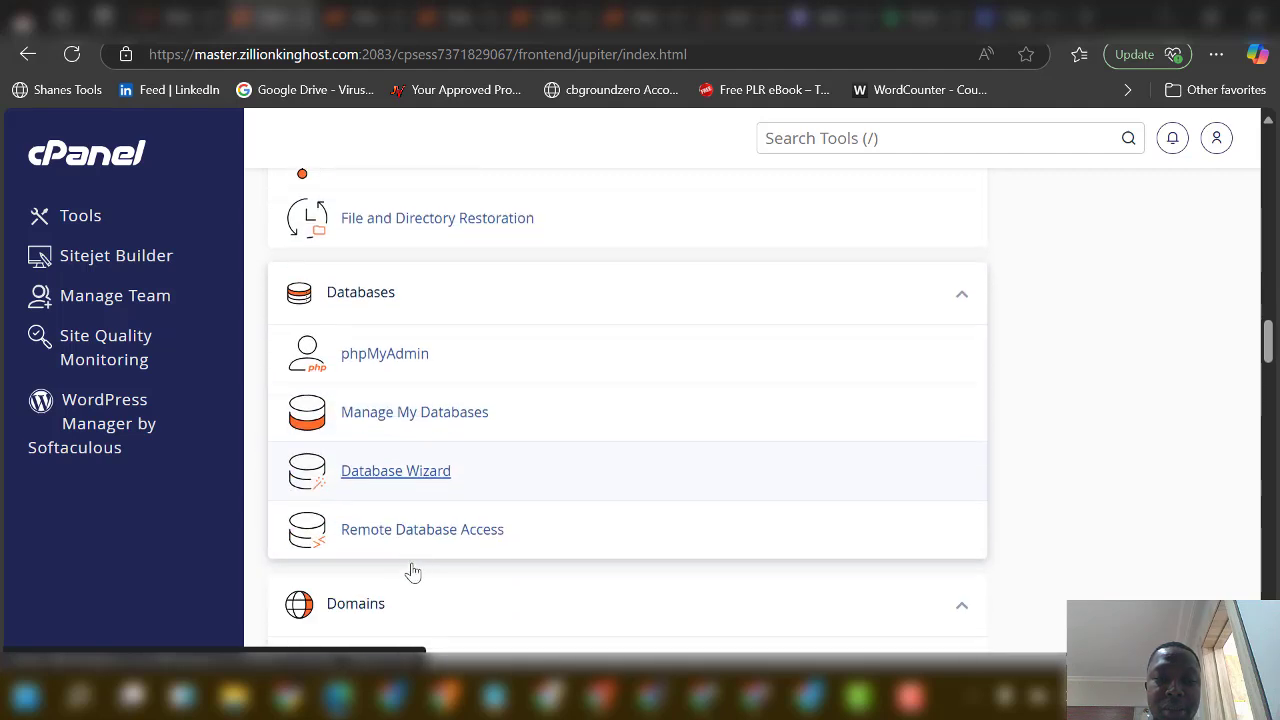
{"action": "left_click", "coordinate": [392, 482]}
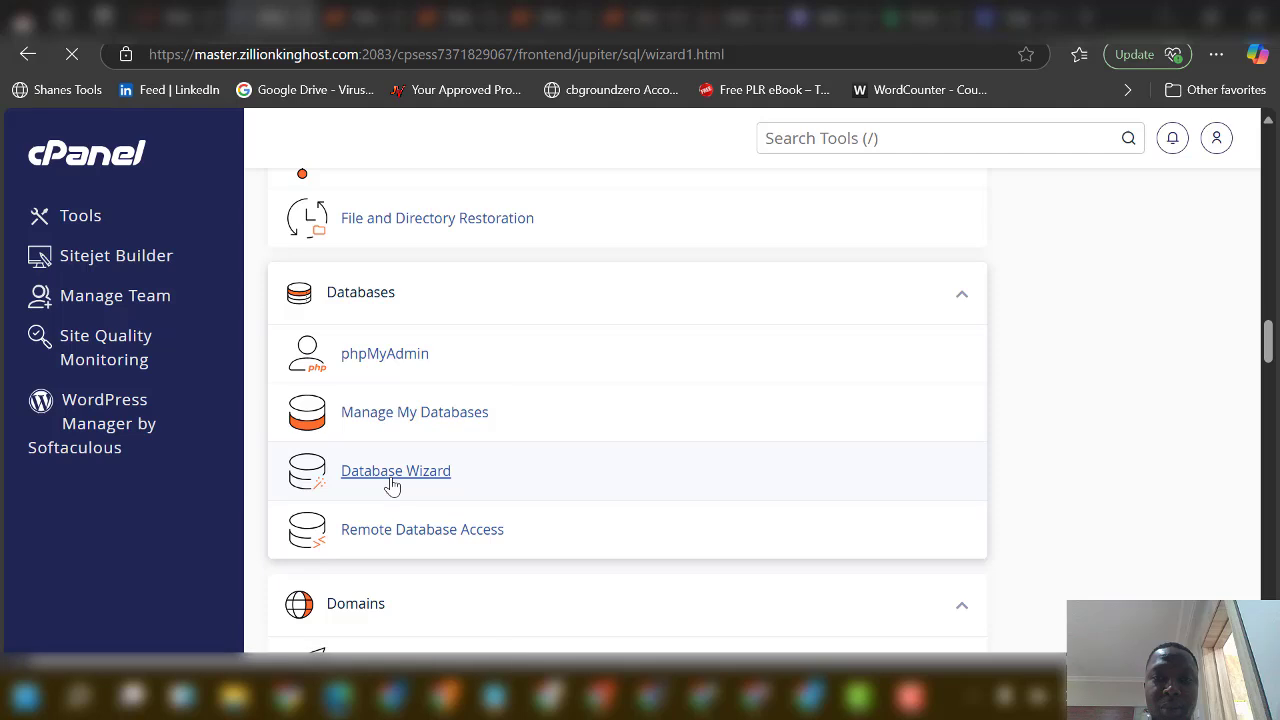
{"action": "left_click", "coordinate": [399, 441]}
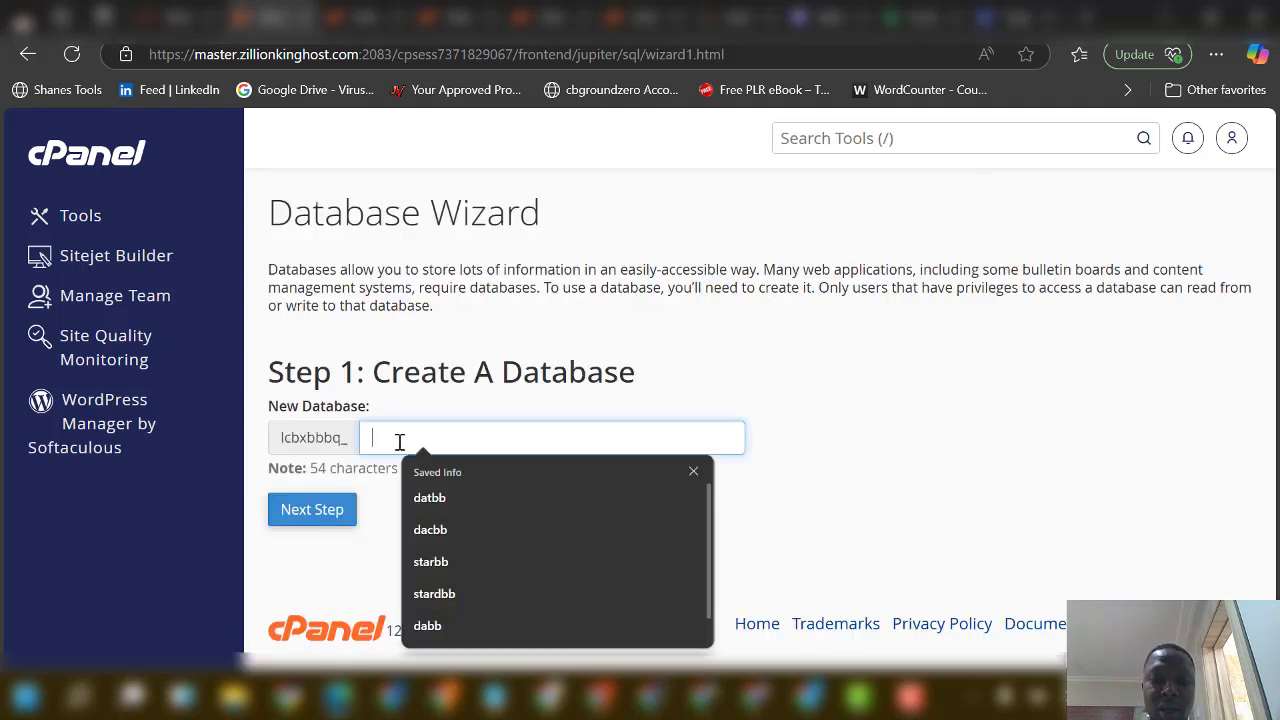
{"action": "type", "text": "exxnnbb"}
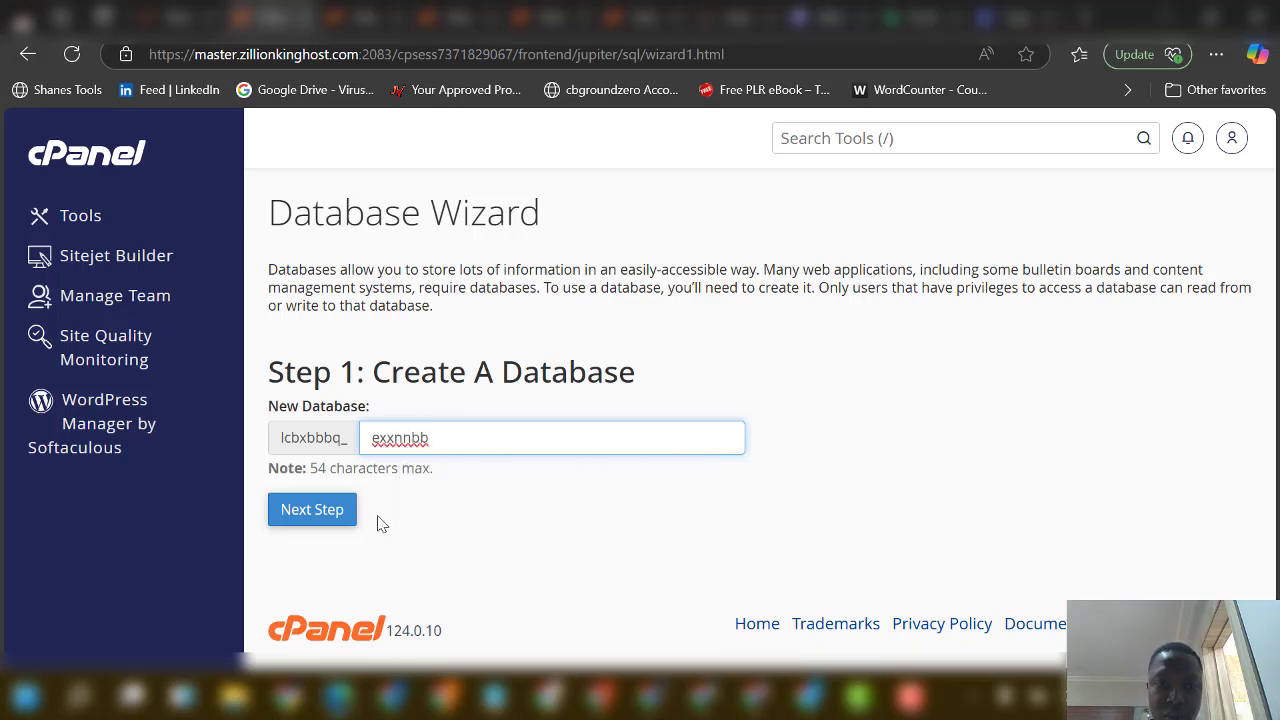
{"action": "left_click", "coordinate": [313, 522]}
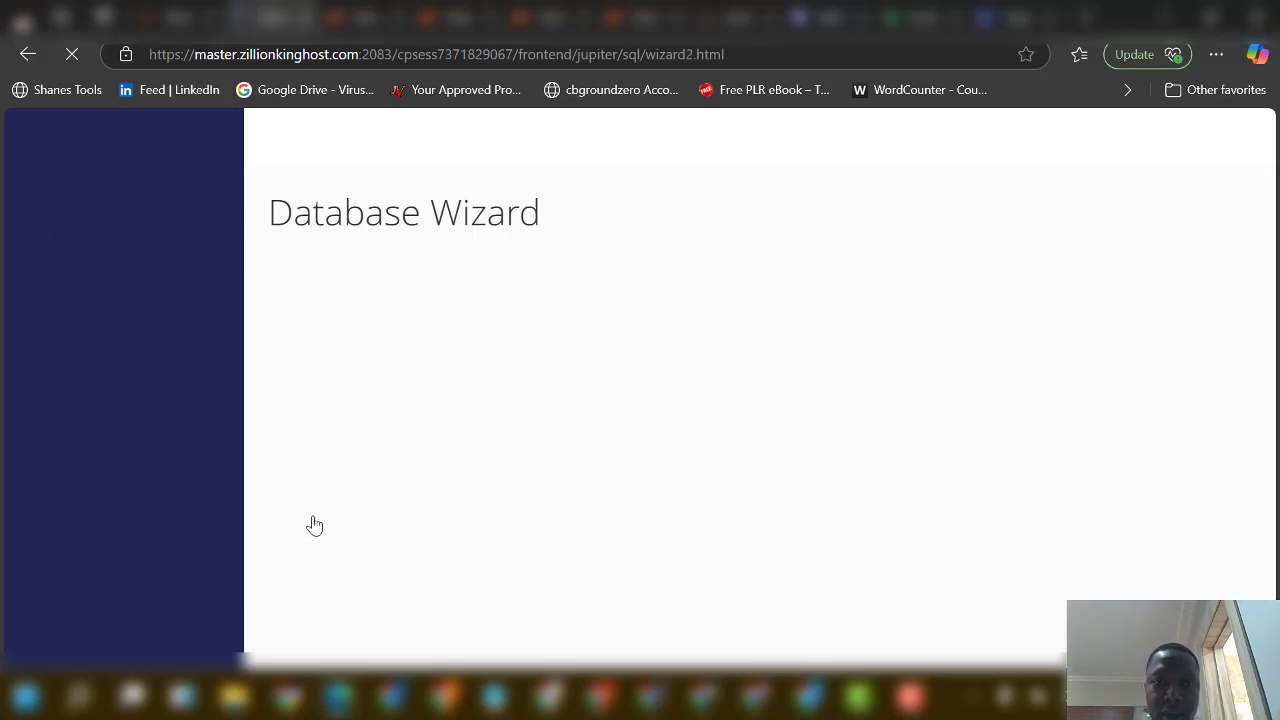
Step: Replace the prefilled database username suffix with exxnnbb
{"action": "double_click", "coordinate": [446, 400]}
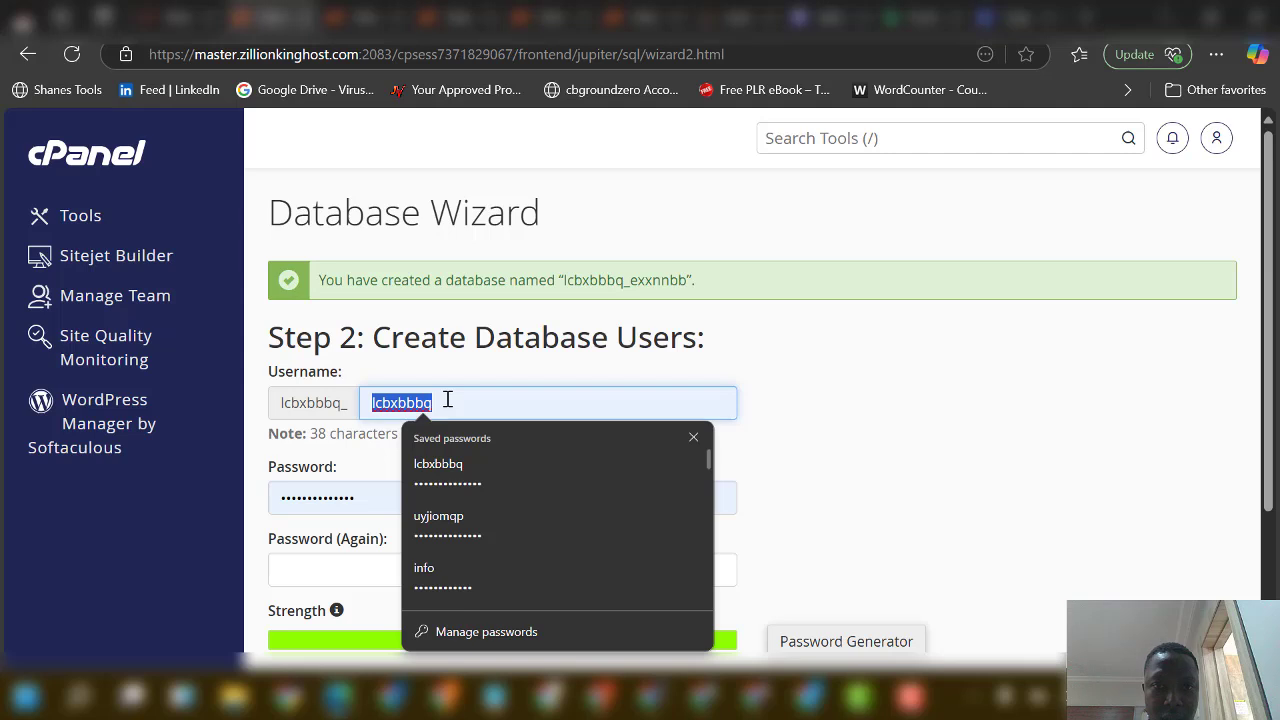
{"action": "type", "text": "exnn"}
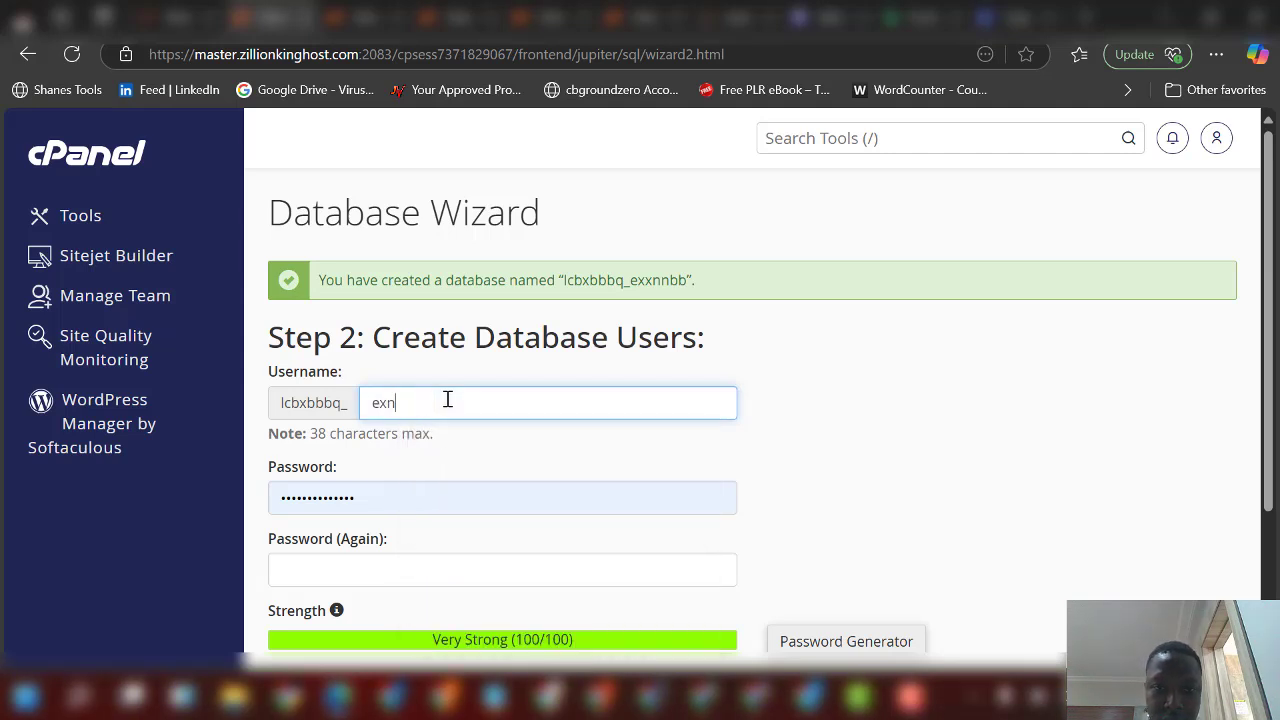
{"action": "key", "text": "BackSpace"}
{"action": "key", "text": "BackSpace"}
{"action": "type", "text": "xnnbb"}
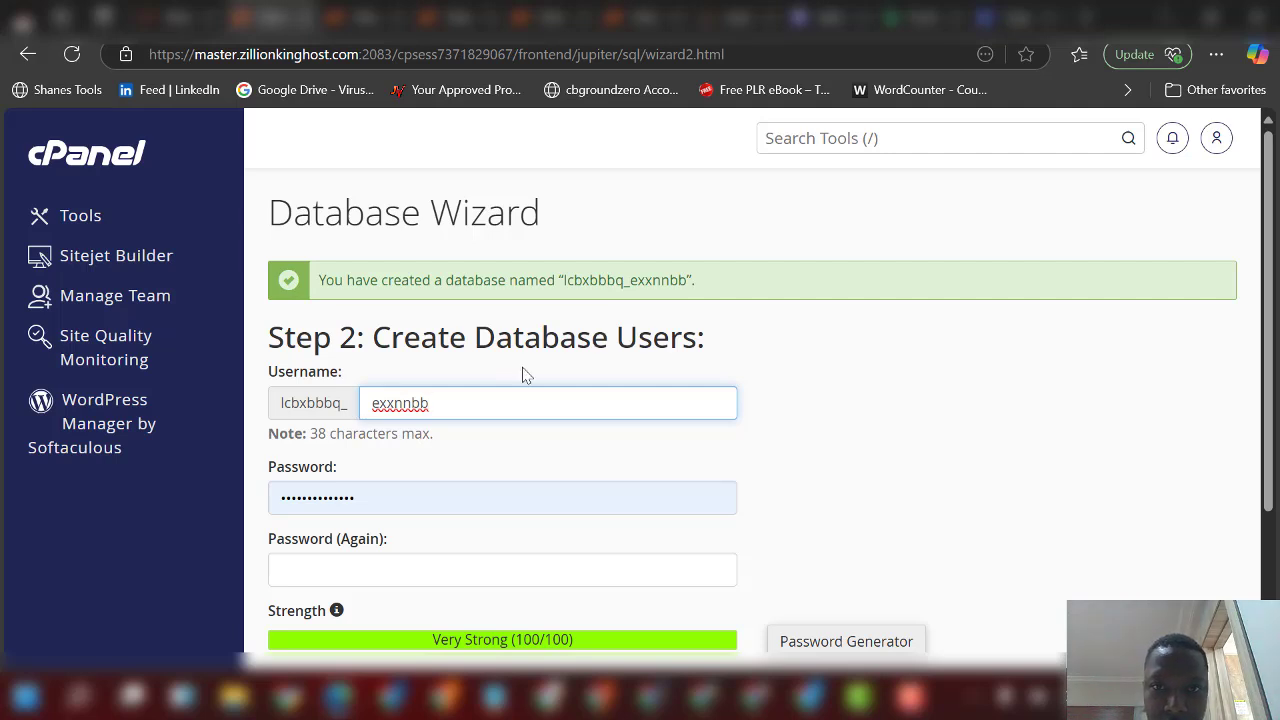
Step: Paste the database user's password into the password and confirmation fields, and create the user
{"action": "left_click_drag", "start_coordinate": [686, 279], "coordinate": [563, 284]}
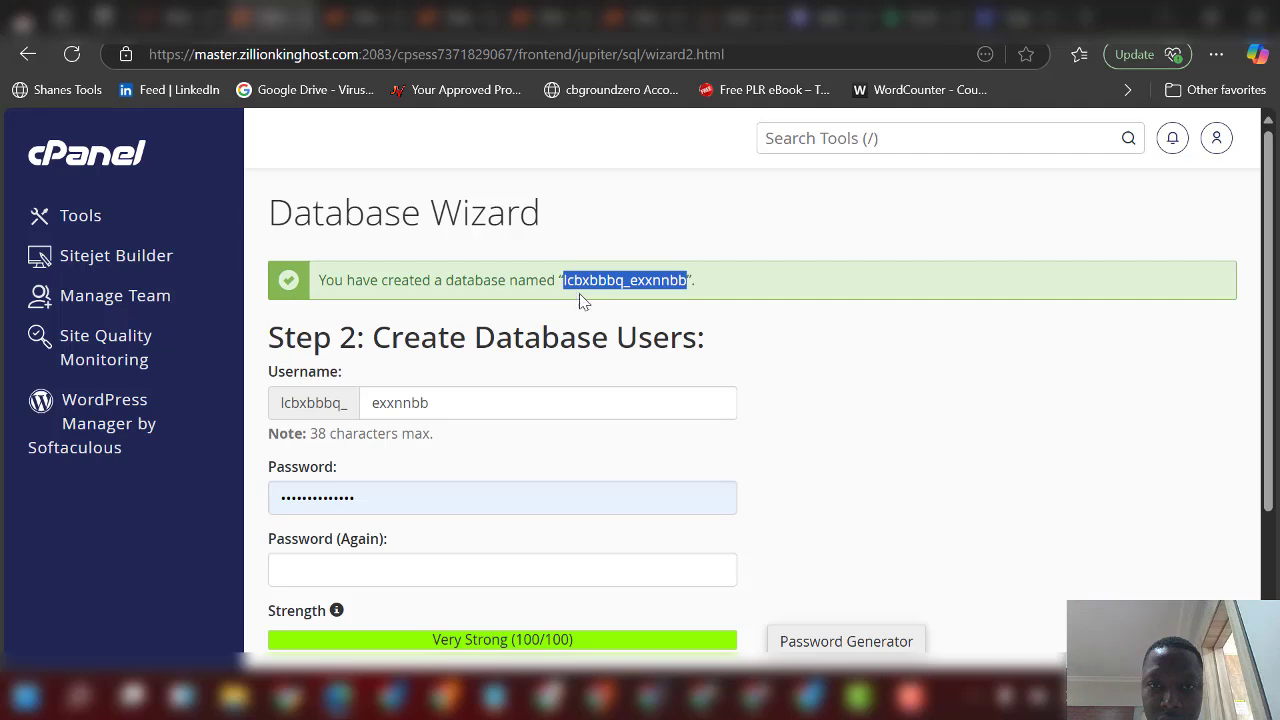
{"action": "left_click", "coordinate": [406, 488]}
{"action": "key", "text": "ctrl+a"}
{"action": "key", "text": "ctrl+v"}
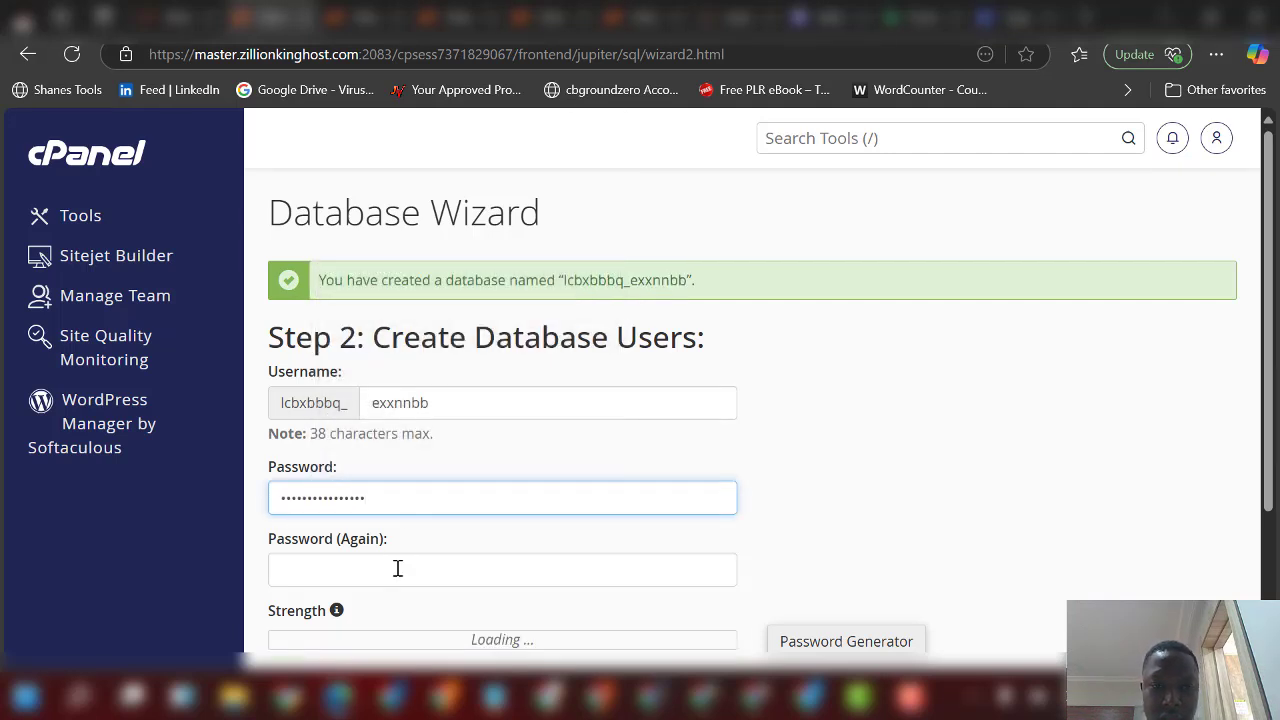
{"action": "left_click", "coordinate": [397, 571]}
{"action": "key", "text": "ctrl+v"}
{"action": "left_click", "coordinate": [857, 503]}
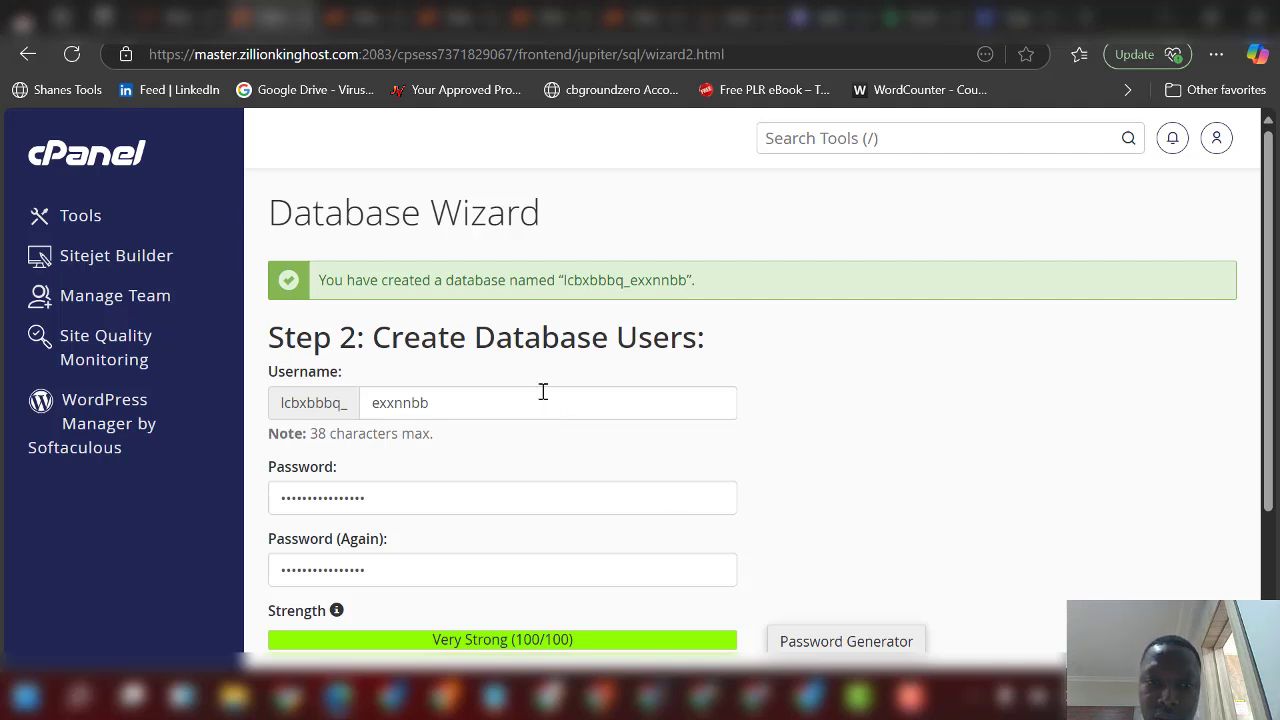
{"action": "scroll", "coordinate": [474, 417], "scroll_direction": "down", "scroll_amount": 2}
{"action": "left_click", "coordinate": [326, 505]}
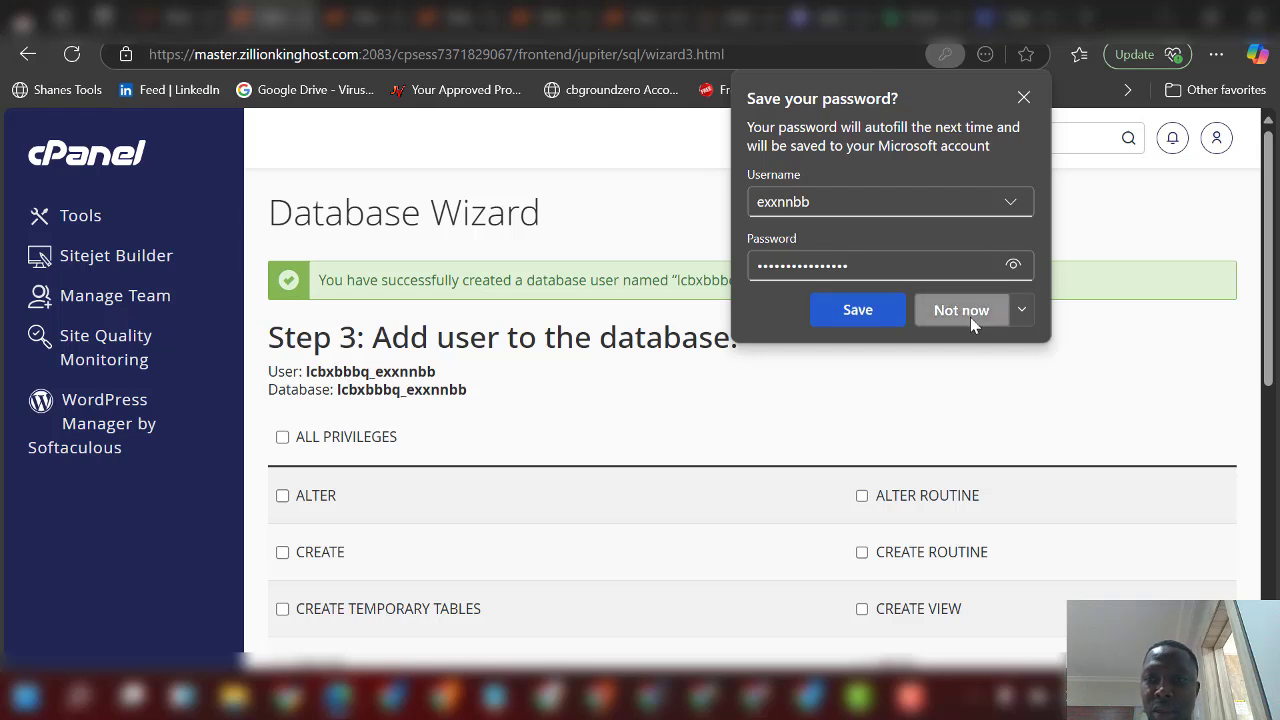
Step: Decline saving the password, and go up to public_html/nn in File Manager to check the copied files and folders
{"action": "left_click", "coordinate": [969, 316]}
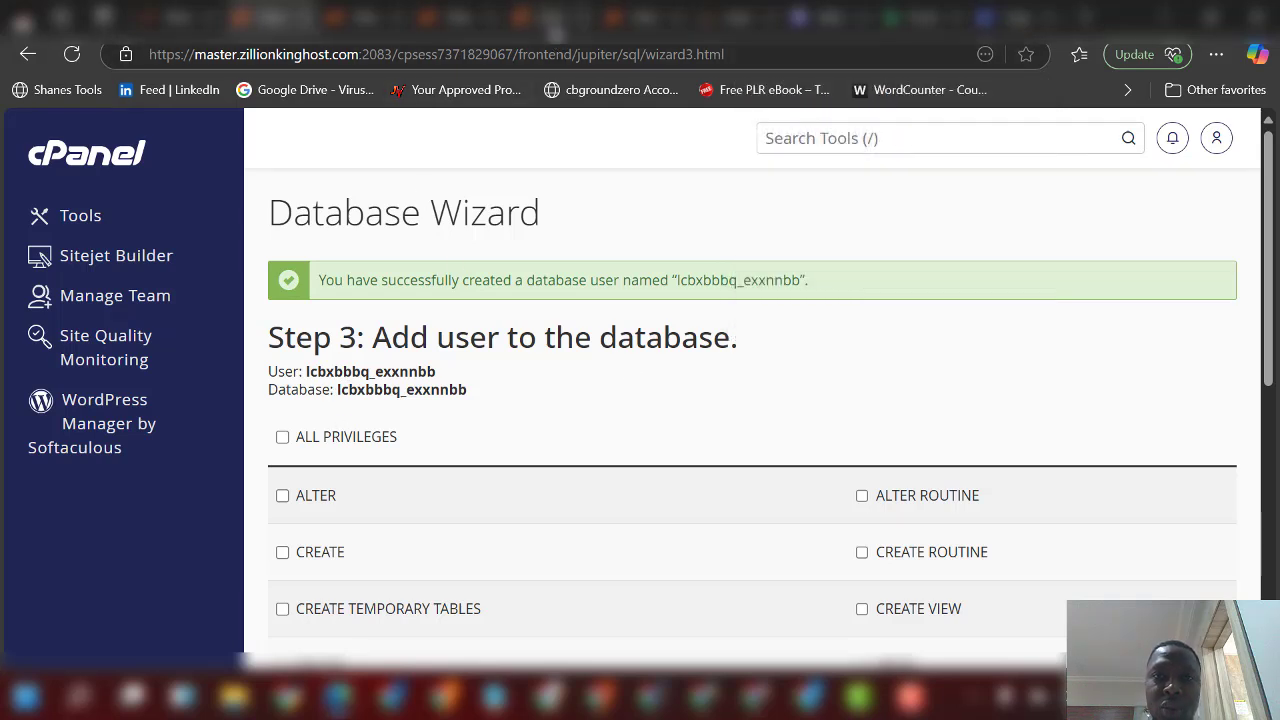
{"action": "mouse_move", "coordinate": [468, 17]}
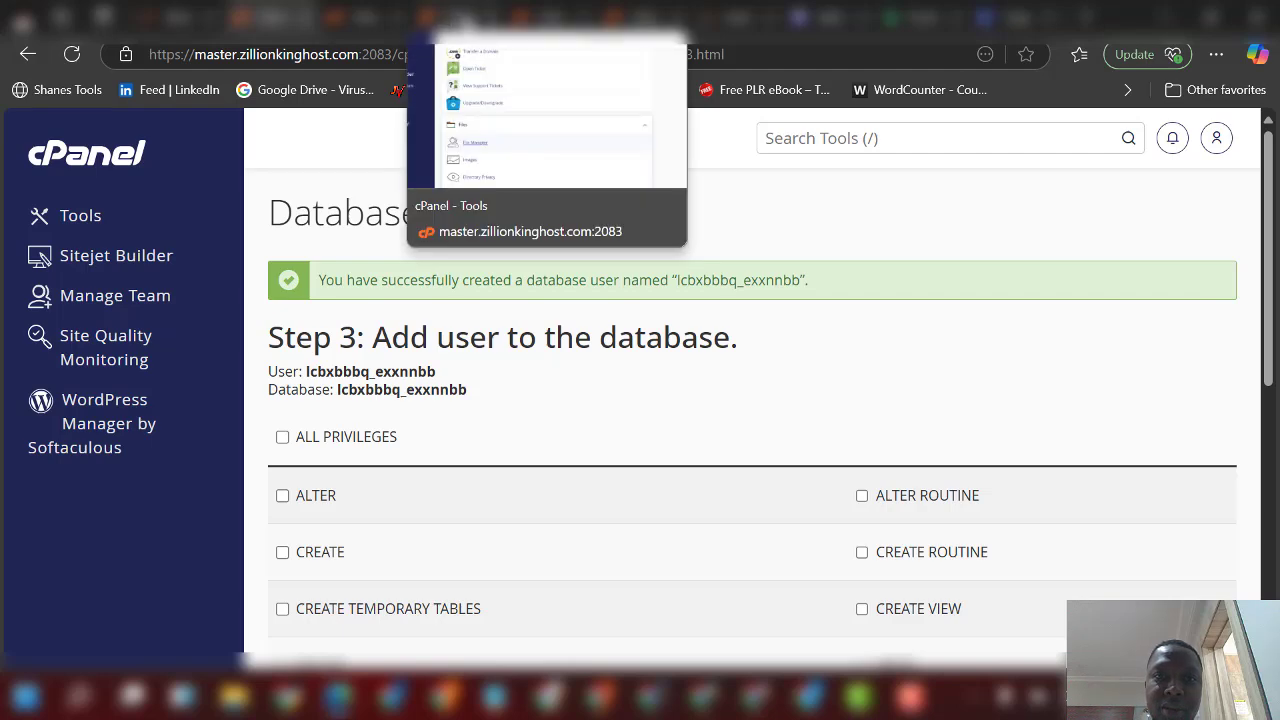
{"action": "left_click", "coordinate": [555, 17]}
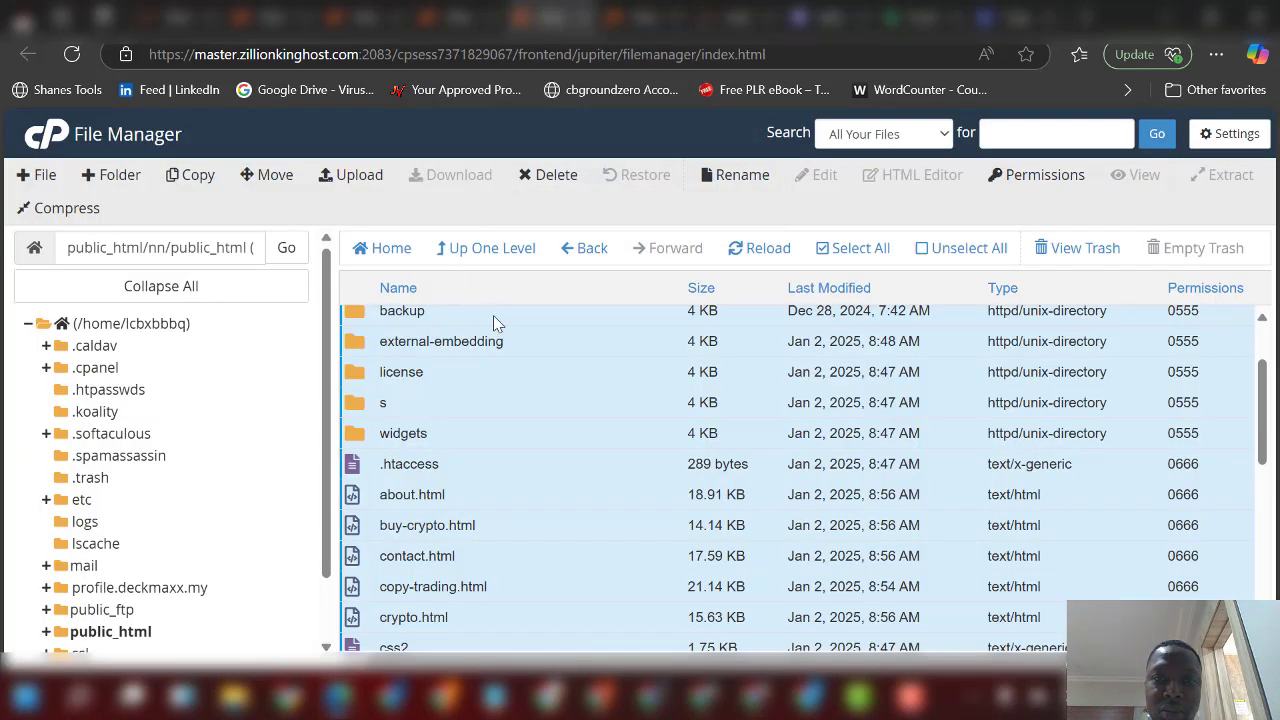
{"action": "left_click", "coordinate": [499, 262]}
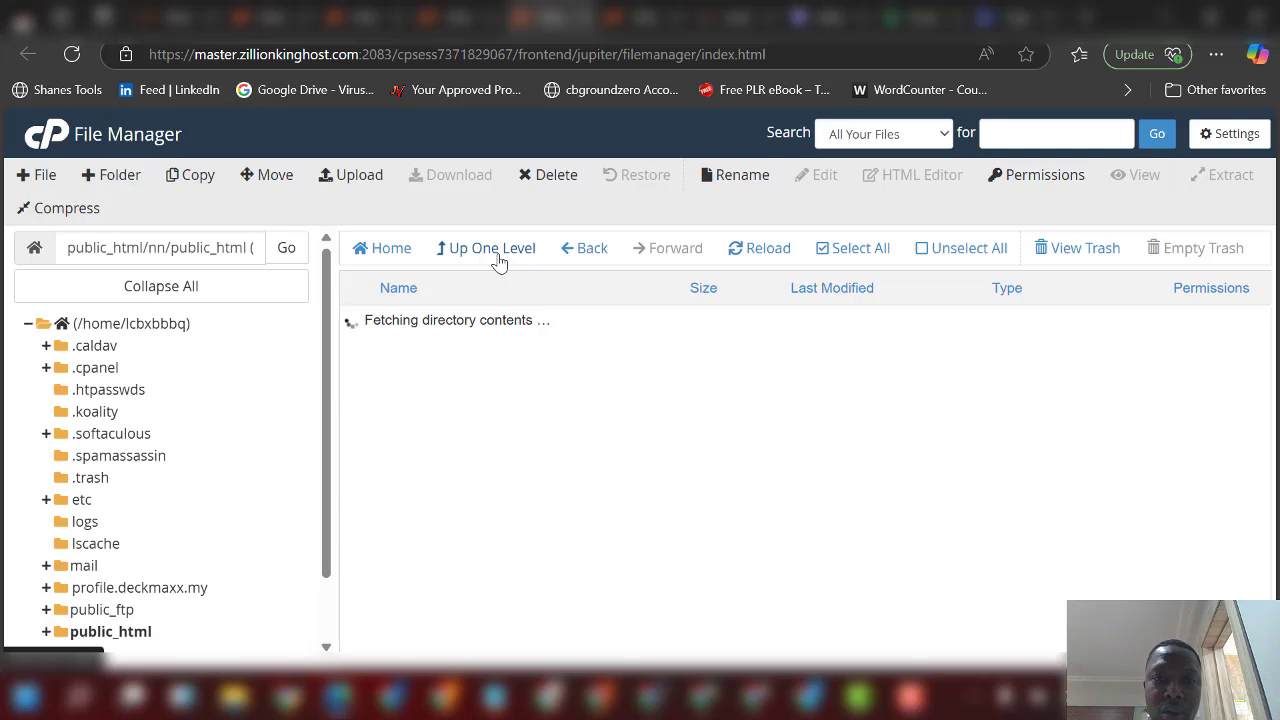
{"action": "left_click", "coordinate": [499, 262]}
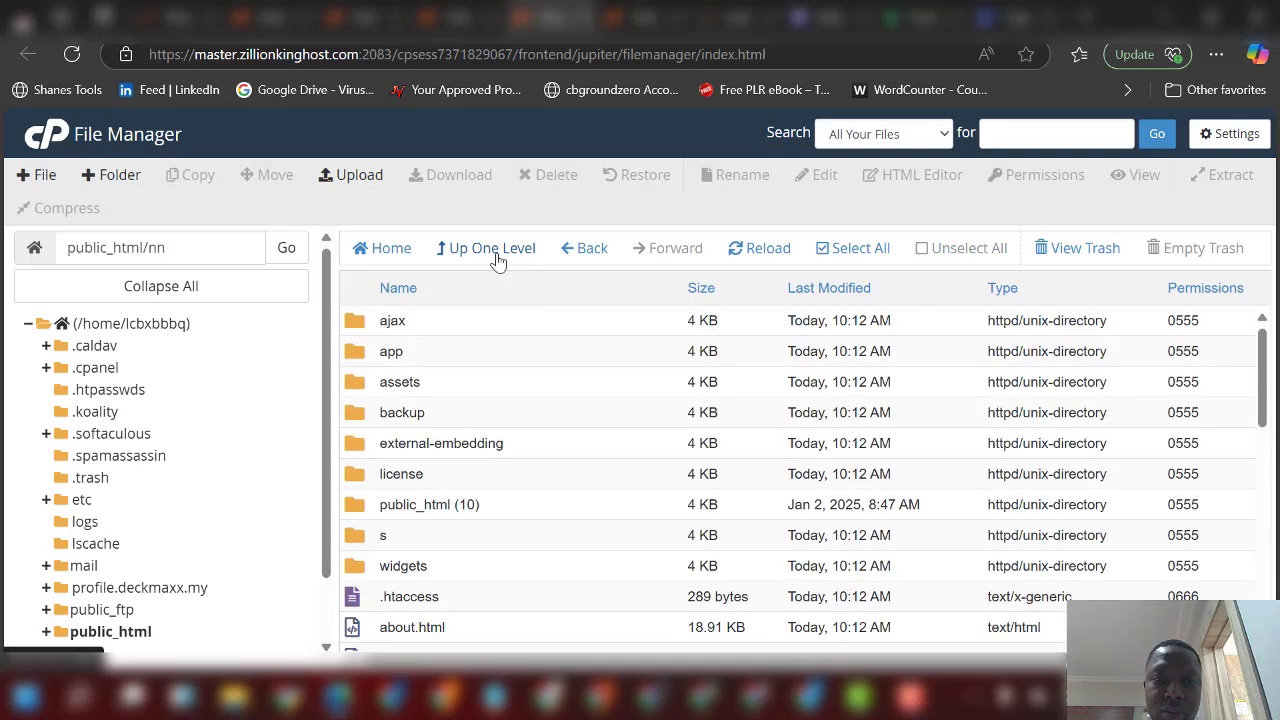
{"action": "scroll", "coordinate": [449, 431], "scroll_direction": "down", "scroll_amount": 10}
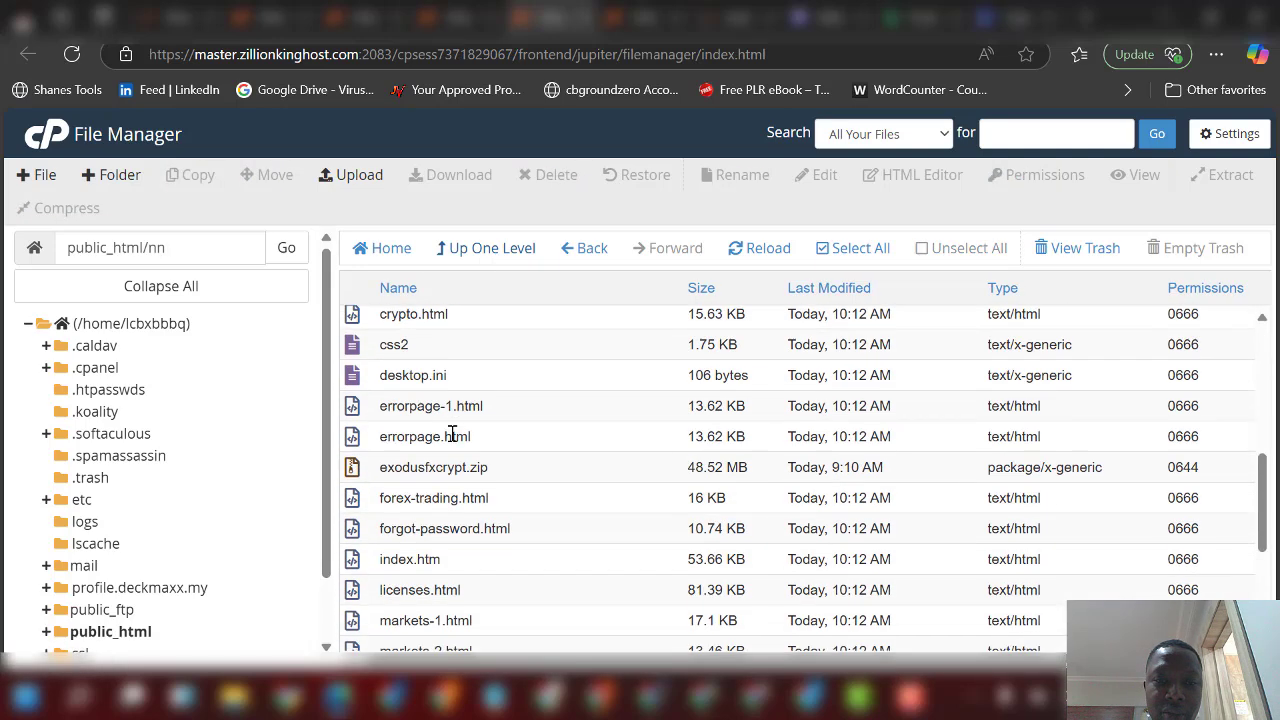
{"action": "scroll", "coordinate": [486, 484], "scroll_direction": "up", "scroll_amount": 10}
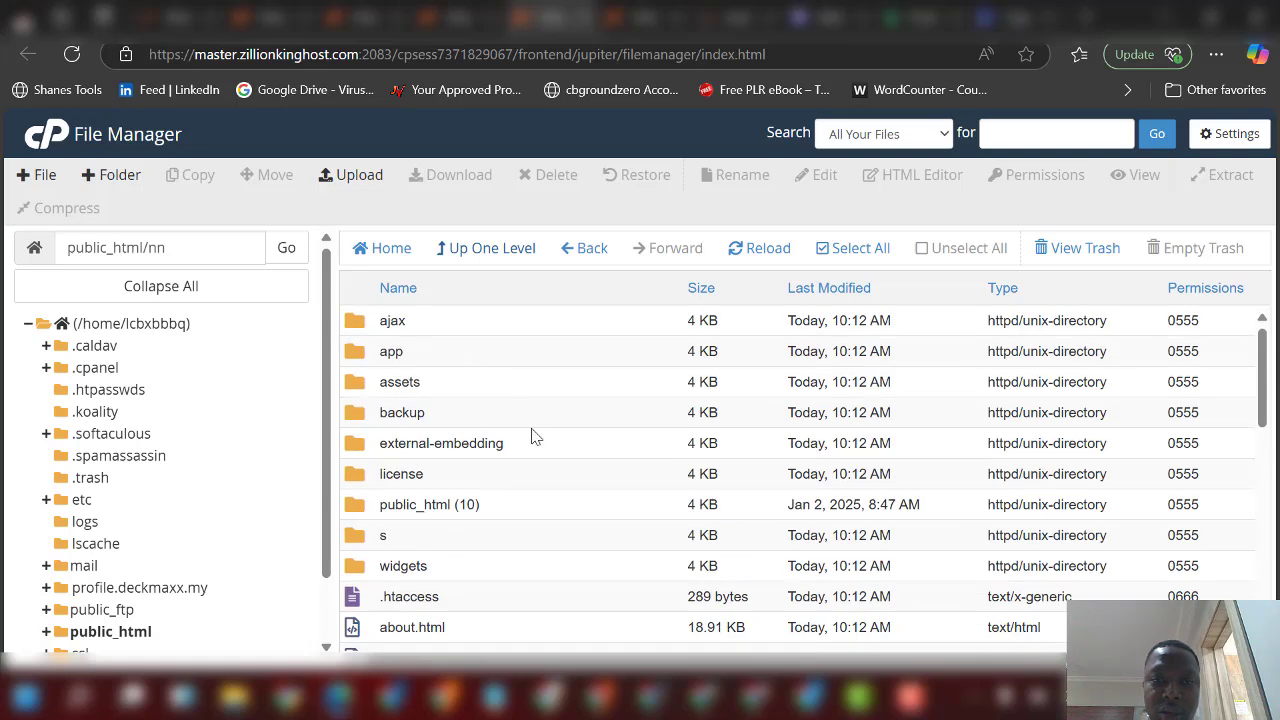
{"action": "scroll", "coordinate": [533, 435], "scroll_direction": "down", "scroll_amount": 3}
{"action": "scroll", "coordinate": [486, 450], "scroll_direction": "down", "scroll_amount": 5}
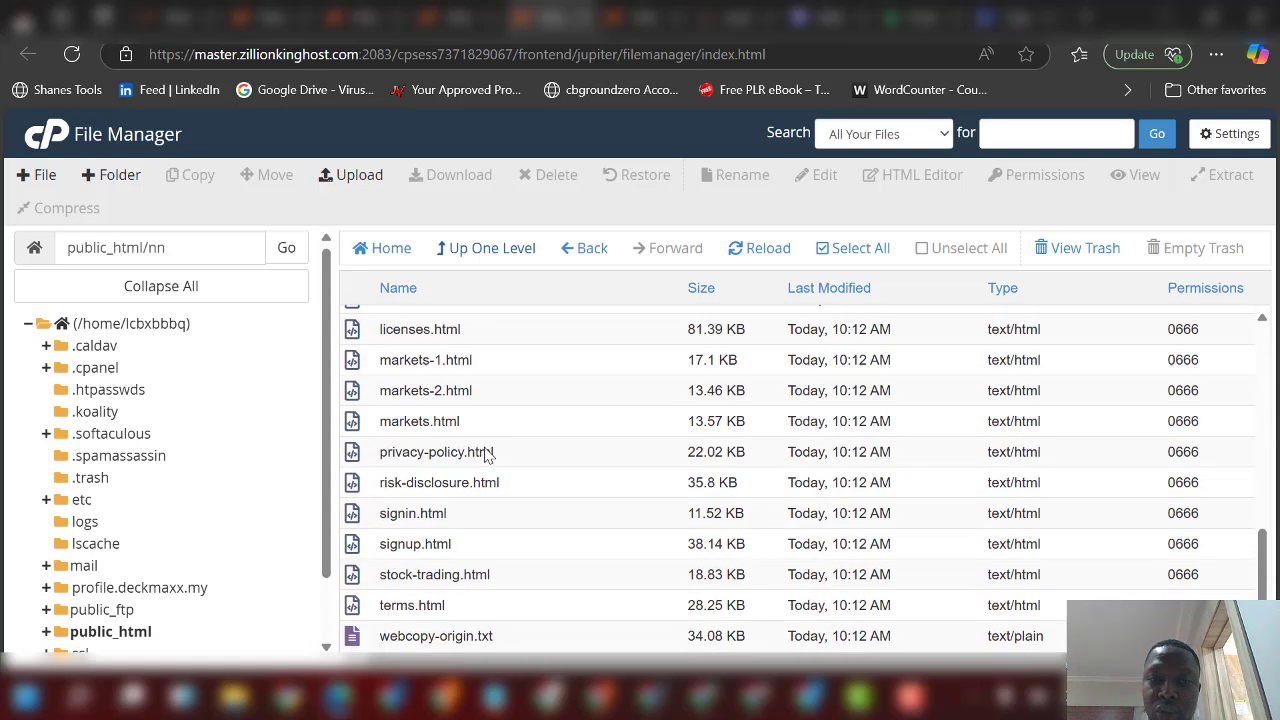
{"action": "scroll", "coordinate": [495, 480], "scroll_direction": "up", "scroll_amount": 8}
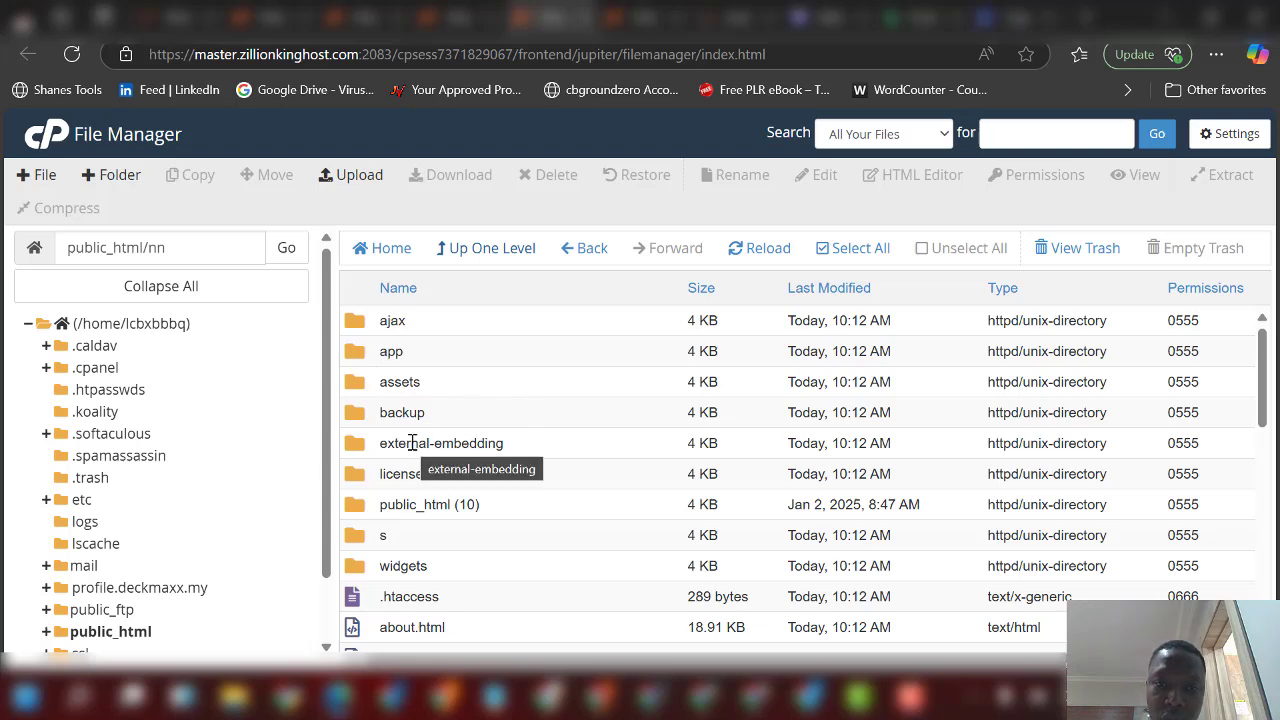
Step: Save File Manager's preferences with Show Hidden Files (dotfiles) enabled
{"action": "left_click", "coordinate": [1232, 134]}
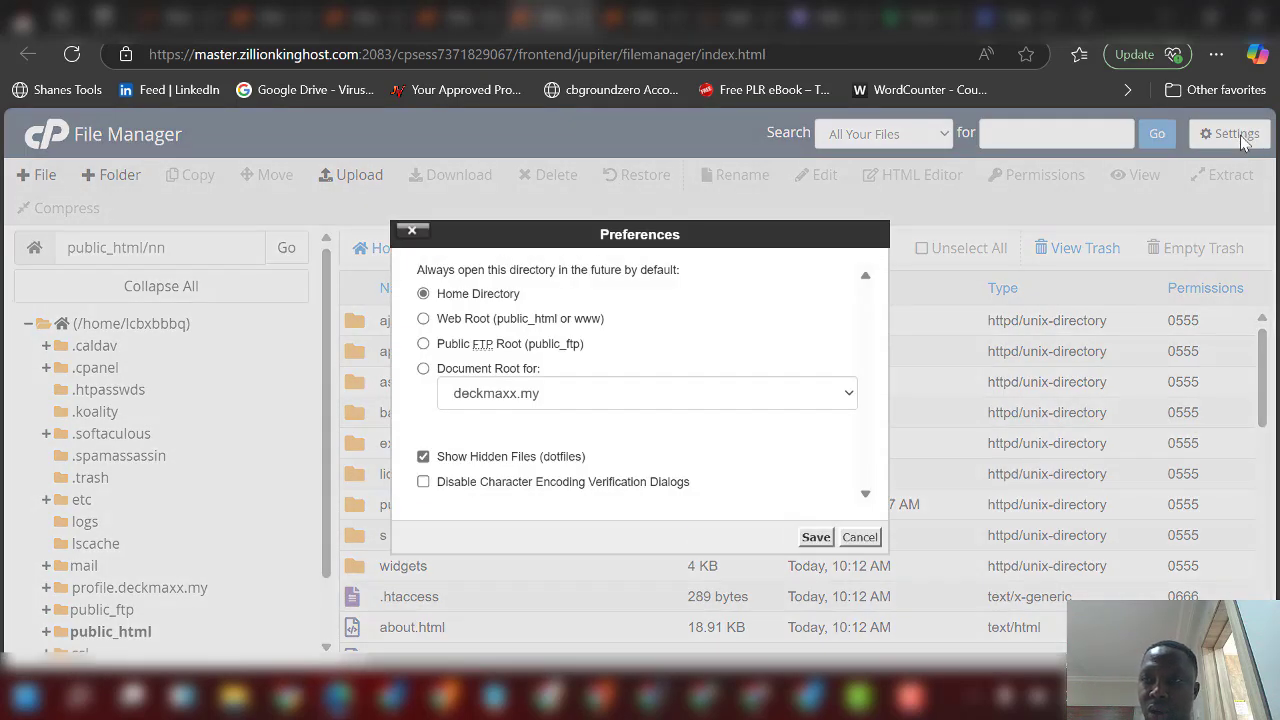
{"action": "left_click", "coordinate": [858, 537]}
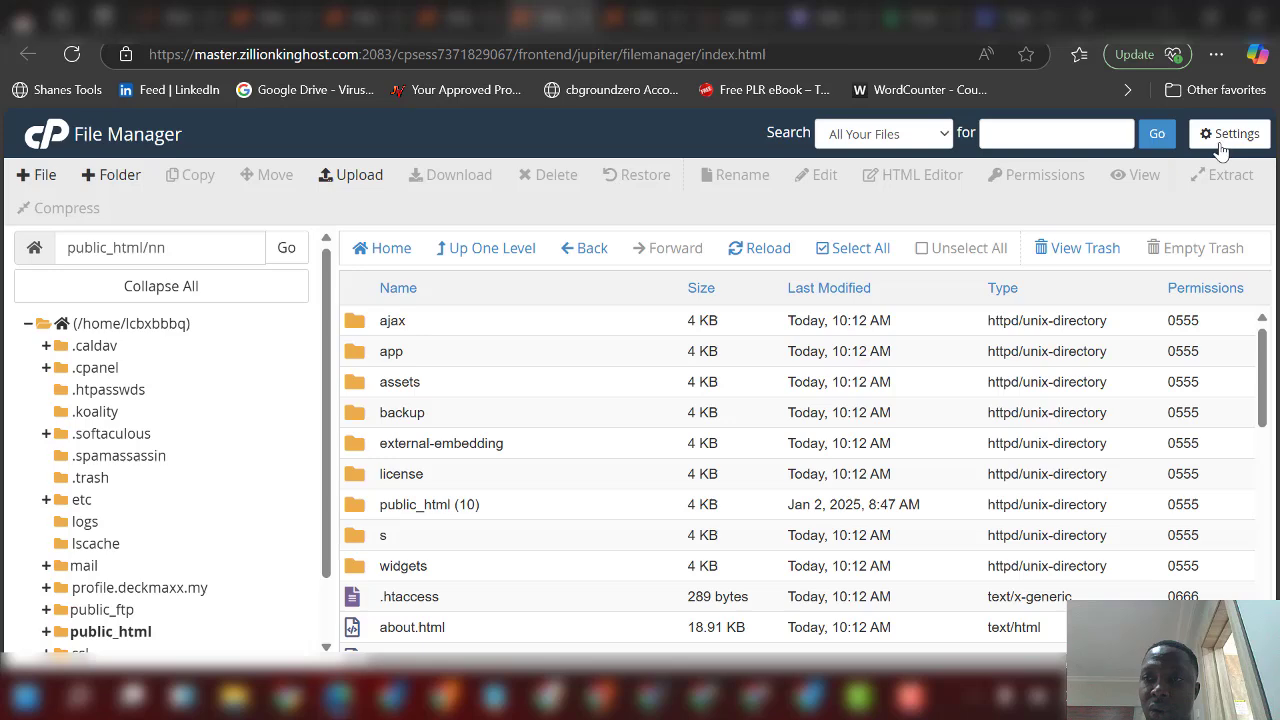
{"action": "left_click", "coordinate": [1229, 134]}
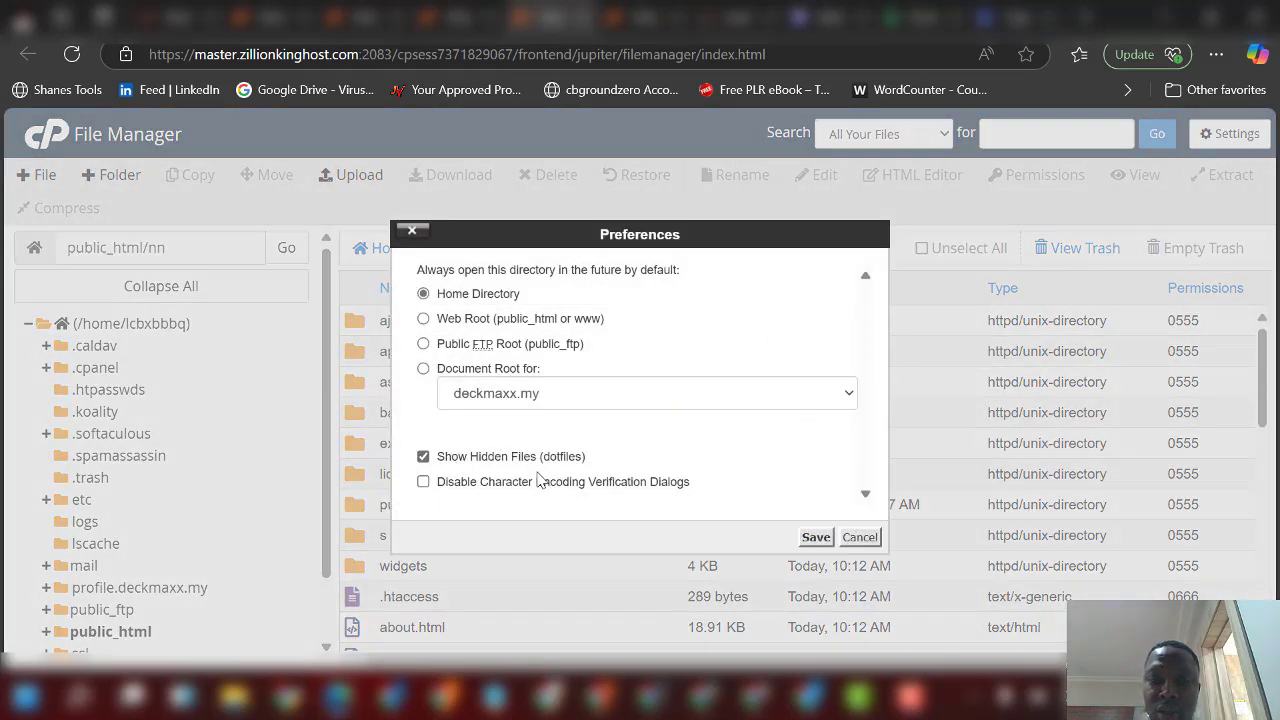
{"action": "left_click", "coordinate": [815, 537]}
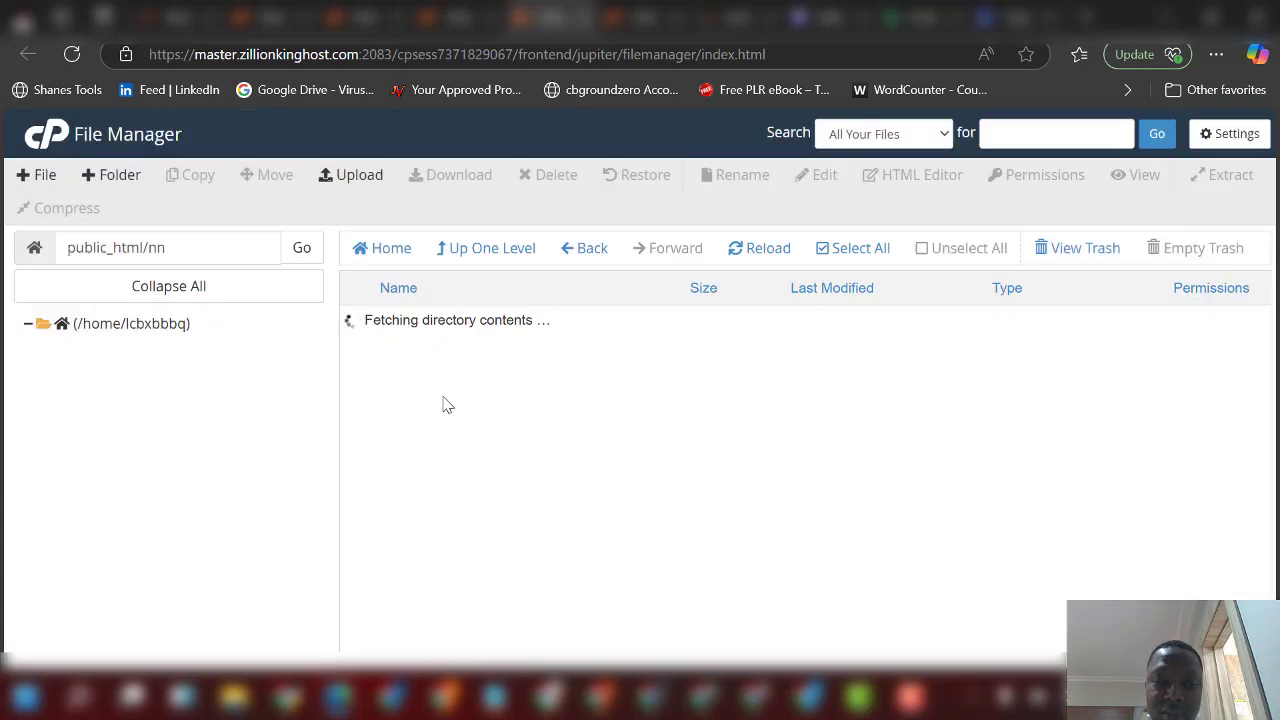
{"action": "scroll", "coordinate": [490, 530], "scroll_direction": "down", "scroll_amount": 2}
{"action": "scroll", "coordinate": [462, 525], "scroll_direction": "up", "scroll_amount": 3}
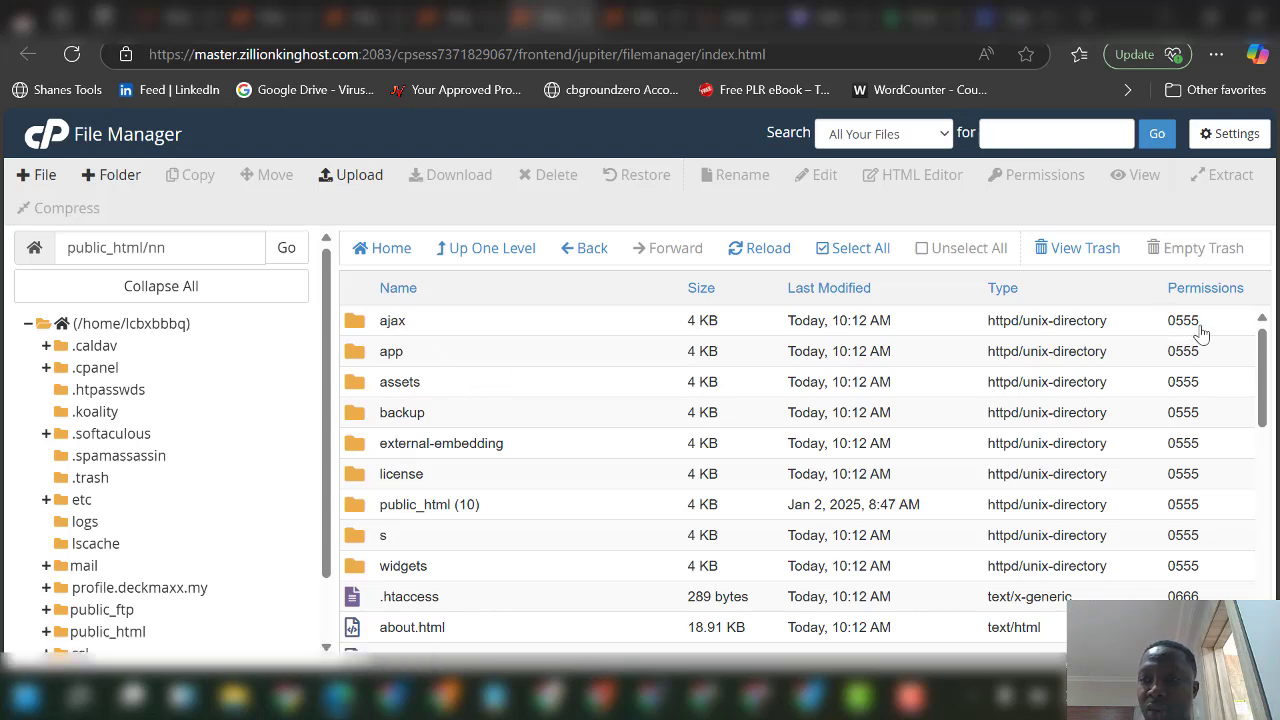
Step: Check the permissions listed in public_html/nn and the contents of the app folder
{"action": "scroll", "coordinate": [1182, 480], "scroll_direction": "down", "scroll_amount": 5}
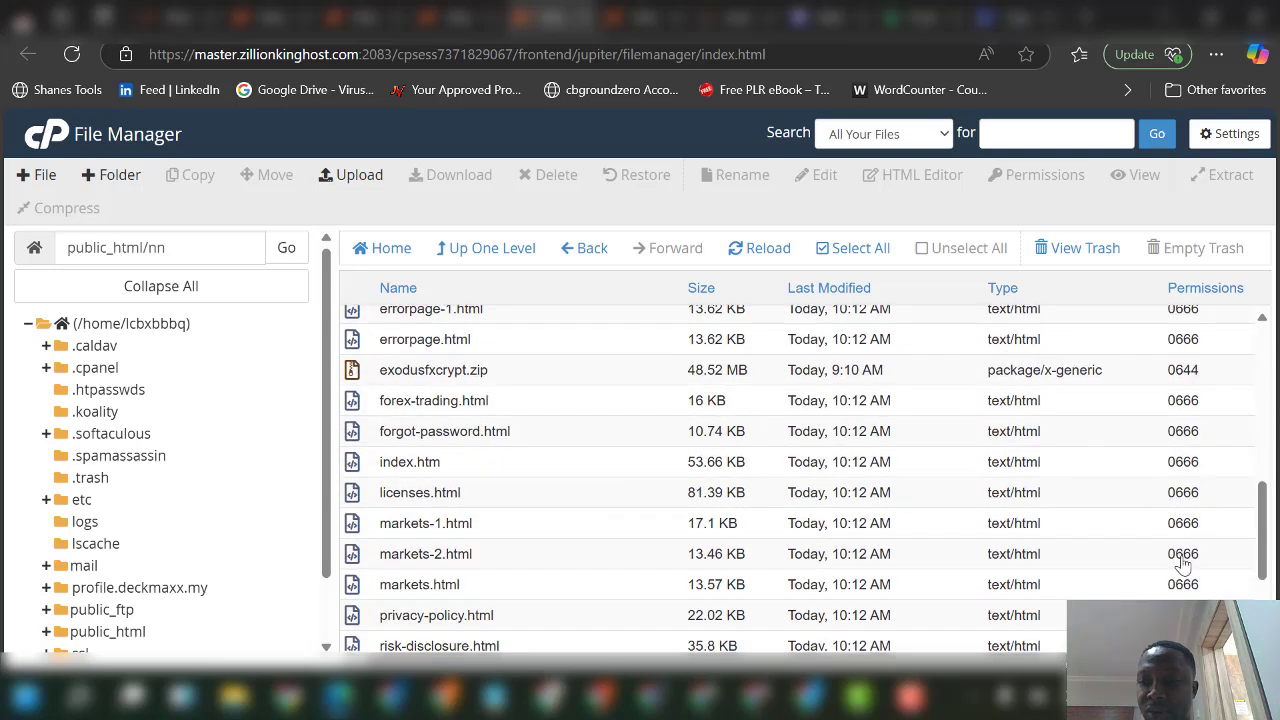
{"action": "scroll", "coordinate": [610, 520], "scroll_direction": "up", "scroll_amount": 5}
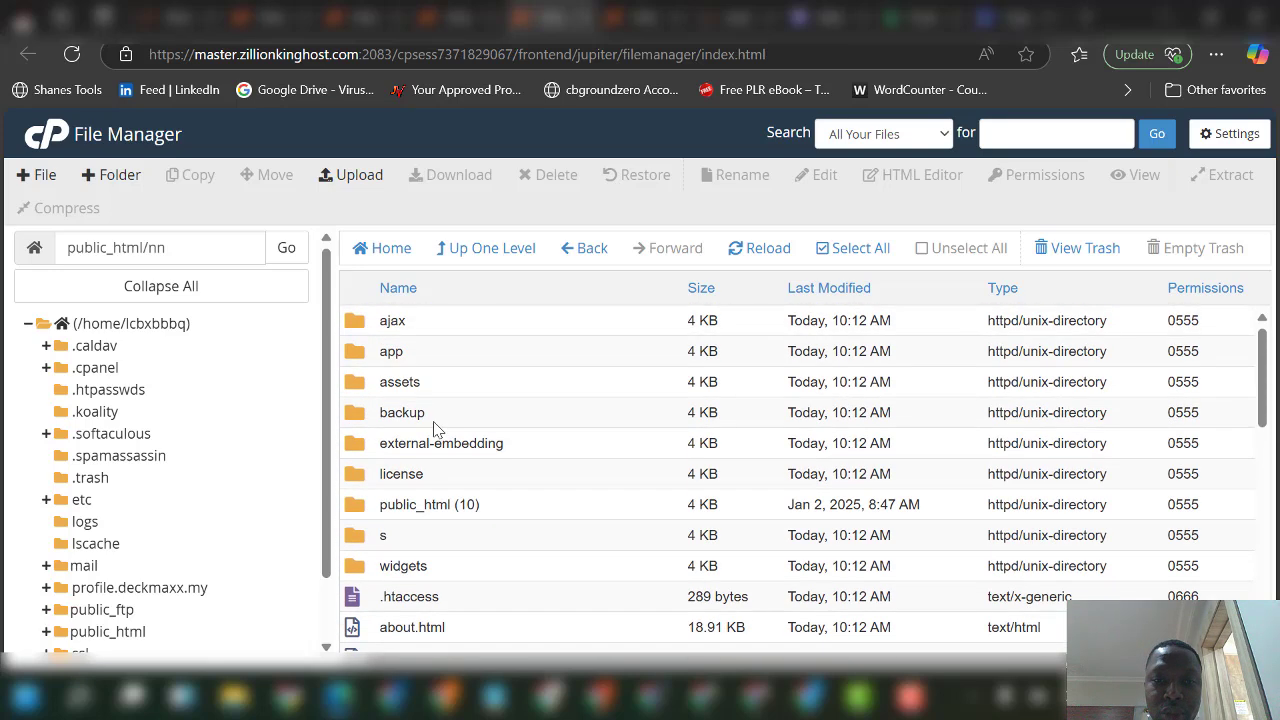
{"action": "double_click", "coordinate": [417, 362]}
{"action": "scroll", "coordinate": [447, 540], "scroll_direction": "down", "scroll_amount": 1}
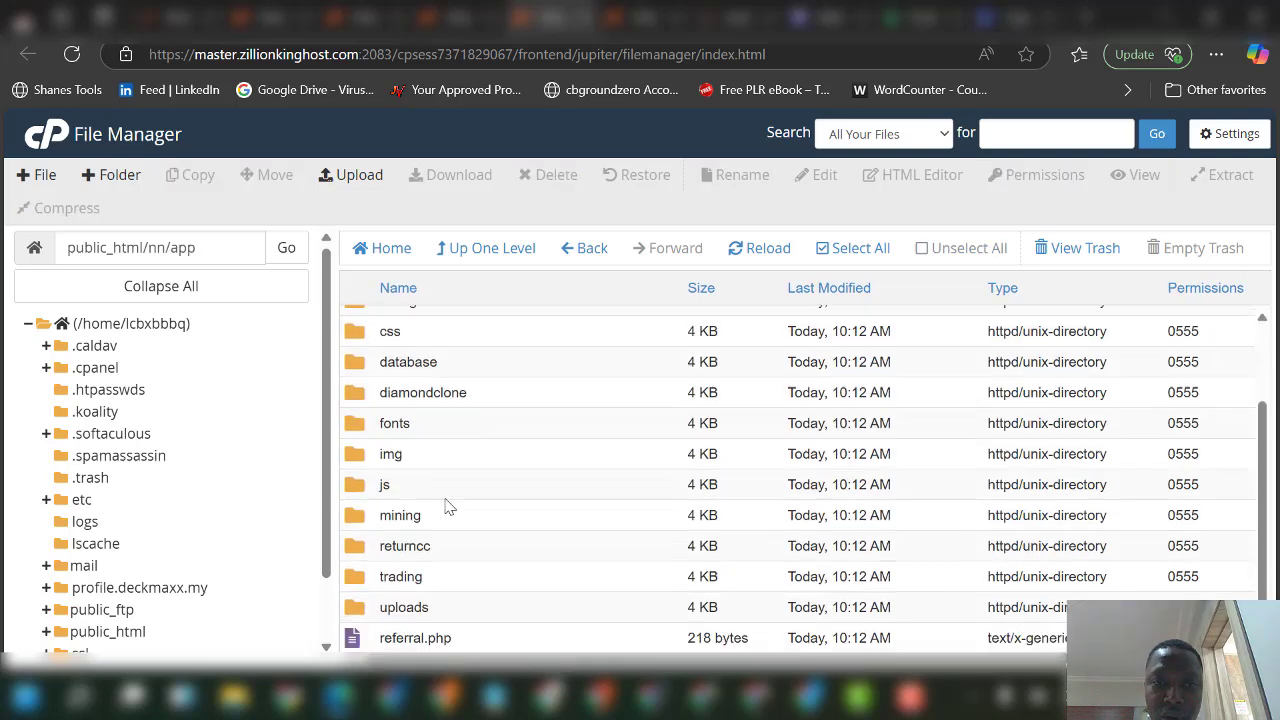
{"action": "left_click", "coordinate": [484, 252]}
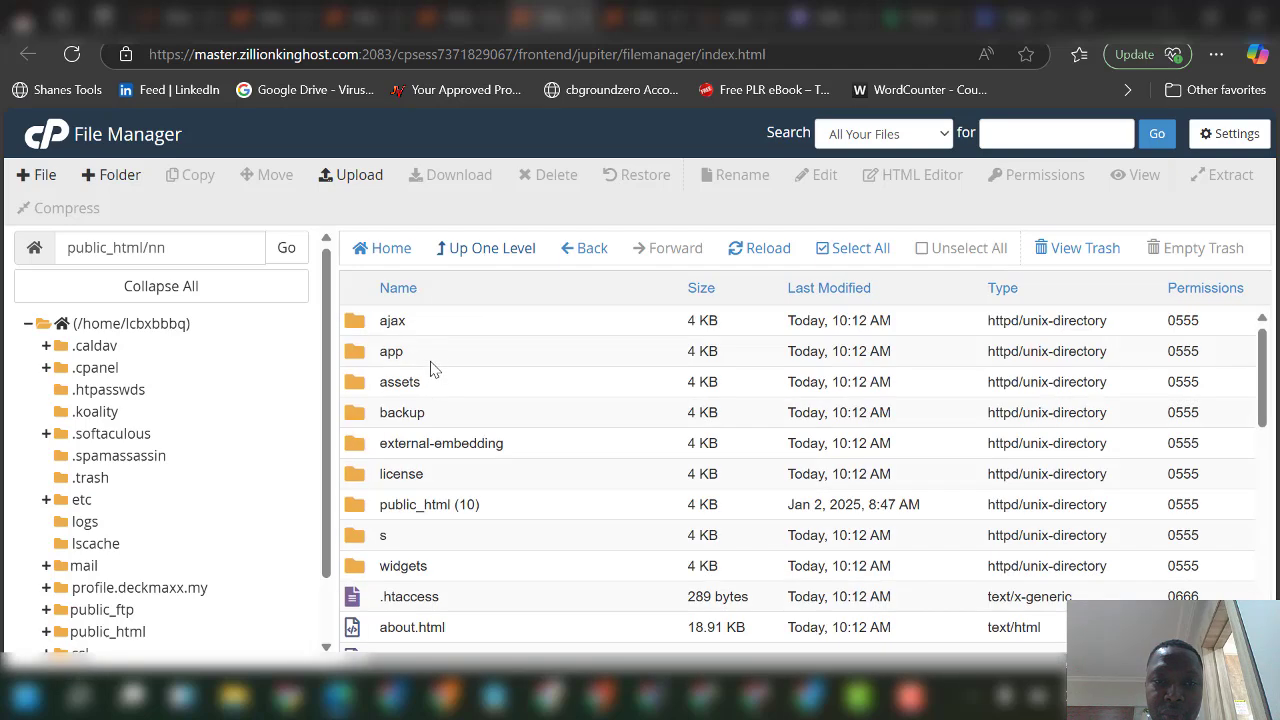
Step: Change the app folder's permissions to 775 by adding write access for user and group
{"action": "left_click", "coordinate": [434, 358]}
{"action": "right_click", "coordinate": [434, 356]}
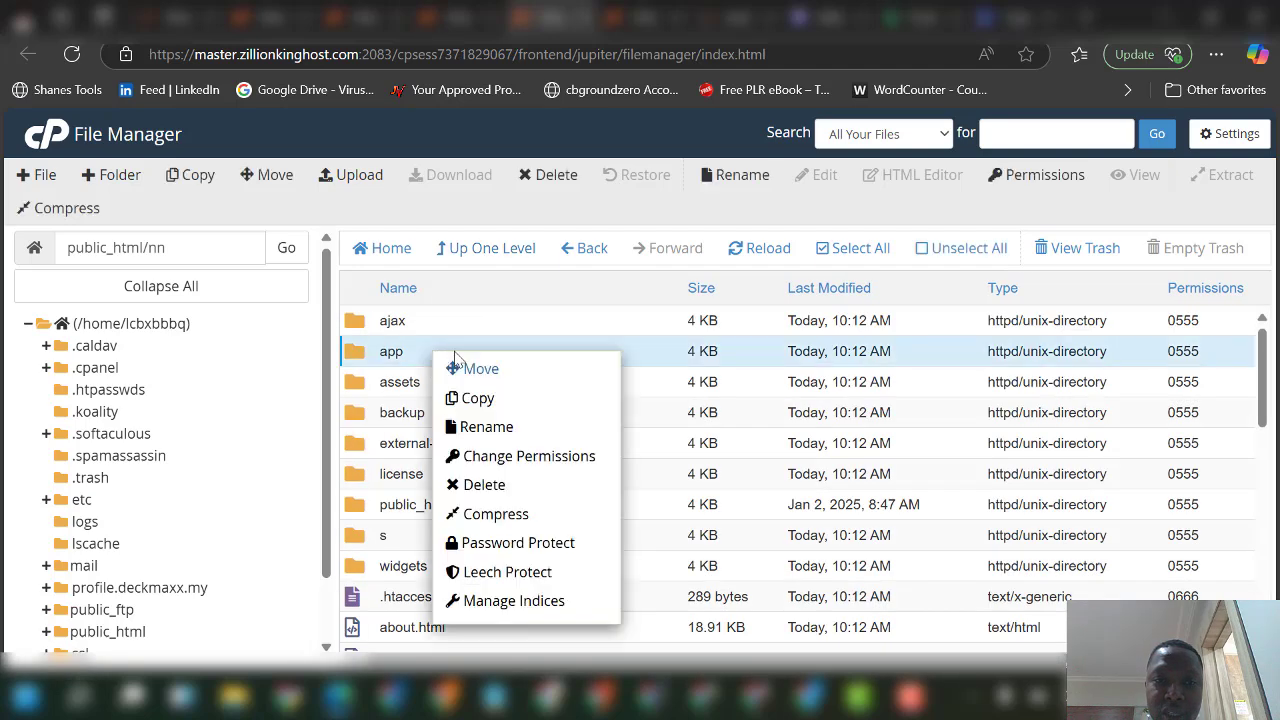
{"action": "left_click", "coordinate": [528, 458]}
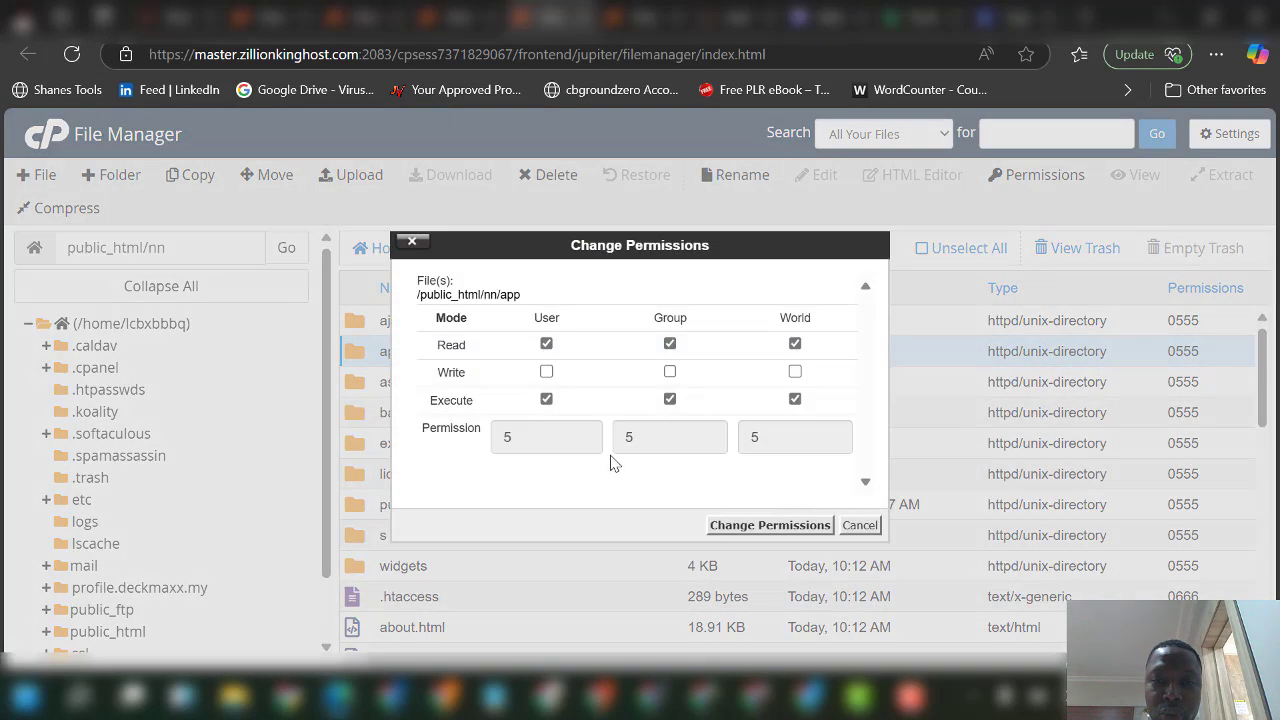
{"action": "left_click", "coordinate": [546, 371]}
{"action": "left_click", "coordinate": [670, 371]}
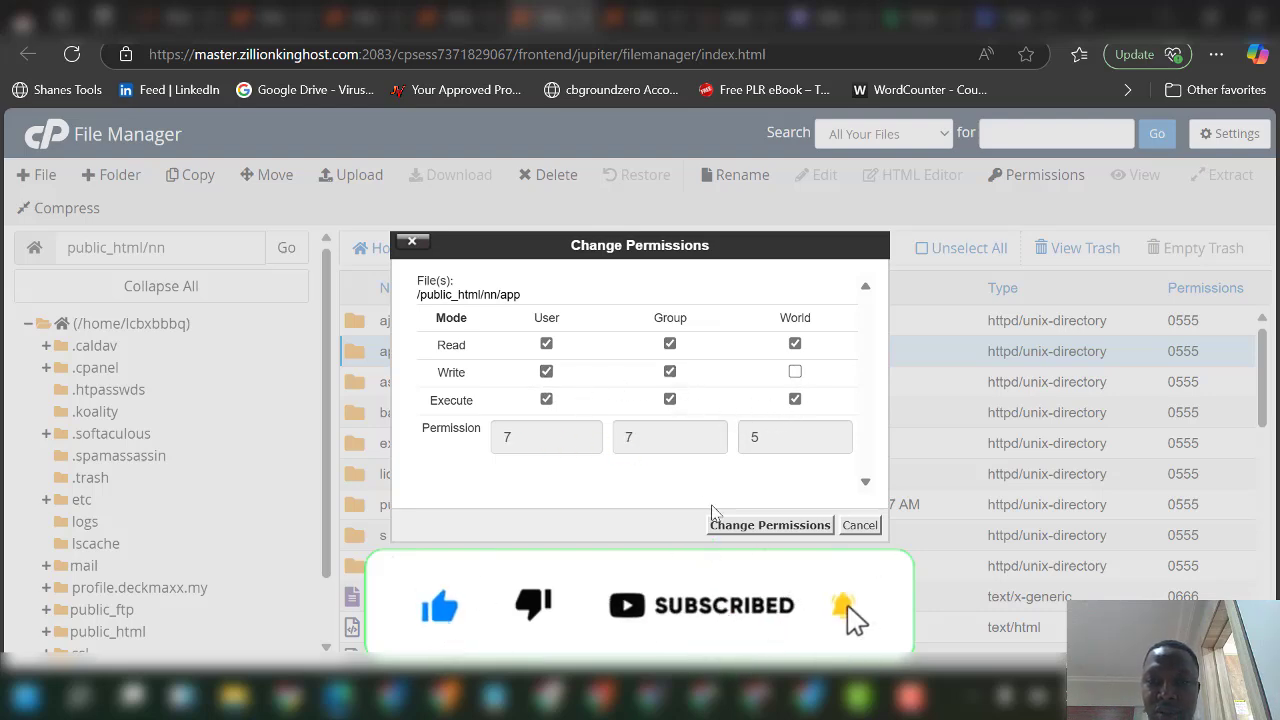
{"action": "left_click", "coordinate": [762, 528]}
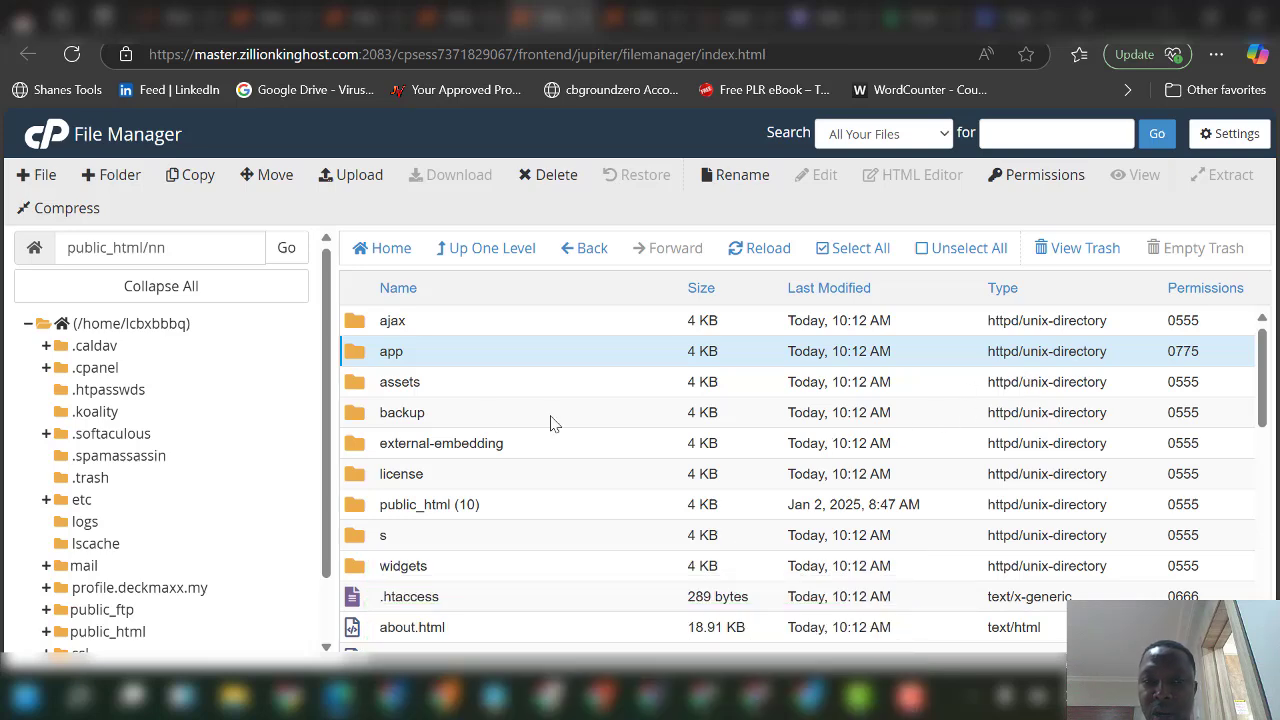
Step: Open the app folder and change its config folder's permissions to 775 with user and group write access
{"action": "double_click", "coordinate": [448, 358]}
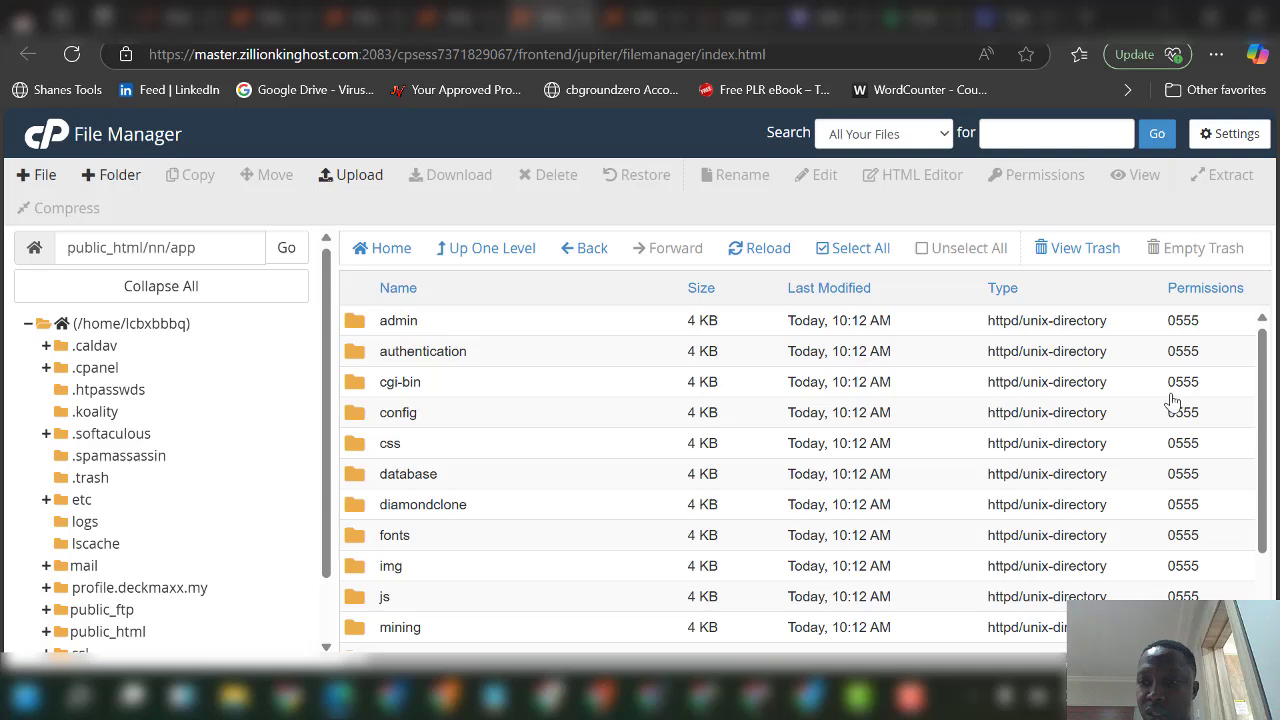
{"action": "left_click", "coordinate": [463, 423]}
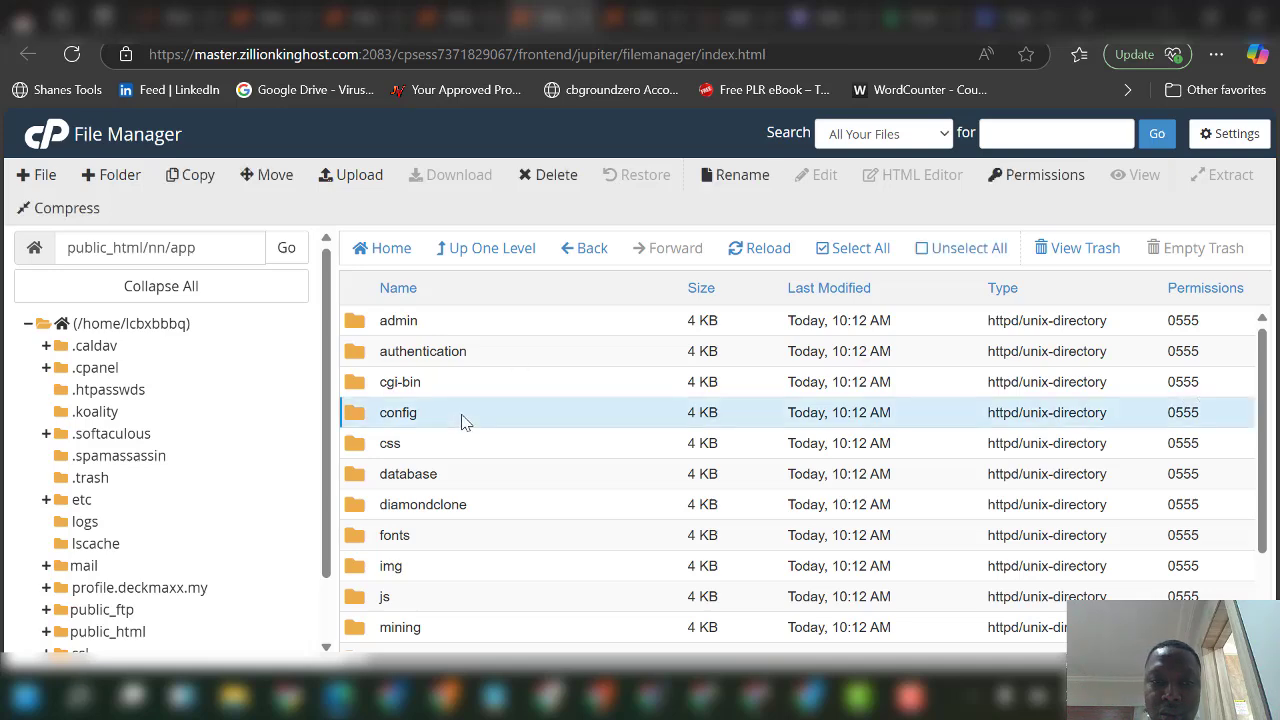
{"action": "right_click", "coordinate": [461, 421]}
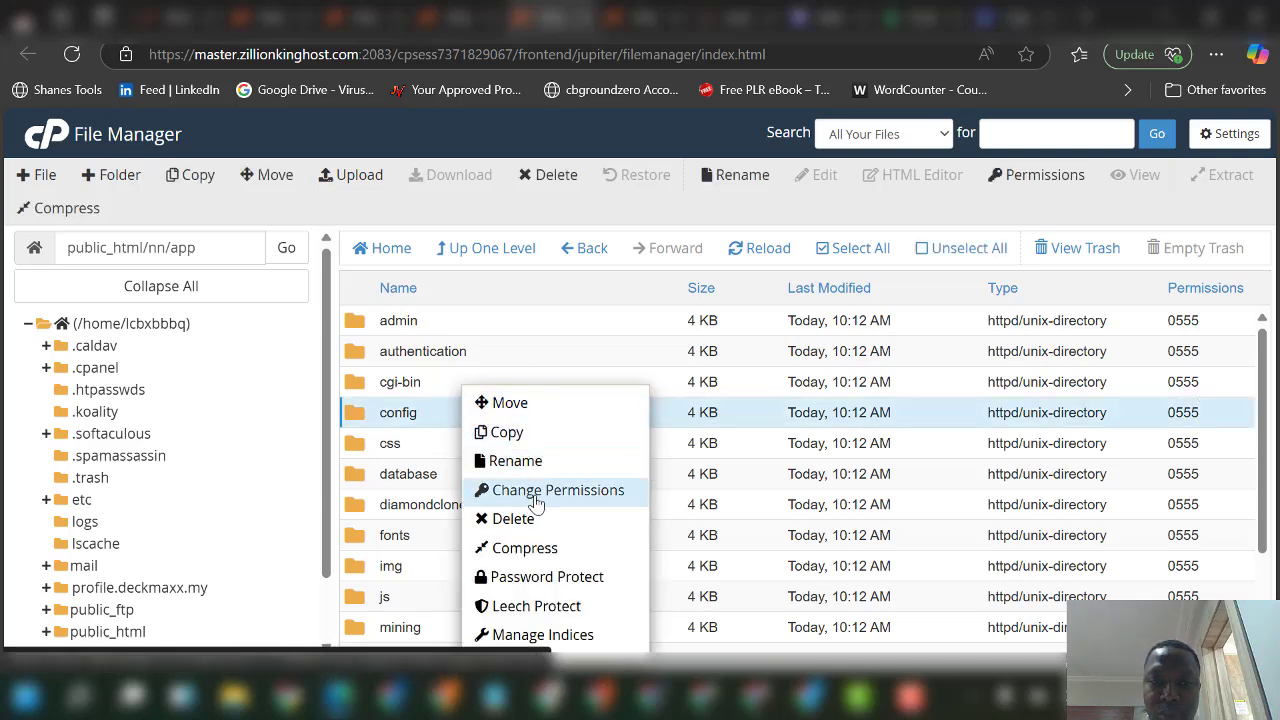
{"action": "left_click", "coordinate": [537, 491]}
{"action": "left_click", "coordinate": [546, 372]}
{"action": "left_click", "coordinate": [669, 372]}
{"action": "left_click", "coordinate": [740, 527]}
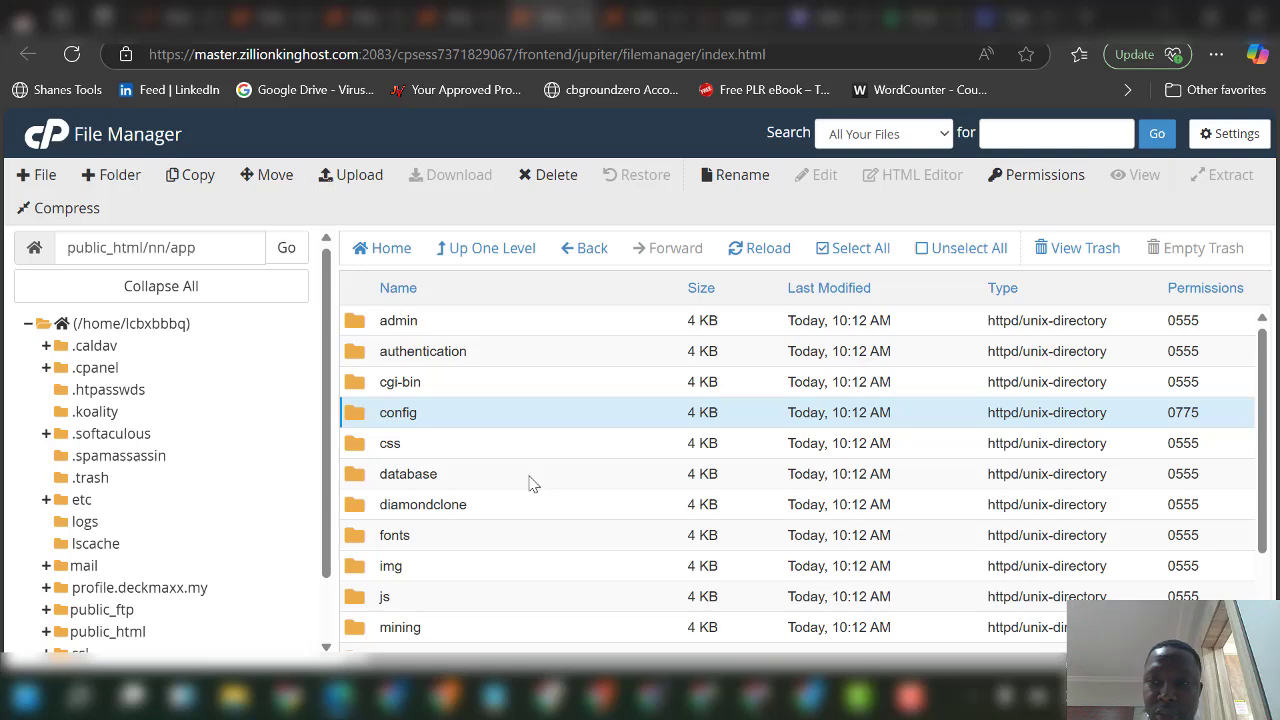
Step: Change the admin folder's permissions to 775 by adding write access for user and group
{"action": "left_click", "coordinate": [463, 326]}
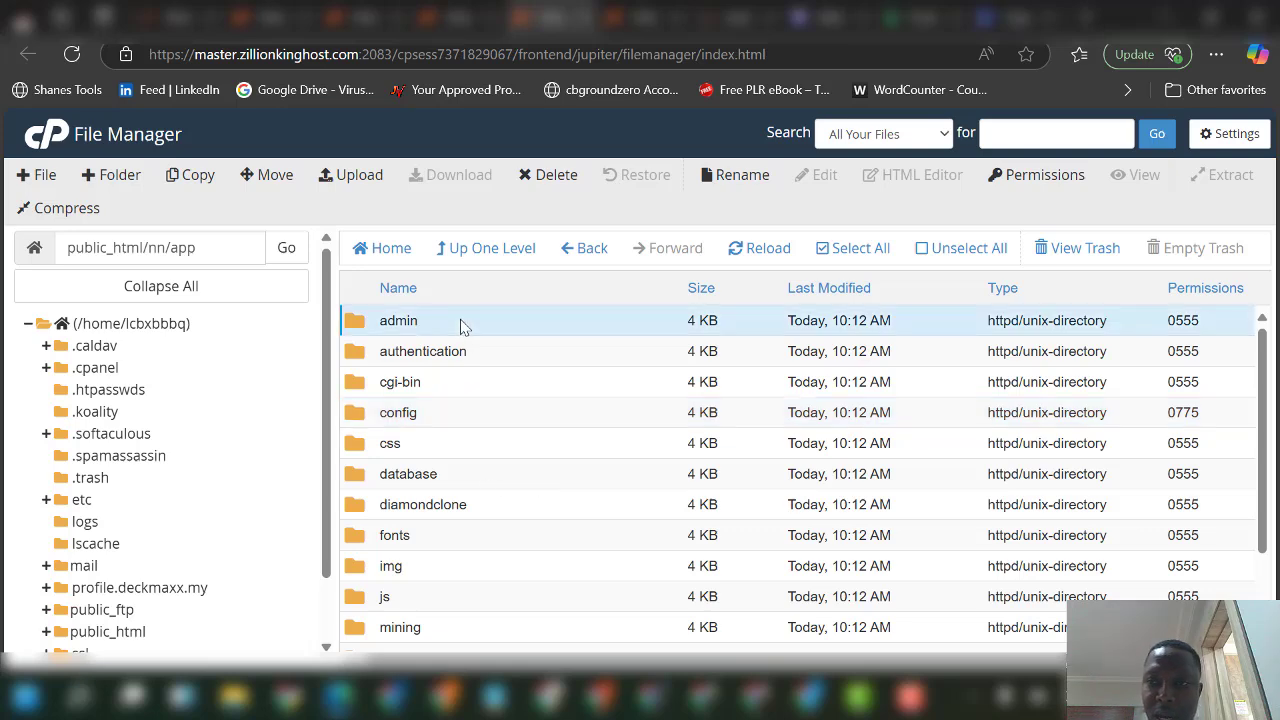
{"action": "right_click", "coordinate": [463, 324]}
{"action": "left_click", "coordinate": [535, 424]}
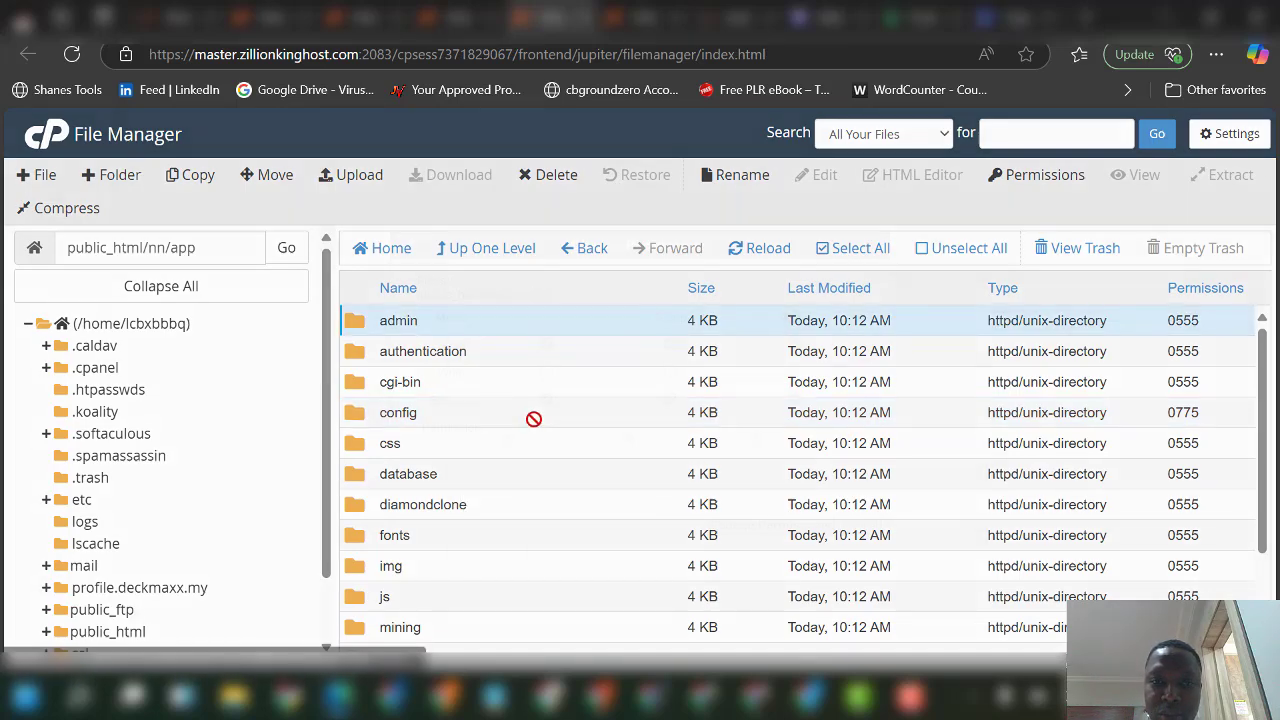
{"action": "left_click", "coordinate": [546, 371]}
{"action": "left_click", "coordinate": [670, 371]}
{"action": "left_click", "coordinate": [766, 525]}
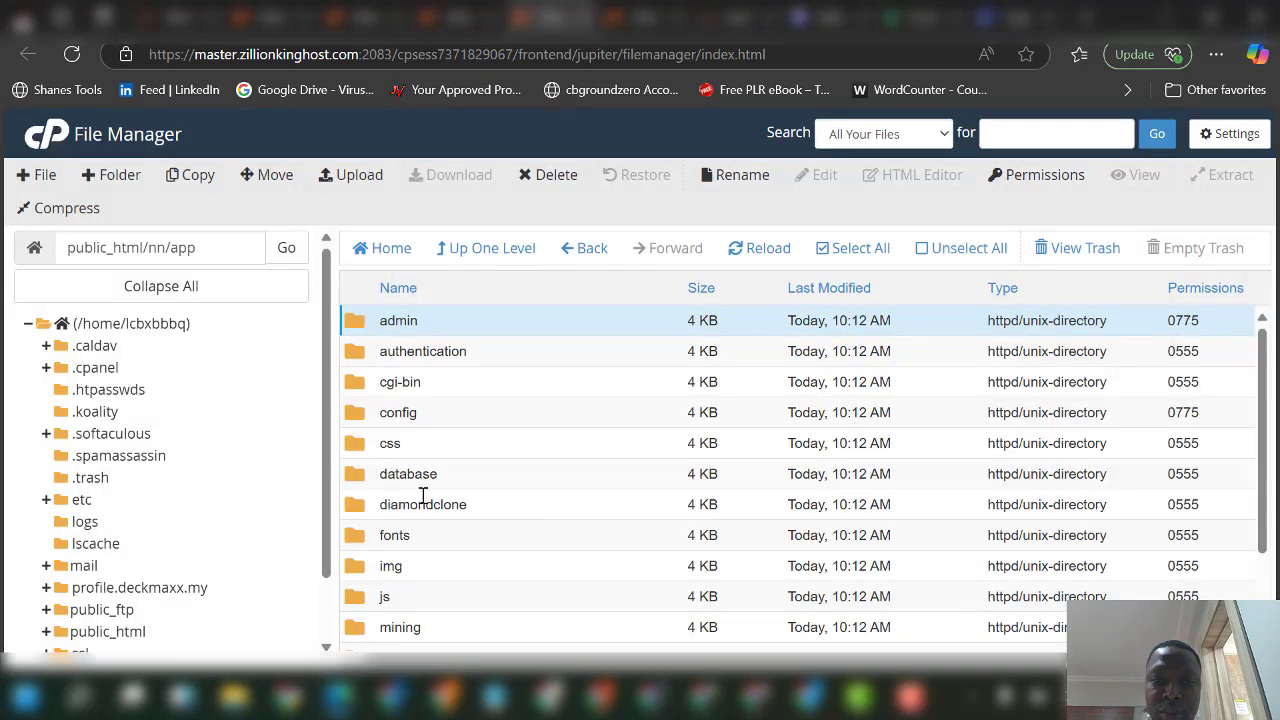
Step: Open db.php from the app/config folder for editing in the code editor
{"action": "double_click", "coordinate": [451, 418]}
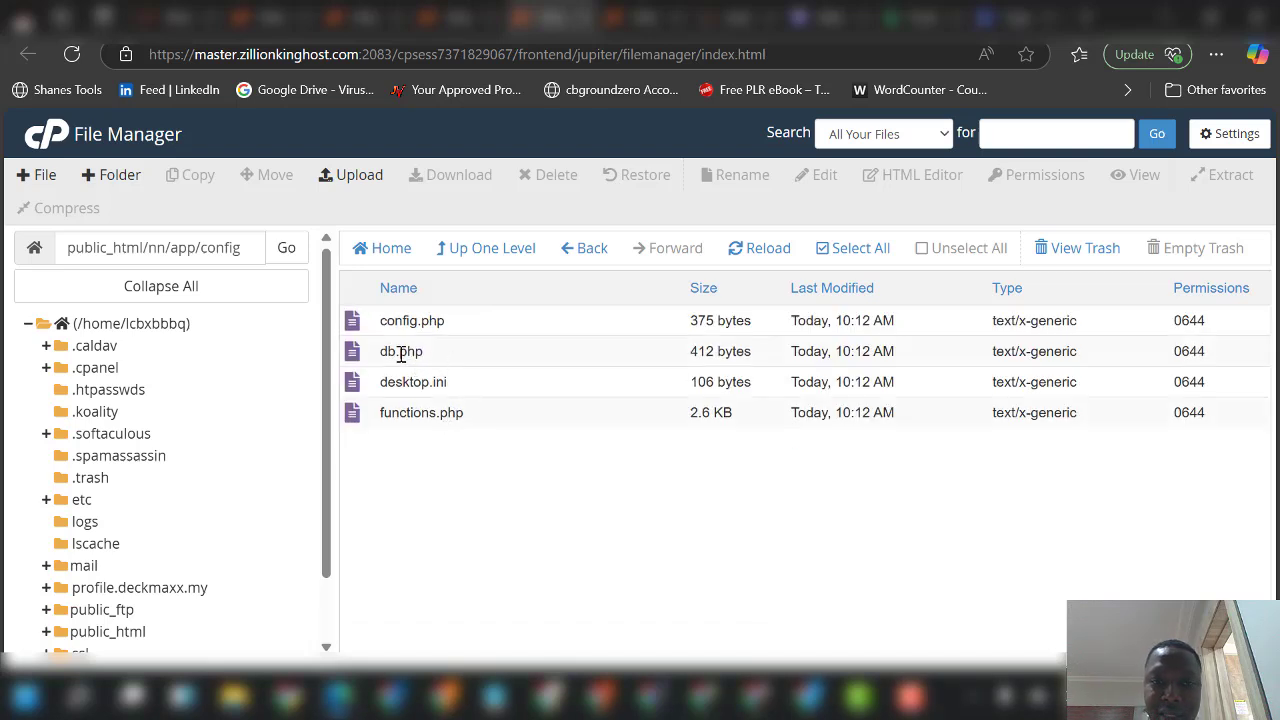
{"action": "right_click", "coordinate": [463, 354]}
{"action": "left_click", "coordinate": [535, 428]}
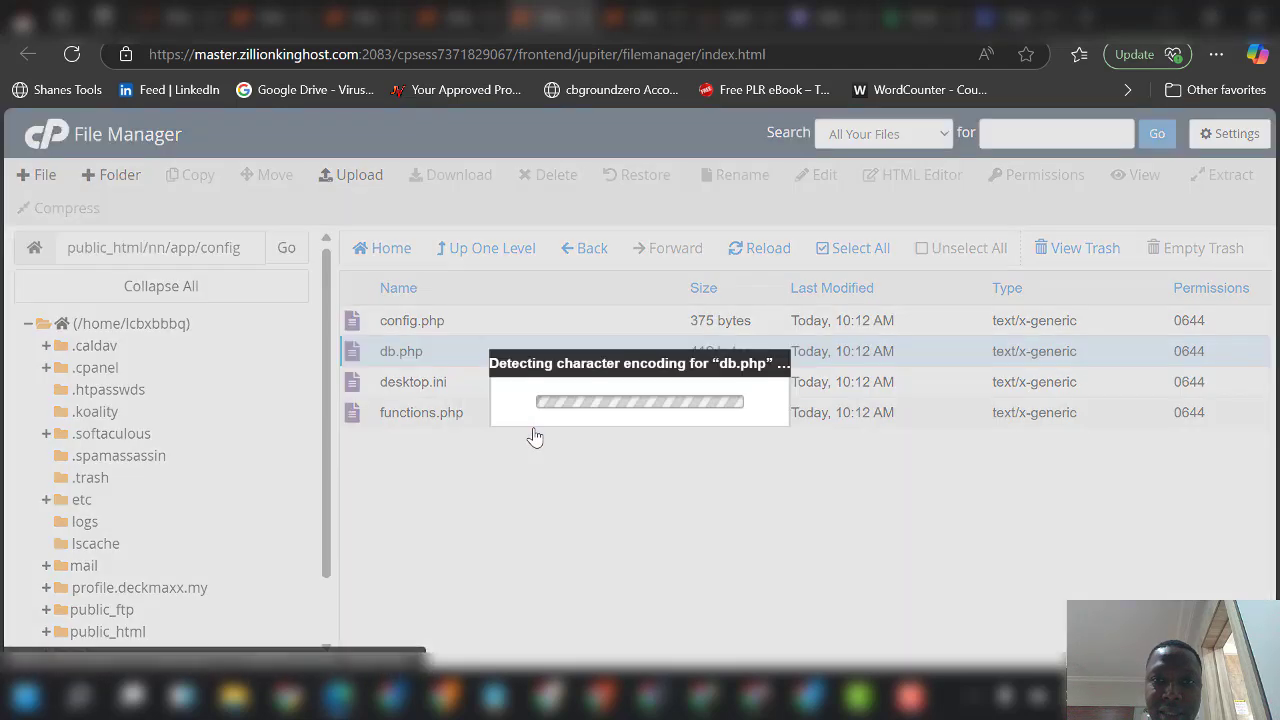
{"action": "left_click", "coordinate": [816, 541]}
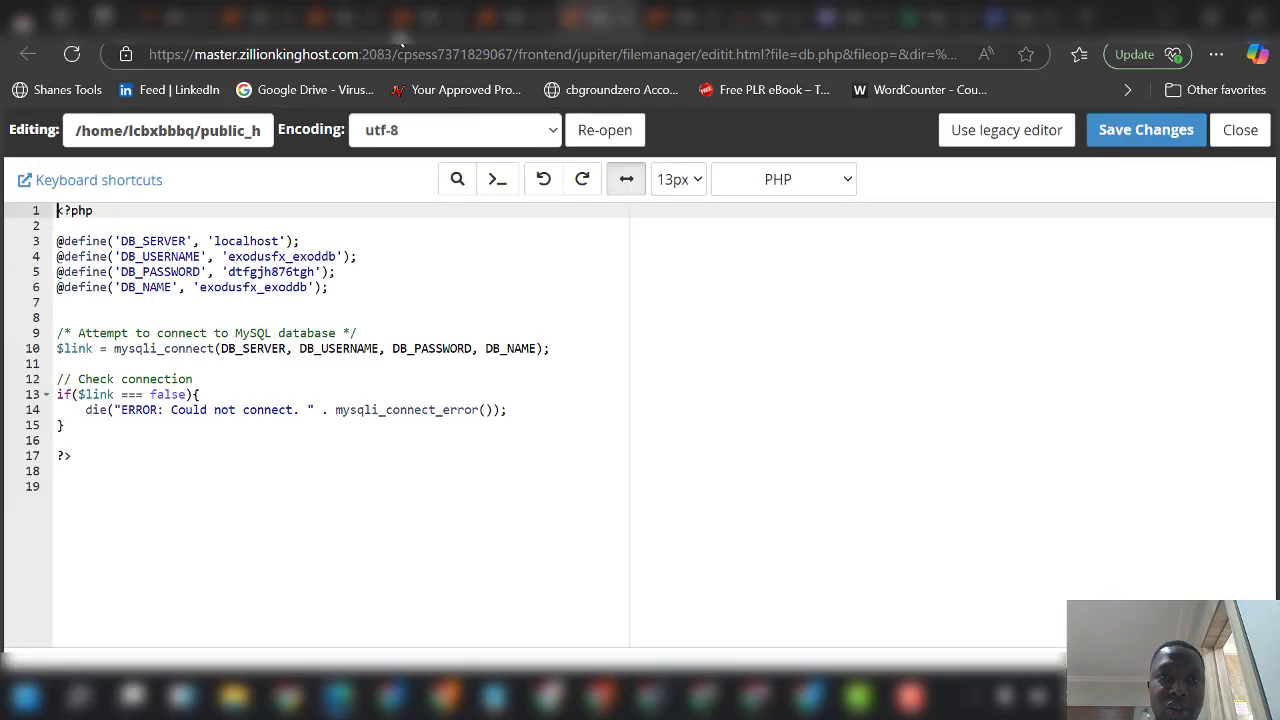
Step: Copy the new database's name, lcbxbbbq_exxnnbb, from the Database Wizard page that adds the user to the database
{"action": "left_click", "coordinate": [400, 17]}
{"action": "left_click", "coordinate": [330, 16]}
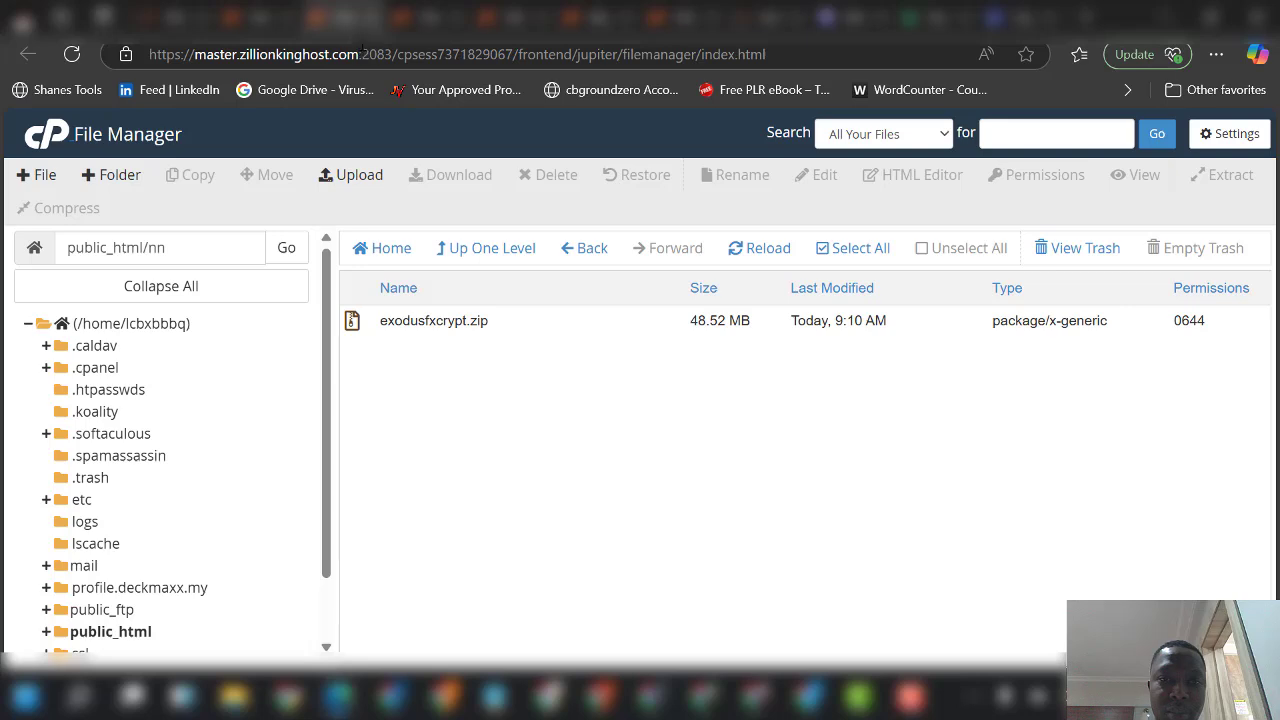
{"action": "left_click", "coordinate": [410, 17]}
{"action": "left_click", "coordinate": [515, 14]}
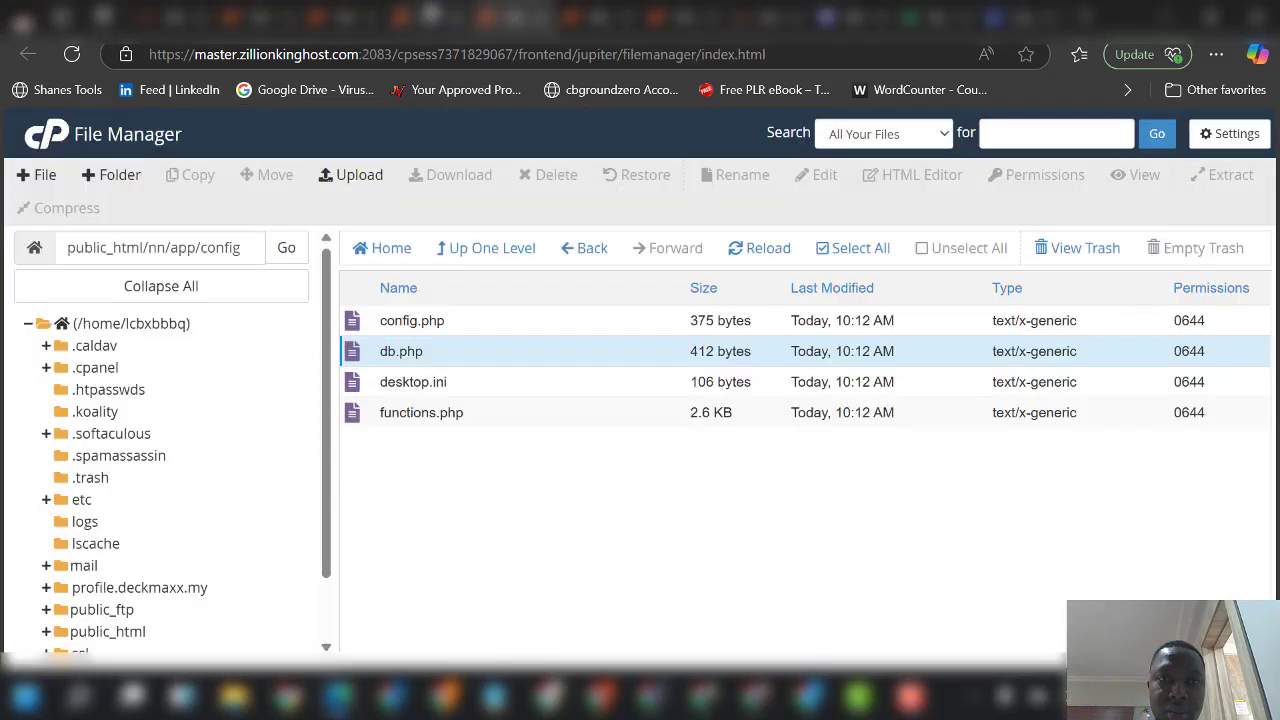
{"action": "left_click", "coordinate": [430, 14]}
{"action": "scroll", "coordinate": [397, 251], "scroll_direction": "up", "scroll_amount": 4}
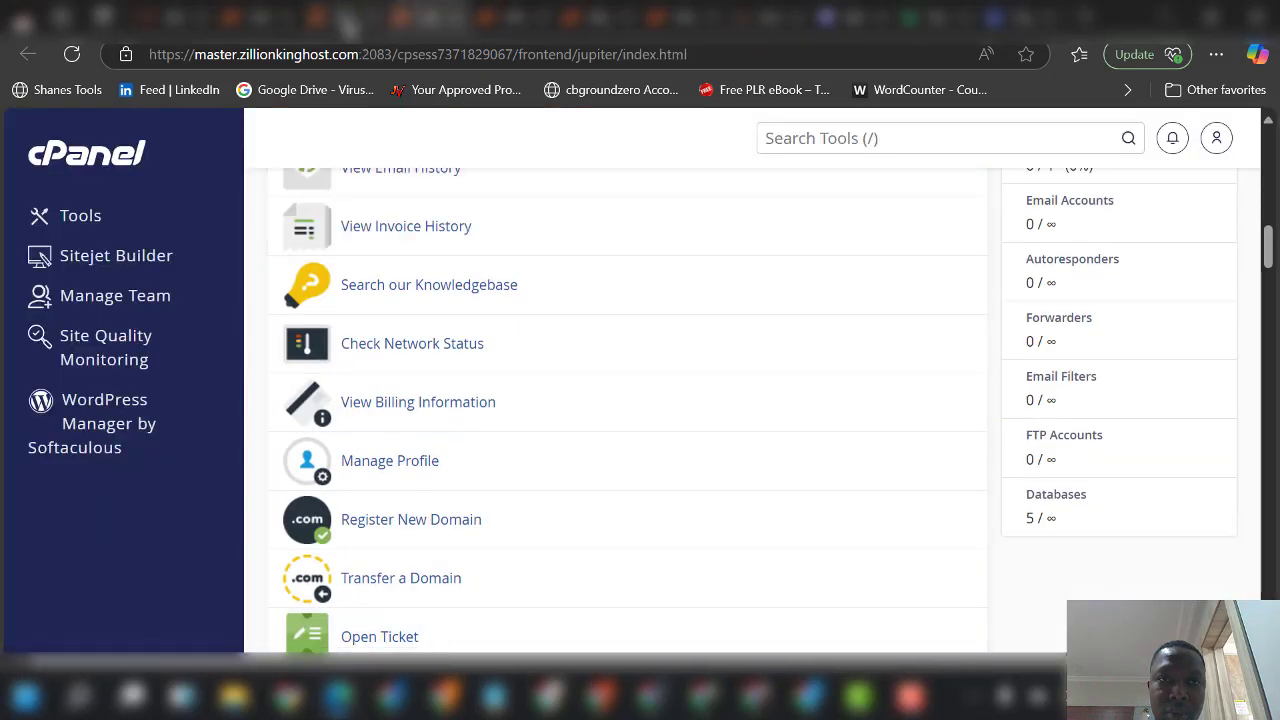
{"action": "left_click", "coordinate": [330, 16]}
{"action": "left_click", "coordinate": [276, 16]}
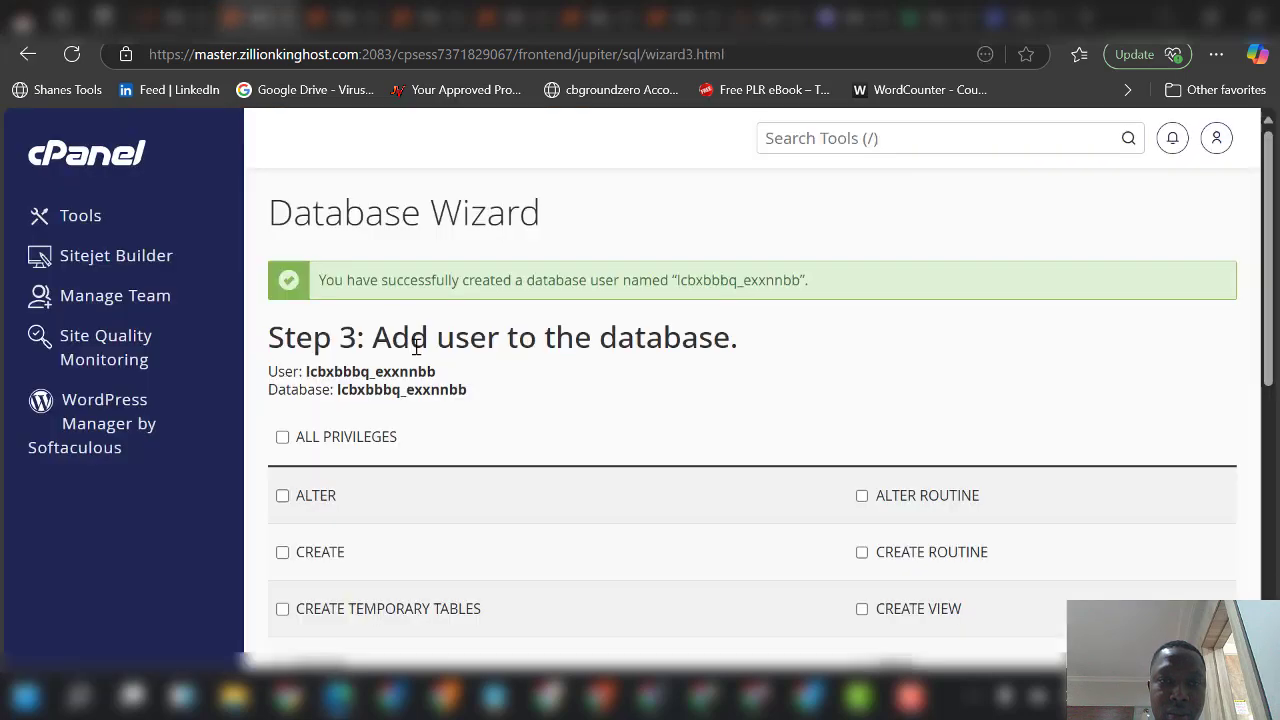
{"action": "left_click_drag", "start_coordinate": [336, 390], "coordinate": [508, 397]}
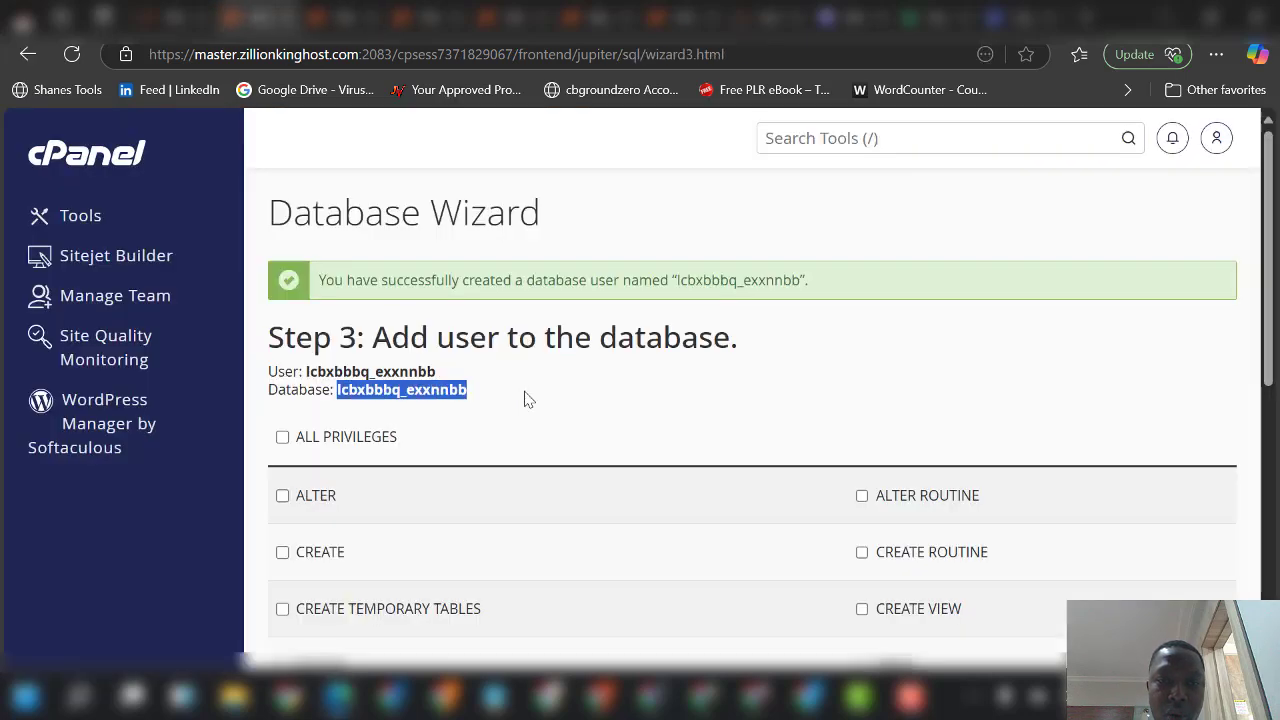
{"action": "right_click", "coordinate": [428, 393]}
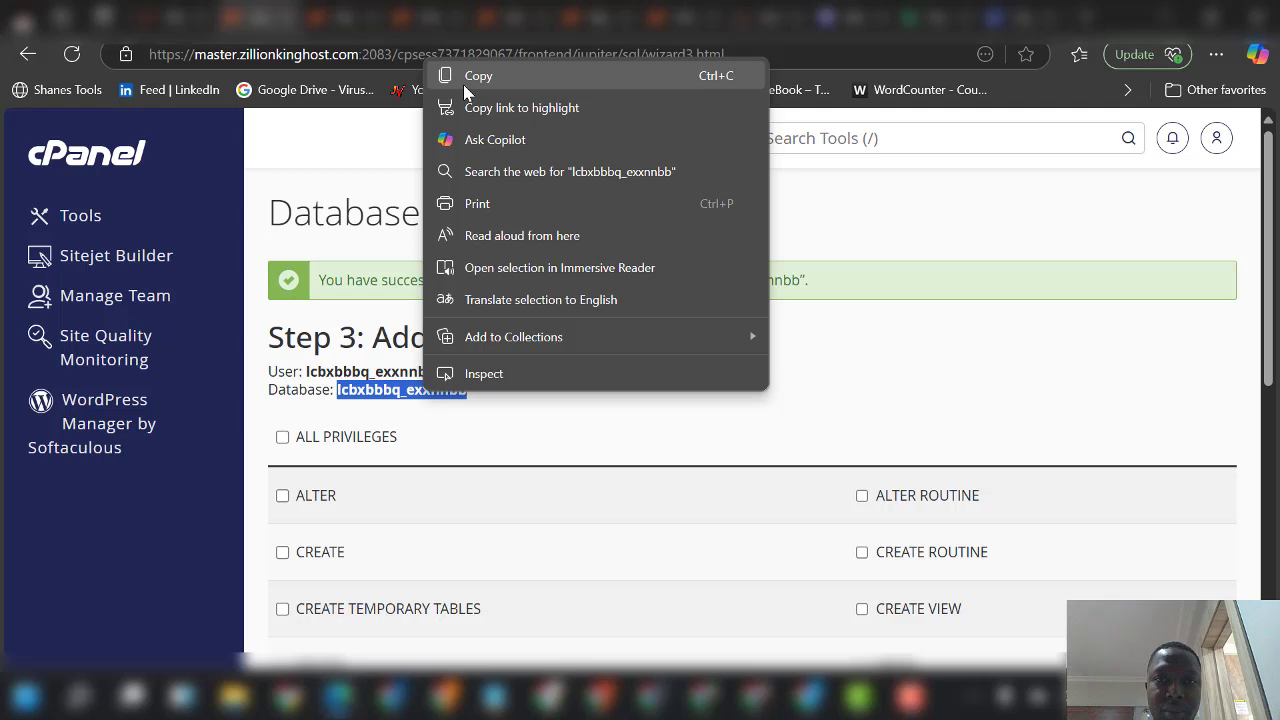
{"action": "left_click", "coordinate": [468, 77]}
Step: Replace the DB_NAME value in db.php with the copied database name lcbxbbbq_exxnnbb
{"action": "left_click", "coordinate": [583, 16]}
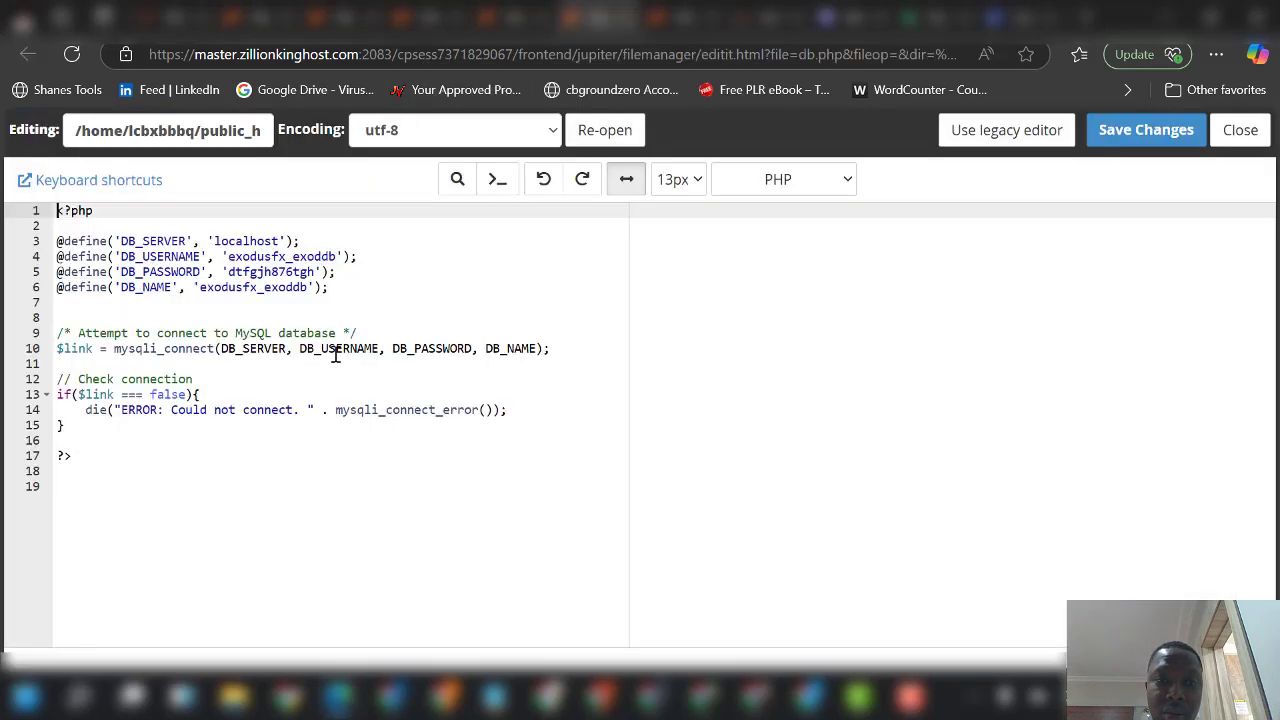
{"action": "left_click", "coordinate": [310, 289]}
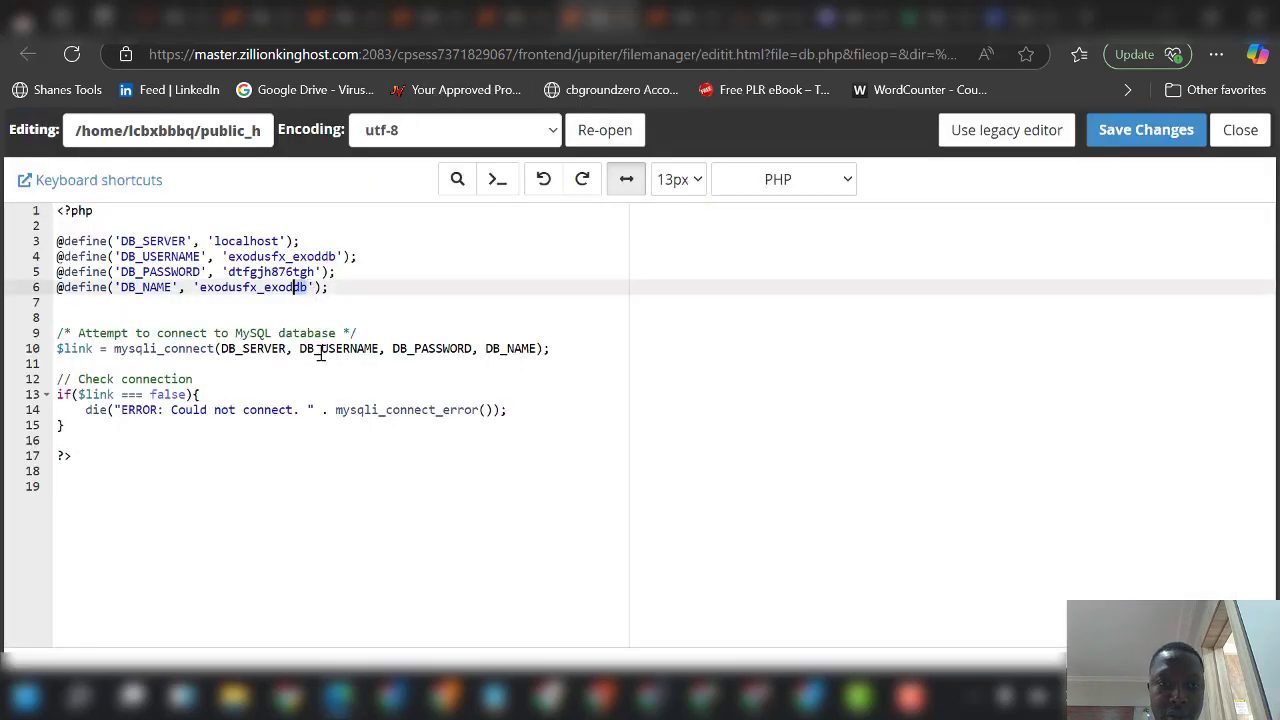
{"action": "key", "text": "shift+Left"}
{"action": "key", "text": "shift+Left"}
{"action": "key", "text": "shift+Left"}
{"action": "key", "text": "shift+Left"}
{"action": "key", "text": "shift+Left"}
{"action": "key", "text": "shift+Left"}
{"action": "key", "text": "shift+Left"}
{"action": "key", "text": "shift+Left"}
{"action": "key", "text": "shift+Left"}
{"action": "key", "text": "shift+Left"}
{"action": "key", "text": "shift+Left"}
{"action": "key", "text": "shift+Left"}
{"action": "key", "text": "shift+Left"}
{"action": "key", "text": "shift+Left"}
{"action": "key", "text": "shift+Left"}
{"action": "key", "text": "ctrl+v"}
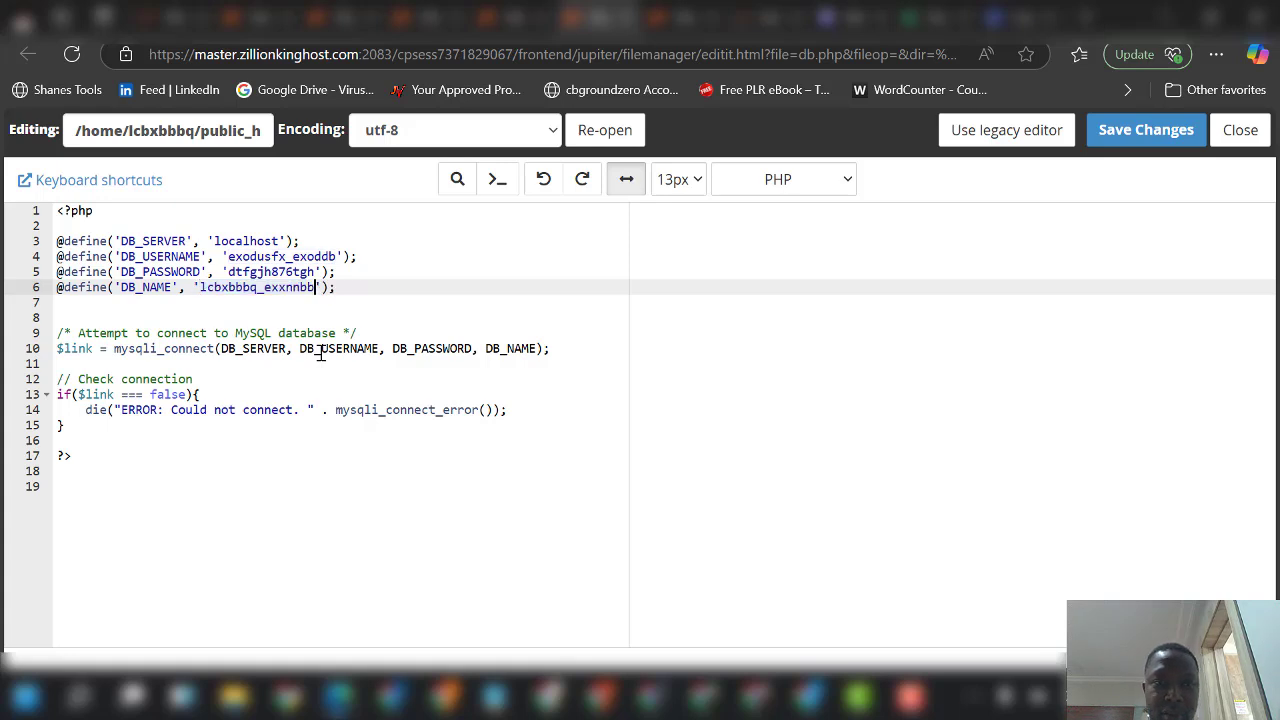
Step: Replace the DB_PASSWORD value in db.php with the database user's password
{"action": "left_click", "coordinate": [314, 273]}
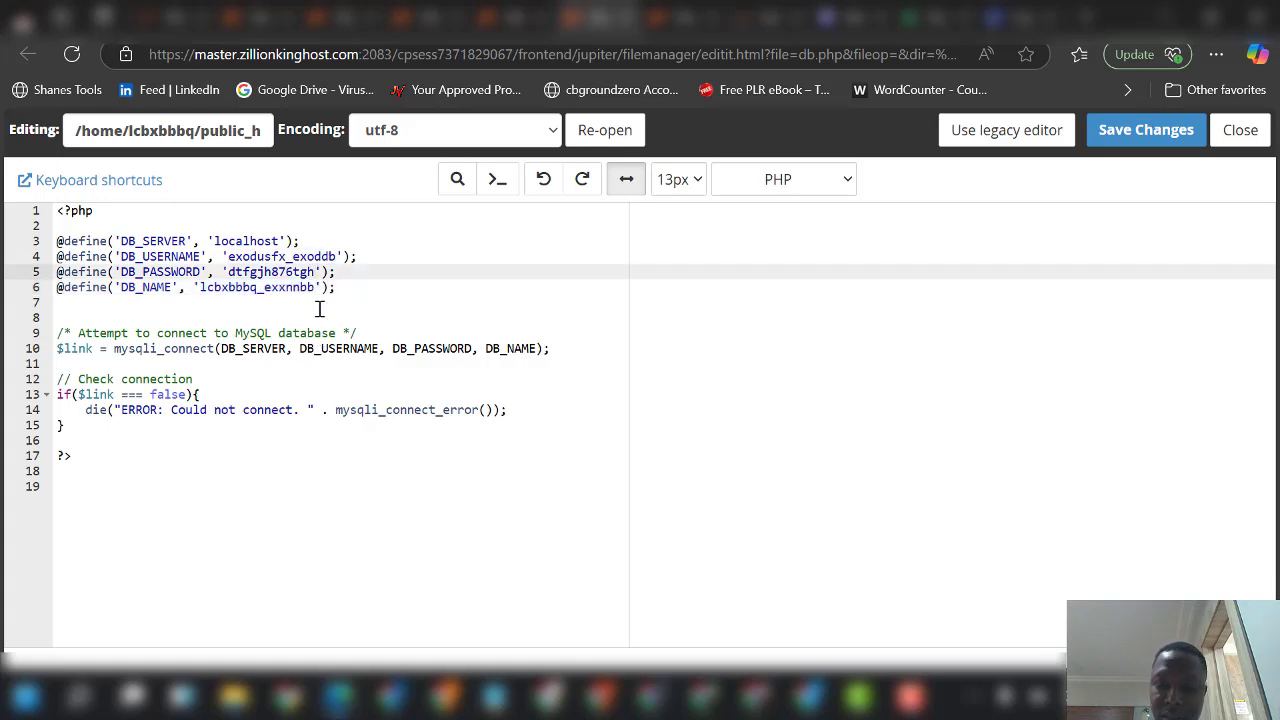
{"action": "key", "text": "shift+Left"}
{"action": "key", "text": "shift+Left"}
{"action": "key", "text": "shift+Left"}
{"action": "key", "text": "shift+Left"}
{"action": "key", "text": "shift+Left"}
{"action": "key", "text": "shift+Left"}
{"action": "key", "text": "shift+Left"}
{"action": "key", "text": "shift+Left"}
{"action": "key", "text": "shift+Left"}
{"action": "key", "text": "shift+Left"}
{"action": "key", "text": "shift+Left"}
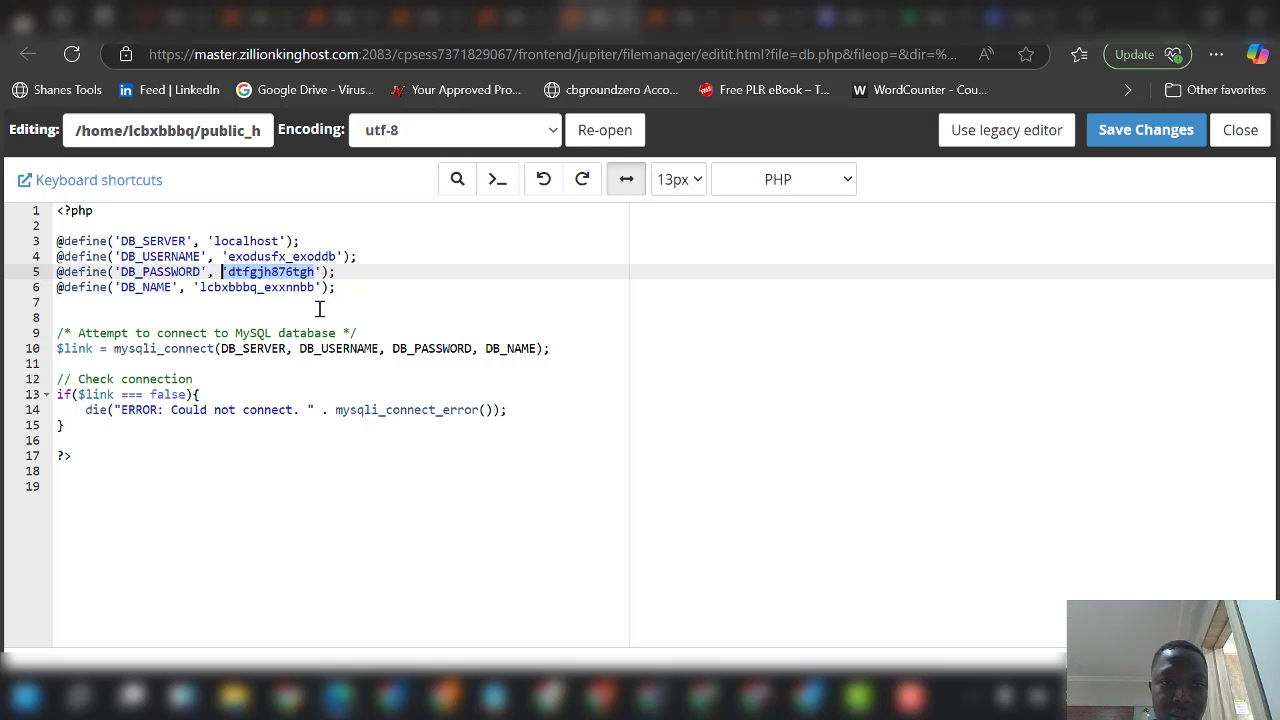
{"action": "key", "text": "ctrl+v"}
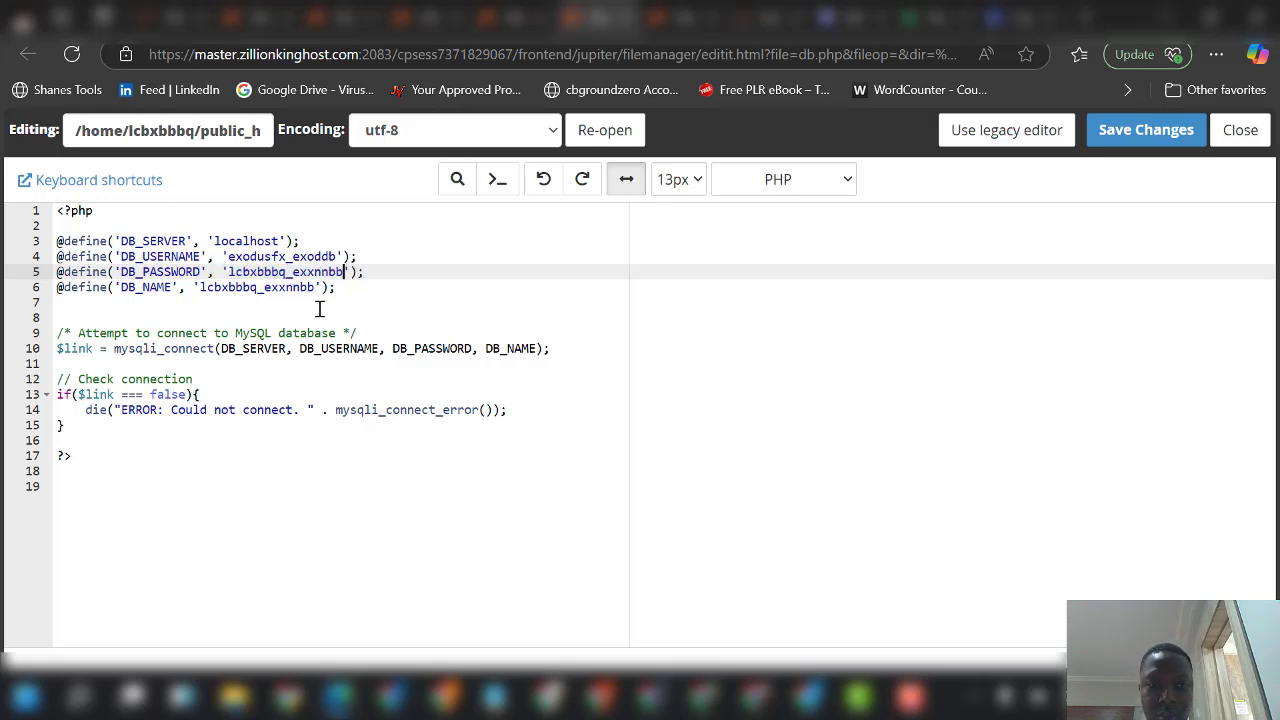
{"action": "left_click", "coordinate": [340, 256]}
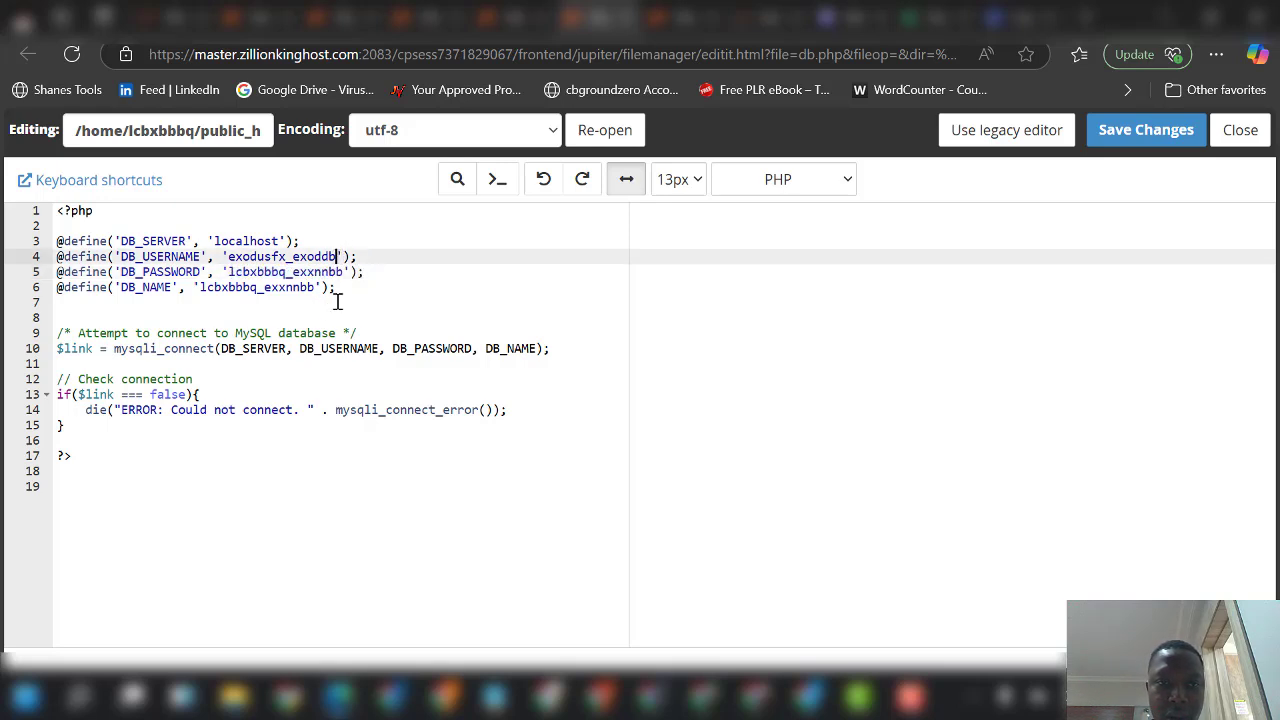
{"action": "key", "text": "shift+Left"}
{"action": "key", "text": "shift+Left"}
{"action": "key", "text": "shift+Left"}
{"action": "key", "text": "shift+Left"}
{"action": "key", "text": "shift+Left"}
{"action": "key", "text": "shift+Left"}
{"action": "key", "text": "shift+Left"}
{"action": "key", "text": "shift+Left"}
{"action": "key", "text": "shift+Left"}
{"action": "key", "text": "shift+Left"}
{"action": "key", "text": "shift+Left"}
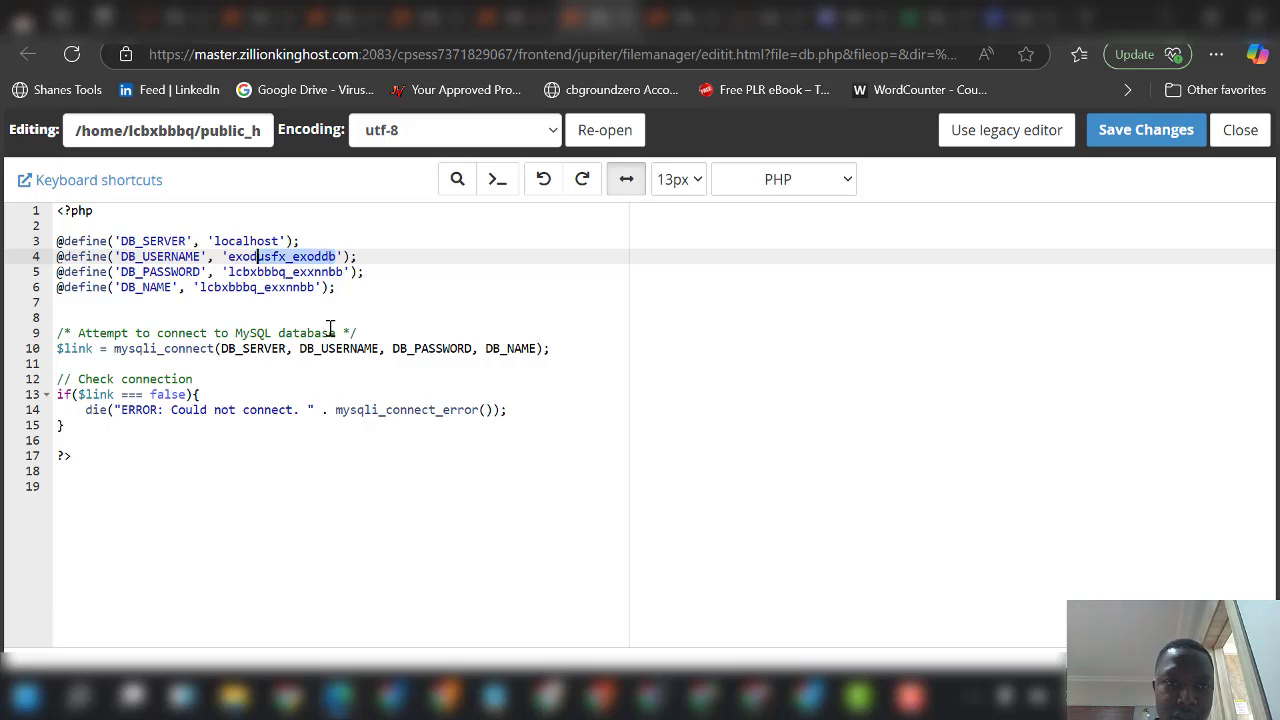
{"action": "key", "text": "shift+Left"}
{"action": "key", "text": "shift+Left"}
{"action": "key", "text": "ctrl+v"}
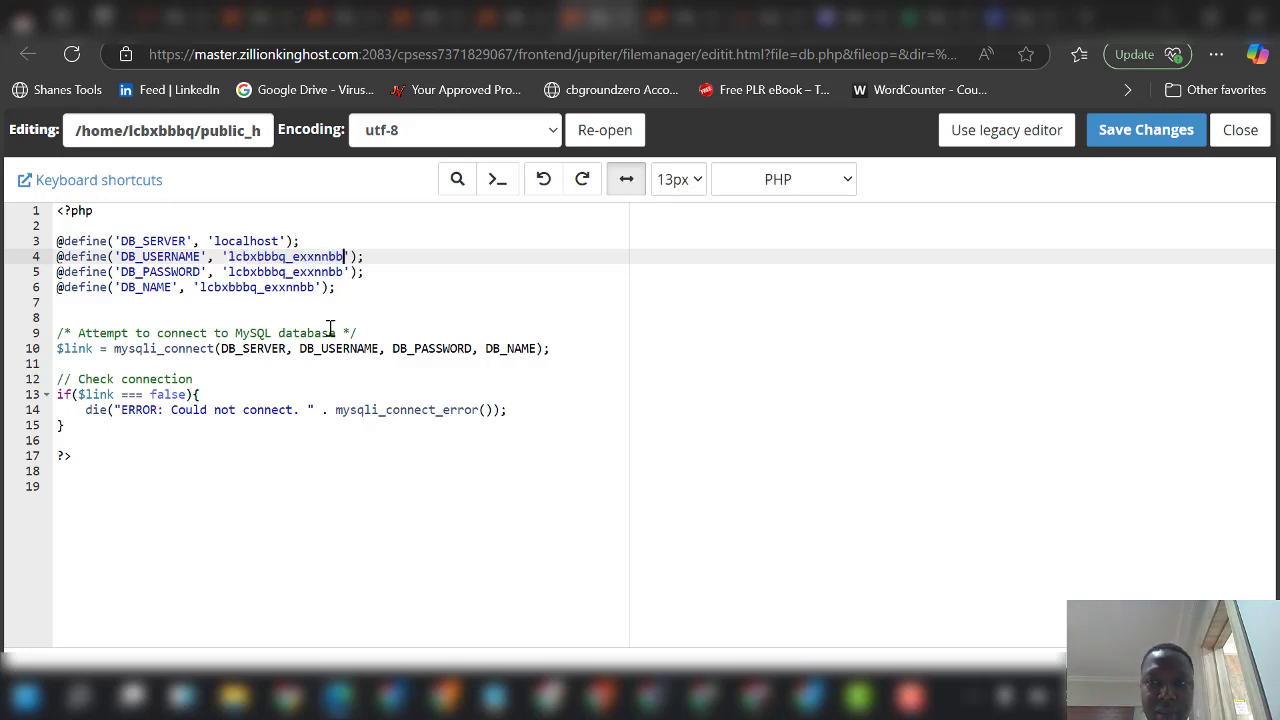
{"action": "left_click", "coordinate": [1166, 134]}
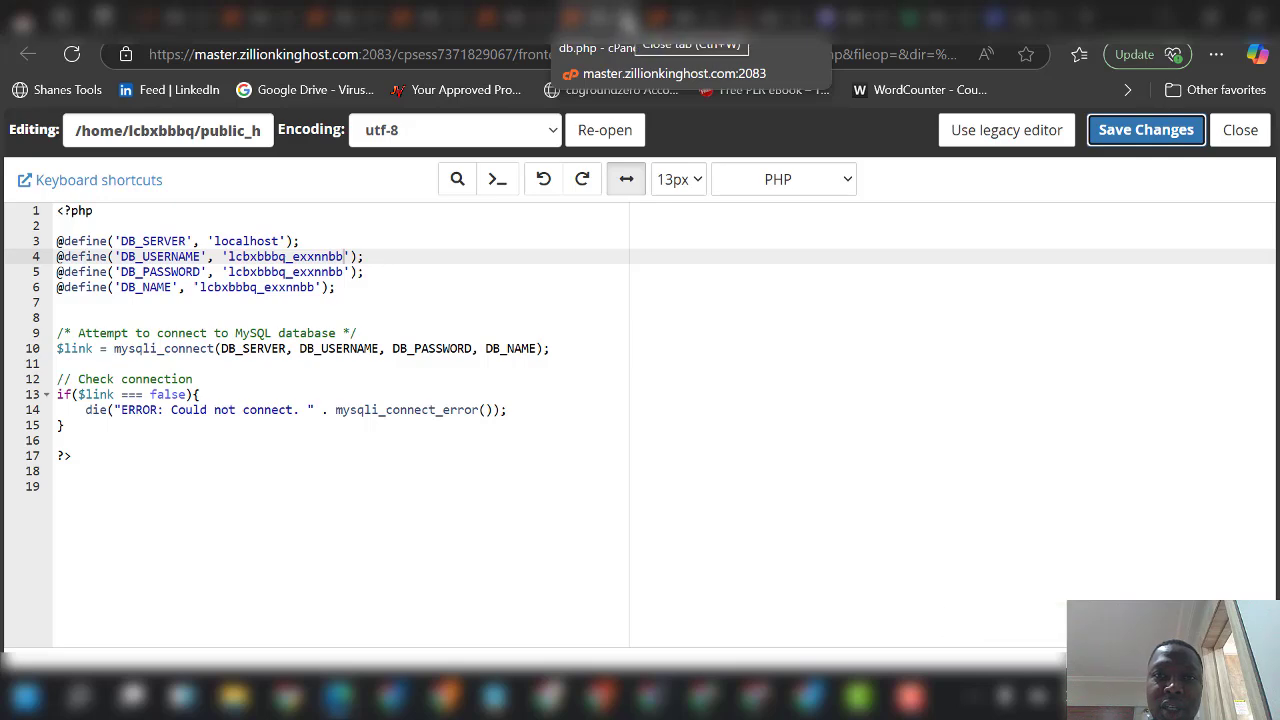
{"action": "key", "text": "ctrl+w"}
Step: Search the cPanel tools for "php" and open the lcbxbbbq_exxnnbb database in phpMyAdmin
{"action": "left_click", "coordinate": [280, 20]}
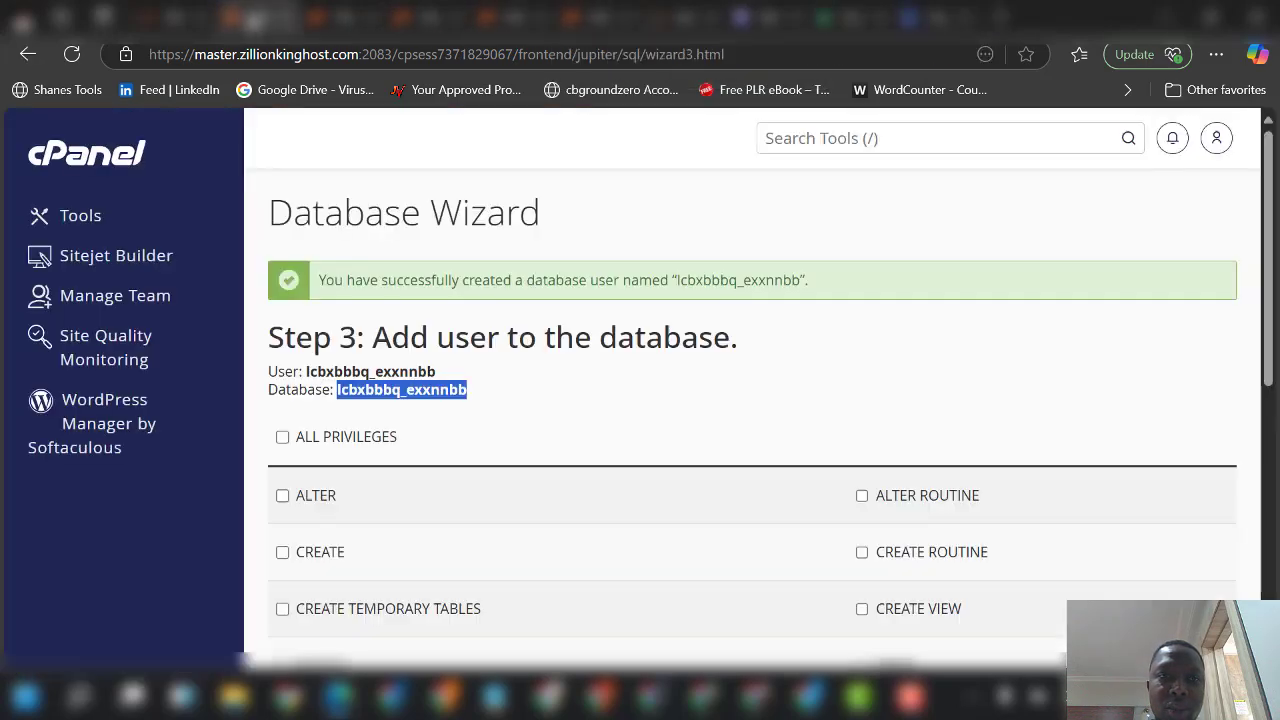
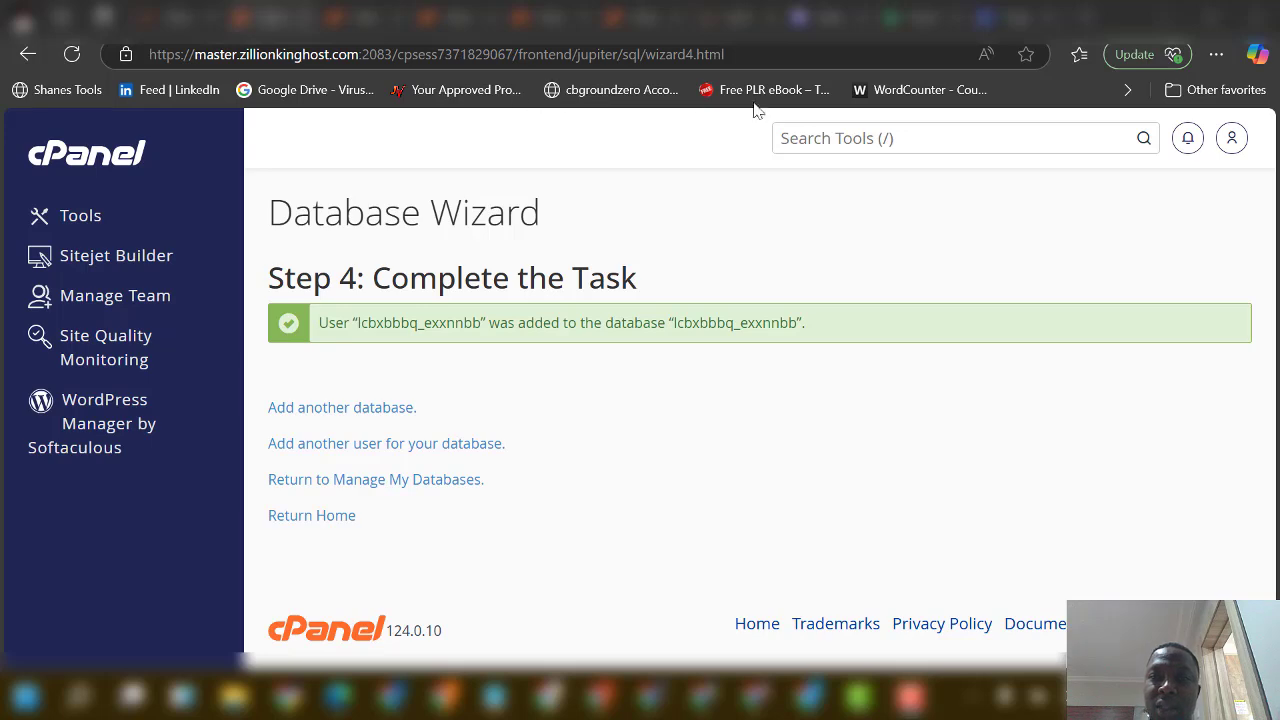
{"action": "left_click", "coordinate": [842, 136]}
{"action": "type", "text": "p"}
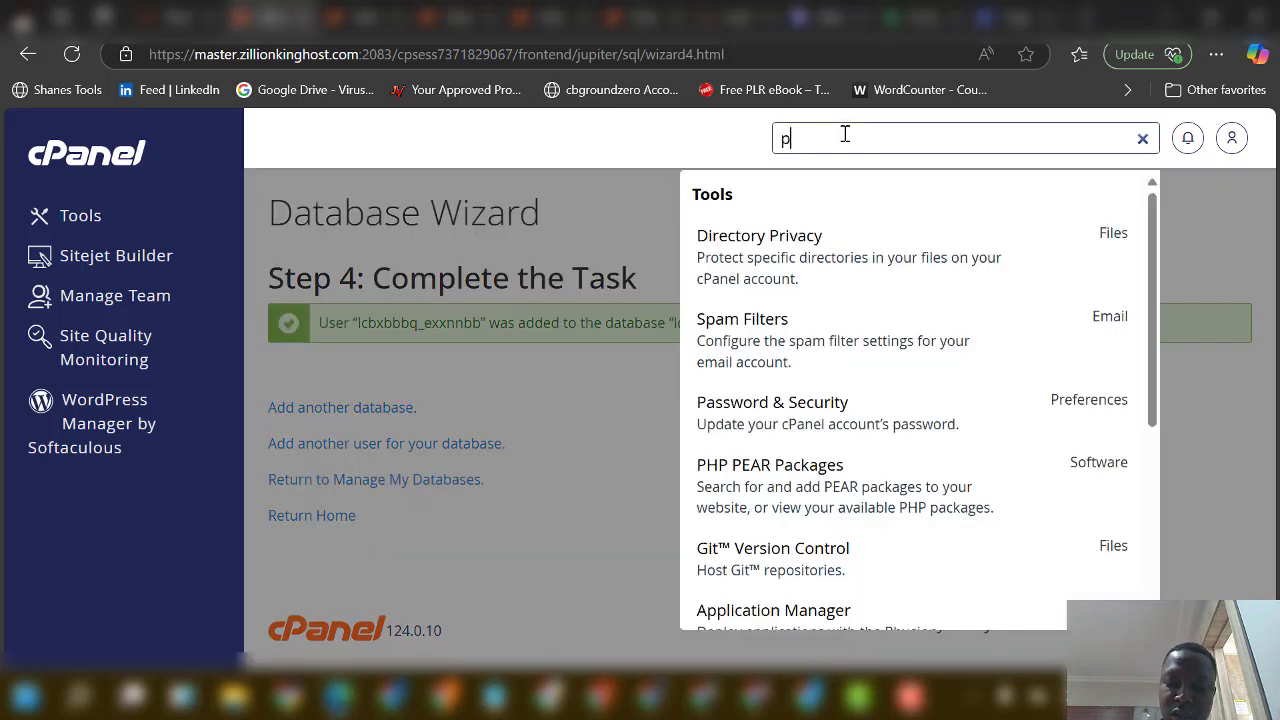
{"action": "type", "text": "hp"}
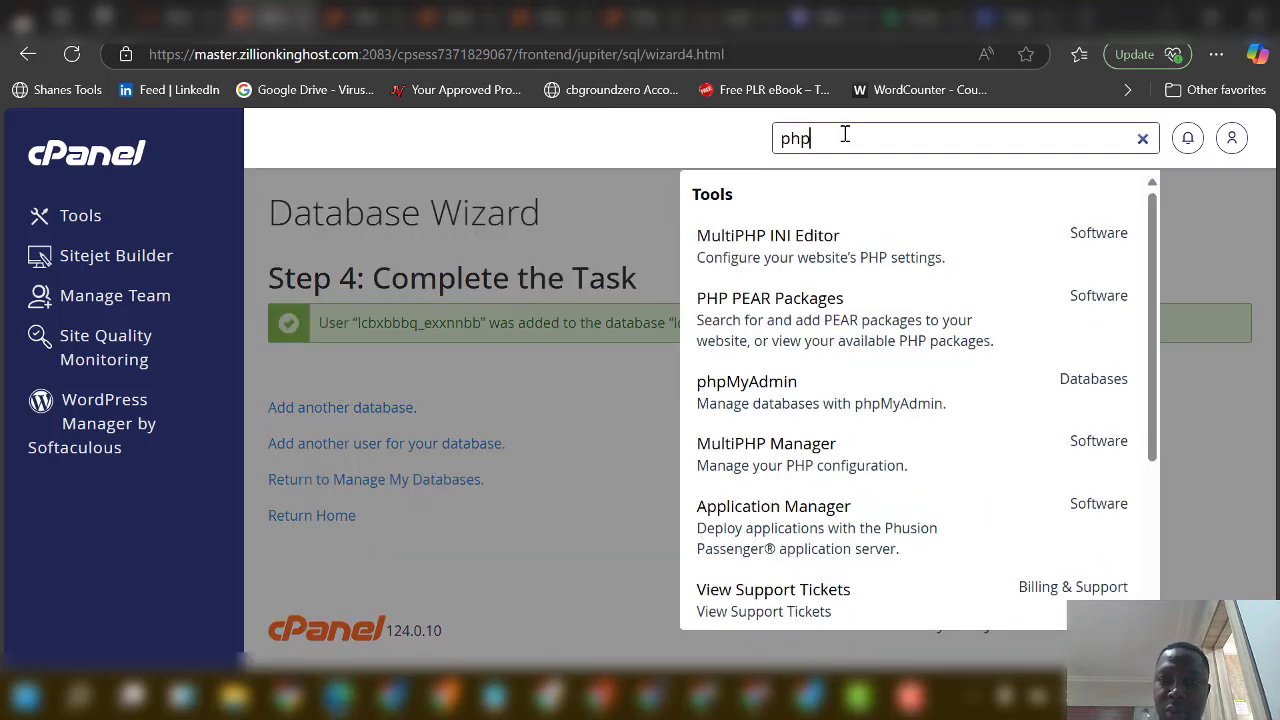
{"action": "left_click", "coordinate": [825, 403]}
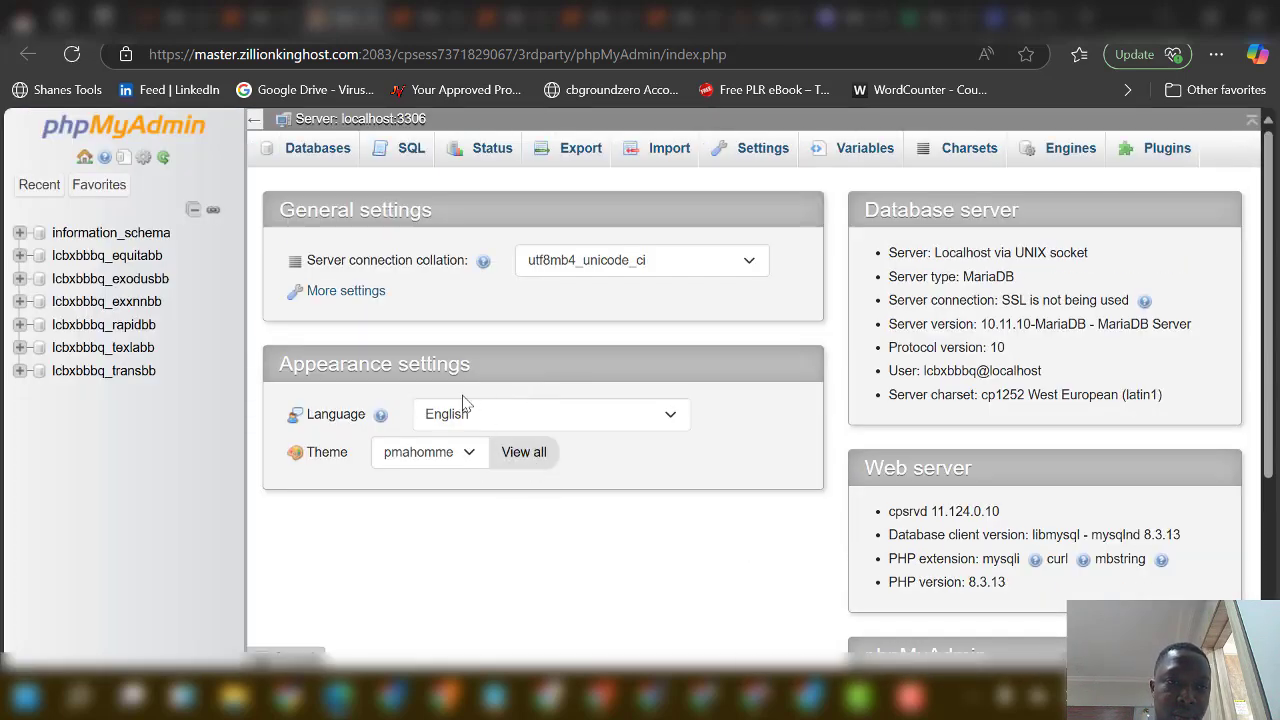
{"action": "left_click", "coordinate": [134, 309]}
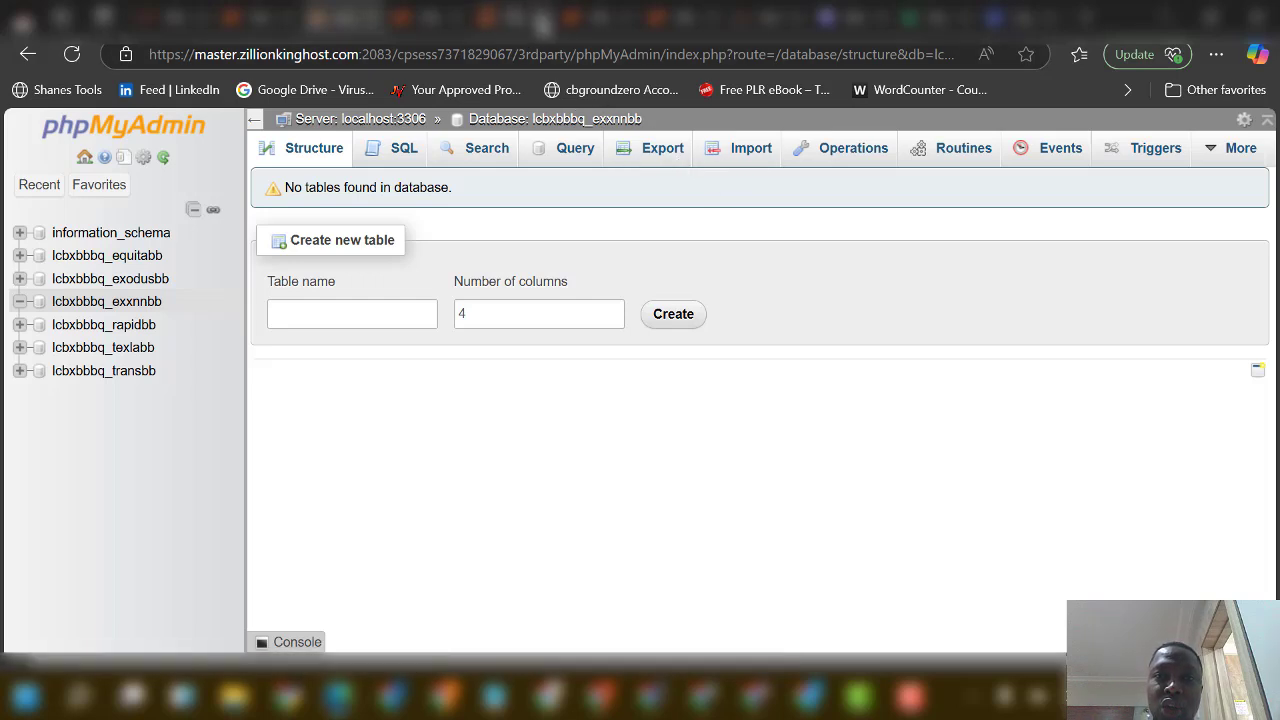
Step: Look through the app folder's config and database subfolders in File Manager for the SQL file to import
{"action": "left_click", "coordinate": [602, 14]}
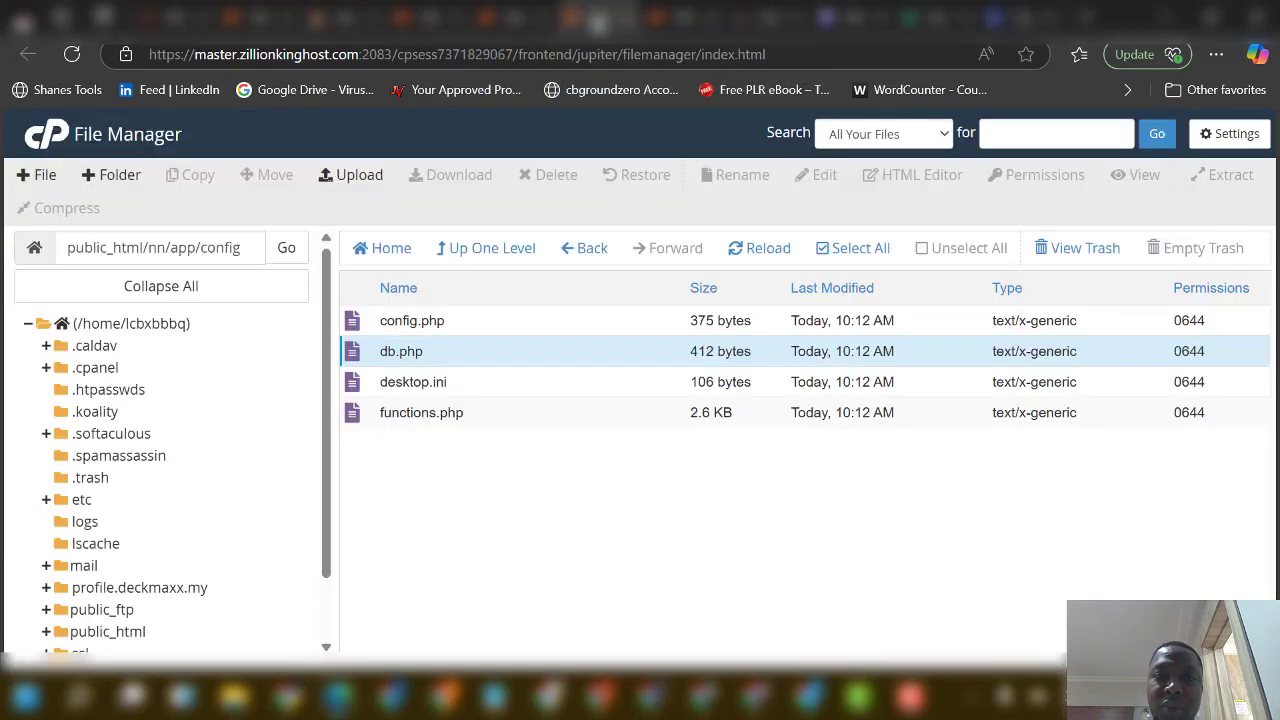
{"action": "left_click", "coordinate": [494, 256]}
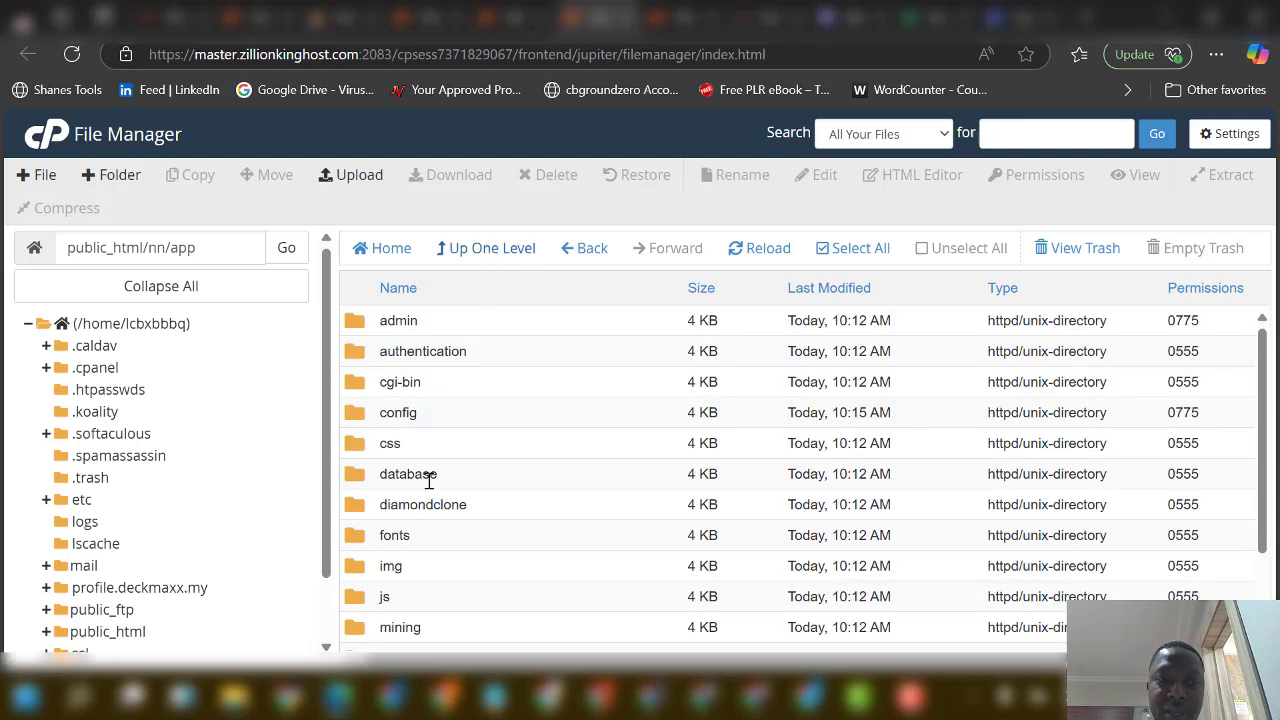
{"action": "left_click", "coordinate": [478, 252]}
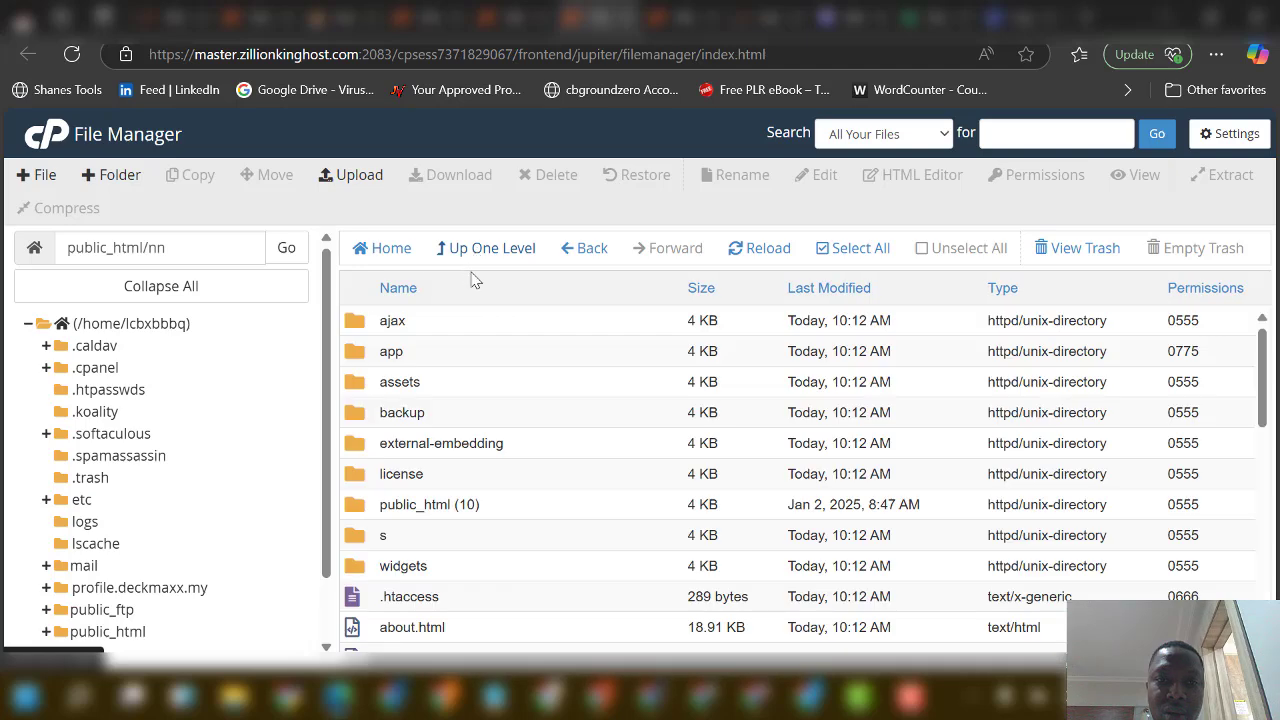
{"action": "double_click", "coordinate": [426, 352]}
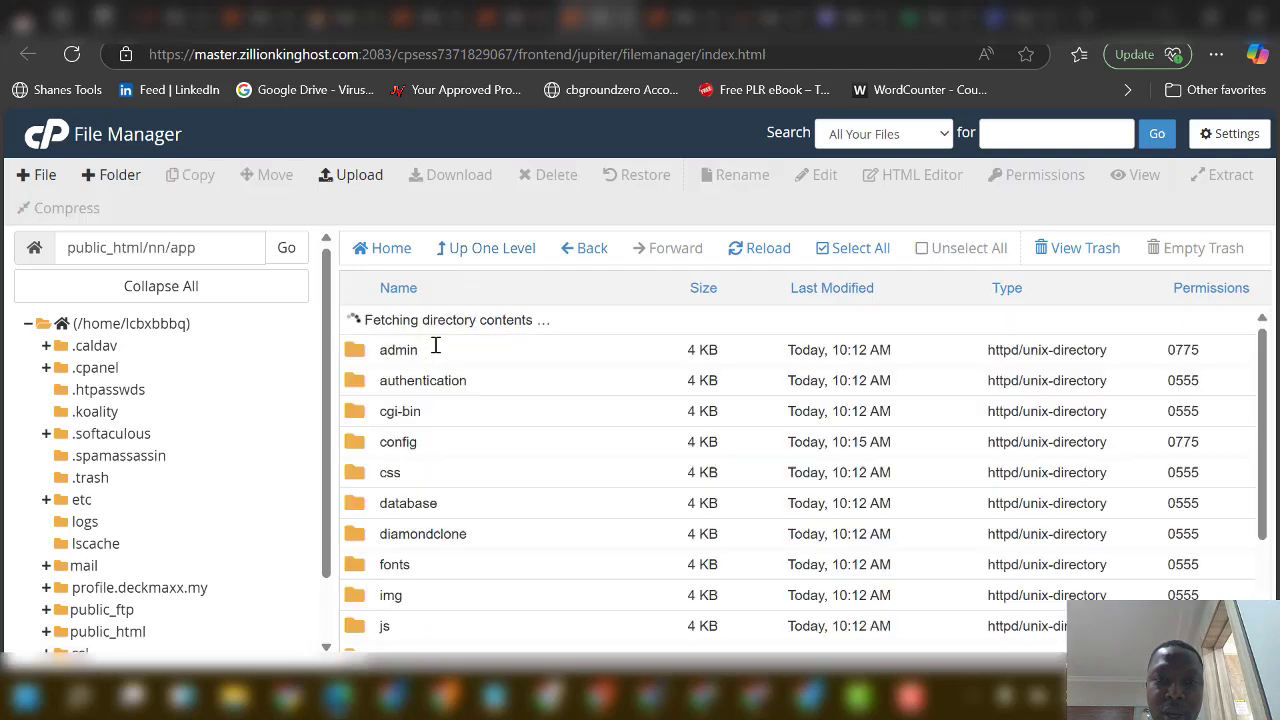
{"action": "left_click", "coordinate": [471, 249]}
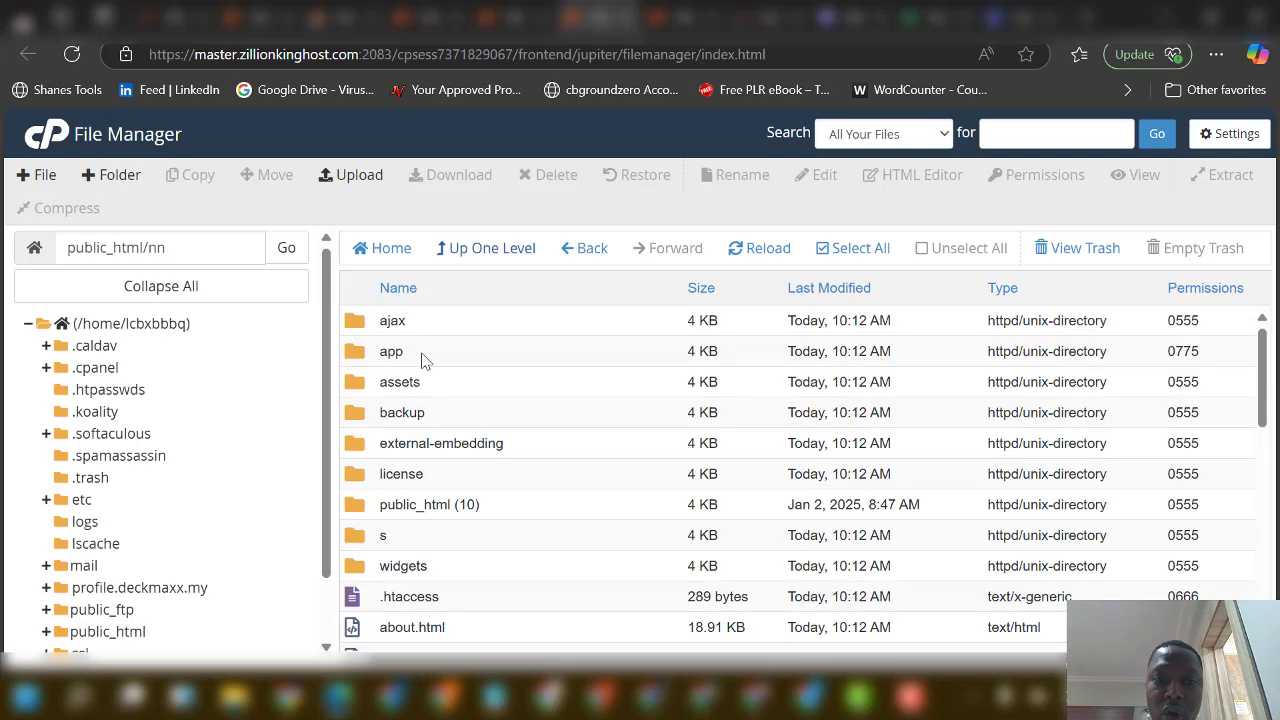
{"action": "double_click", "coordinate": [421, 352]}
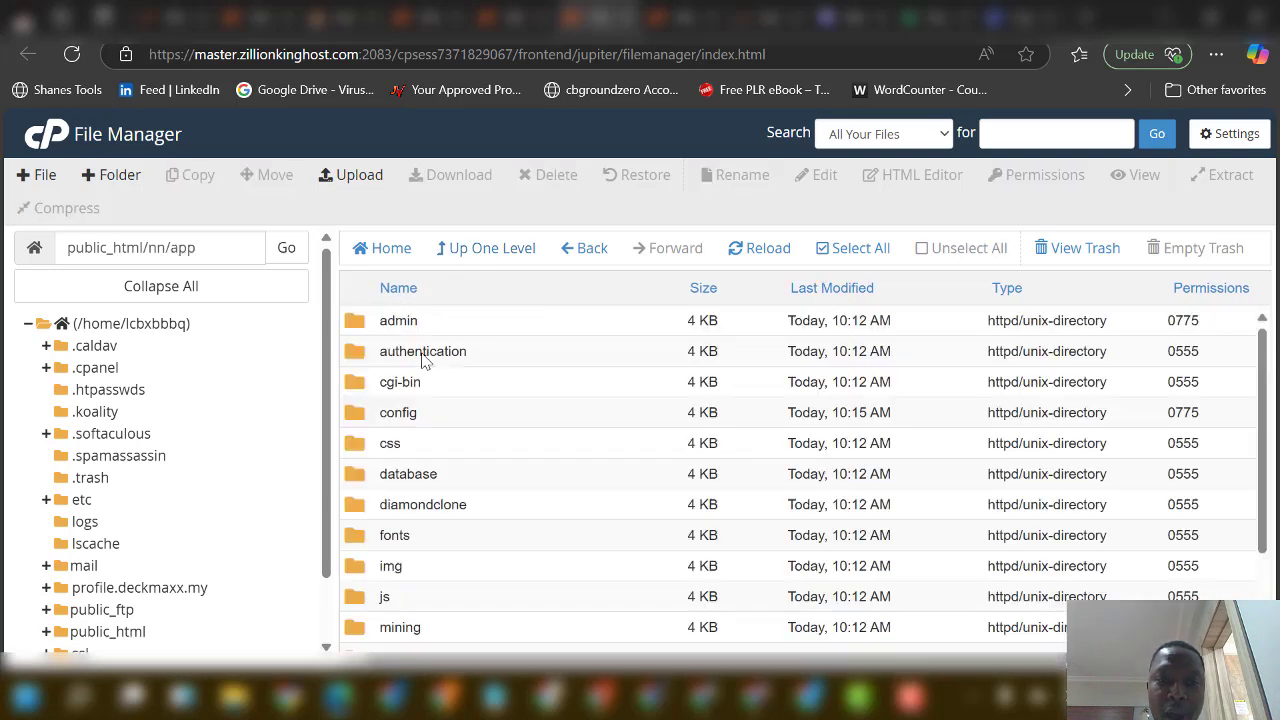
{"action": "double_click", "coordinate": [463, 418]}
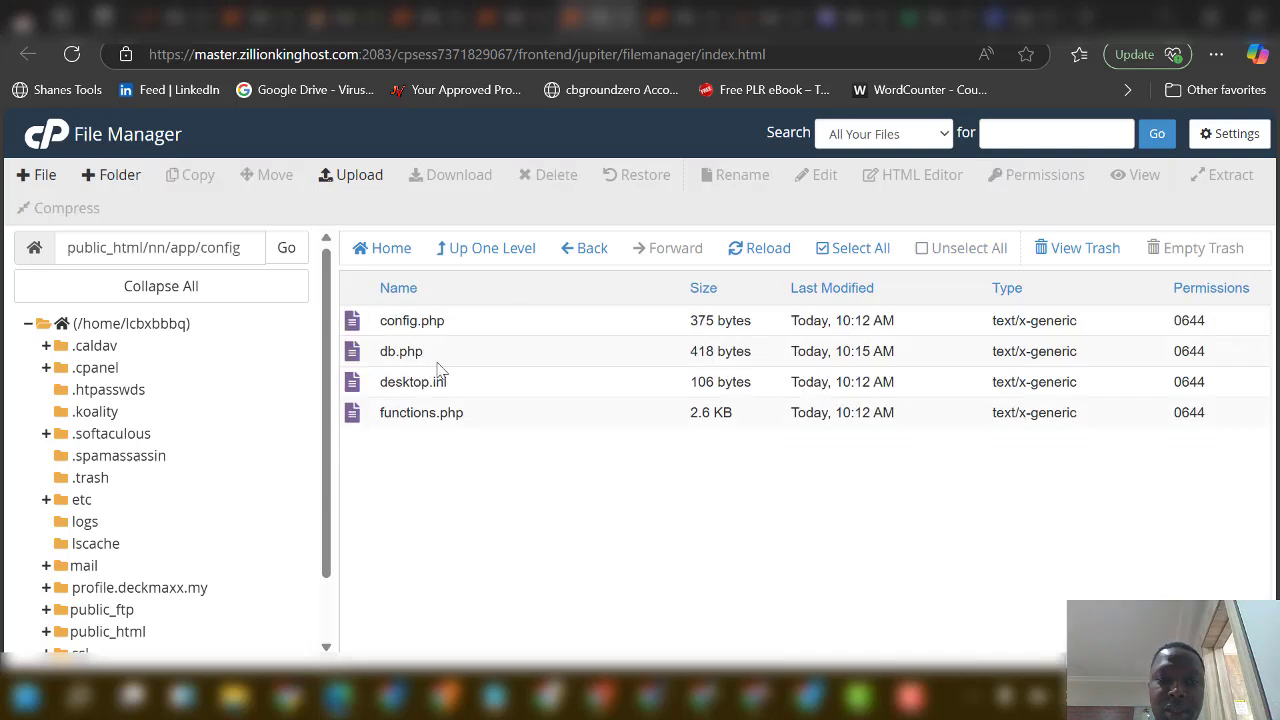
{"action": "left_click", "coordinate": [486, 250]}
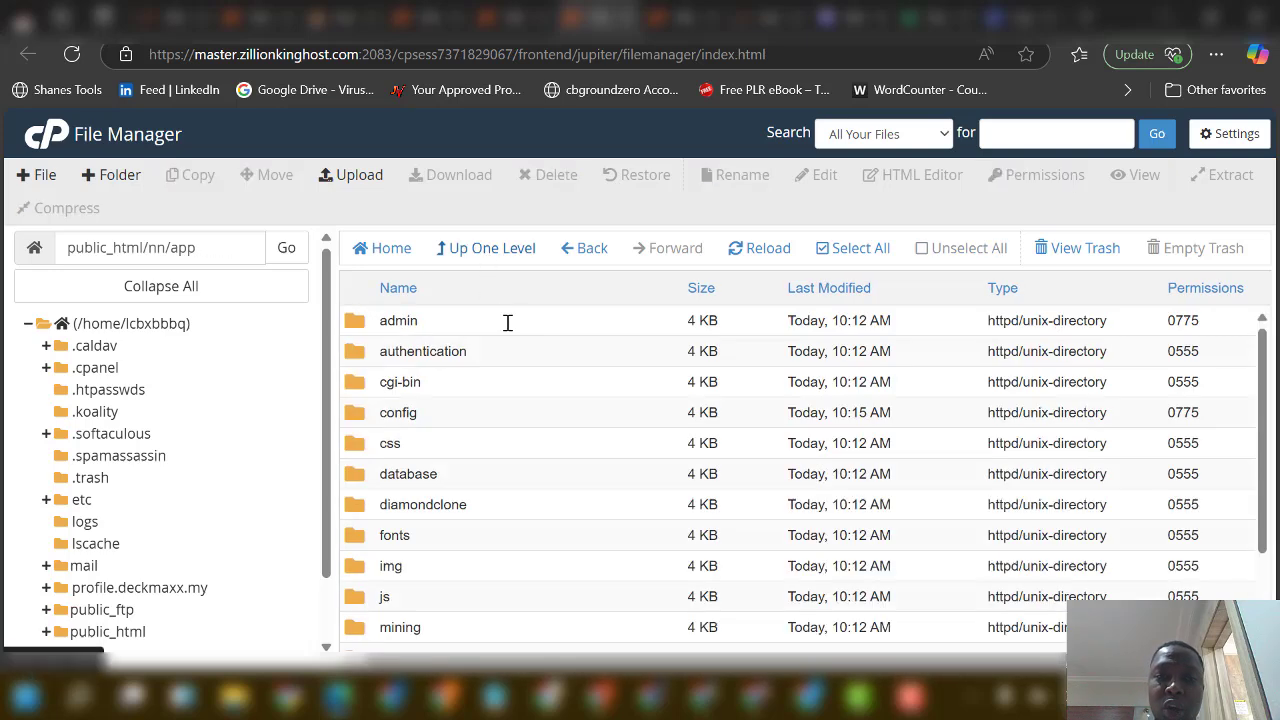
{"action": "double_click", "coordinate": [481, 483]}
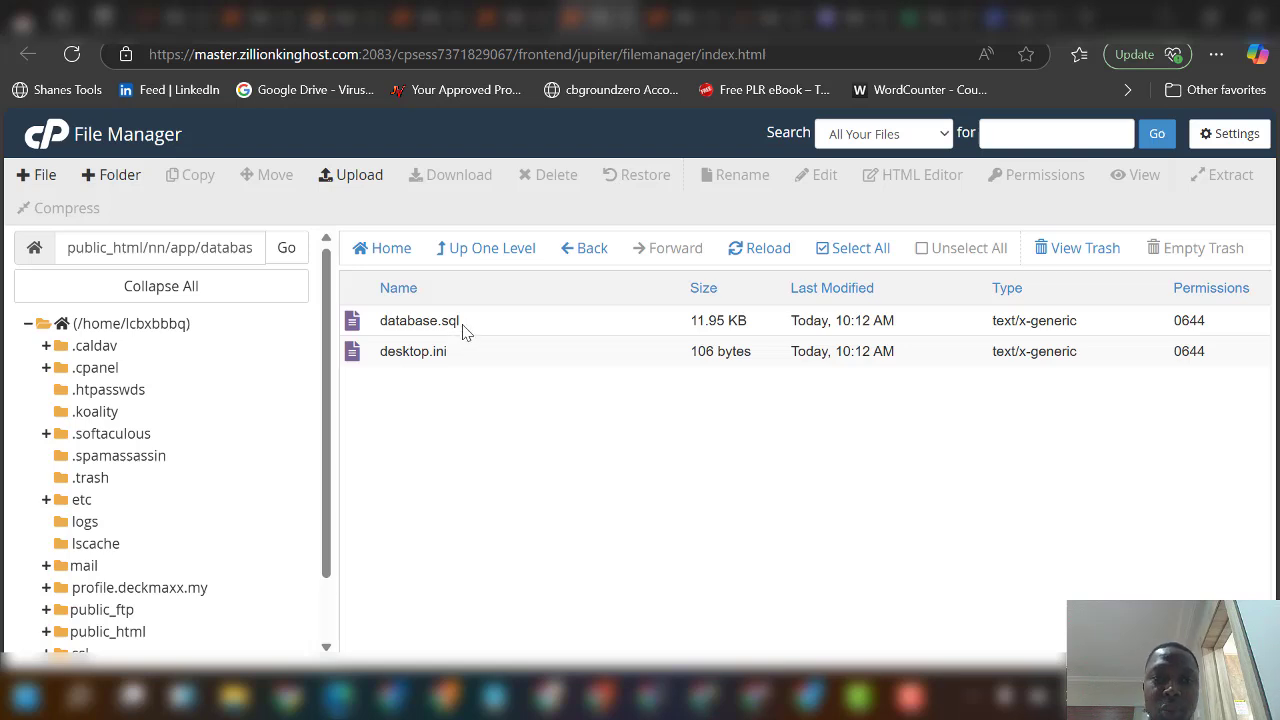
{"action": "left_click", "coordinate": [481, 256]}
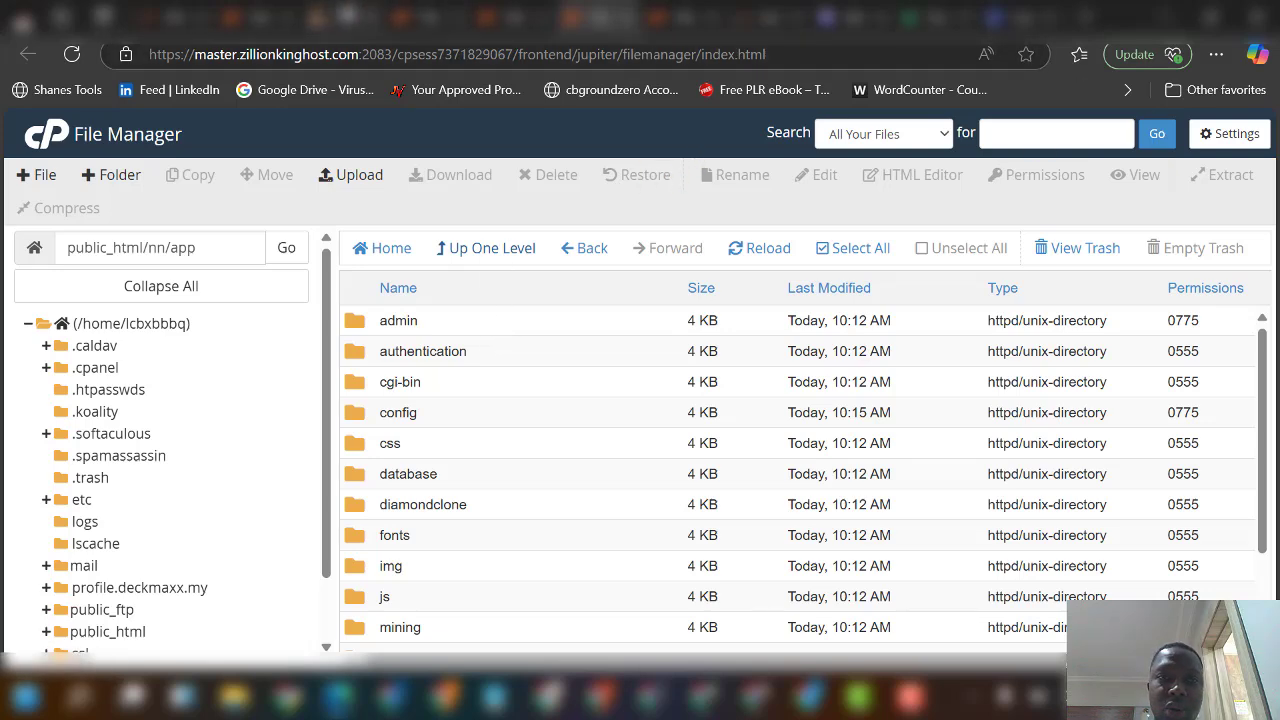
Step: Import exodusdatabase.sql from the Downloads folder into the lcbxbbbq_exxnnbb database in phpMyAdmin, using SQL format
{"action": "left_click", "coordinate": [370, 16]}
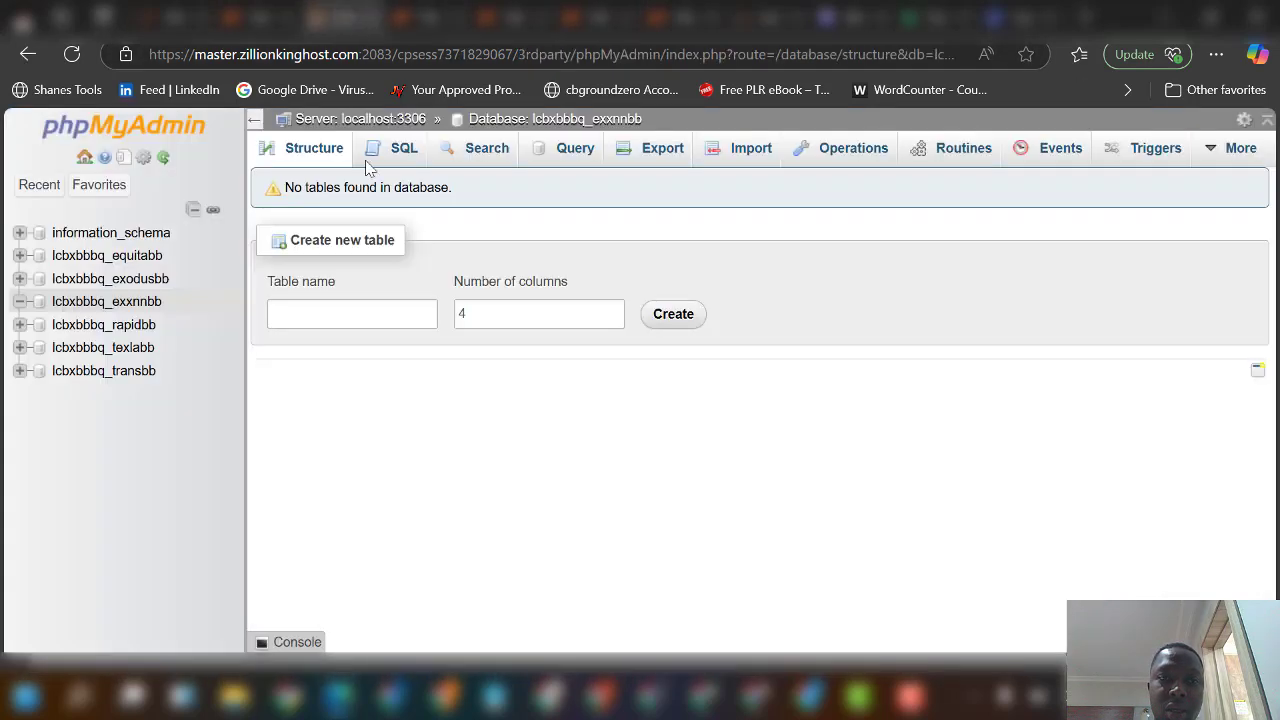
{"action": "left_click", "coordinate": [130, 303]}
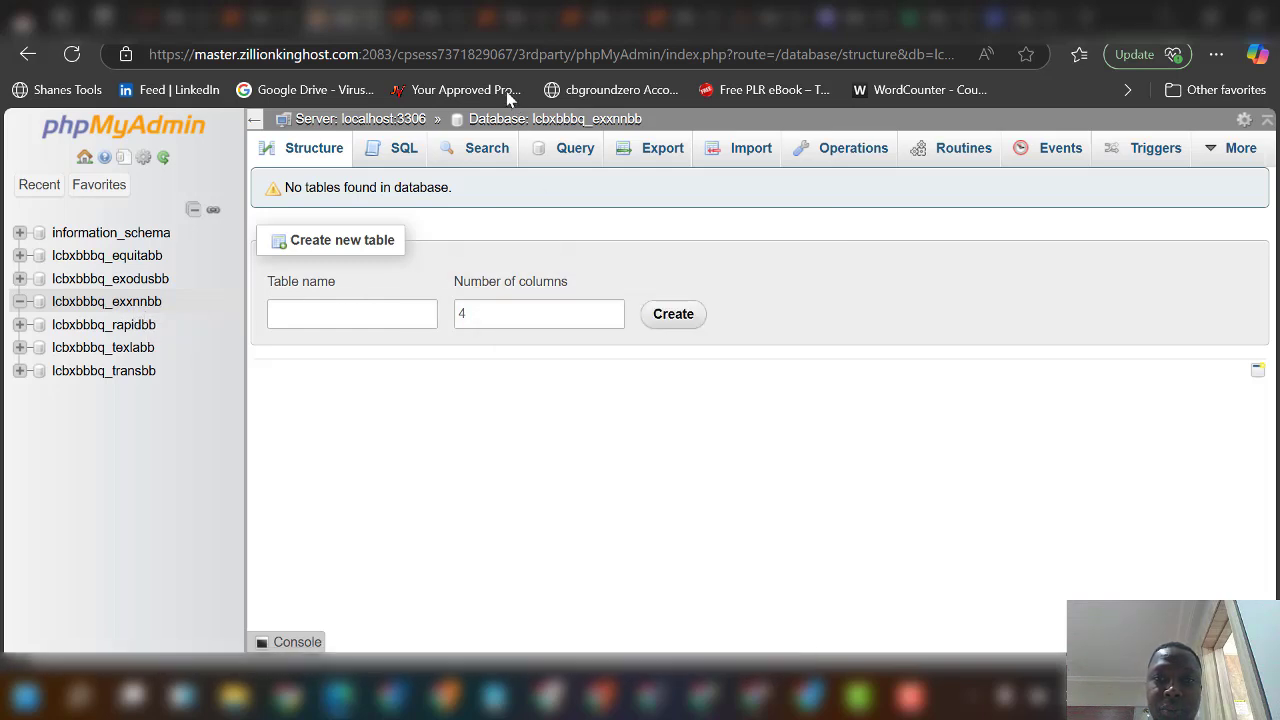
{"action": "left_click", "coordinate": [746, 150]}
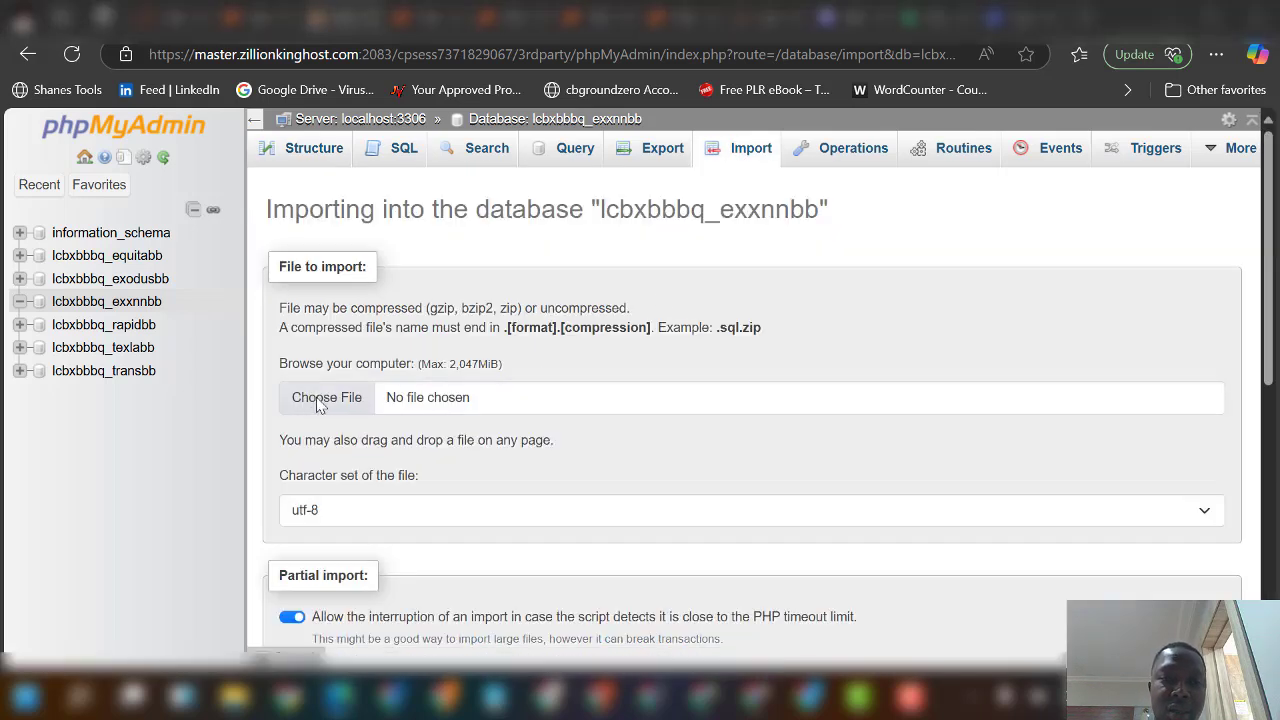
{"action": "left_click", "coordinate": [320, 400]}
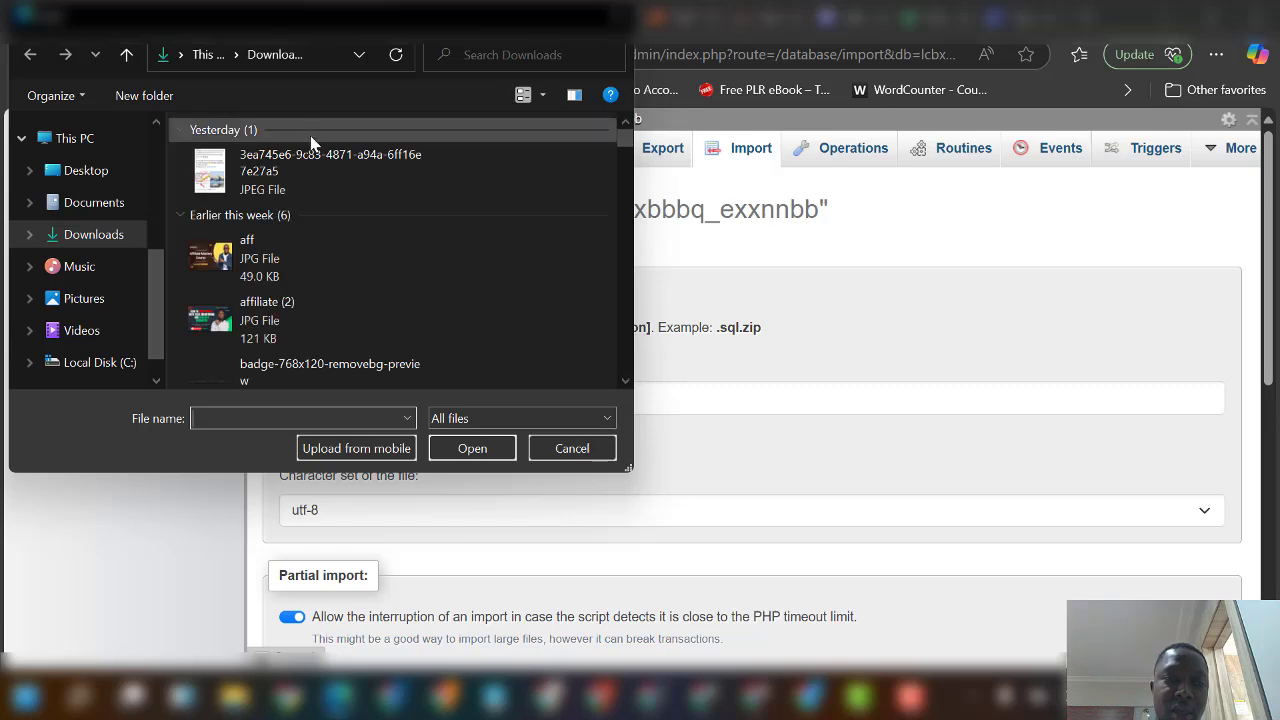
{"action": "left_click", "coordinate": [314, 176]}
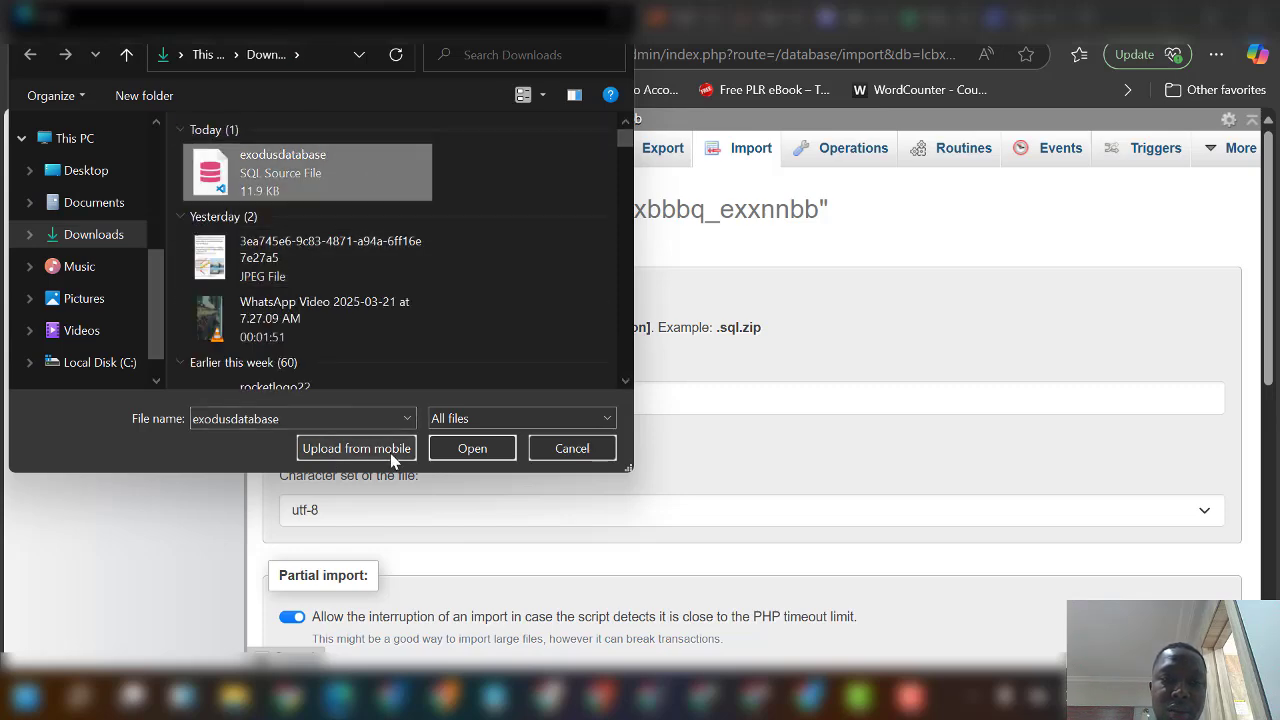
{"action": "left_click", "coordinate": [477, 449]}
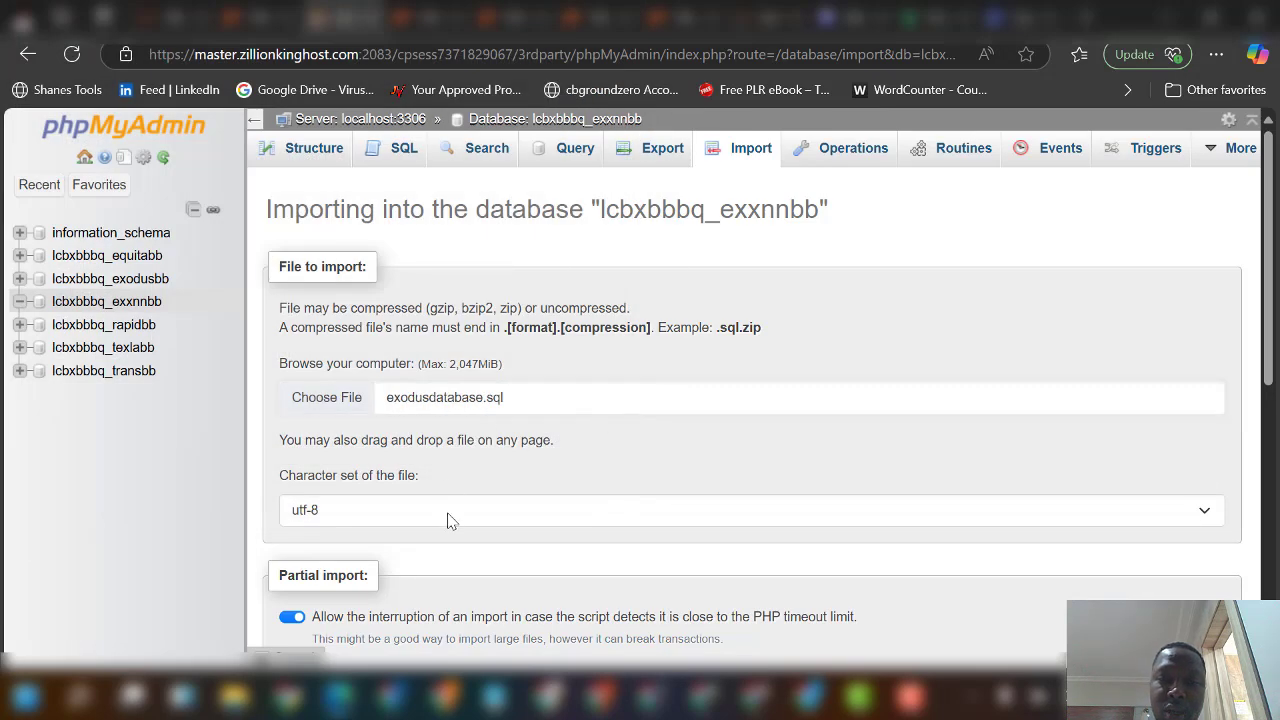
{"action": "scroll", "coordinate": [411, 554], "scroll_direction": "down", "scroll_amount": 4}
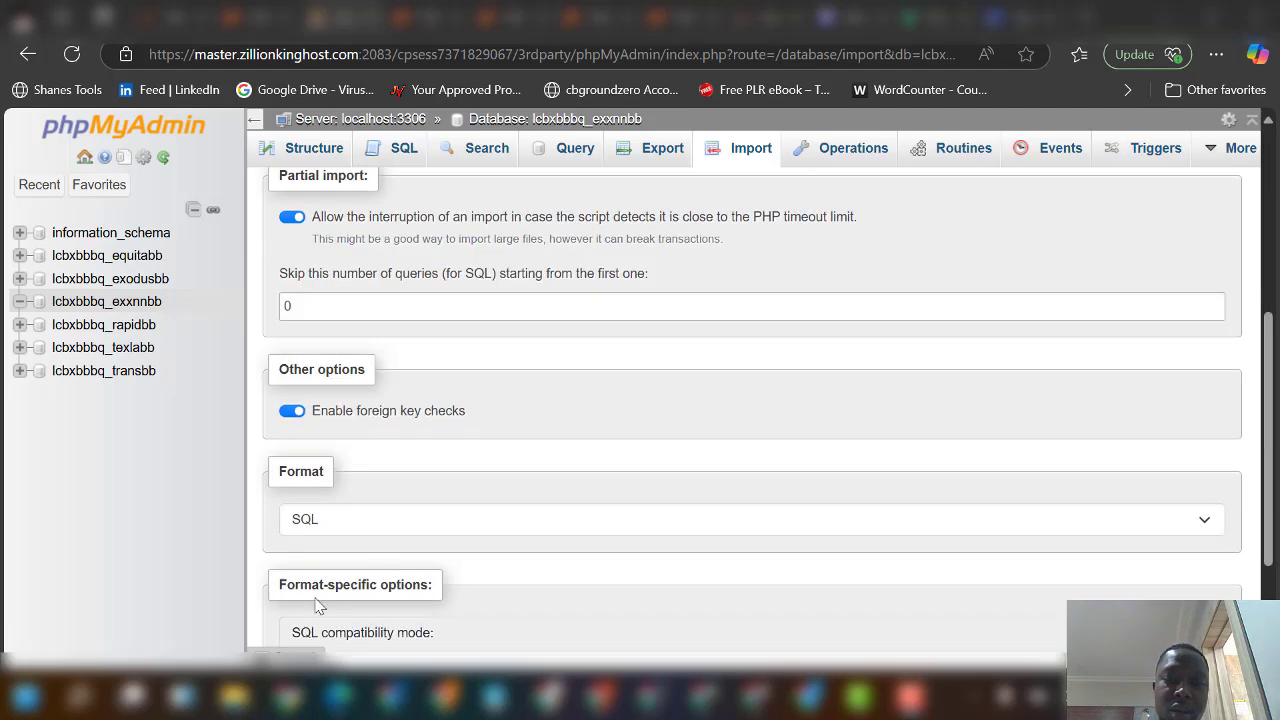
{"action": "scroll", "coordinate": [318, 605], "scroll_direction": "down", "scroll_amount": 2}
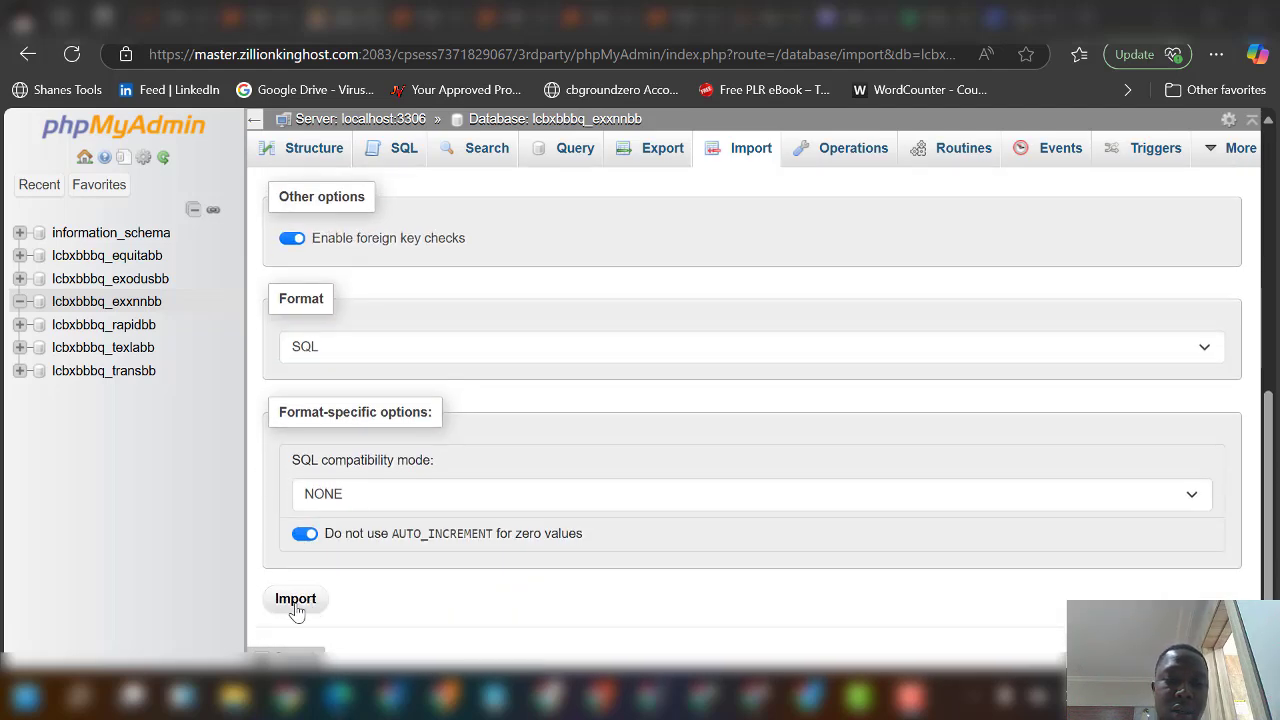
{"action": "left_click", "coordinate": [295, 599]}
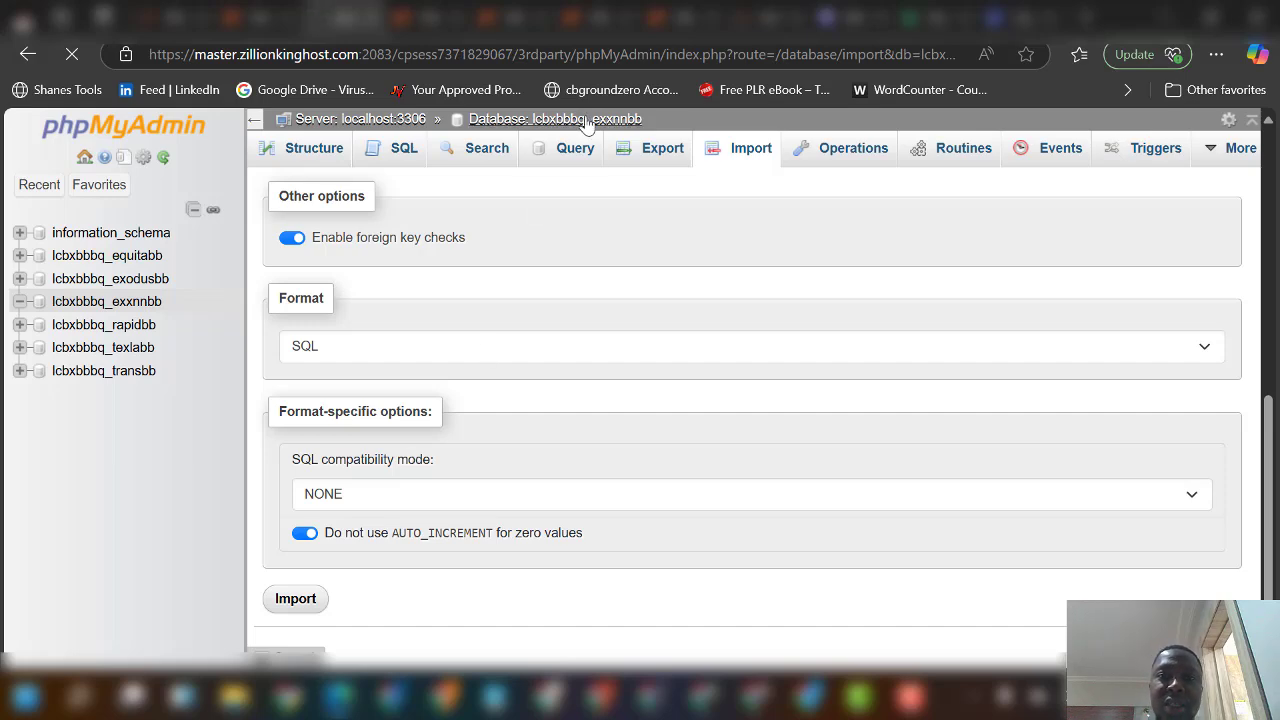
Step: Go up to the public_html/nn folder in File Manager and check the home page at deckmaxx.my/exodus
{"action": "left_click", "coordinate": [594, 18]}
{"action": "scroll", "coordinate": [449, 420], "scroll_direction": "down", "scroll_amount": 1}
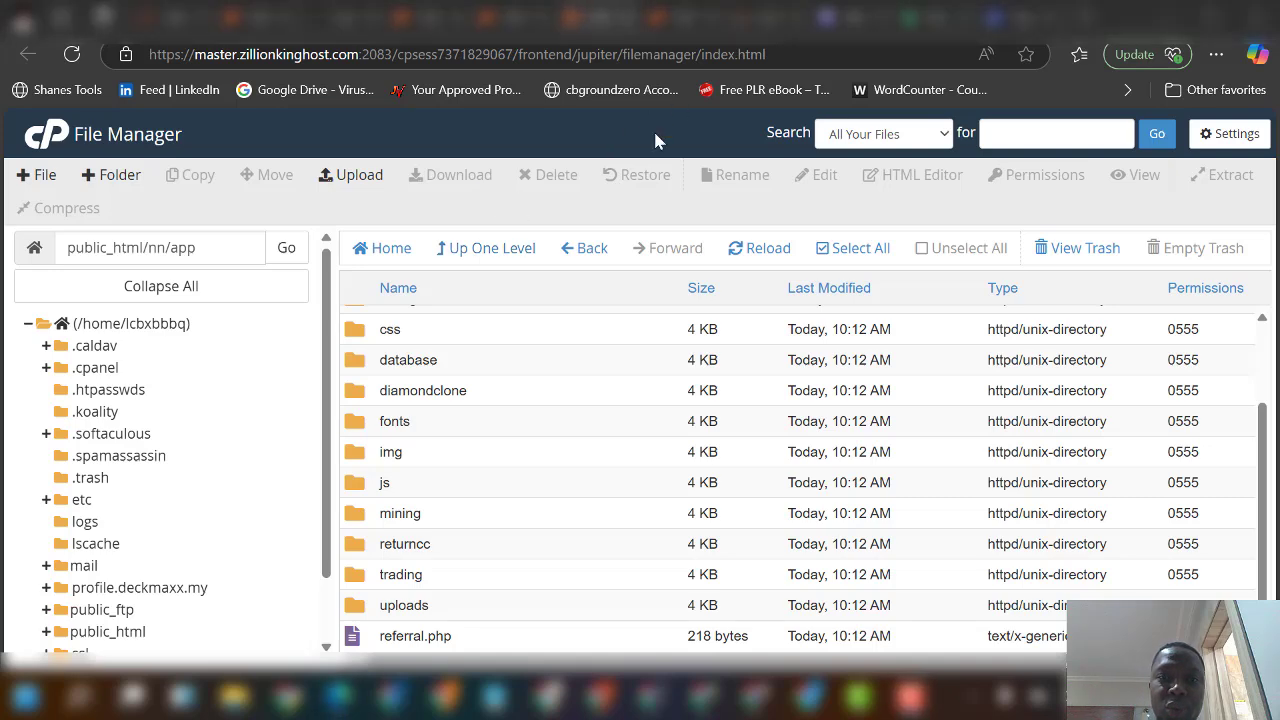
{"action": "left_click", "coordinate": [477, 258]}
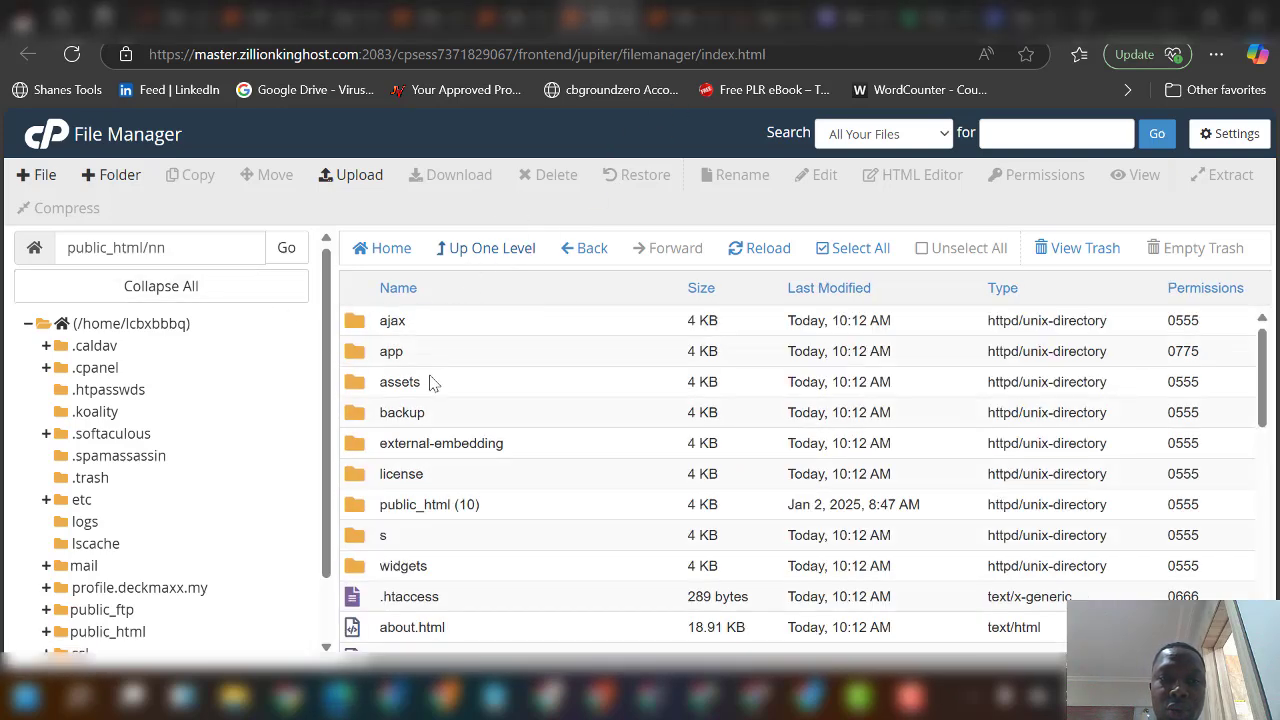
{"action": "scroll", "coordinate": [440, 420], "scroll_direction": "down", "scroll_amount": 3}
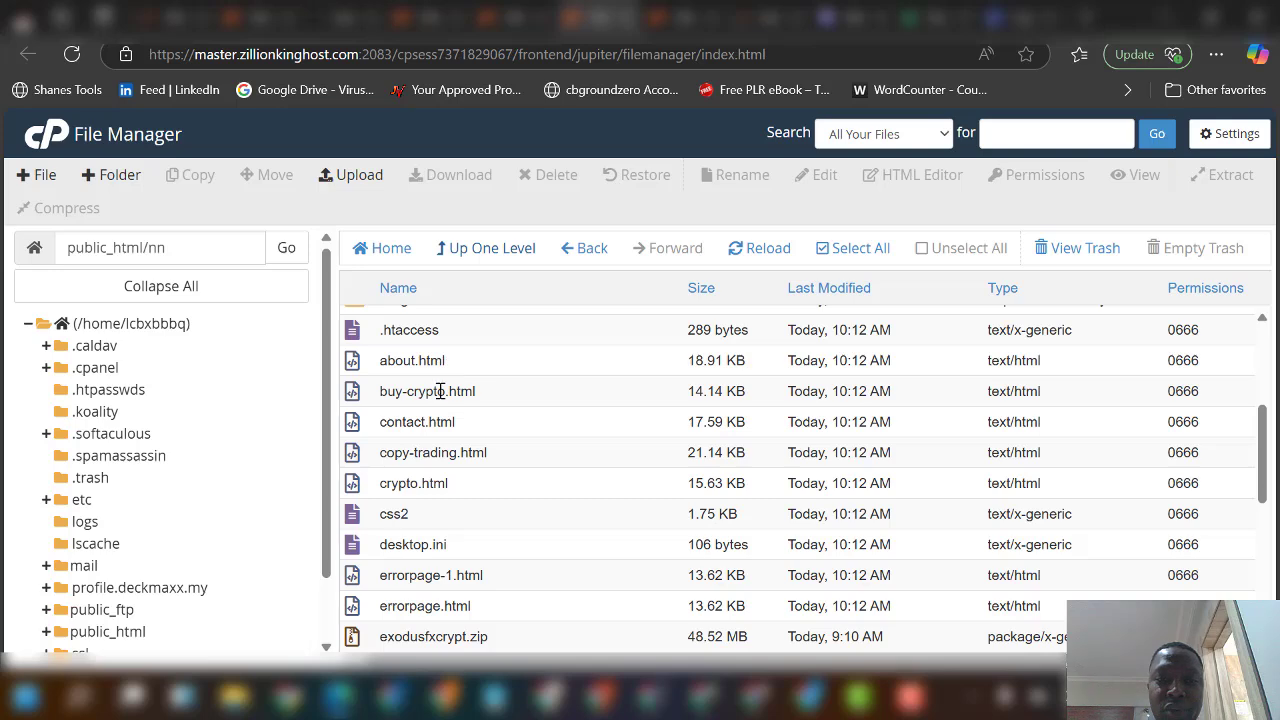
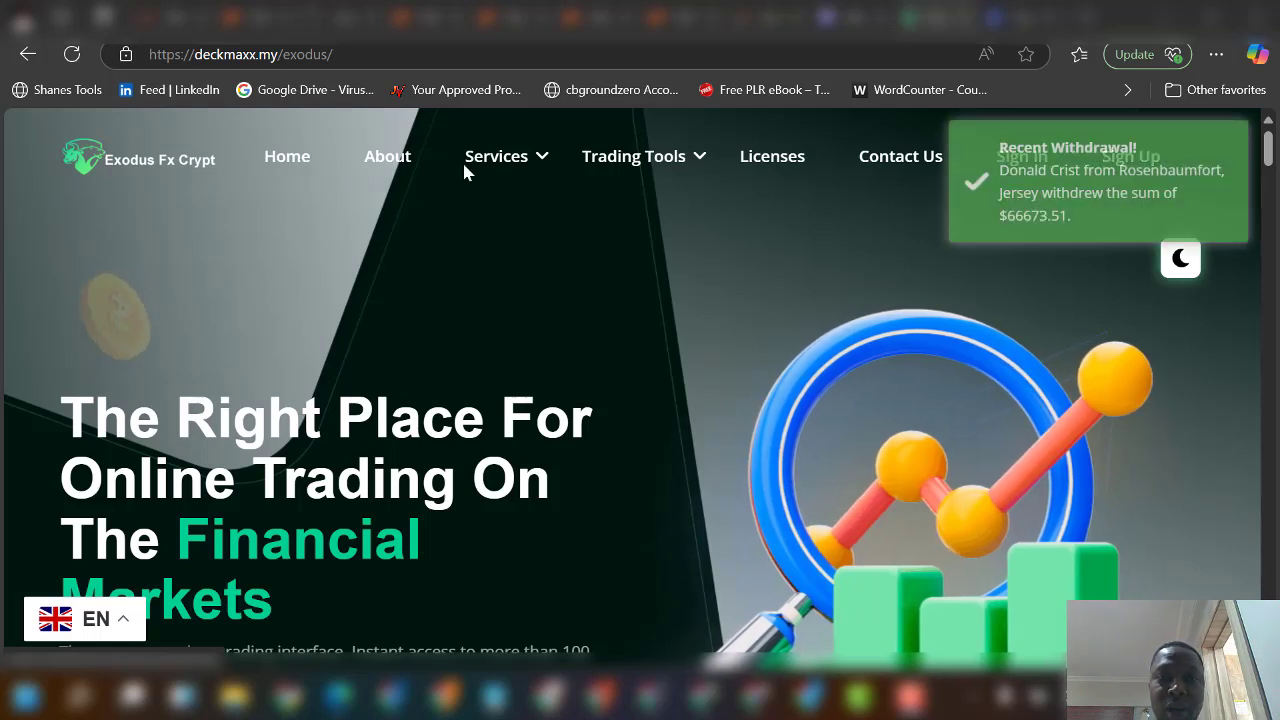
{"action": "mouse_move", "coordinate": [537, 162]}
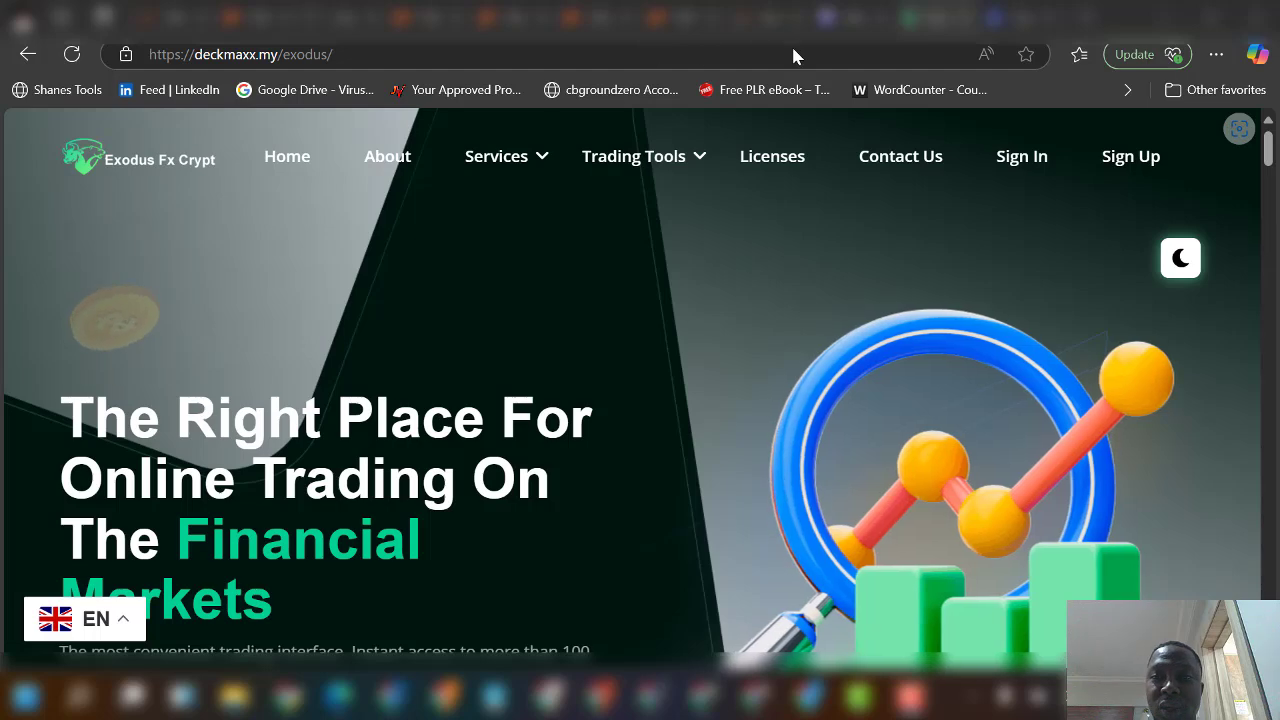
{"action": "left_click", "coordinate": [600, 20]}
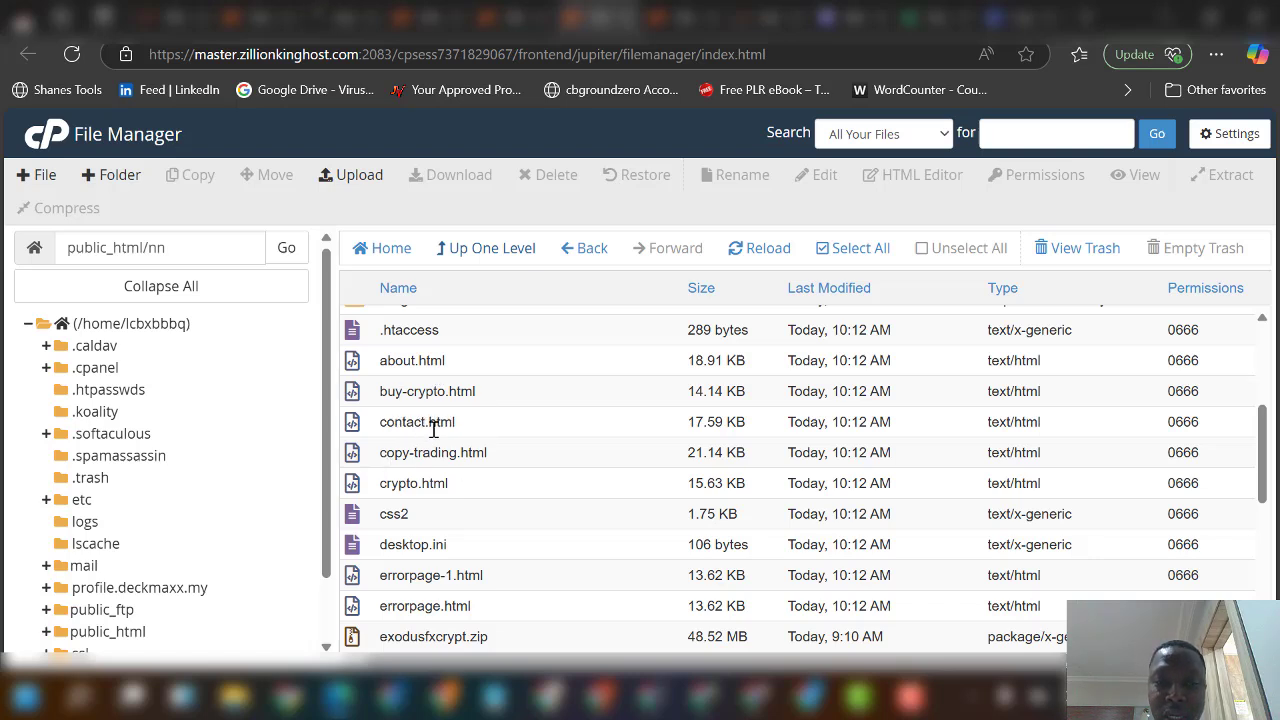
Step: Open index.htm from public_html/nn in the File Manager code editor
{"action": "scroll", "coordinate": [389, 570], "scroll_direction": "down", "scroll_amount": 3}
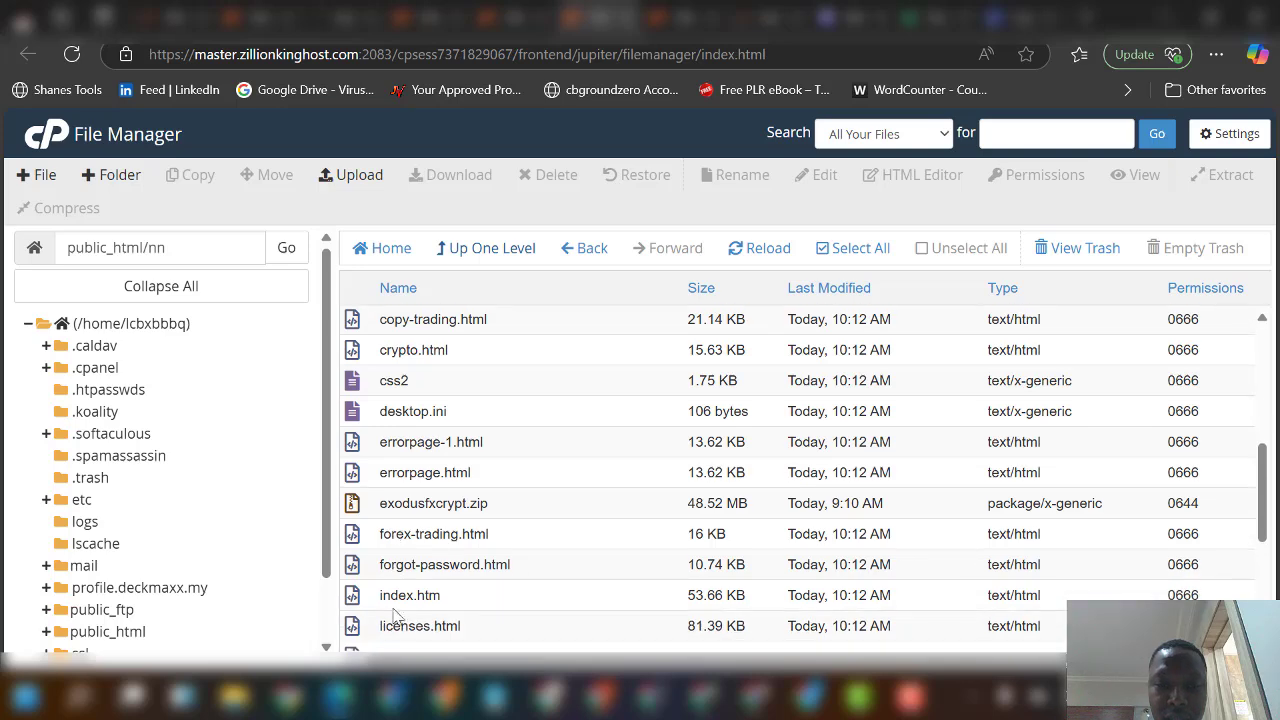
{"action": "scroll", "coordinate": [395, 585], "scroll_direction": "down", "scroll_amount": 5}
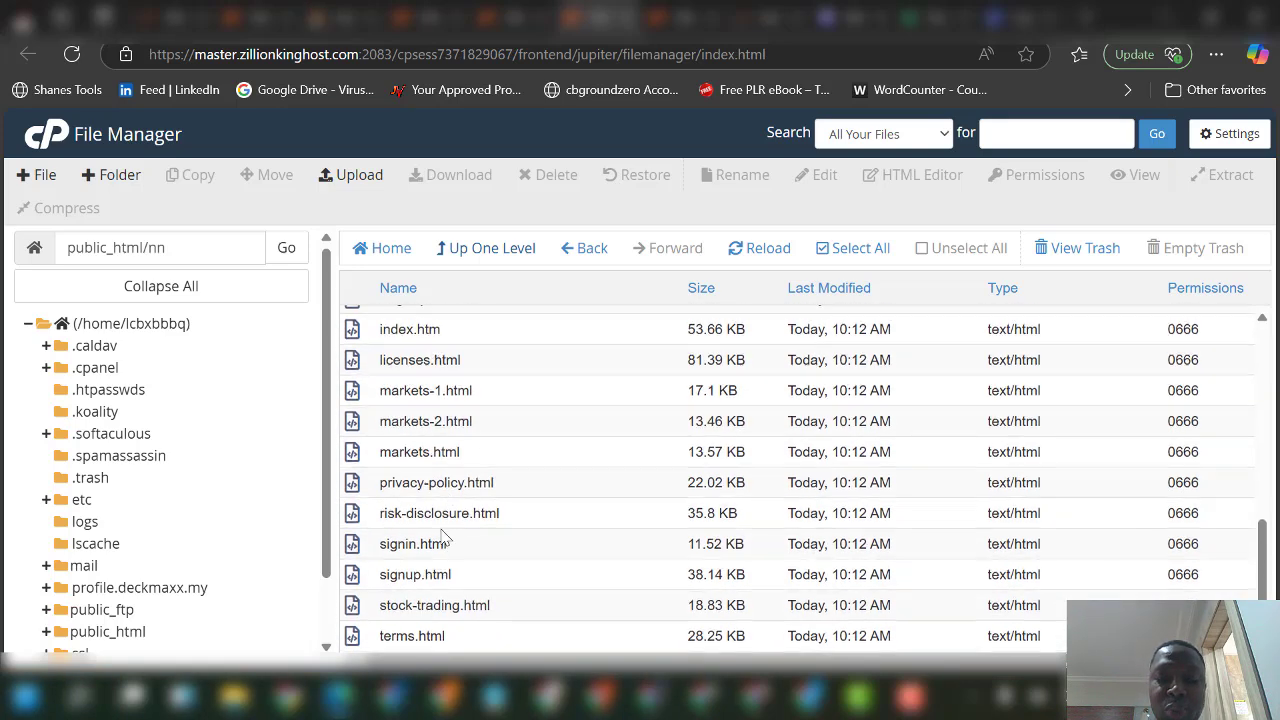
{"action": "scroll", "coordinate": [443, 530], "scroll_direction": "up", "scroll_amount": 10}
{"action": "scroll", "coordinate": [443, 525], "scroll_direction": "down", "scroll_amount": 5}
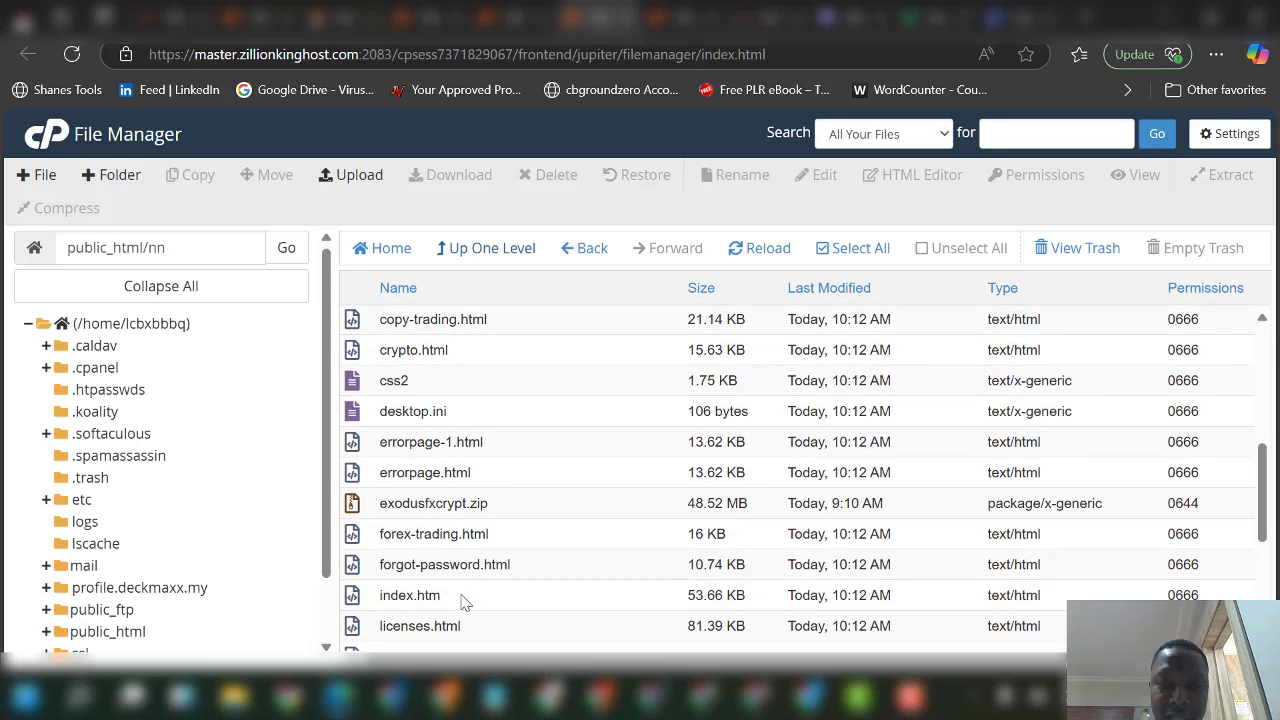
{"action": "right_click", "coordinate": [465, 600]}
{"action": "left_click", "coordinate": [500, 431]}
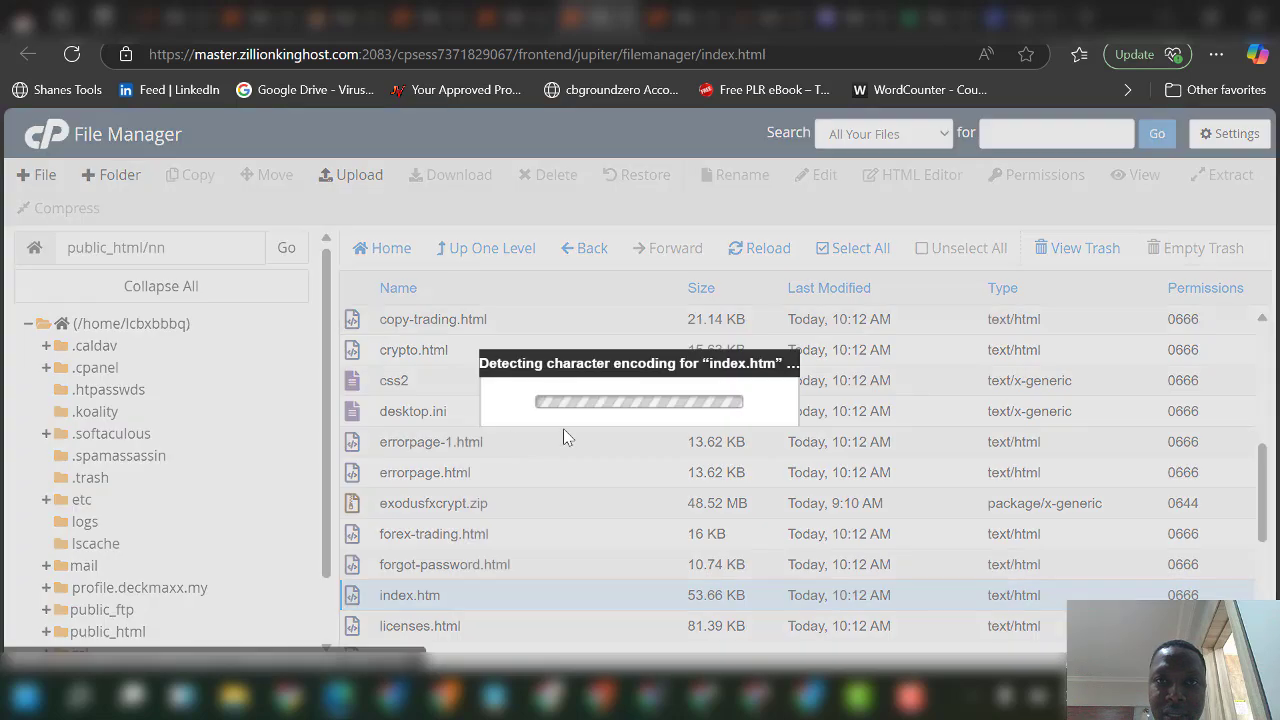
{"action": "left_click", "coordinate": [818, 541]}
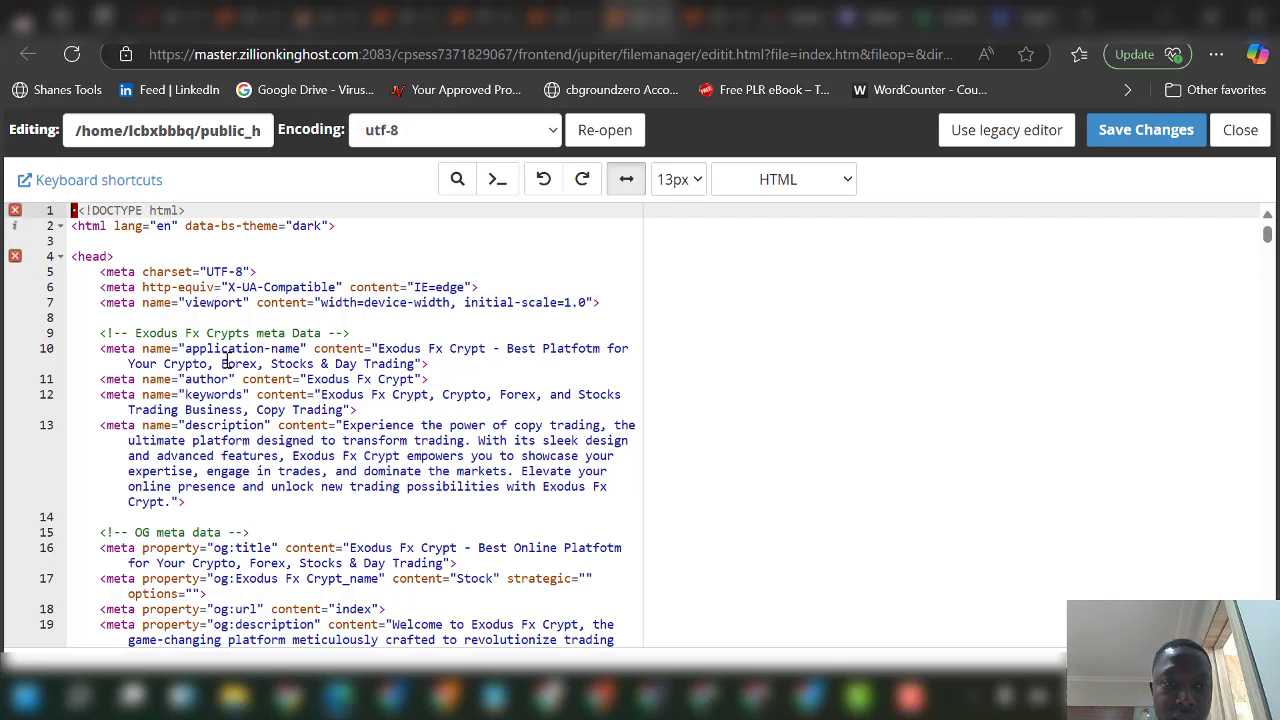
Step: Examine index.htm for the Exodus Fx Crypt site name and the exodusfxcrypt.com domain in its sign-in and sign-up links
{"action": "left_click_drag", "start_coordinate": [203, 332], "coordinate": [143, 332]}
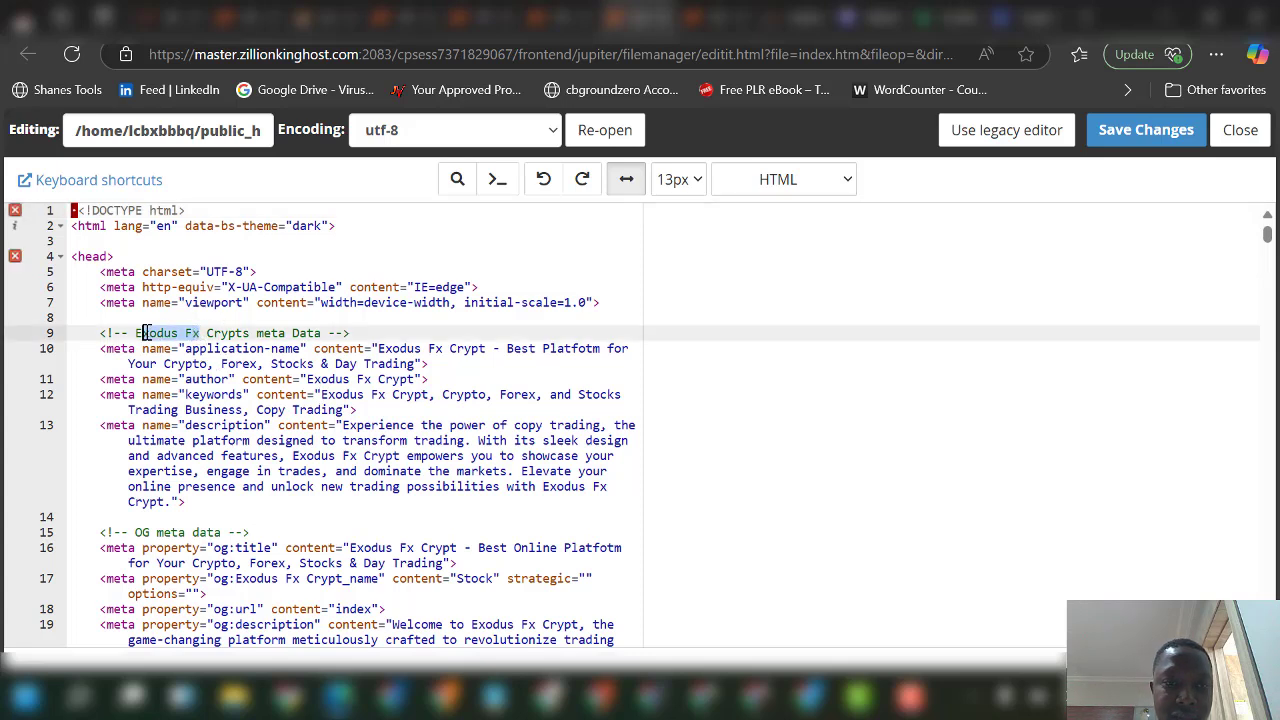
{"action": "left_click", "coordinate": [443, 348]}
{"action": "scroll", "coordinate": [420, 420], "scroll_direction": "down", "scroll_amount": 10}
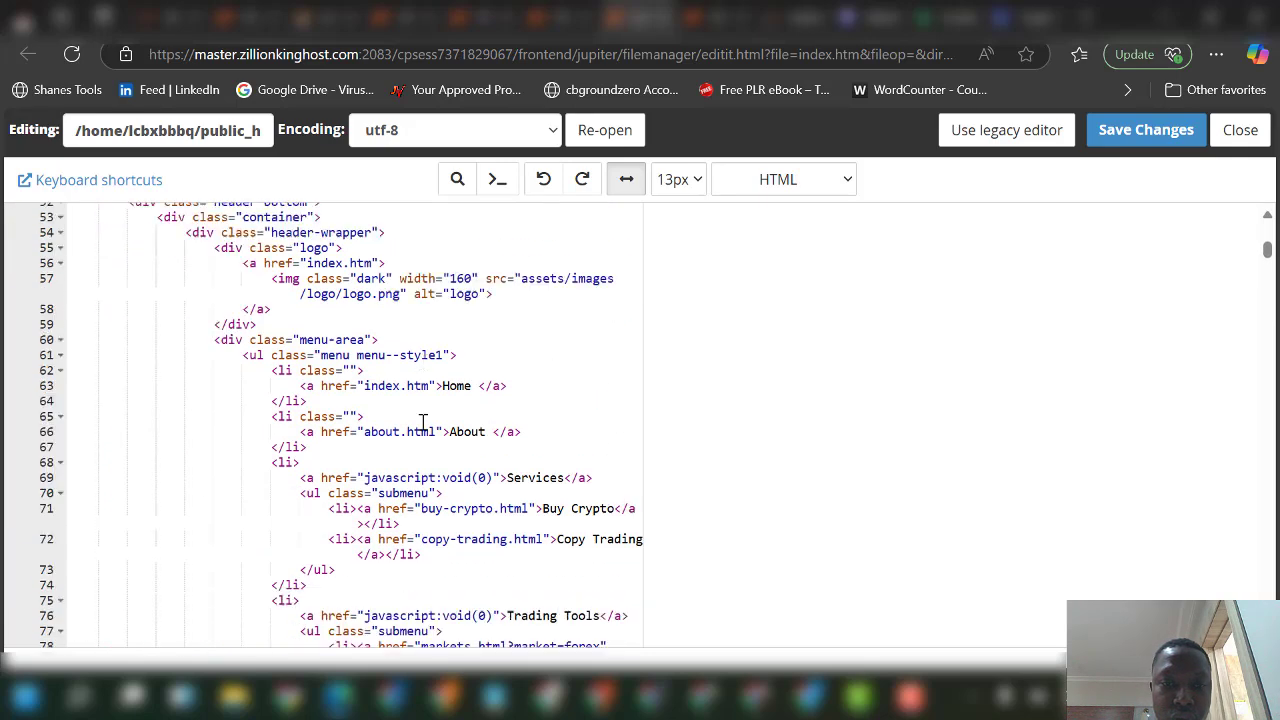
{"action": "scroll", "coordinate": [423, 421], "scroll_direction": "down", "scroll_amount": 5}
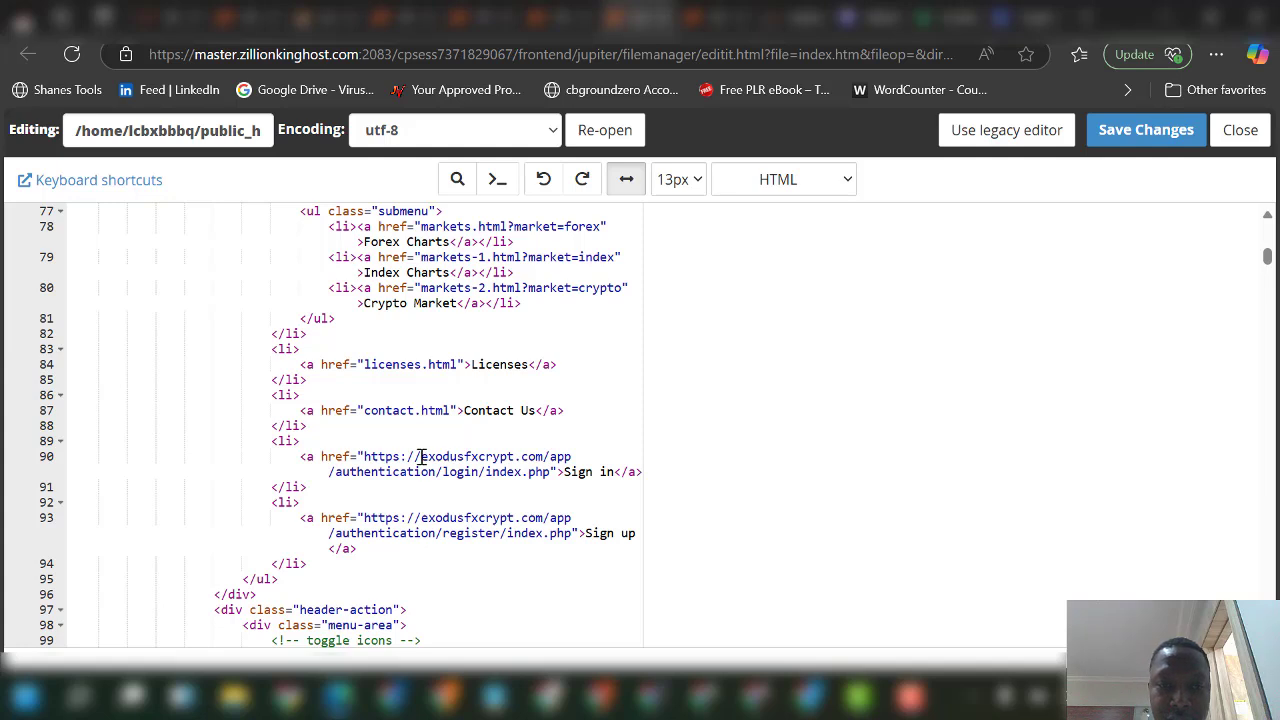
{"action": "left_click_drag", "start_coordinate": [421, 457], "coordinate": [545, 457]}
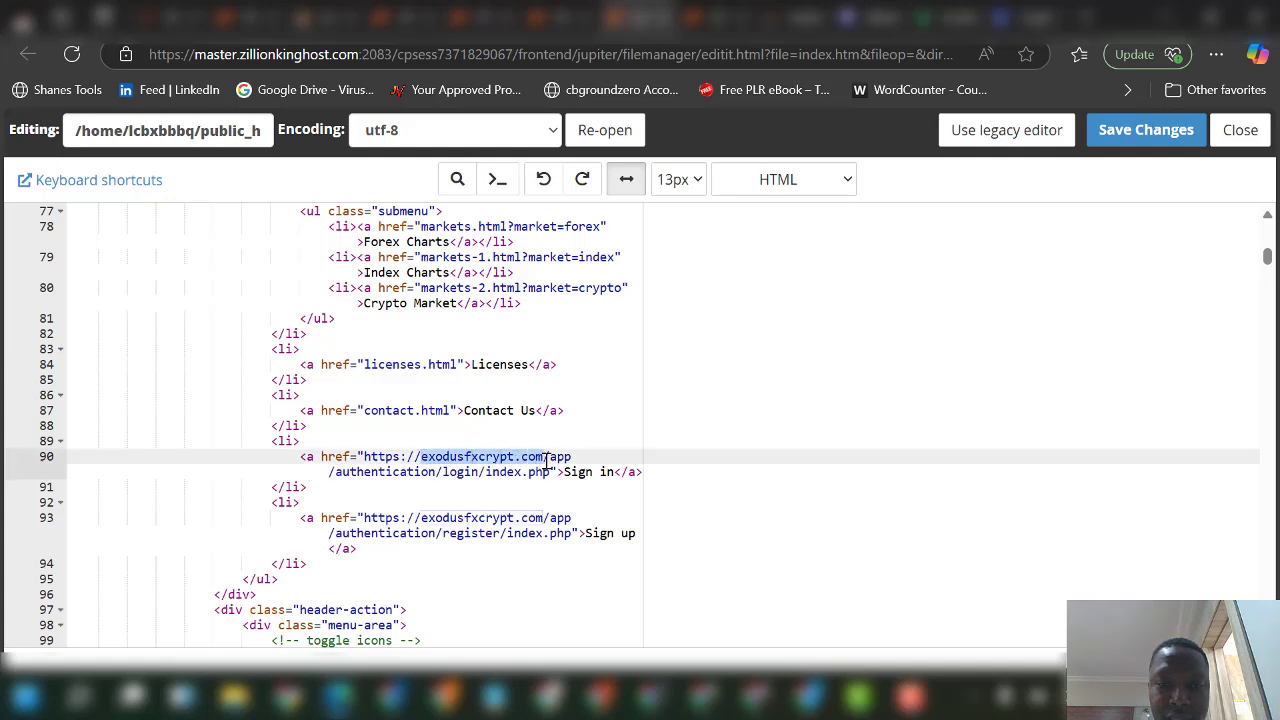
{"action": "scroll", "coordinate": [471, 491], "scroll_direction": "down", "scroll_amount": 5}
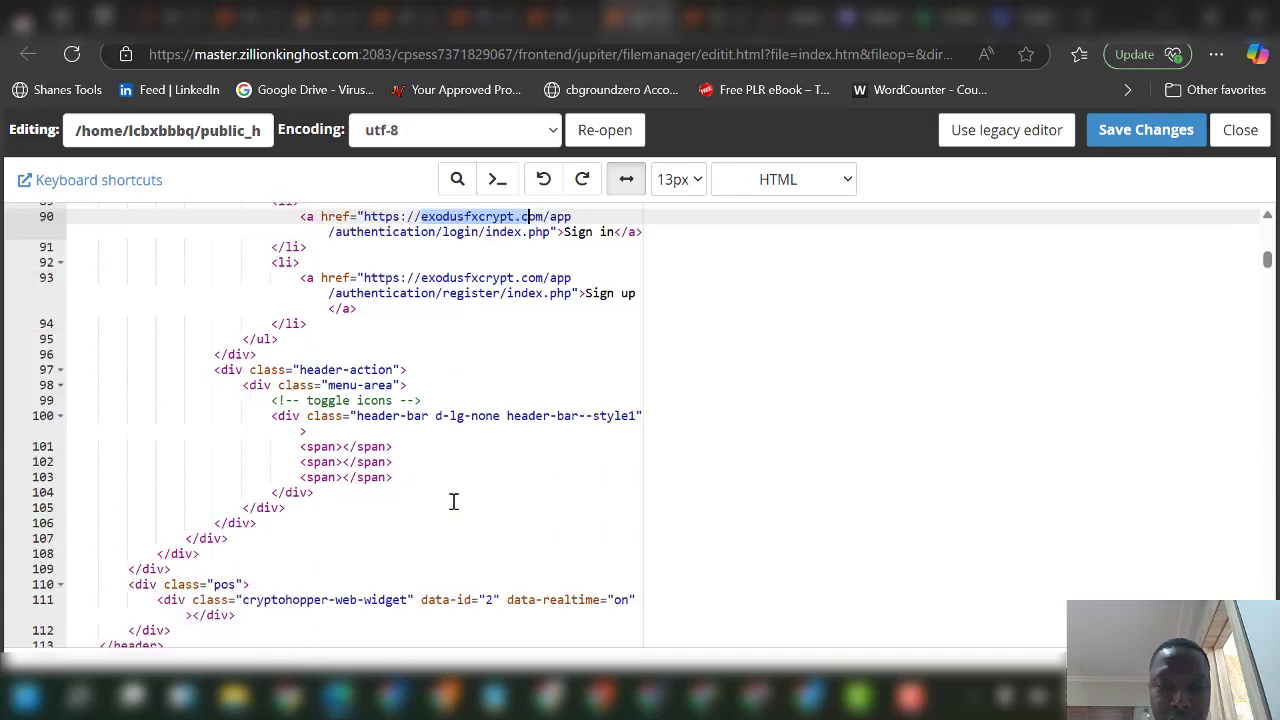
{"action": "scroll", "coordinate": [451, 500], "scroll_direction": "up", "scroll_amount": 6}
{"action": "scroll", "coordinate": [470, 480], "scroll_direction": "down", "scroll_amount": 8}
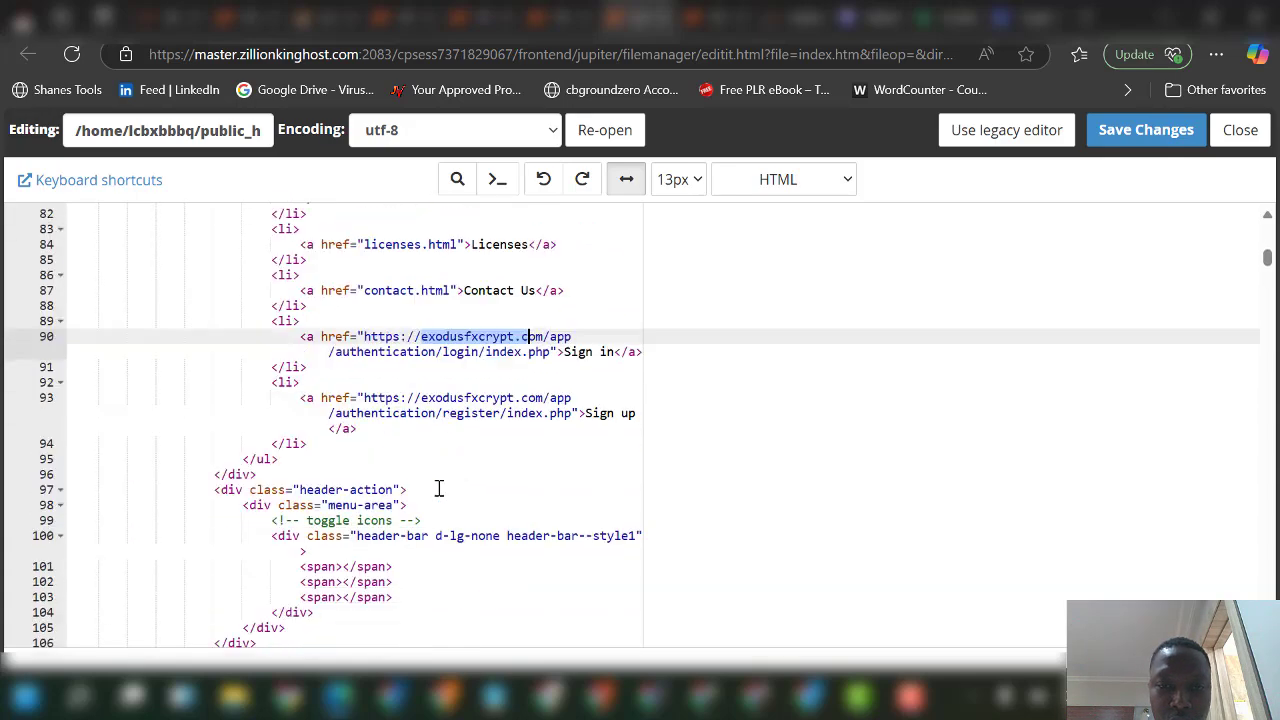
{"action": "scroll", "coordinate": [463, 480], "scroll_direction": "down", "scroll_amount": 2}
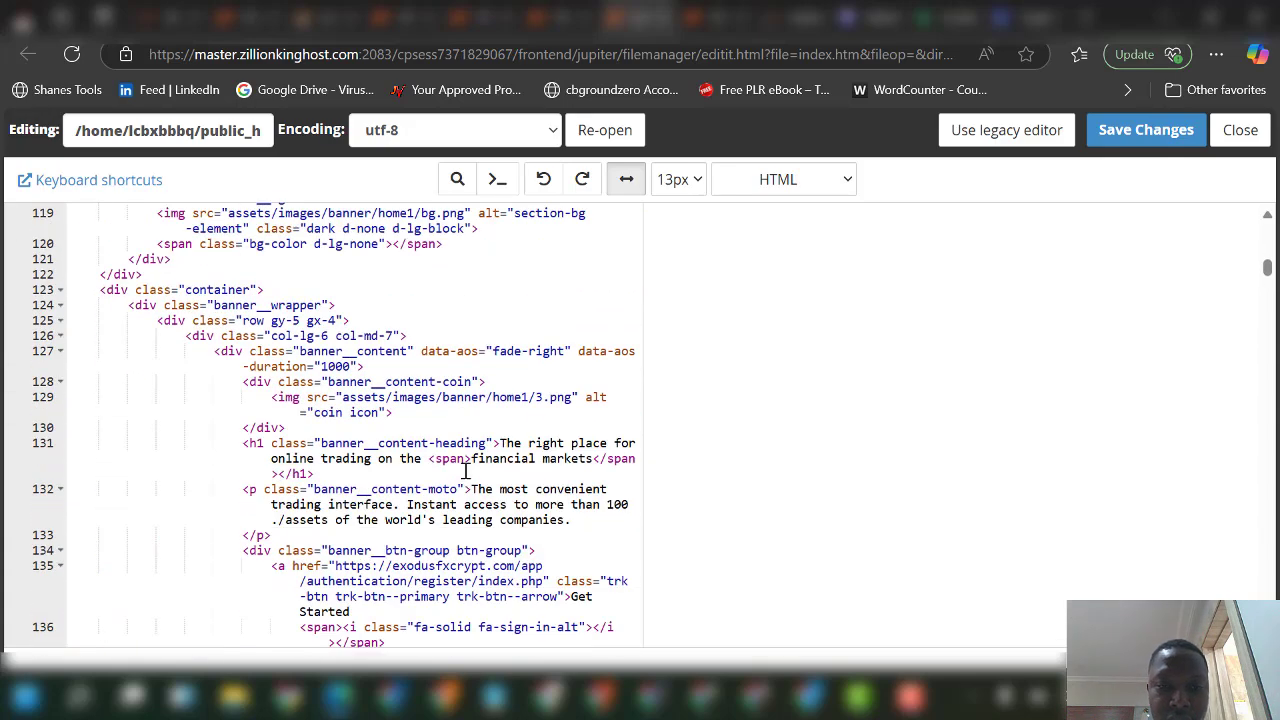
{"action": "scroll", "coordinate": [465, 470], "scroll_direction": "down", "scroll_amount": 4}
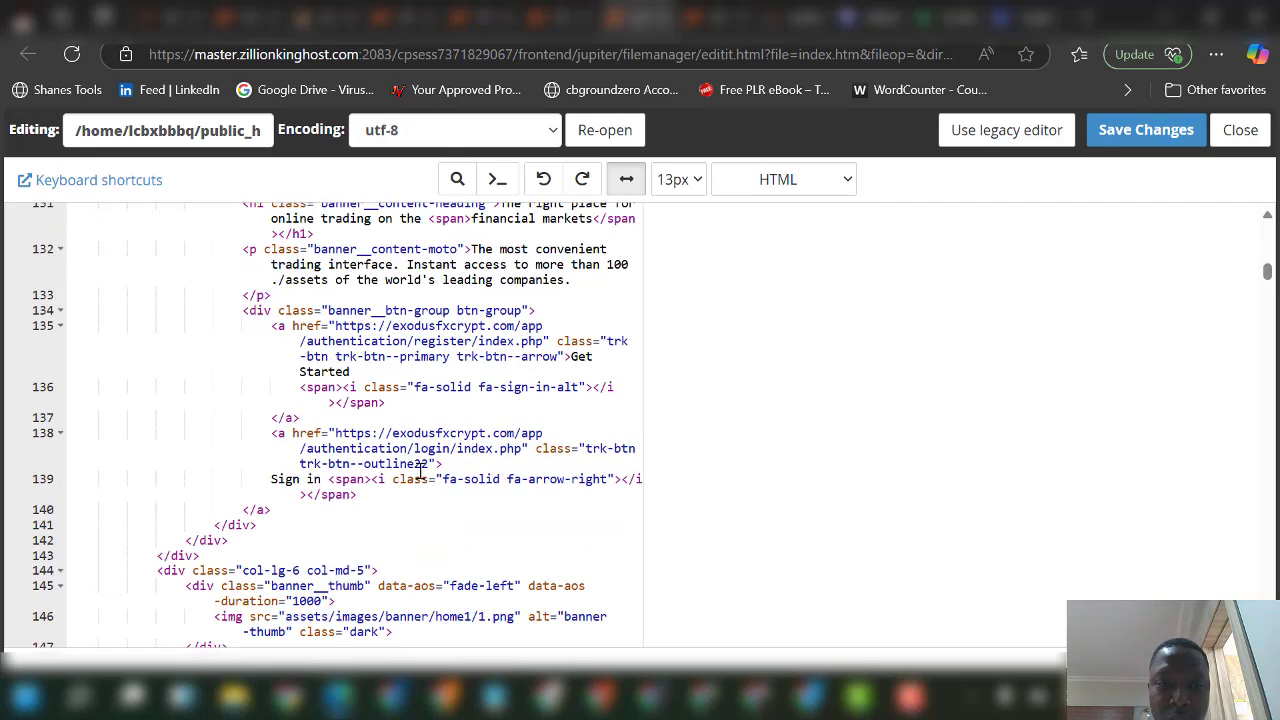
{"action": "scroll", "coordinate": [421, 465], "scroll_direction": "up", "scroll_amount": 10}
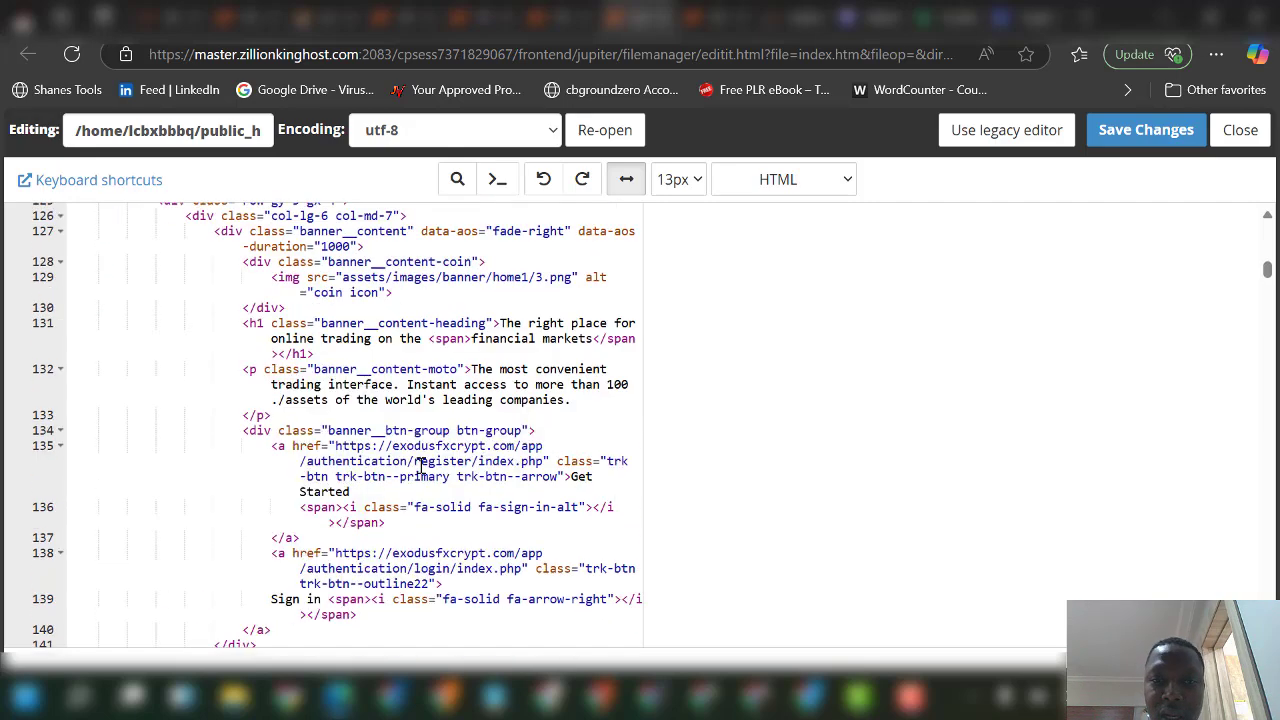
{"action": "scroll", "coordinate": [421, 465], "scroll_direction": "up", "scroll_amount": 4}
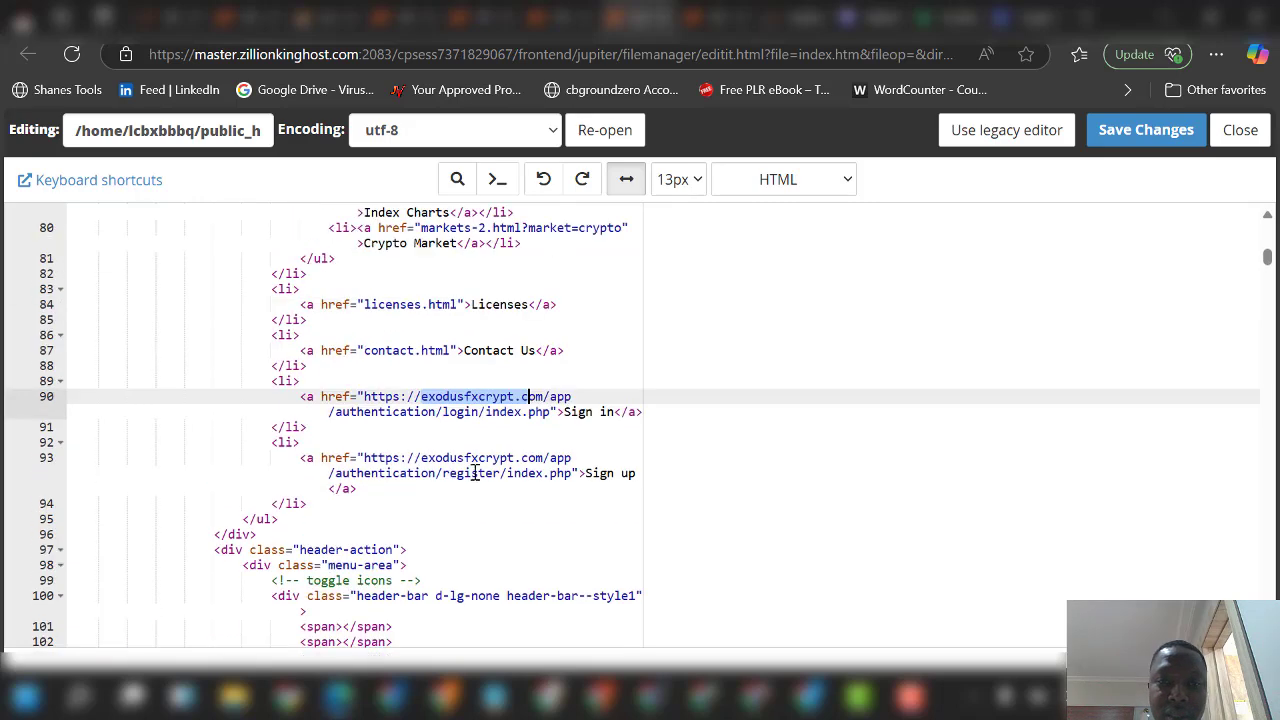
Step: Replace all occurrences of exodusfxcrypt.com in index.htm with deckmaxx.my, copied from the address of the live Exodus site
{"action": "left_click", "coordinate": [501, 412]}
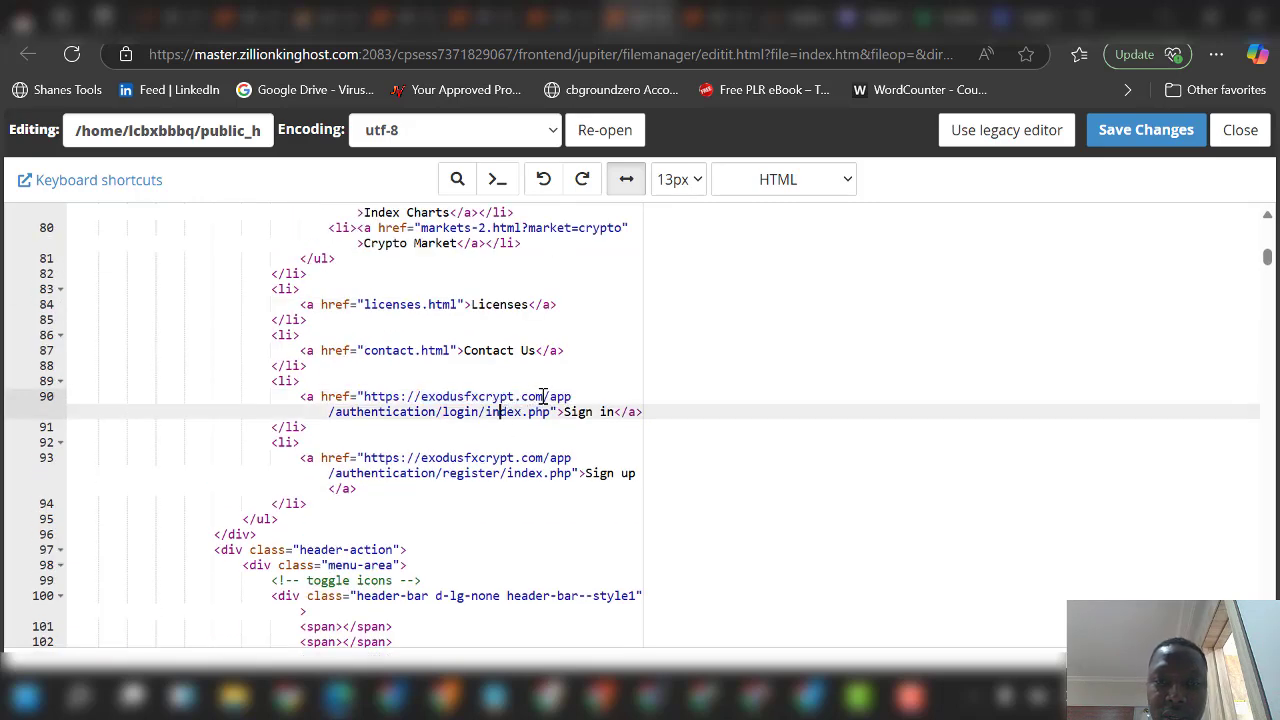
{"action": "left_click_drag", "start_coordinate": [543, 397], "coordinate": [418, 397]}
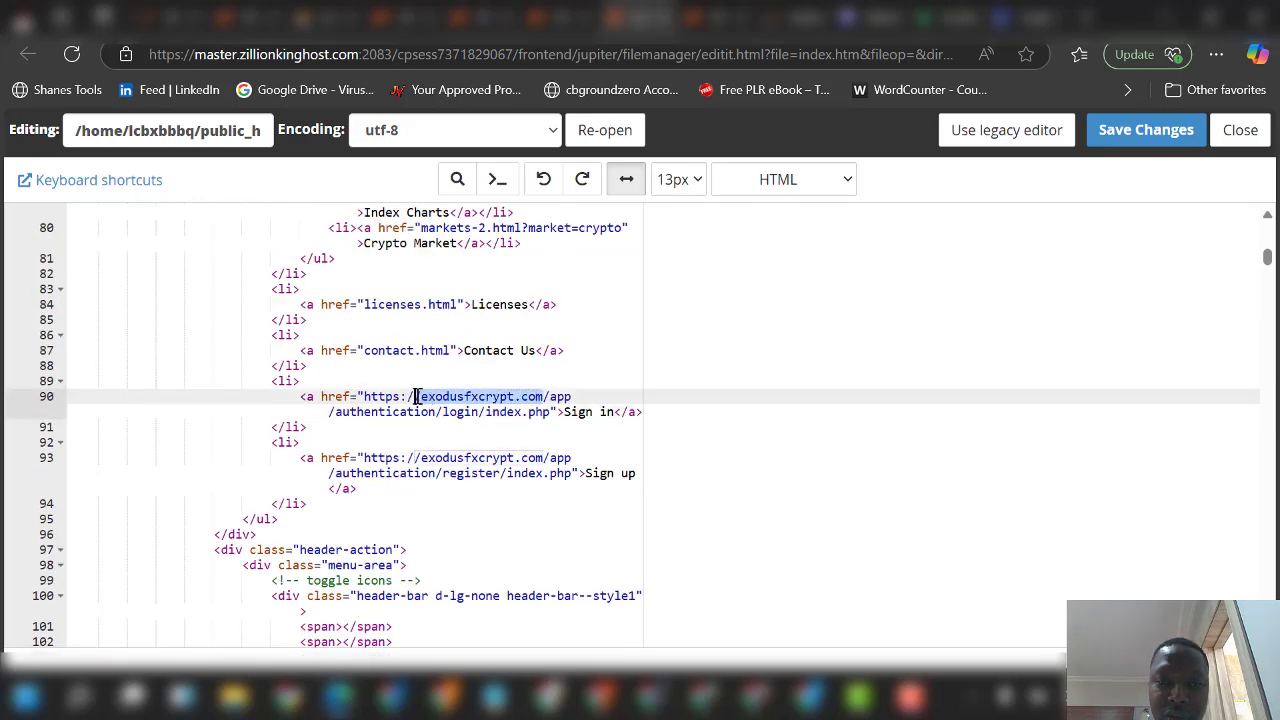
{"action": "scroll", "coordinate": [430, 418], "scroll_direction": "down", "scroll_amount": 4}
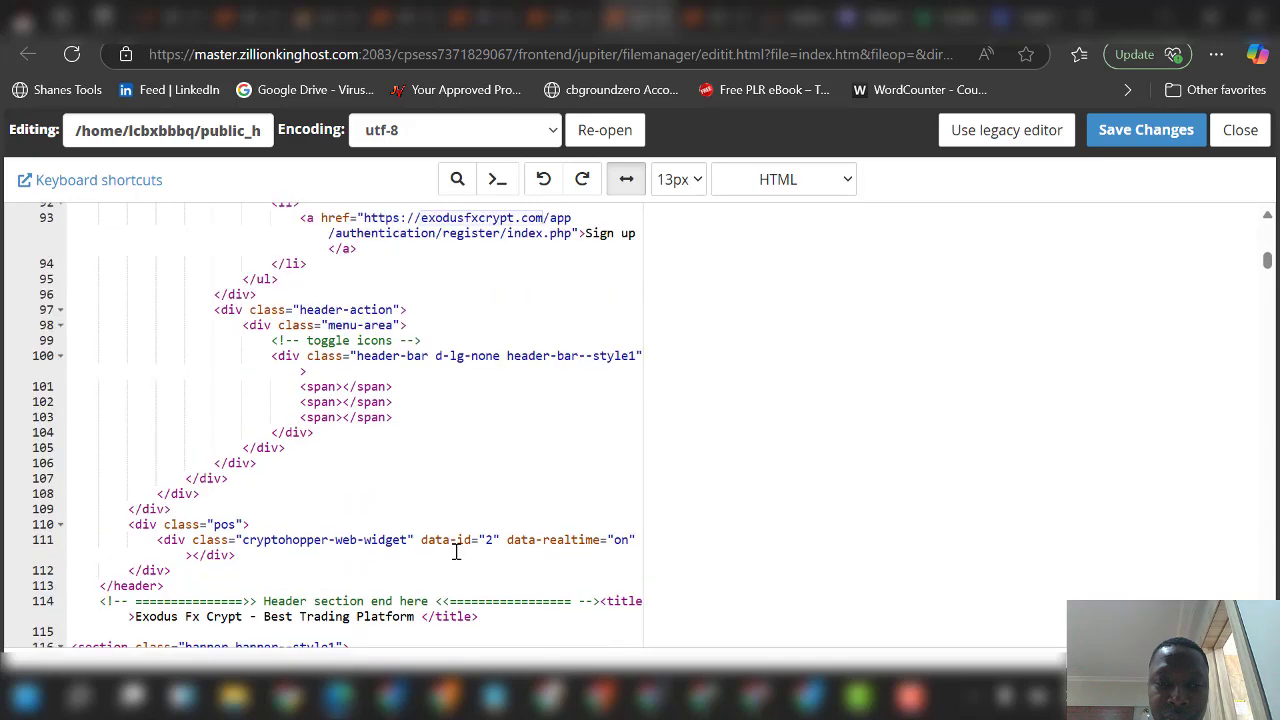
{"action": "scroll", "coordinate": [451, 560], "scroll_direction": "up", "scroll_amount": 6}
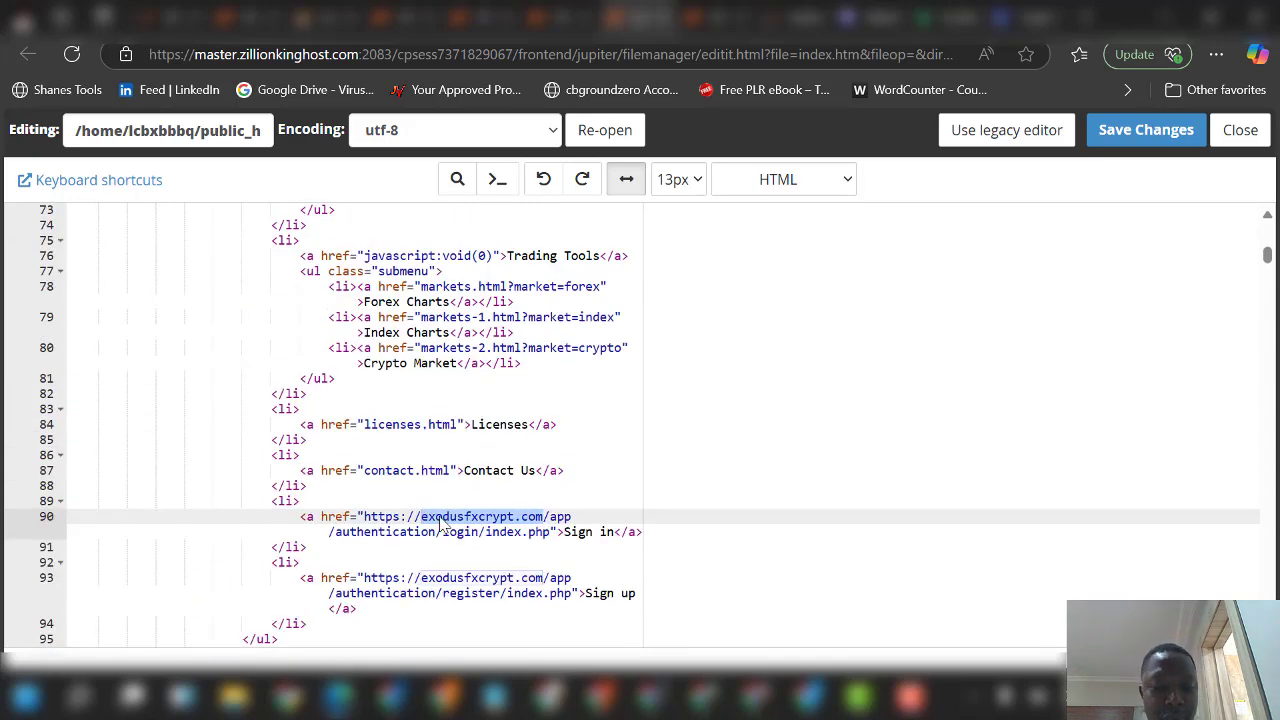
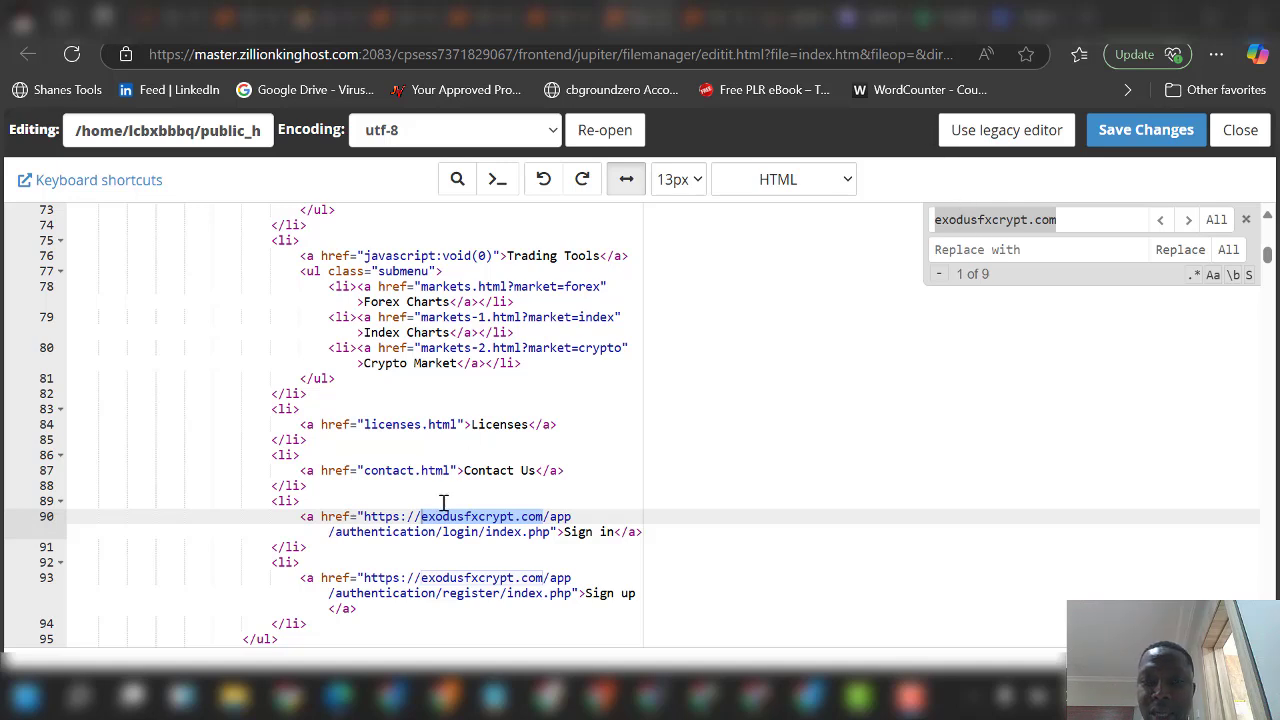
{"action": "left_click", "coordinate": [940, 250]}
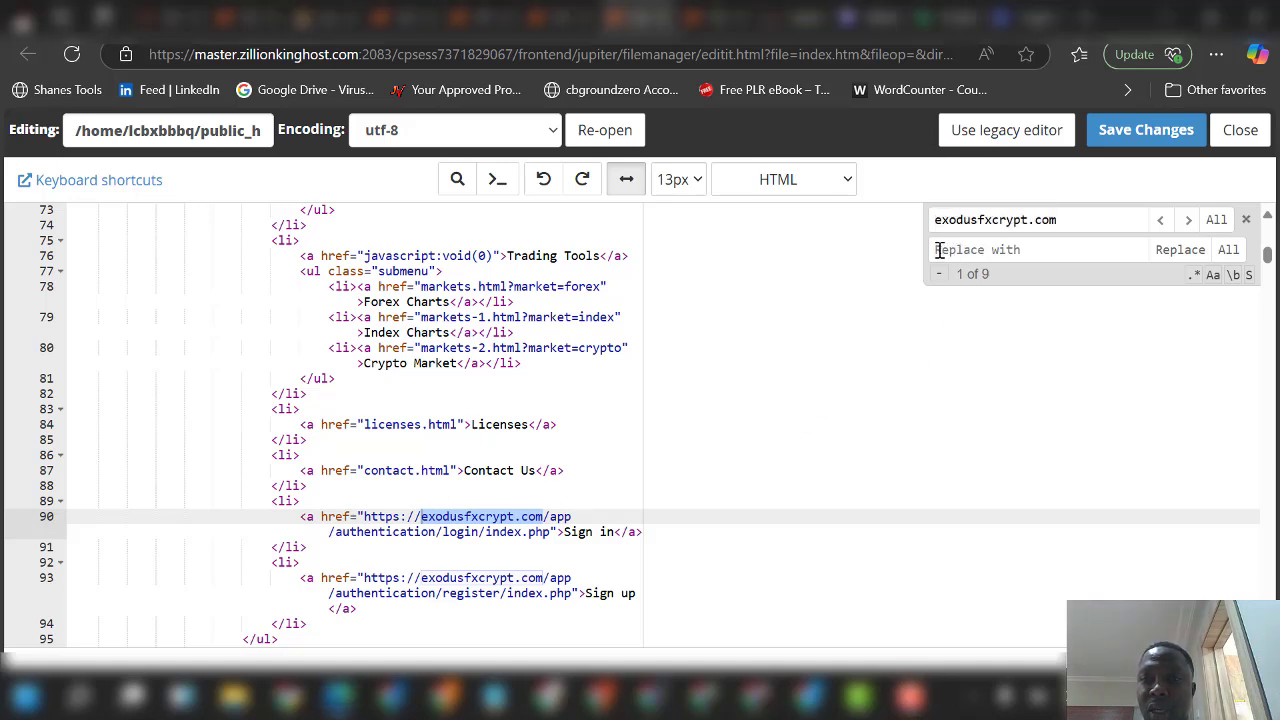
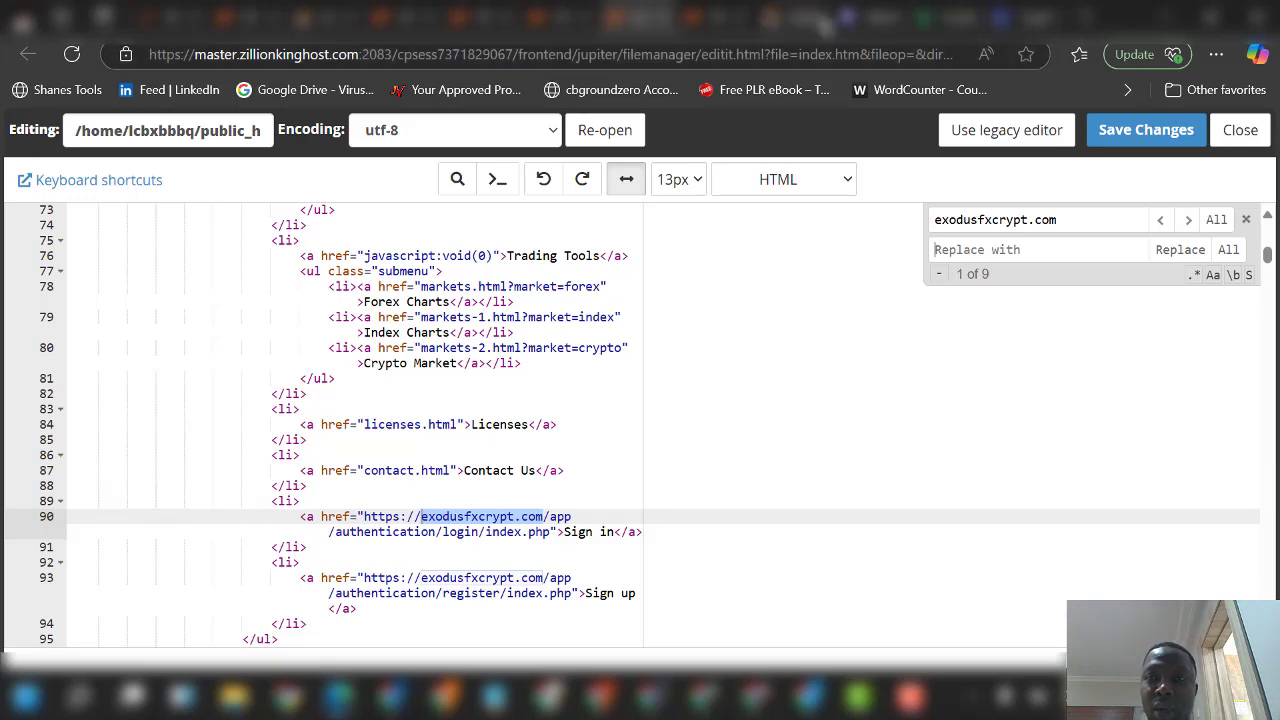
{"action": "key", "text": "ctrl+Tab"}
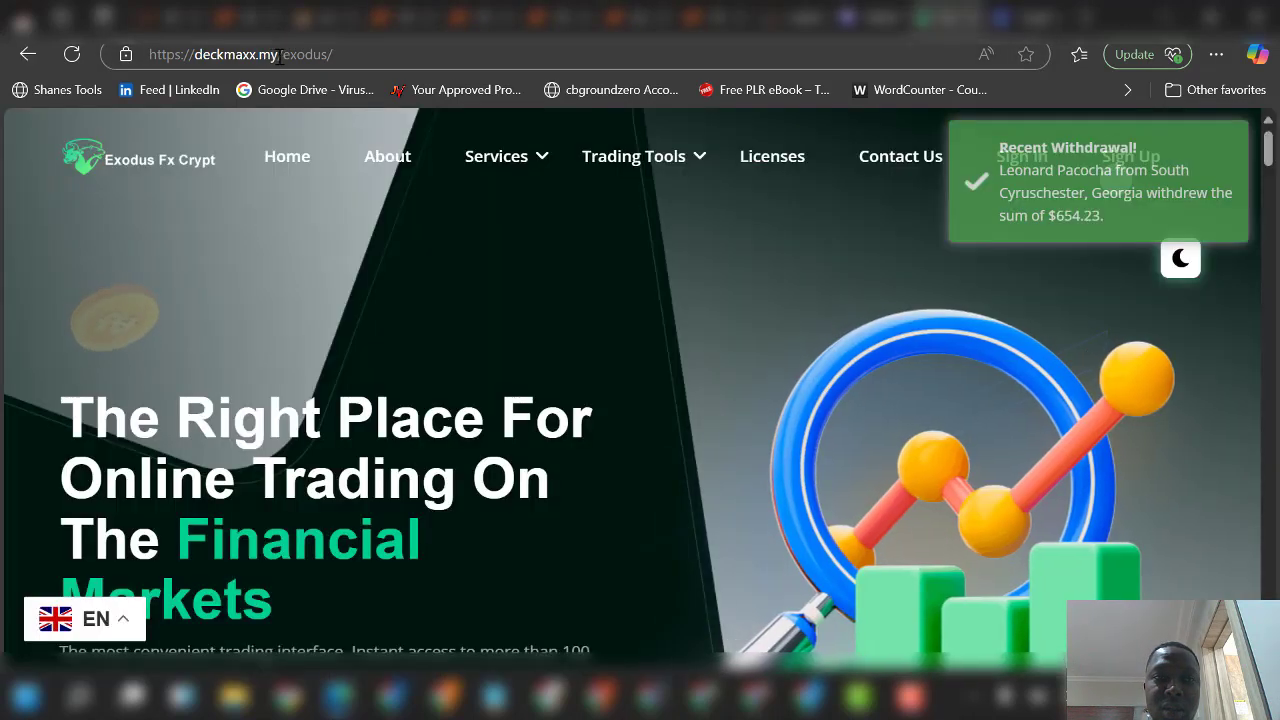
{"action": "double_click", "coordinate": [234, 55]}
{"action": "right_click", "coordinate": [233, 60]}
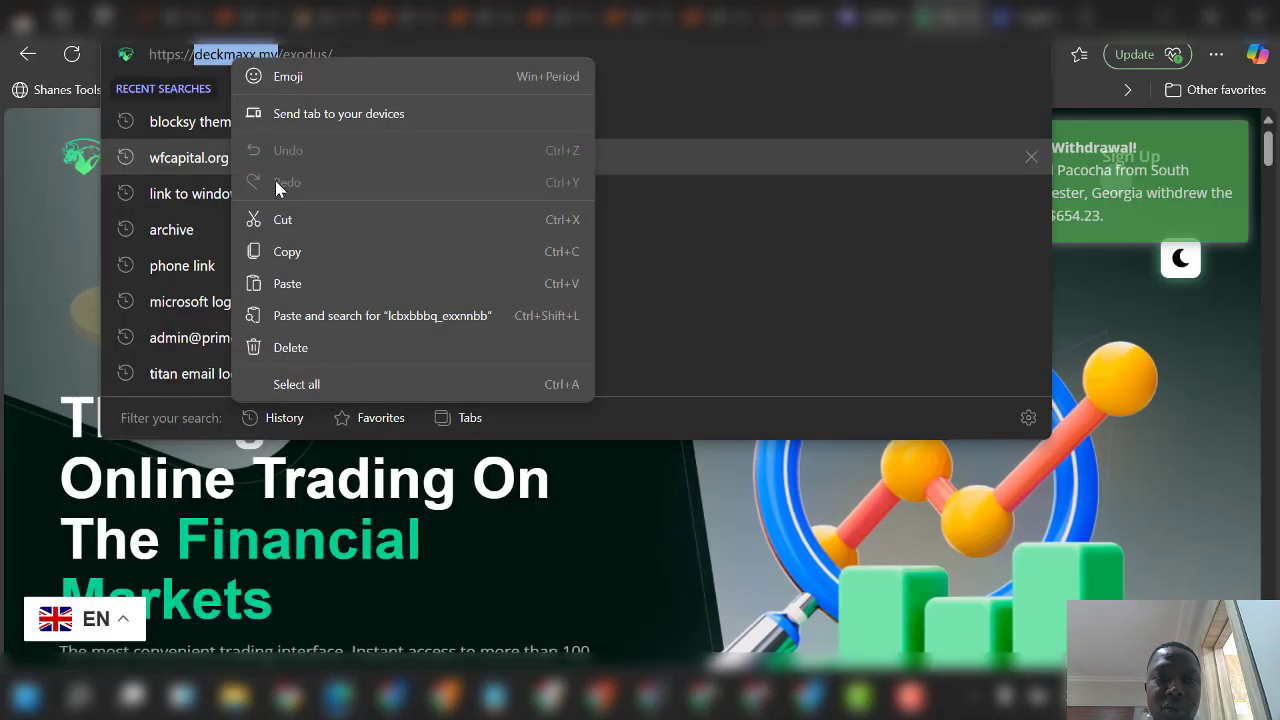
{"action": "left_click", "coordinate": [290, 248]}
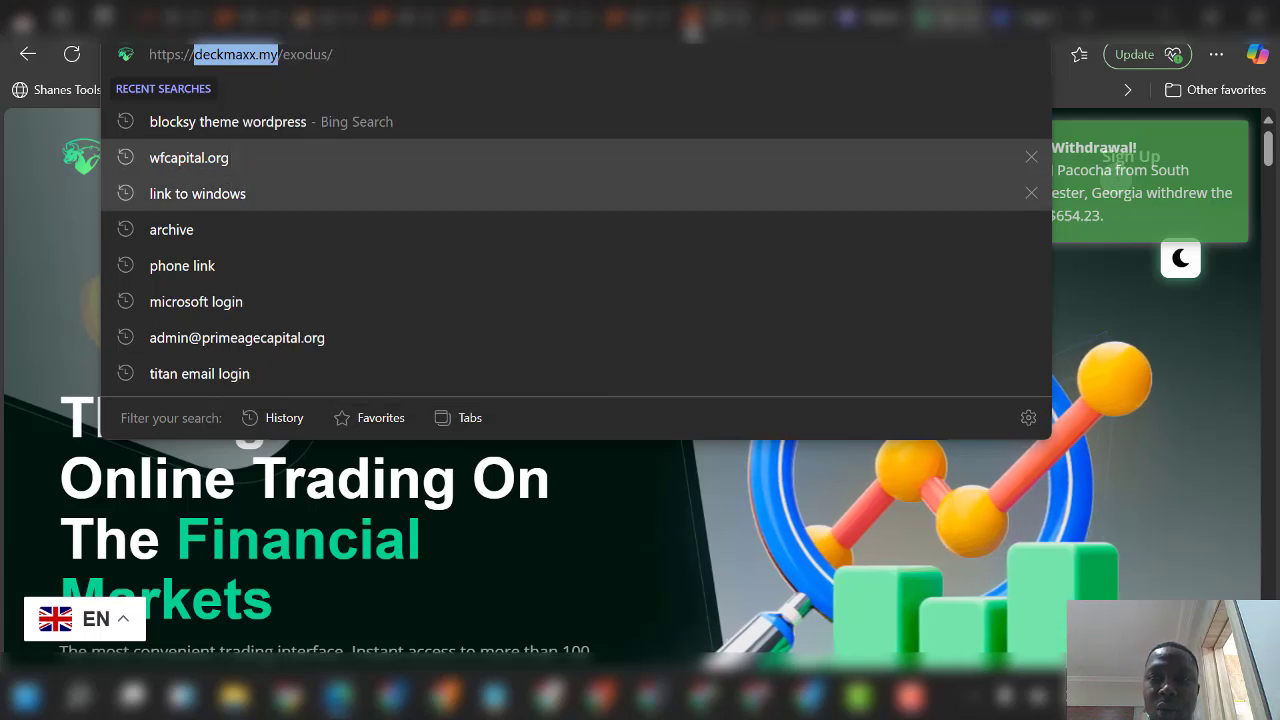
{"action": "key", "text": "ctrl+shift+Tab"}
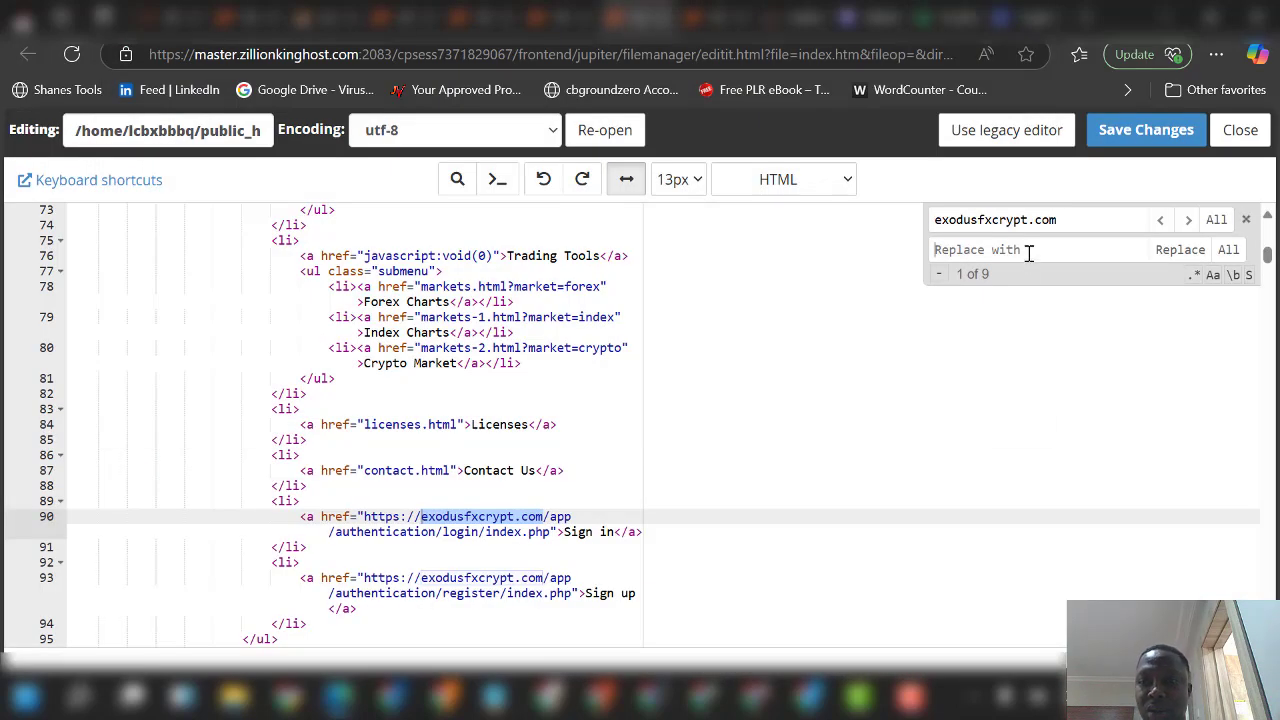
{"action": "key", "text": "ctrl+v"}
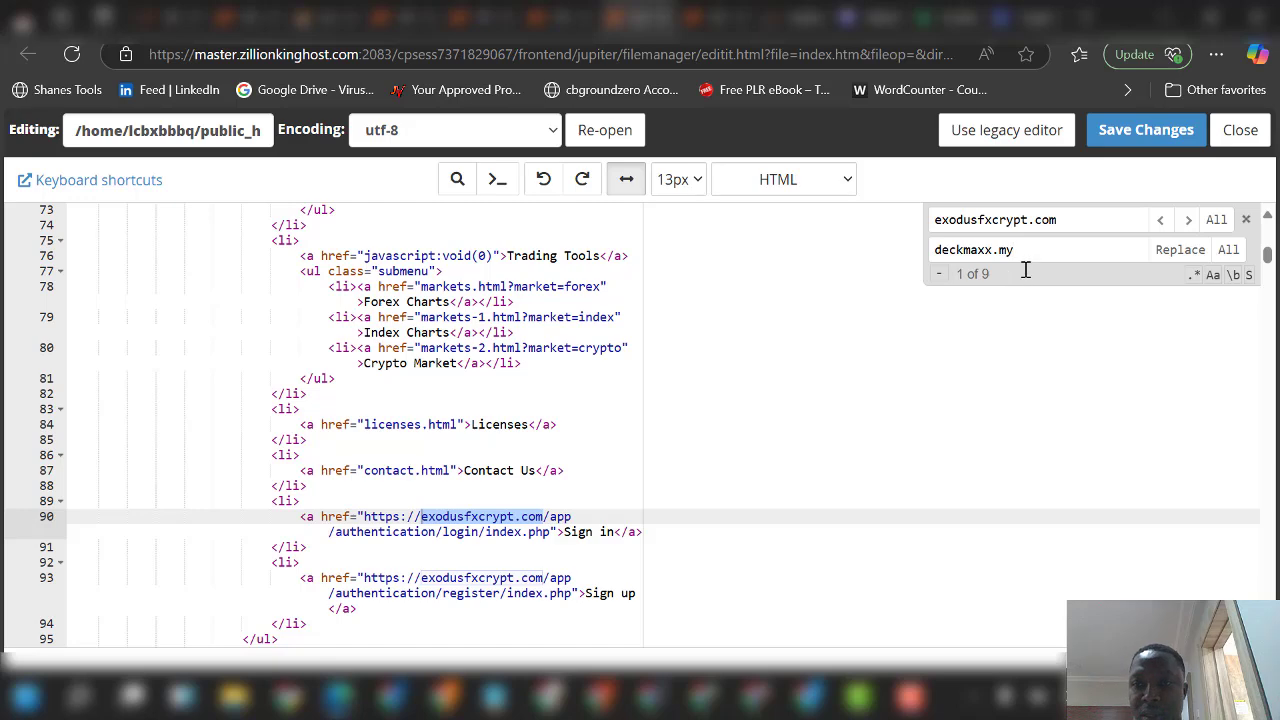
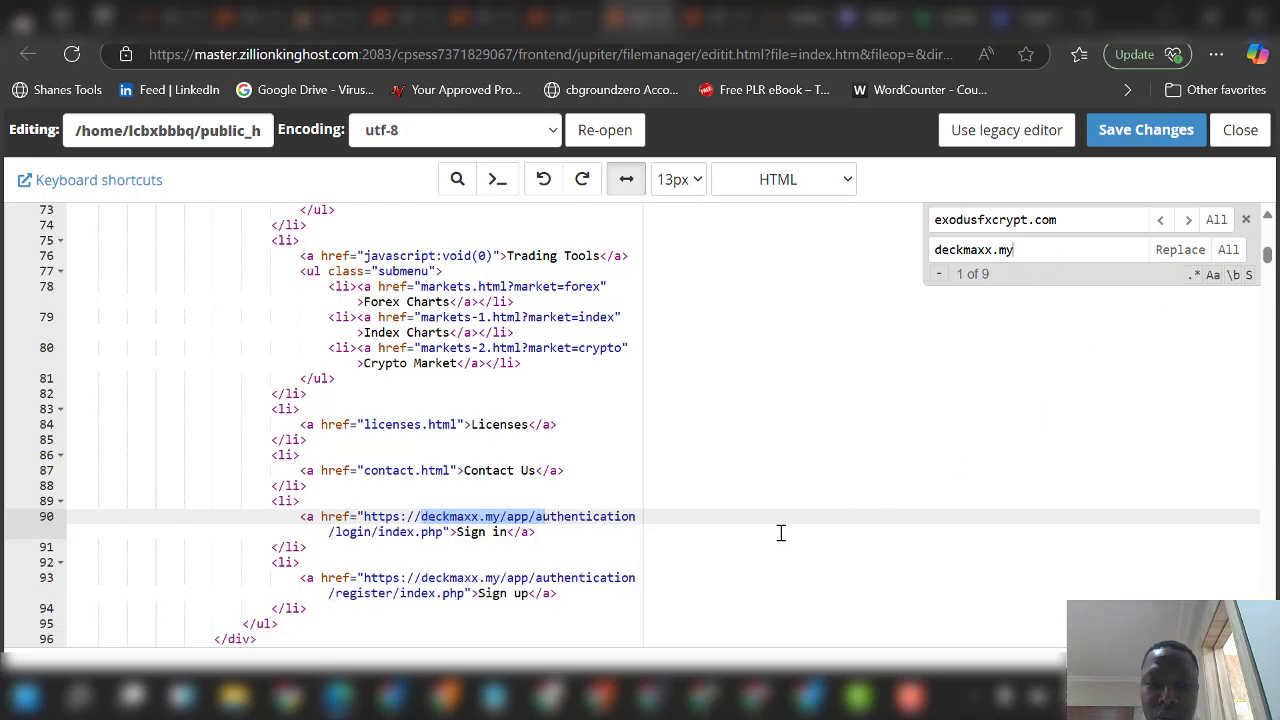
Step: Search index.htm for the site name Exodus Fx, taken from the og:description meta tag
{"action": "scroll", "coordinate": [491, 488], "scroll_direction": "up", "scroll_amount": 10}
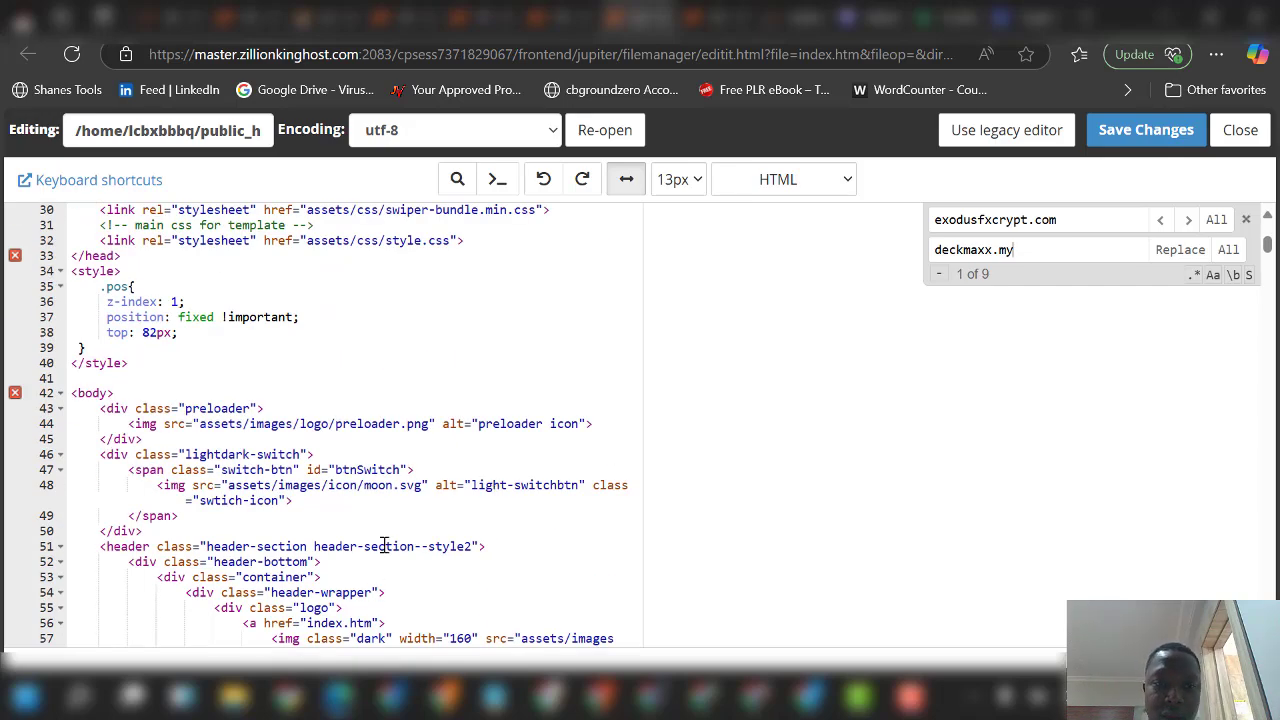
{"action": "scroll", "coordinate": [418, 527], "scroll_direction": "up", "scroll_amount": 6}
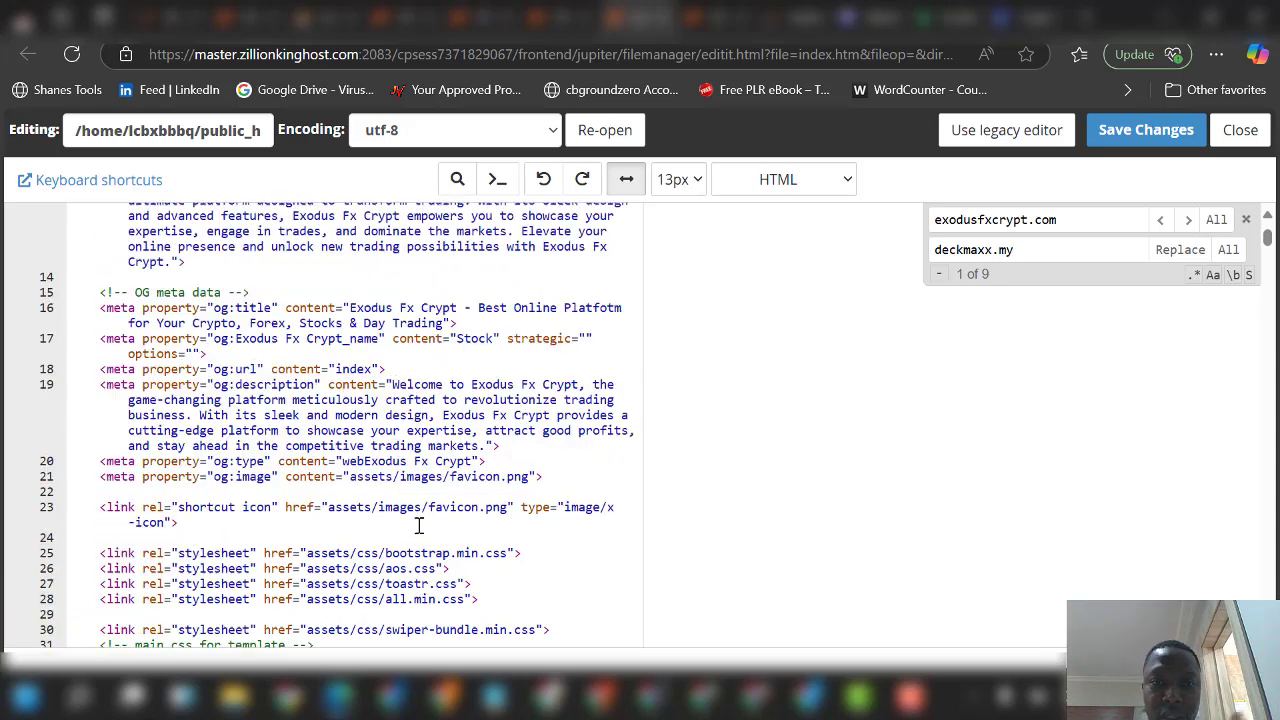
{"action": "left_click", "coordinate": [537, 386]}
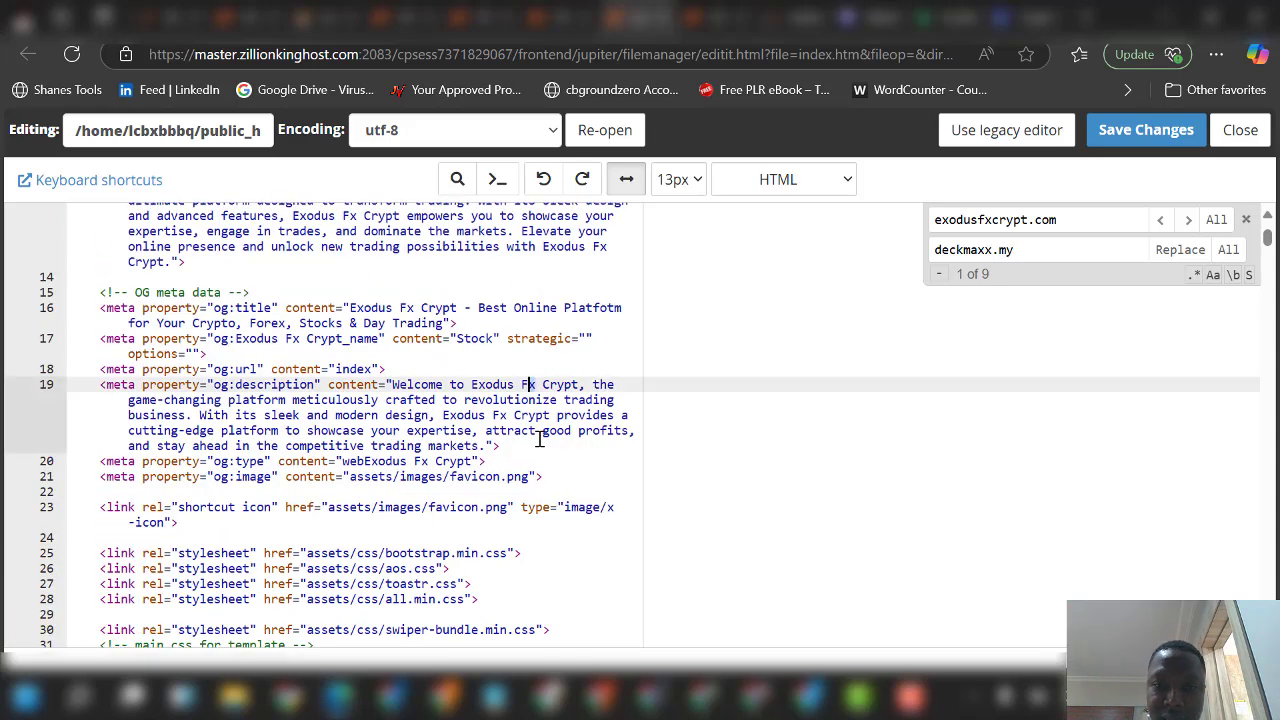
{"action": "key", "text": "ctrl+shift+Left"}
{"action": "key", "text": "ctrl+shift+Left"}
{"action": "key", "text": "ctrl+f"}
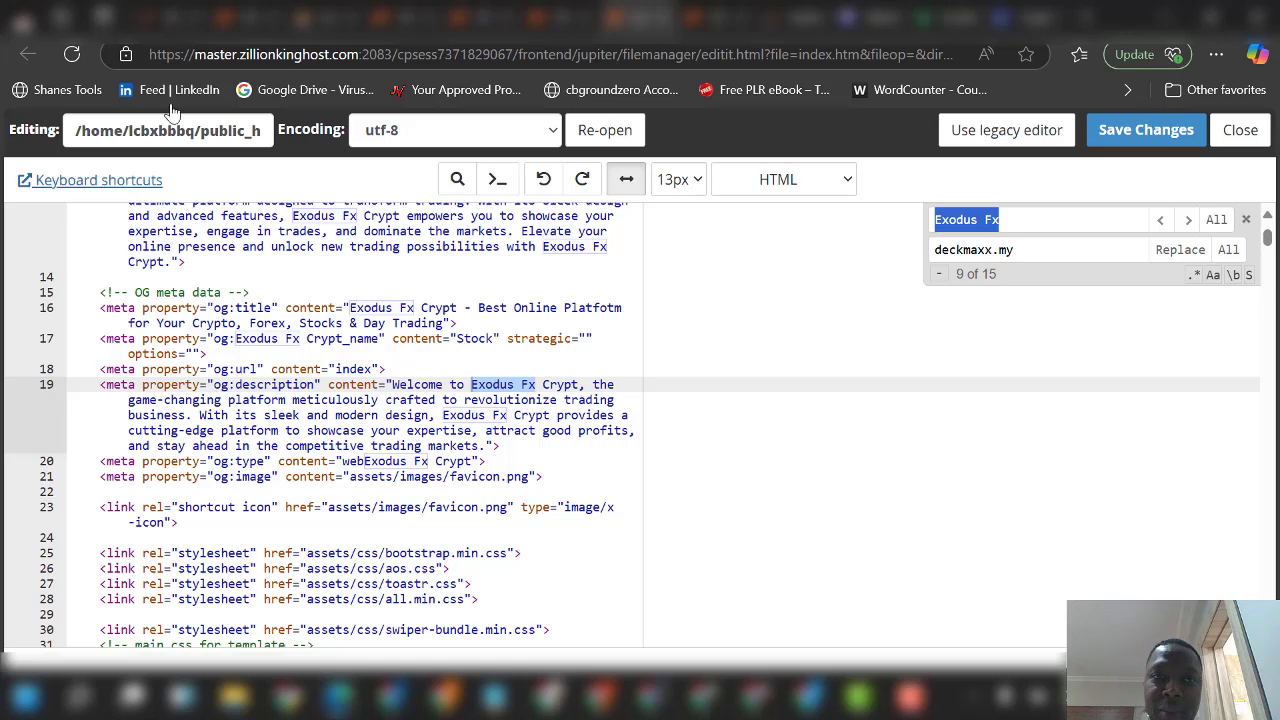
Step: Switch to phpMyAdmin and browse the settings and admin tables of the lcbxbbbq_exxnnbb database
{"action": "left_click", "coordinate": [310, 18]}
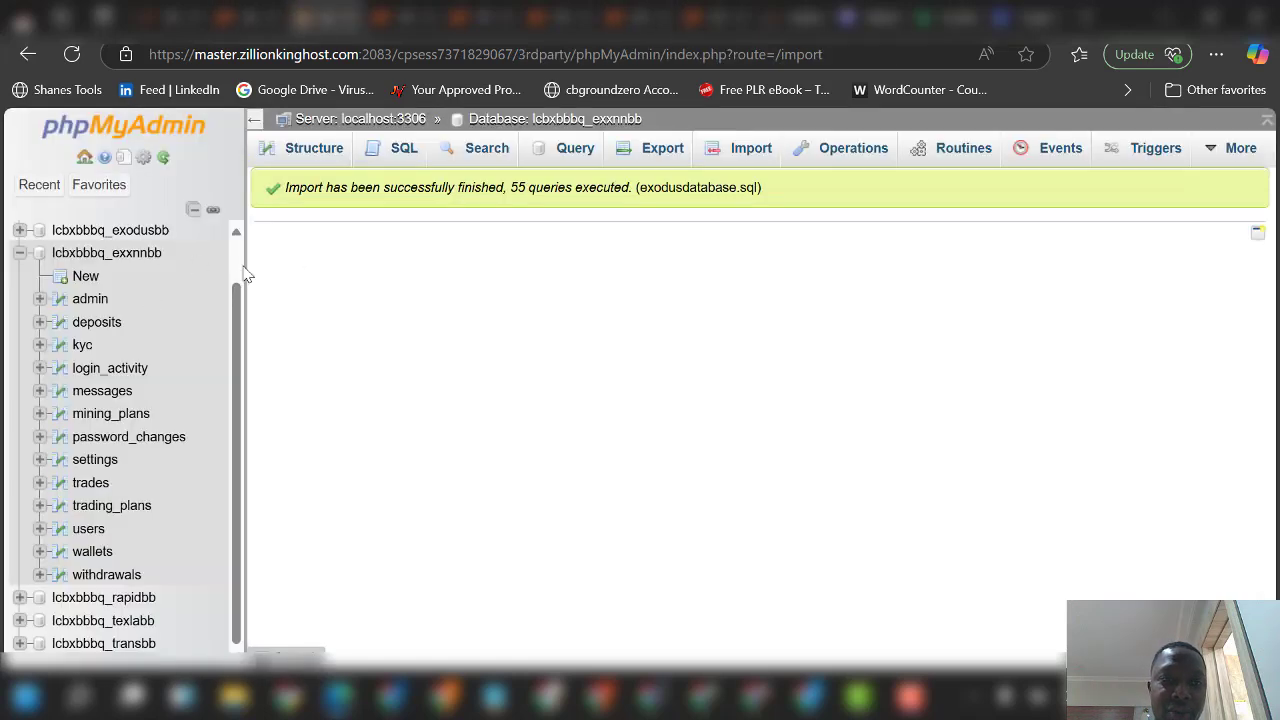
{"action": "left_click", "coordinate": [112, 470]}
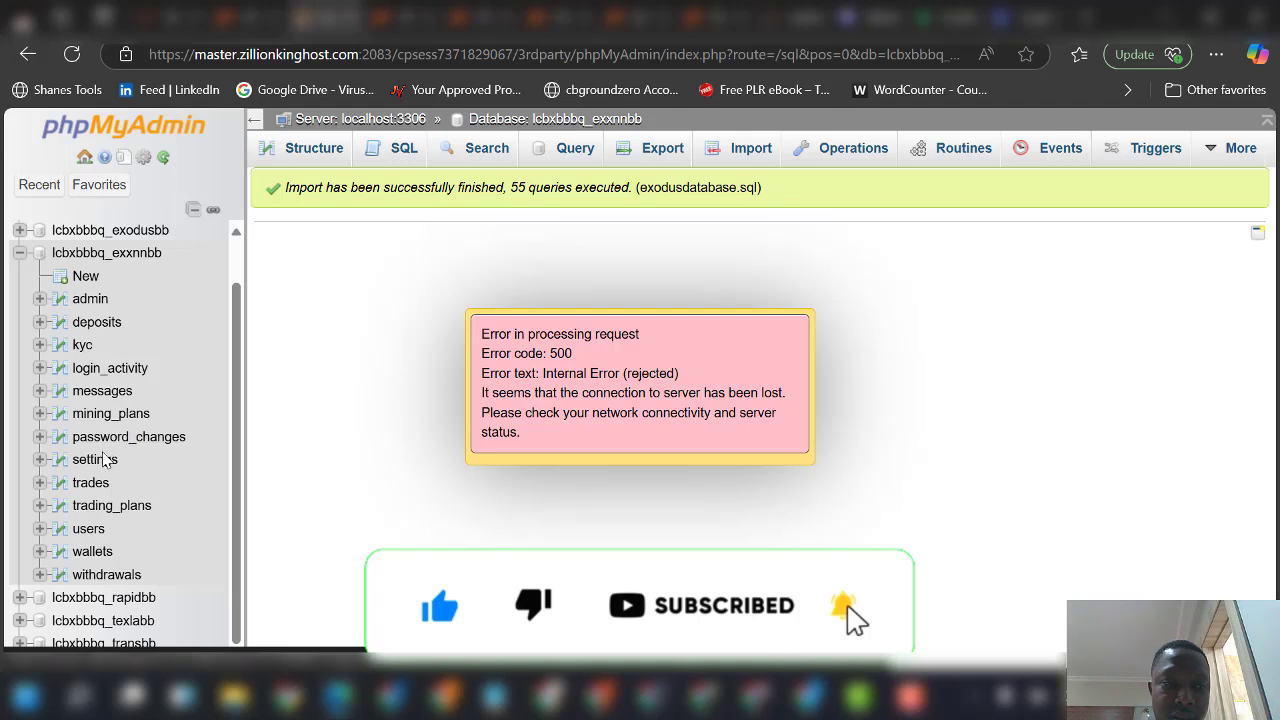
{"action": "left_click", "coordinate": [100, 461]}
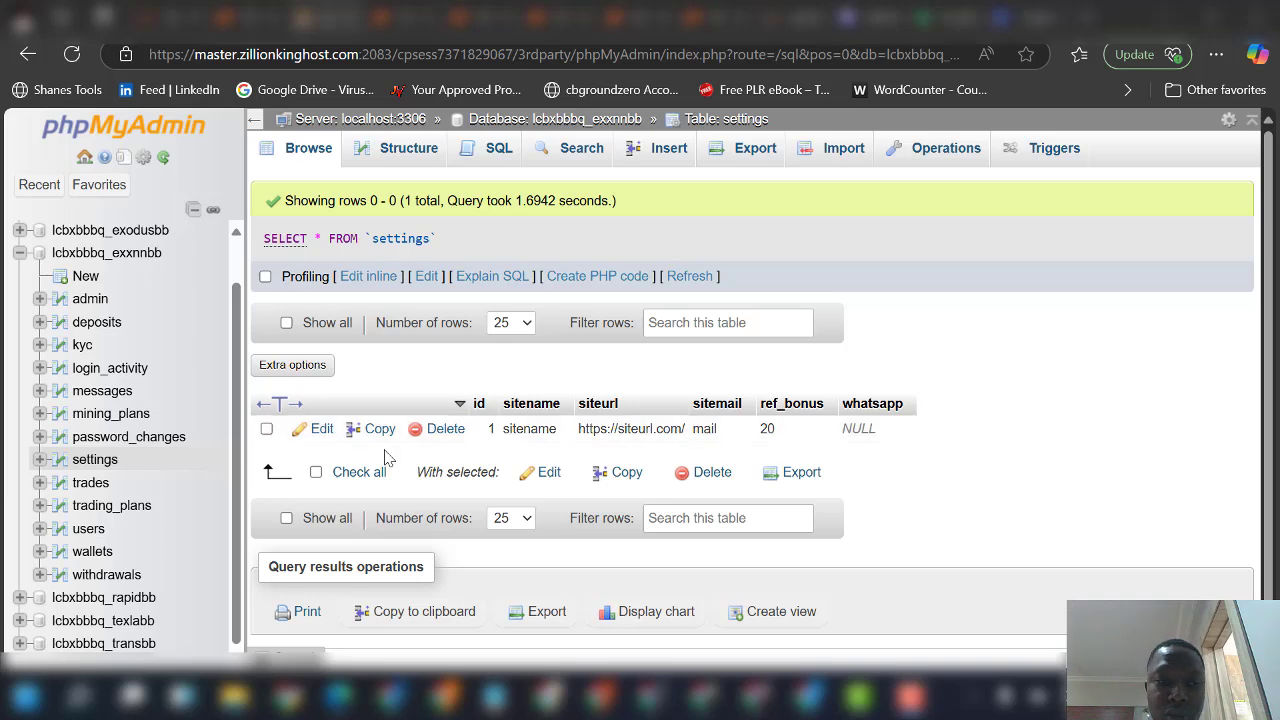
{"action": "left_click", "coordinate": [92, 300]}
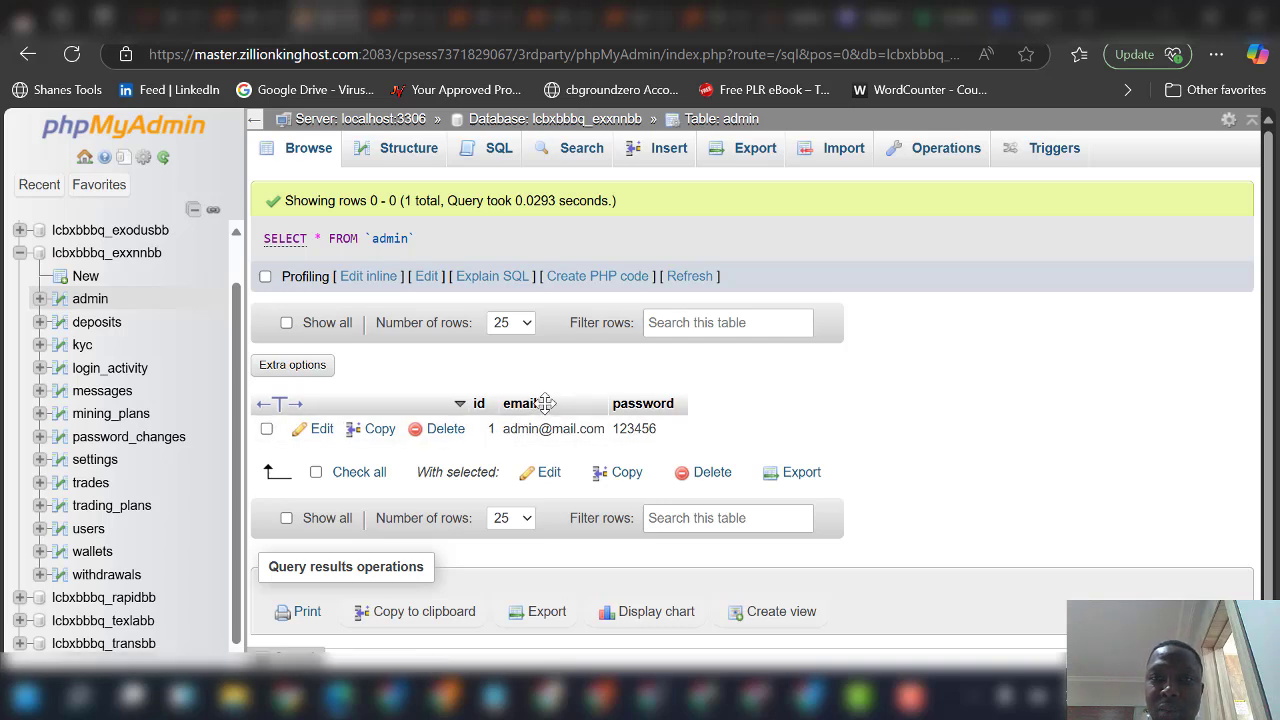
{"action": "left_click", "coordinate": [1084, 20]}
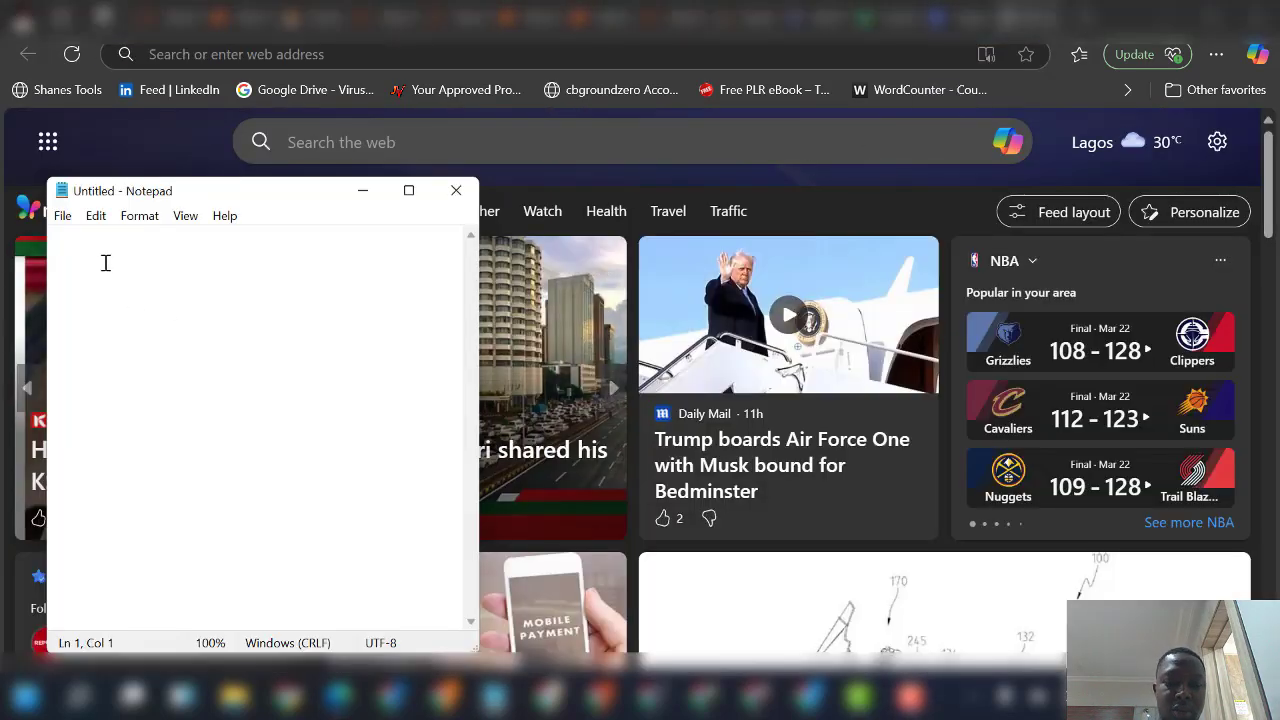
{"action": "type", "text": "www"}
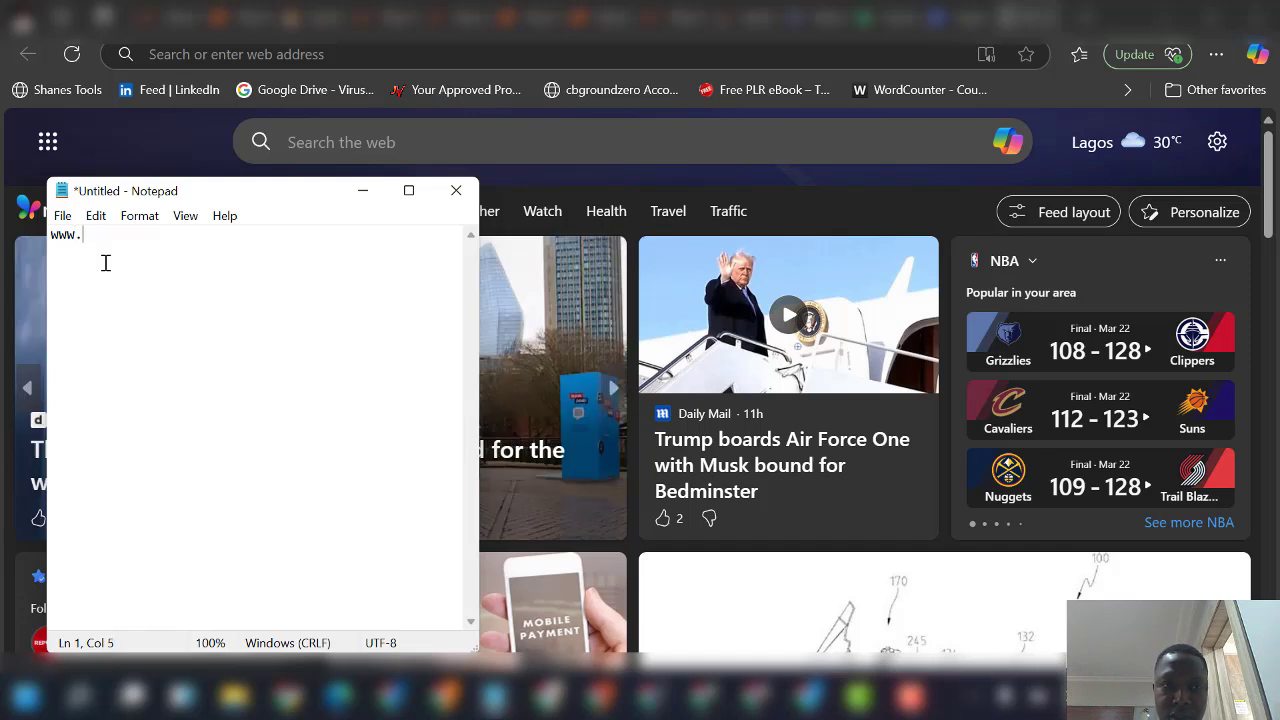
{"action": "type", "text": ".siteurl"}
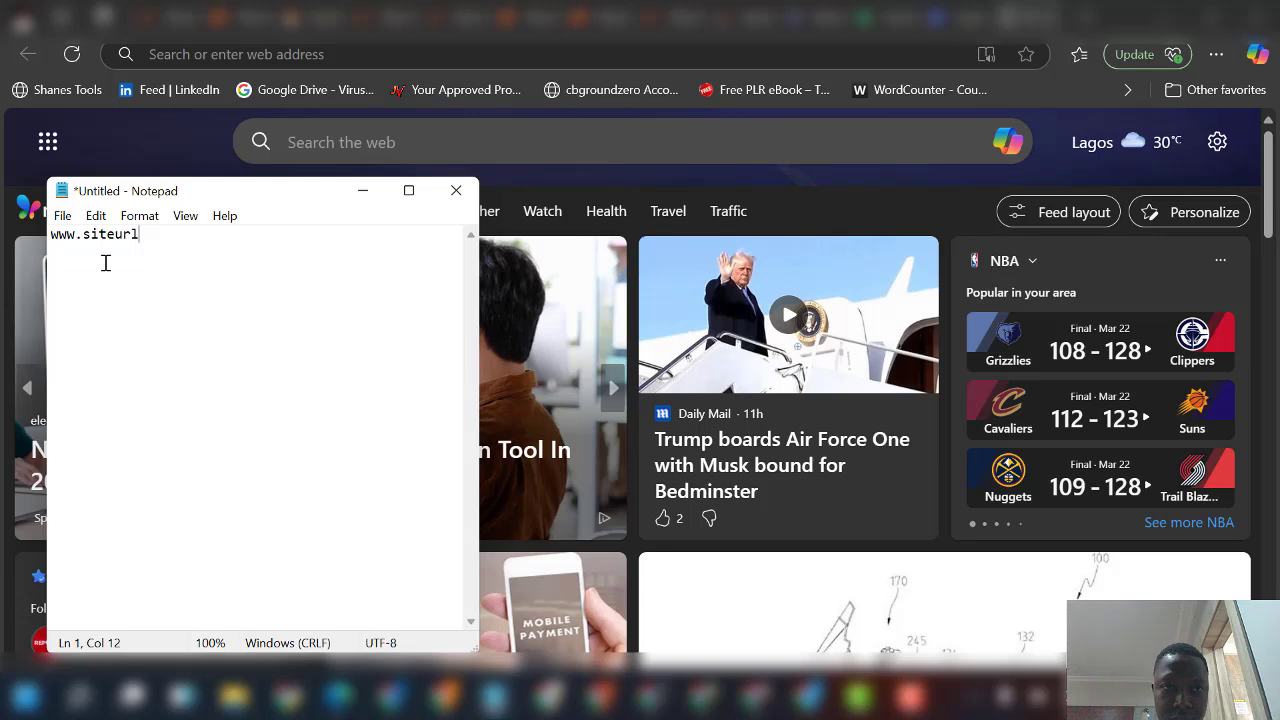
{"action": "type", "text": ".c"}
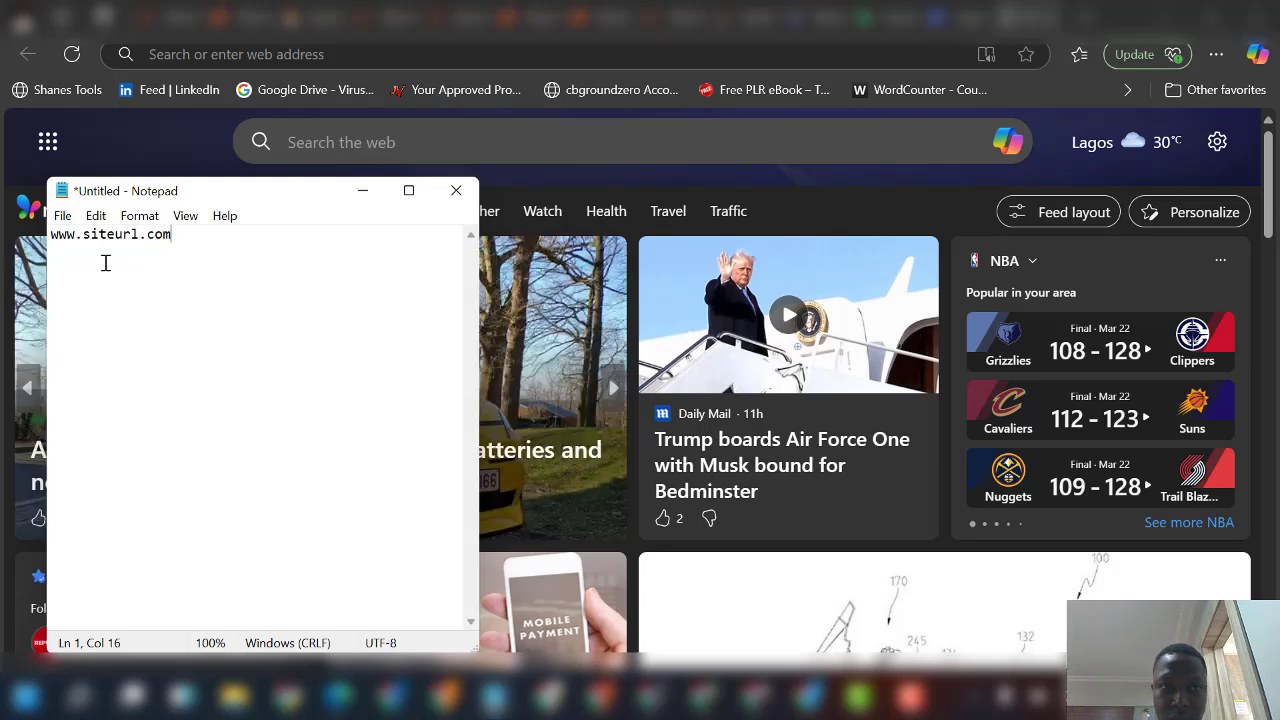
{"action": "key", "text": "BackSpace"}
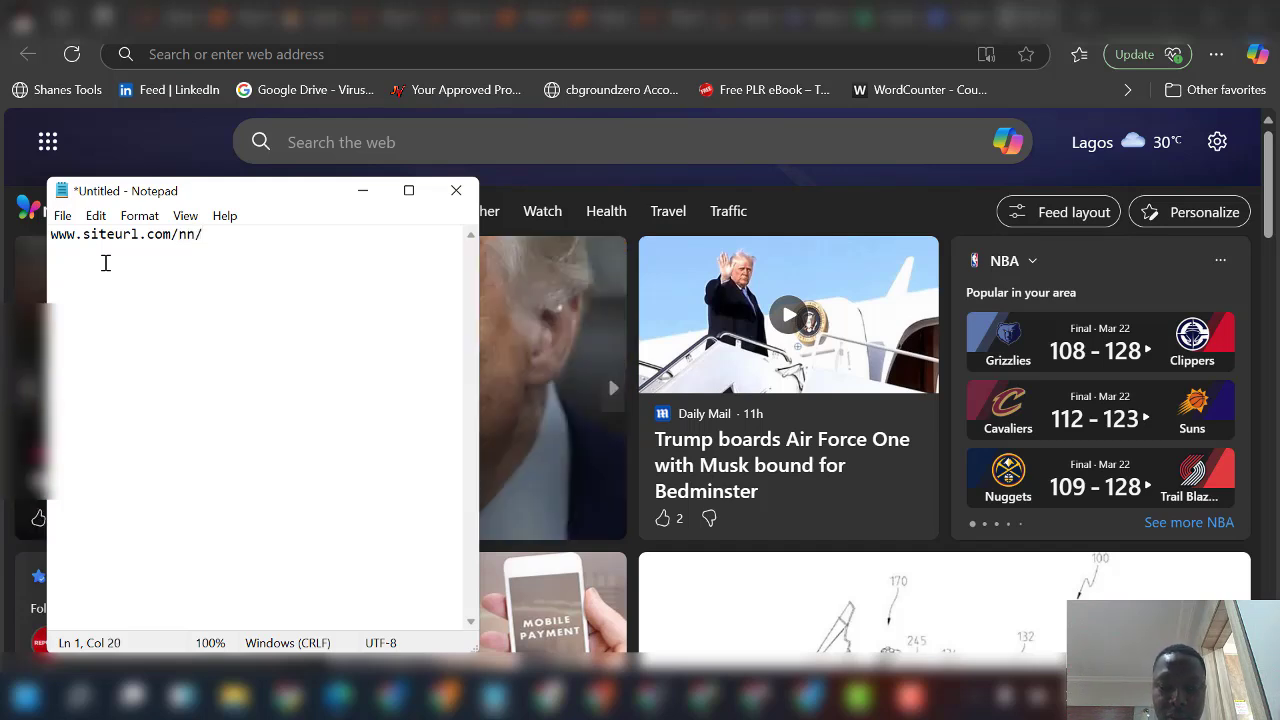
{"action": "type", "text": "dmin/"}
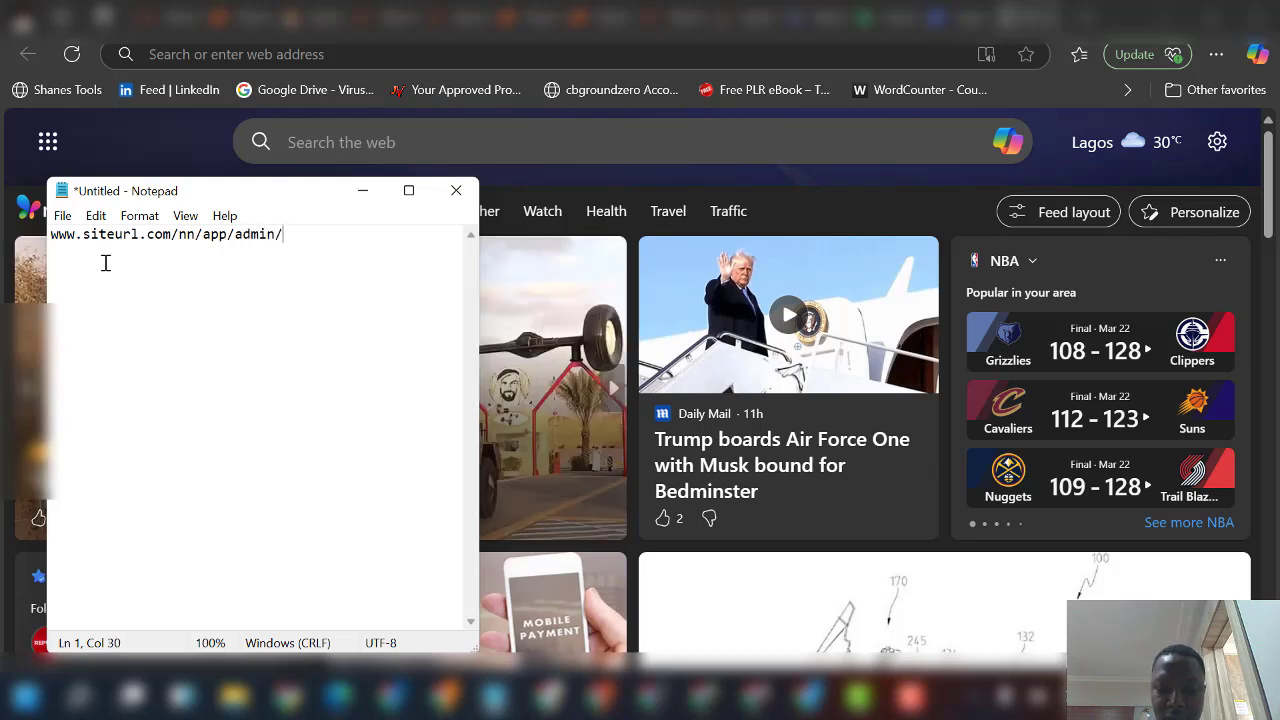
{"action": "type", "text": "sing"}
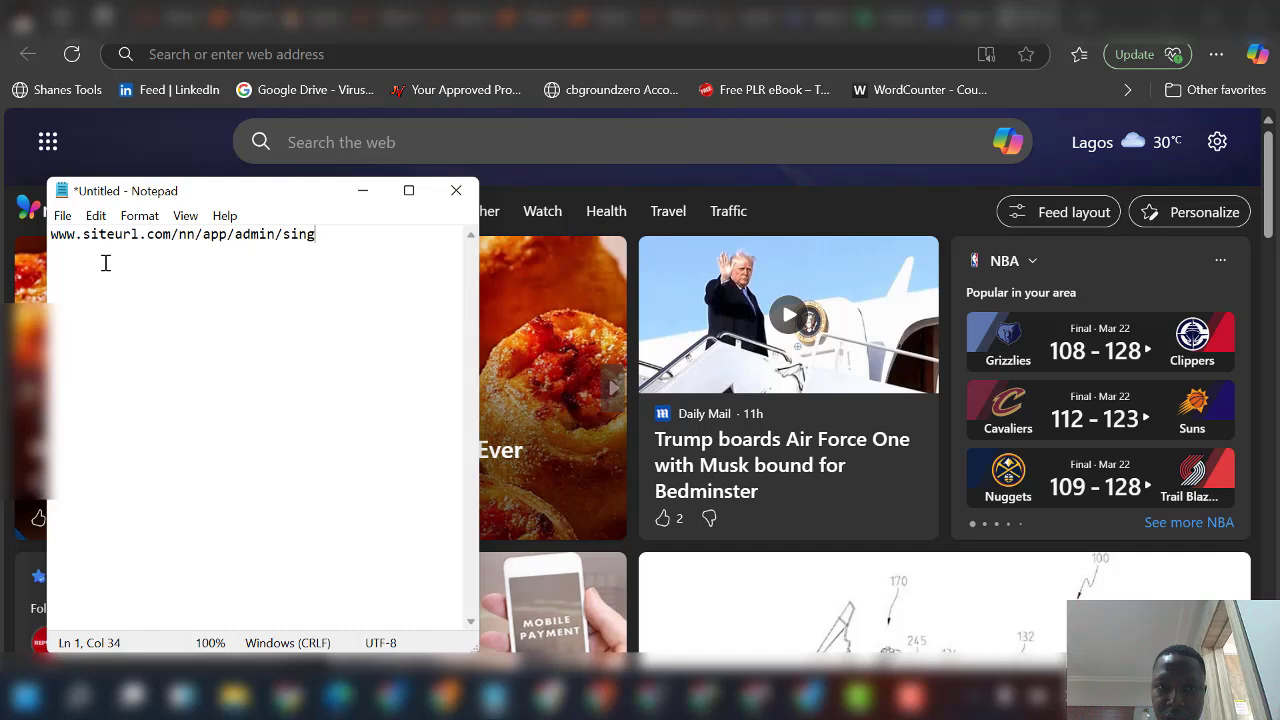
{"action": "type", "text": "ini"}
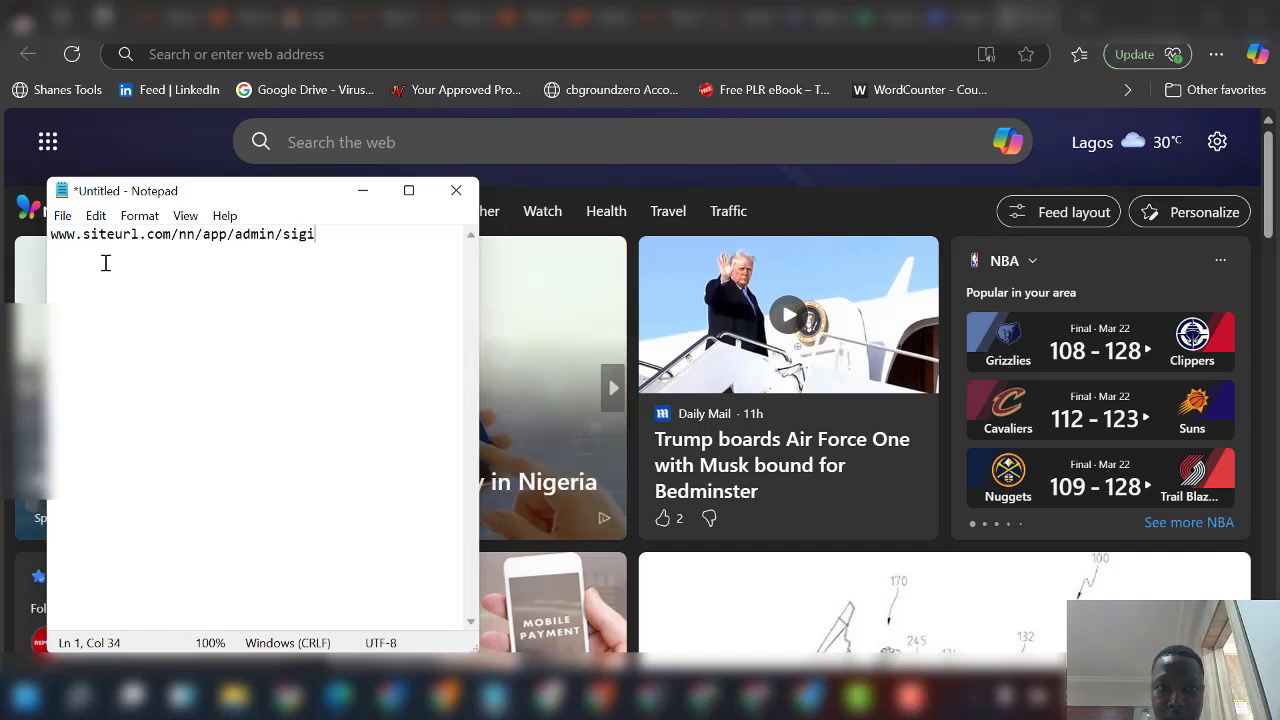
{"action": "key", "text": "BackSpace"}
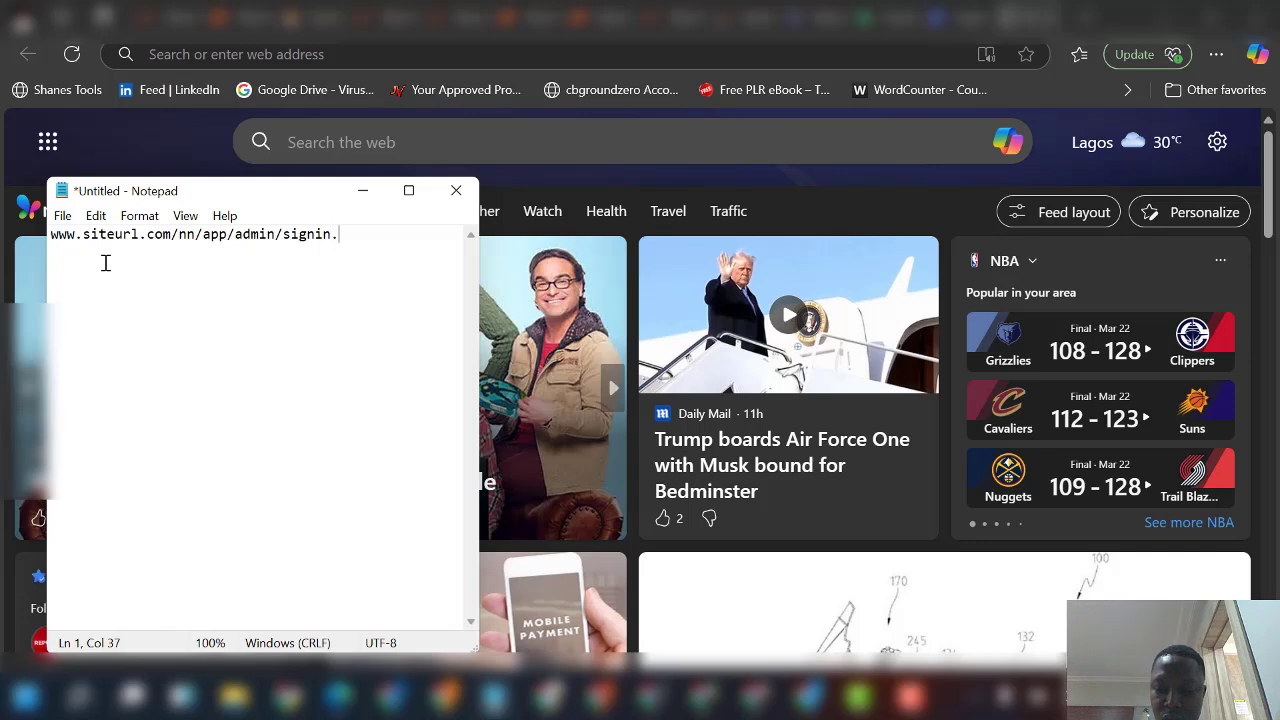
{"action": "type", "text": "hp"}
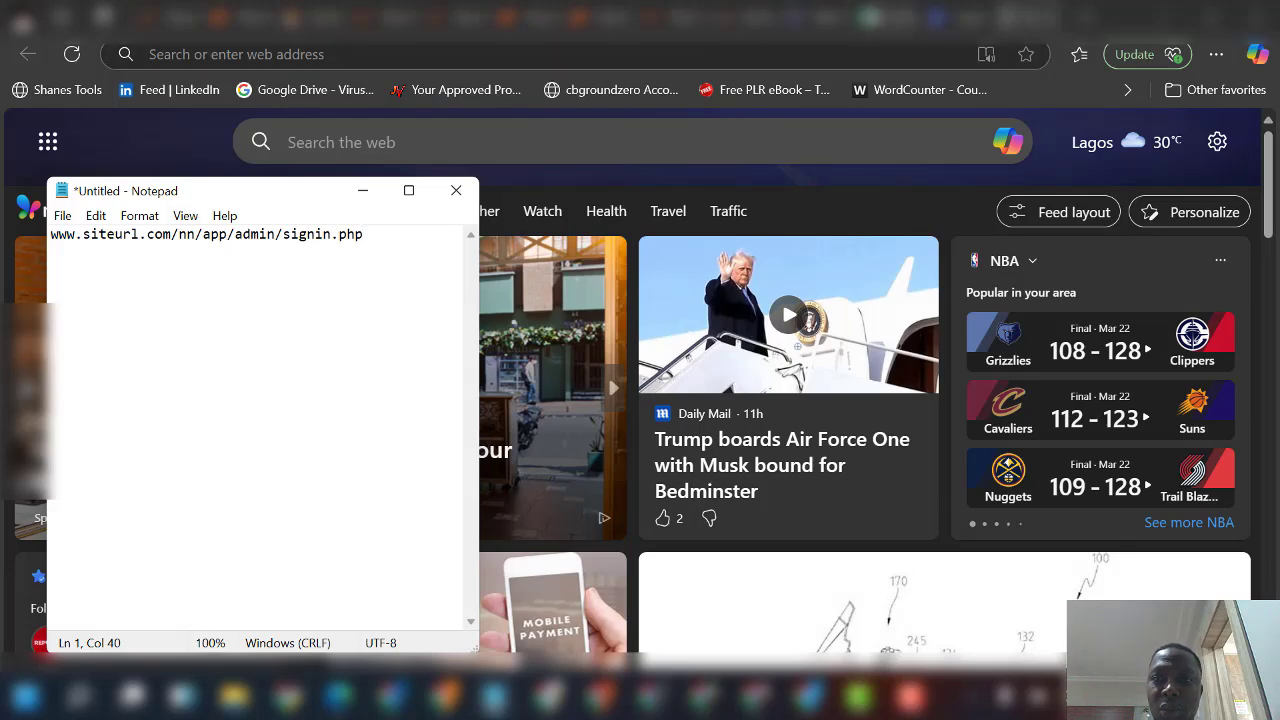
Step: Replace siteurl.com in the Notepad sign-in address with deckmaxx.my, copied from the address of the live Exodus site
{"action": "left_click", "coordinate": [410, 54]}
{"action": "type", "text": "https://deckmaxx.my/exodus/"}
{"action": "key", "text": "Return"}
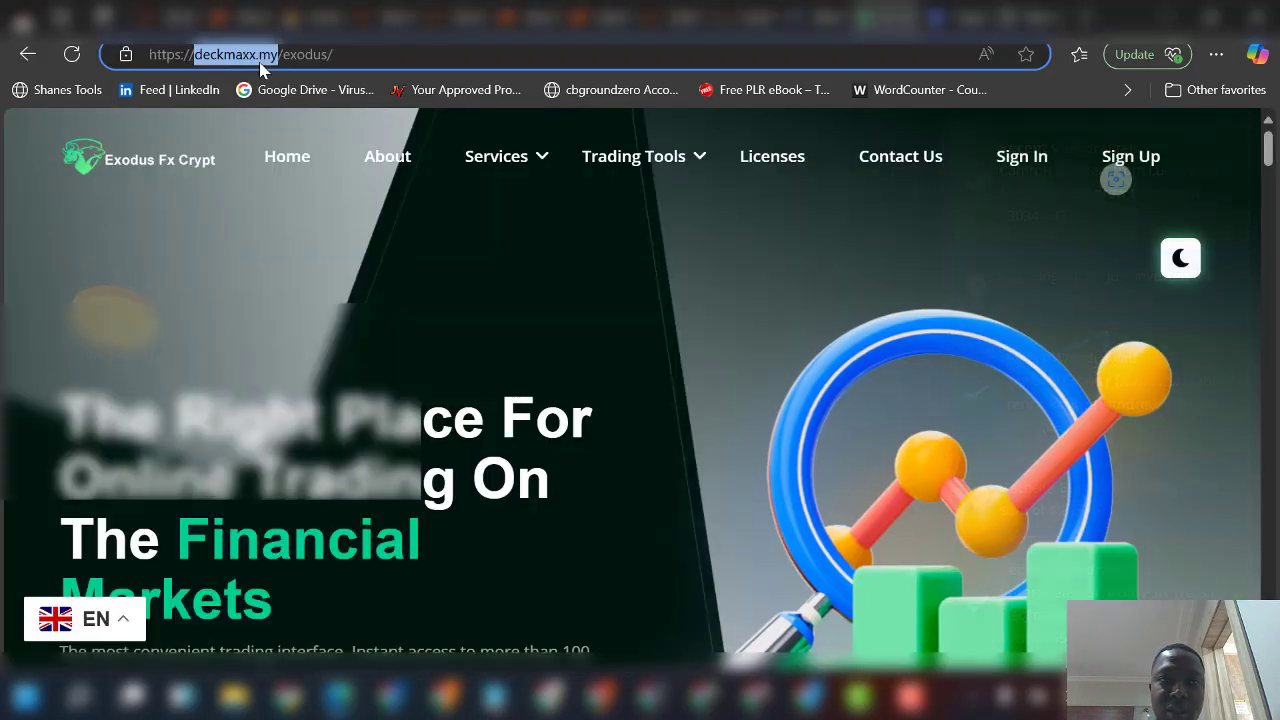
{"action": "right_click", "coordinate": [258, 60]}
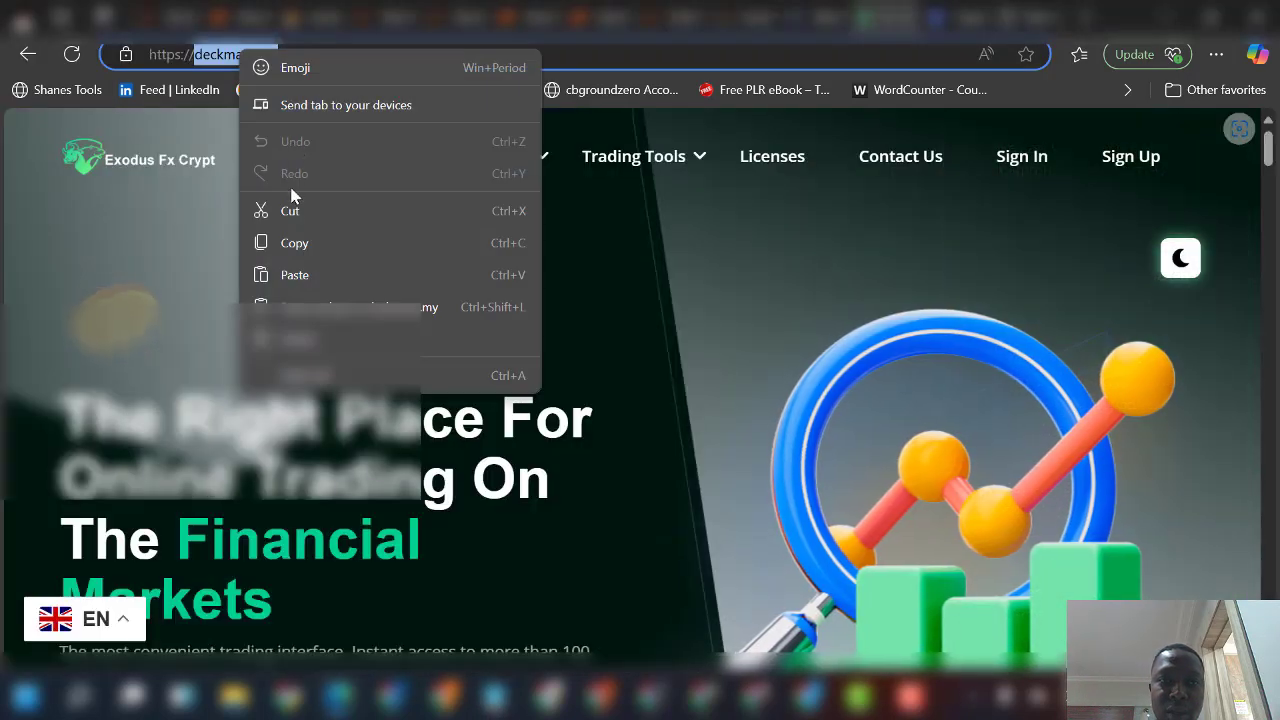
{"action": "left_click", "coordinate": [298, 246]}
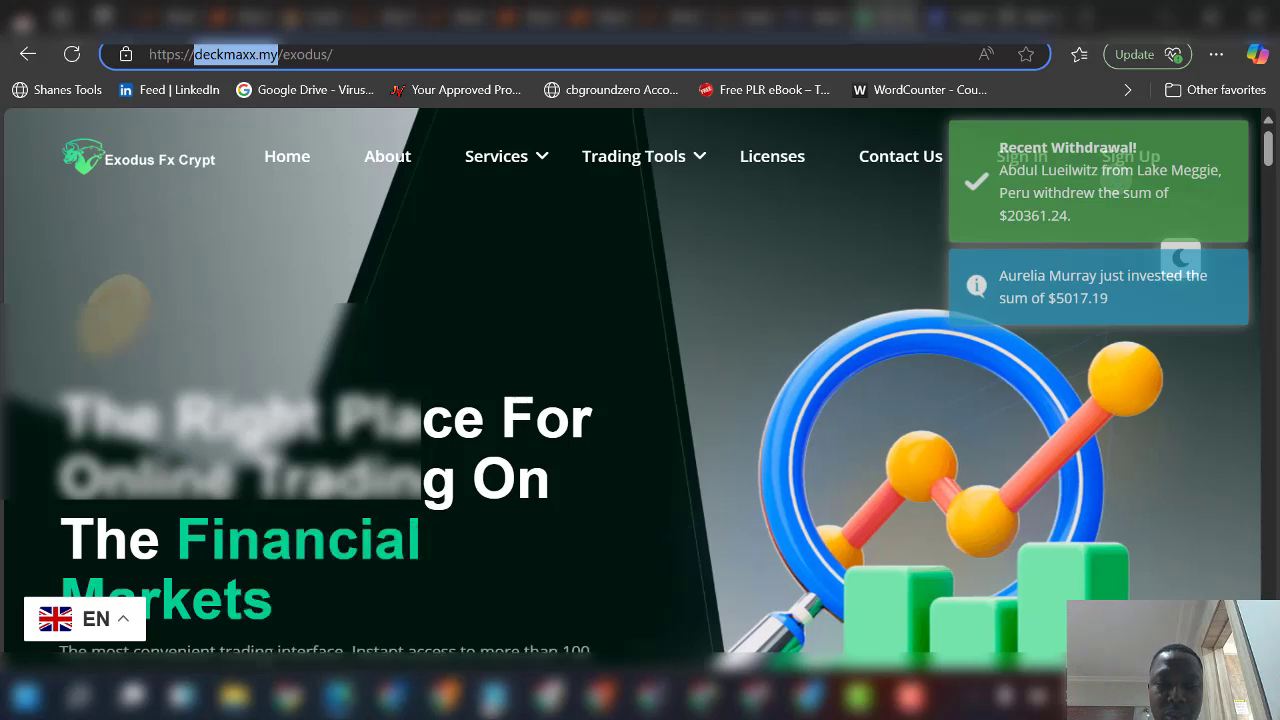
{"action": "key", "text": "alt+Tab"}
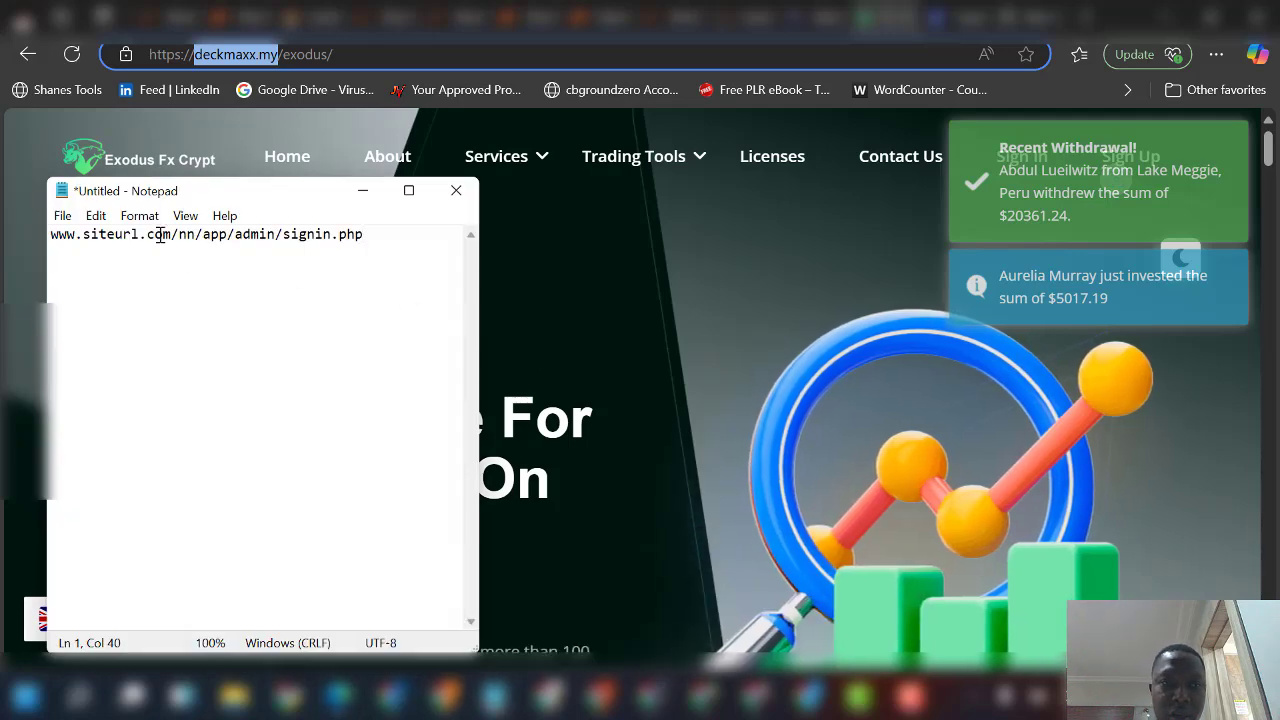
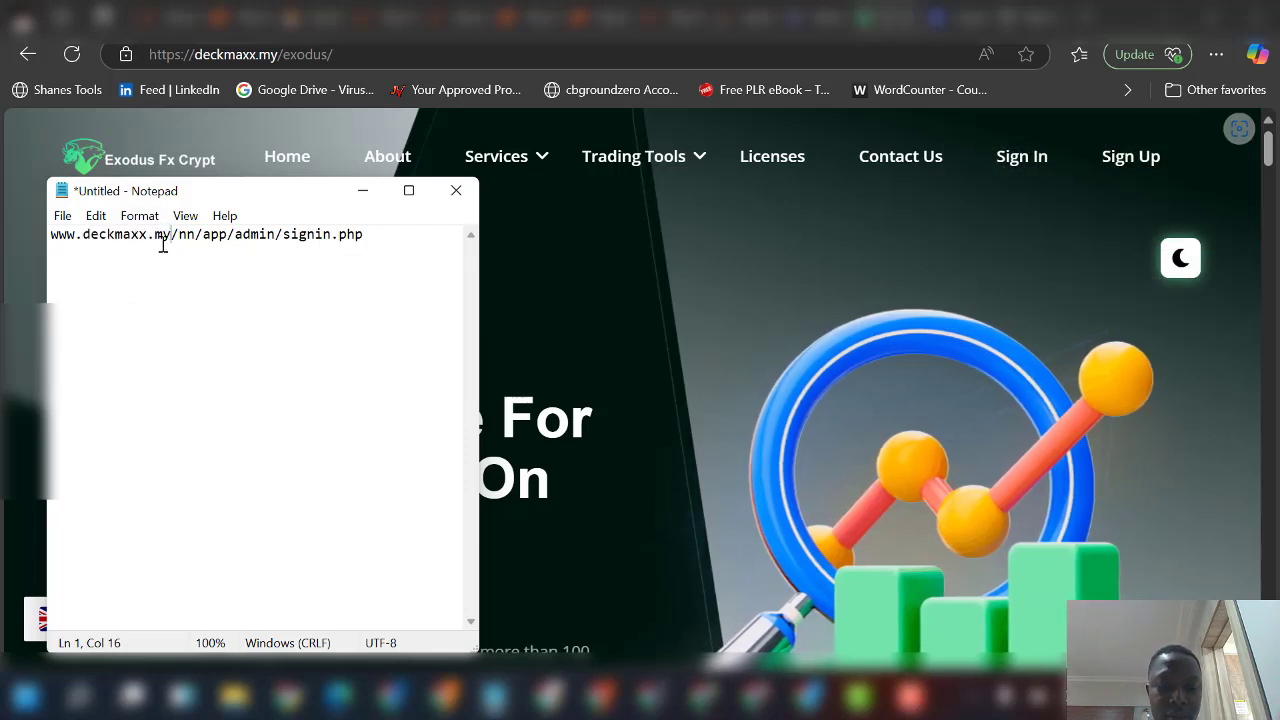
{"action": "key", "text": "ctrl+a"}
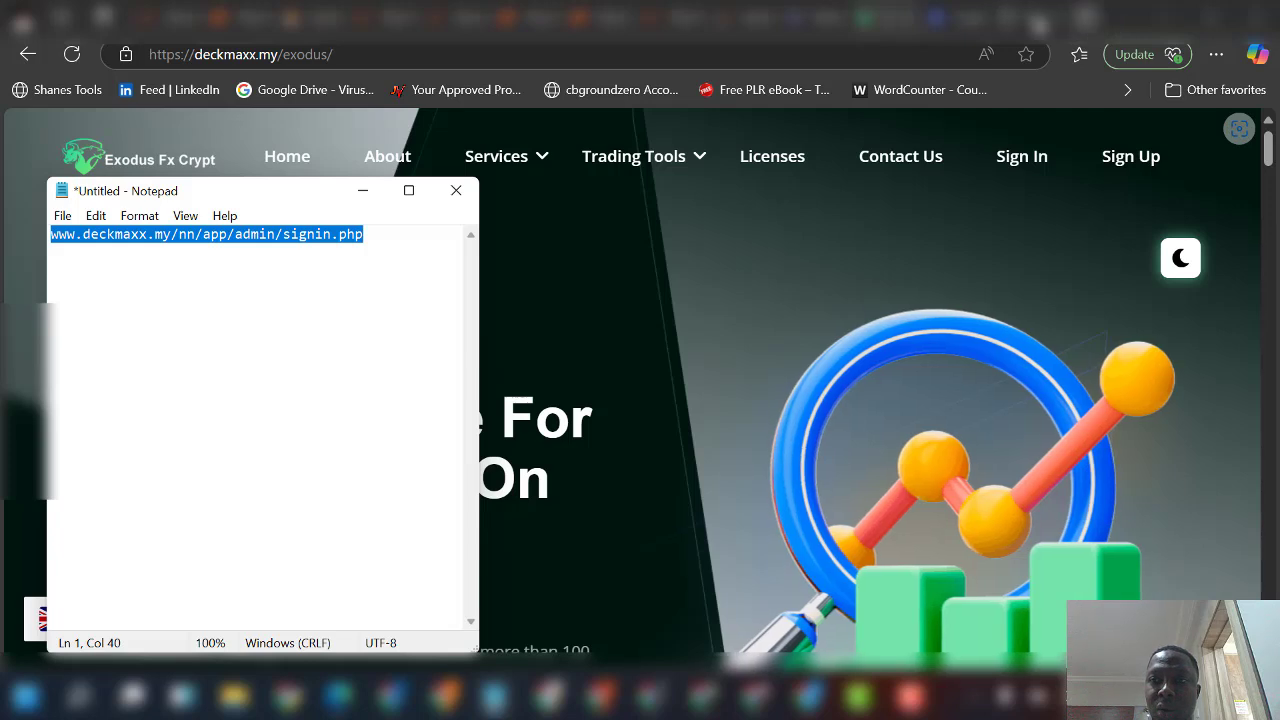
{"action": "left_click_drag", "start_coordinate": [228, 235], "coordinate": [203, 235]}
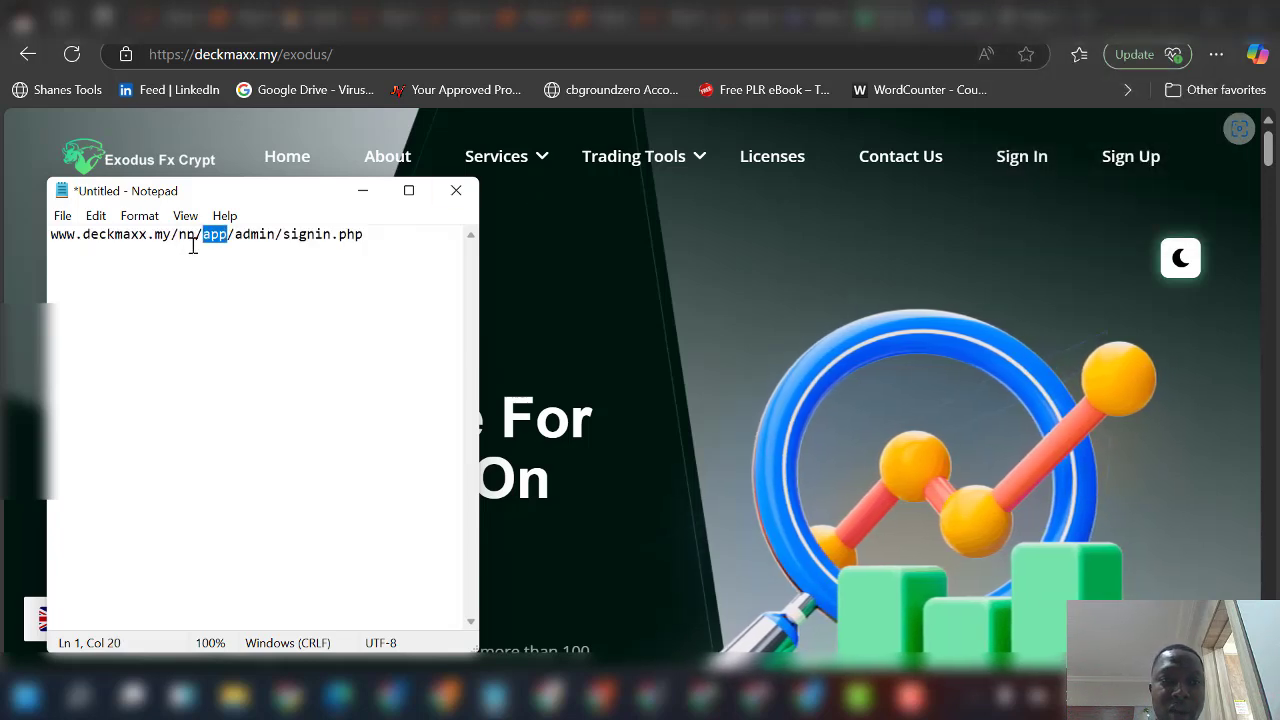
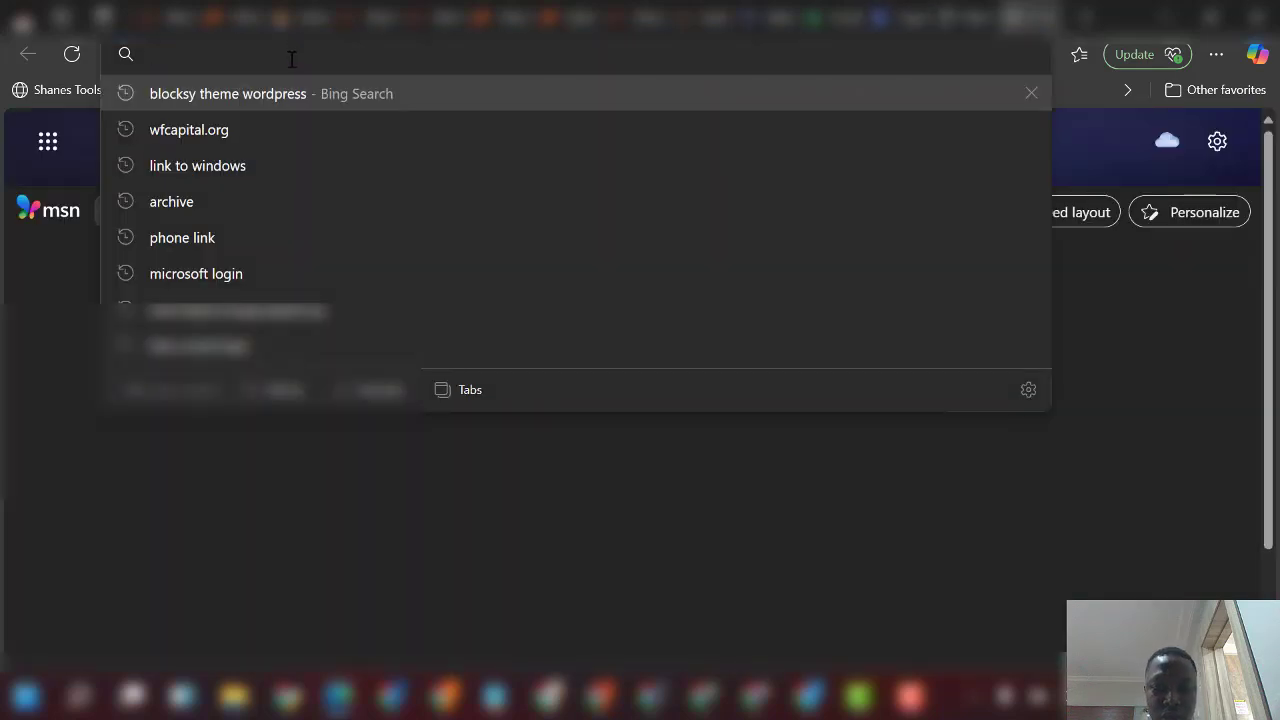
{"action": "type", "text": "www.deckmaxx.my/nn/app/admin/signin.php"}
{"action": "left_click", "coordinate": [311, 92]}
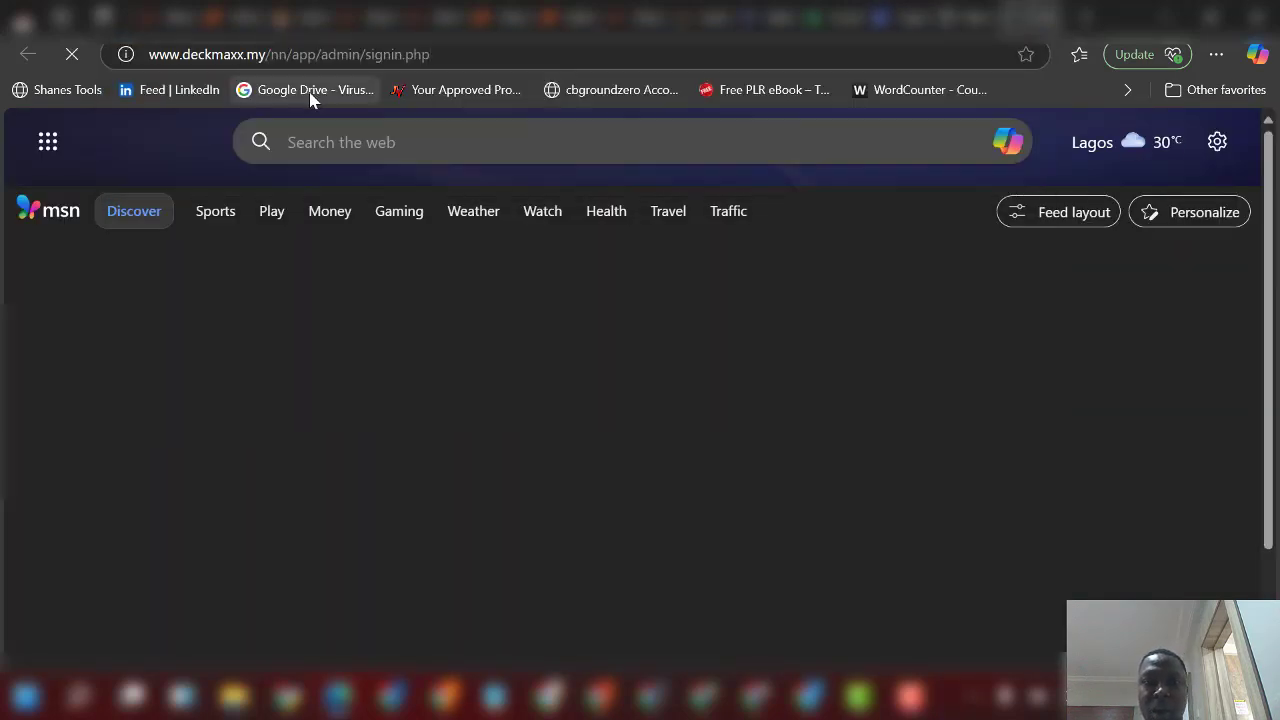
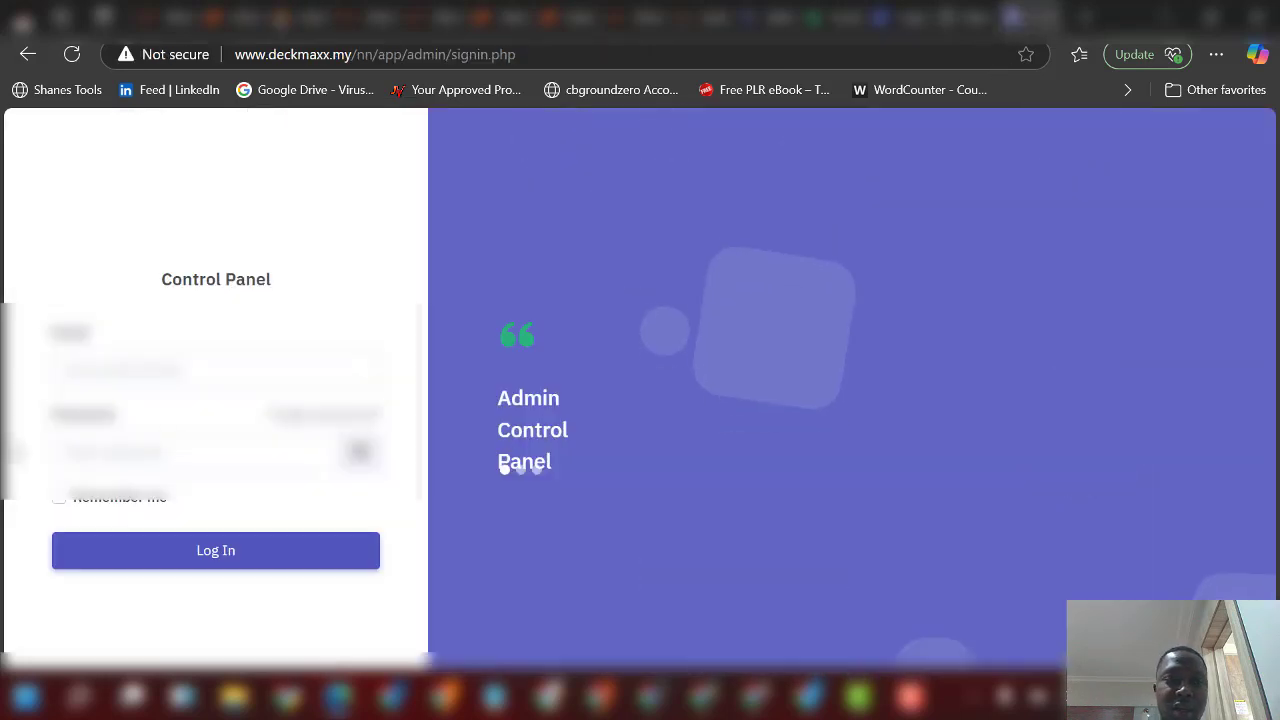
Step: Sign in to the admin control panel with the admin e-mail and account password, and save the credentials in the browser
{"action": "left_click", "coordinate": [134, 368]}
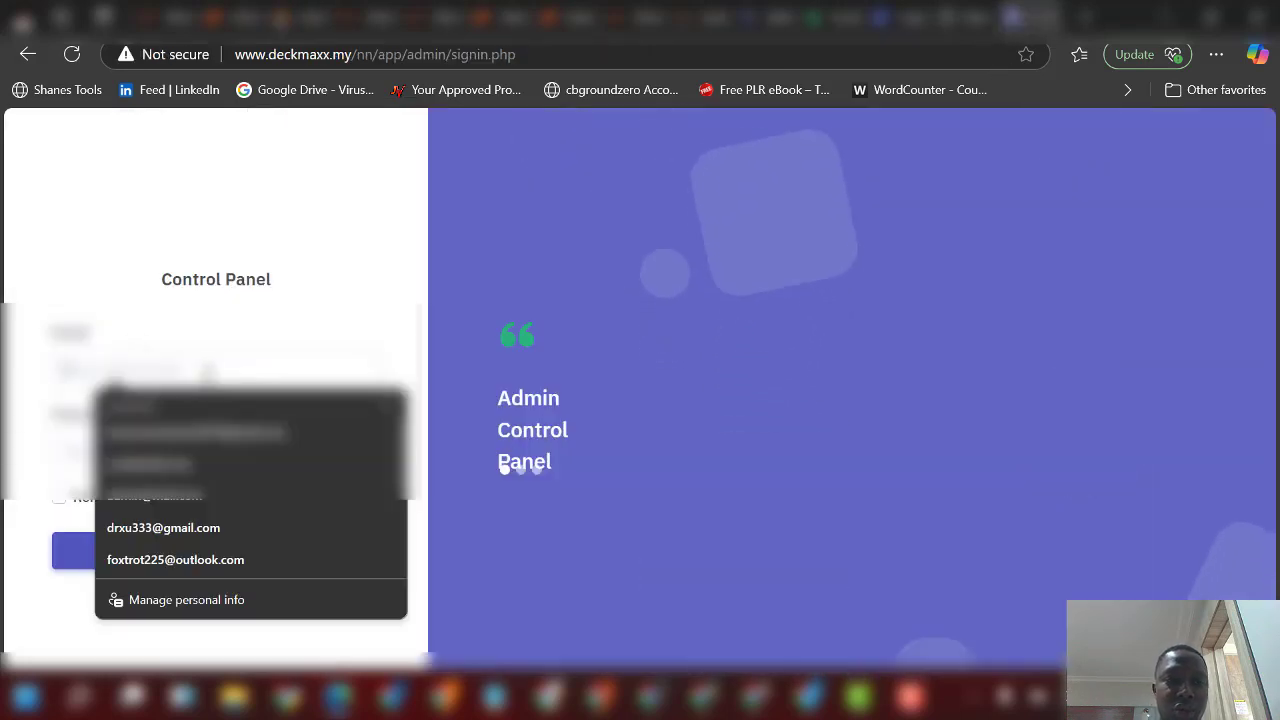
{"action": "left_click", "coordinate": [183, 502]}
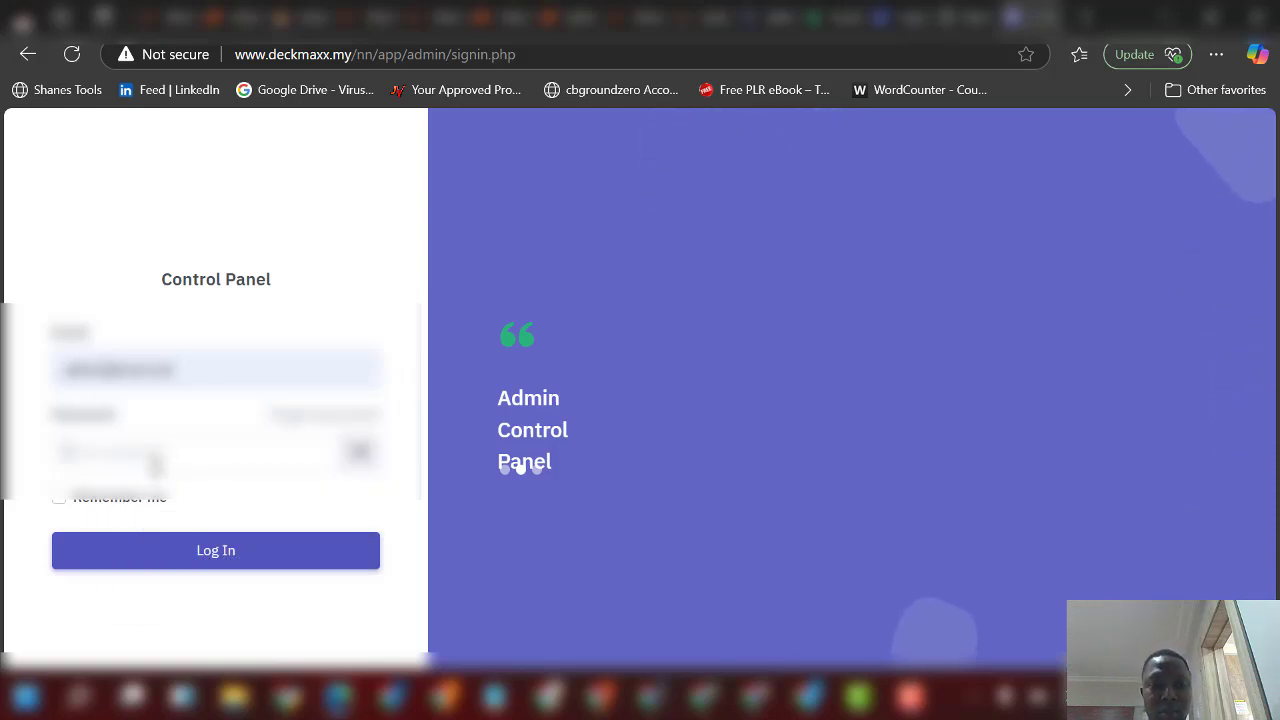
{"action": "left_click", "coordinate": [158, 460]}
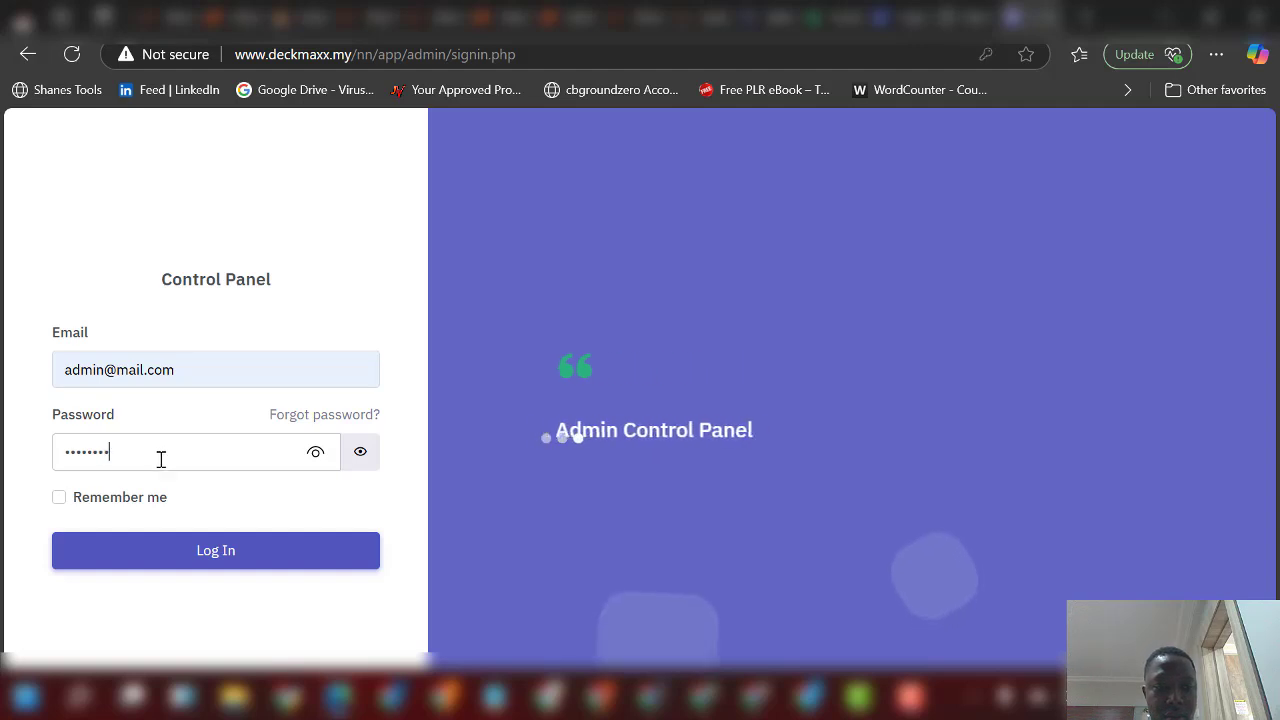
{"action": "double_click", "coordinate": [254, 457]}
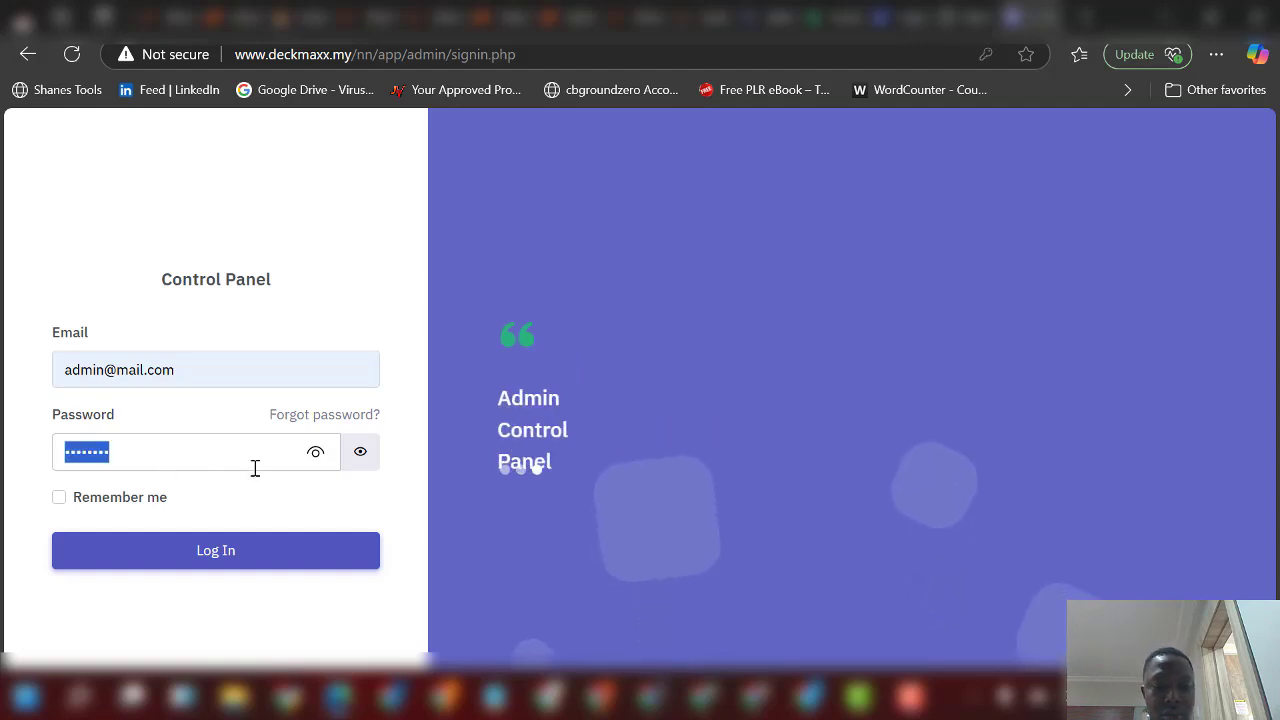
{"action": "type", "text": "••••••"}
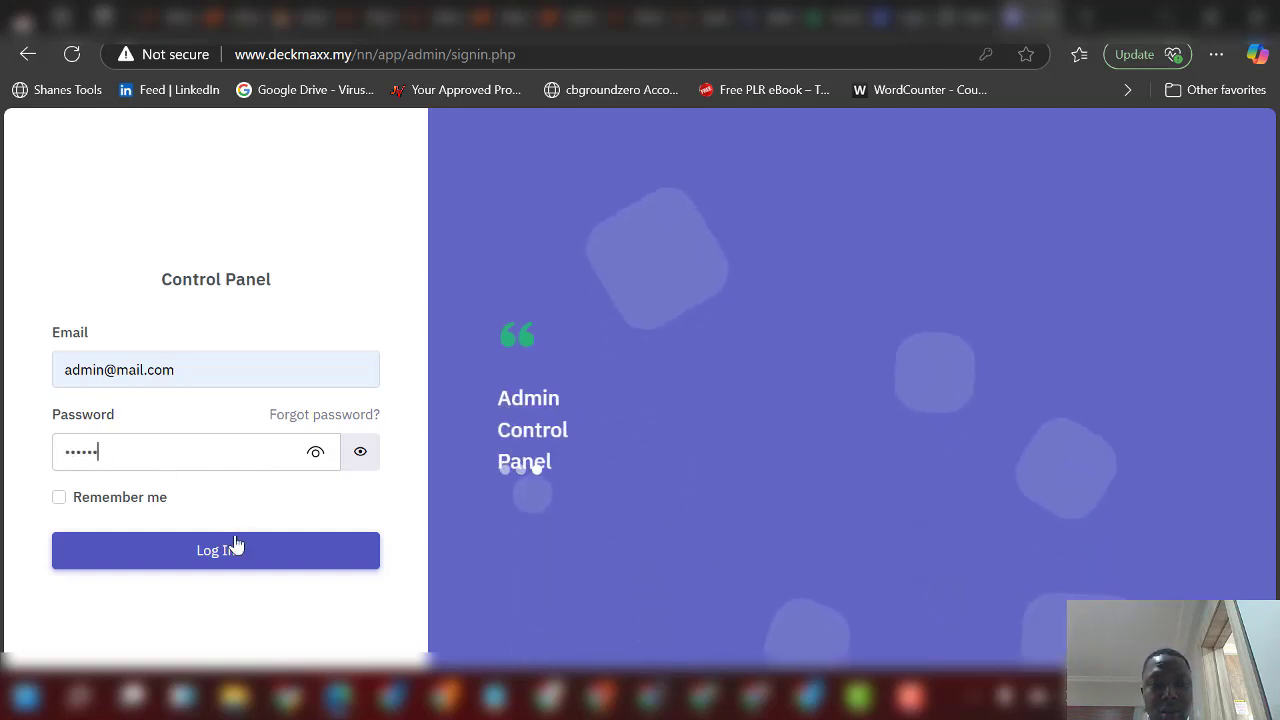
{"action": "left_click", "coordinate": [210, 547]}
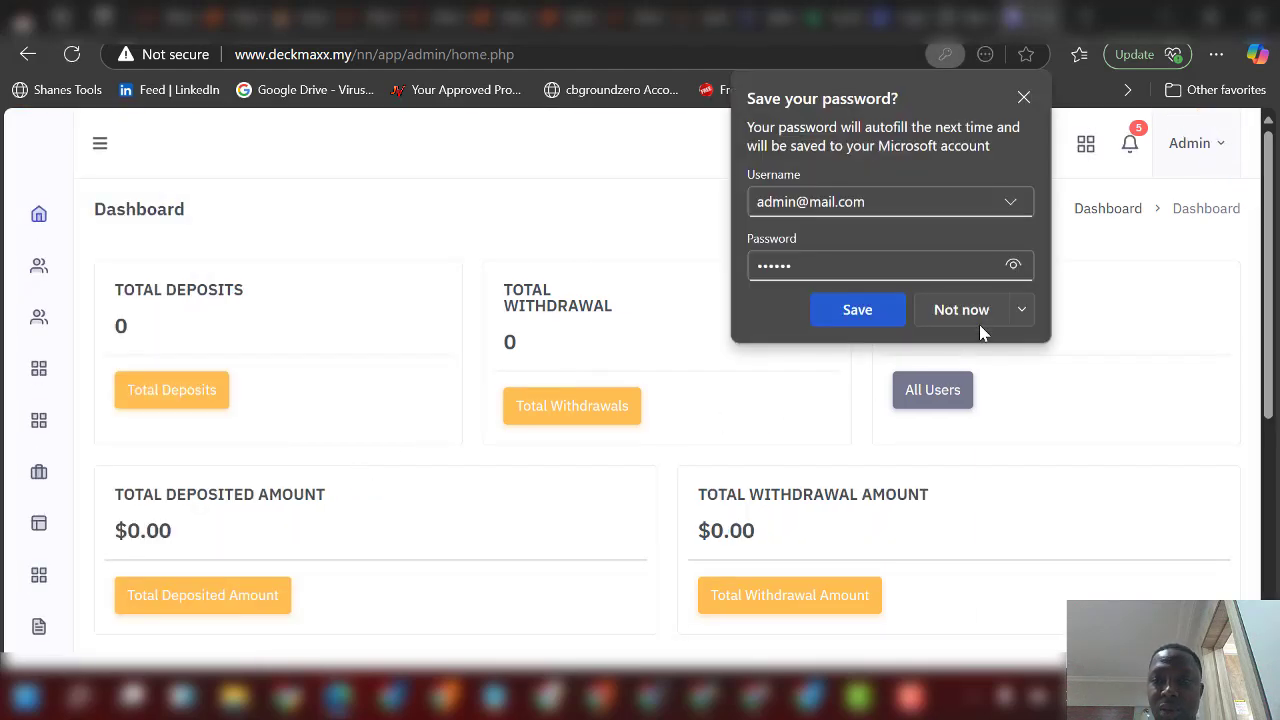
{"action": "left_click", "coordinate": [875, 318]}
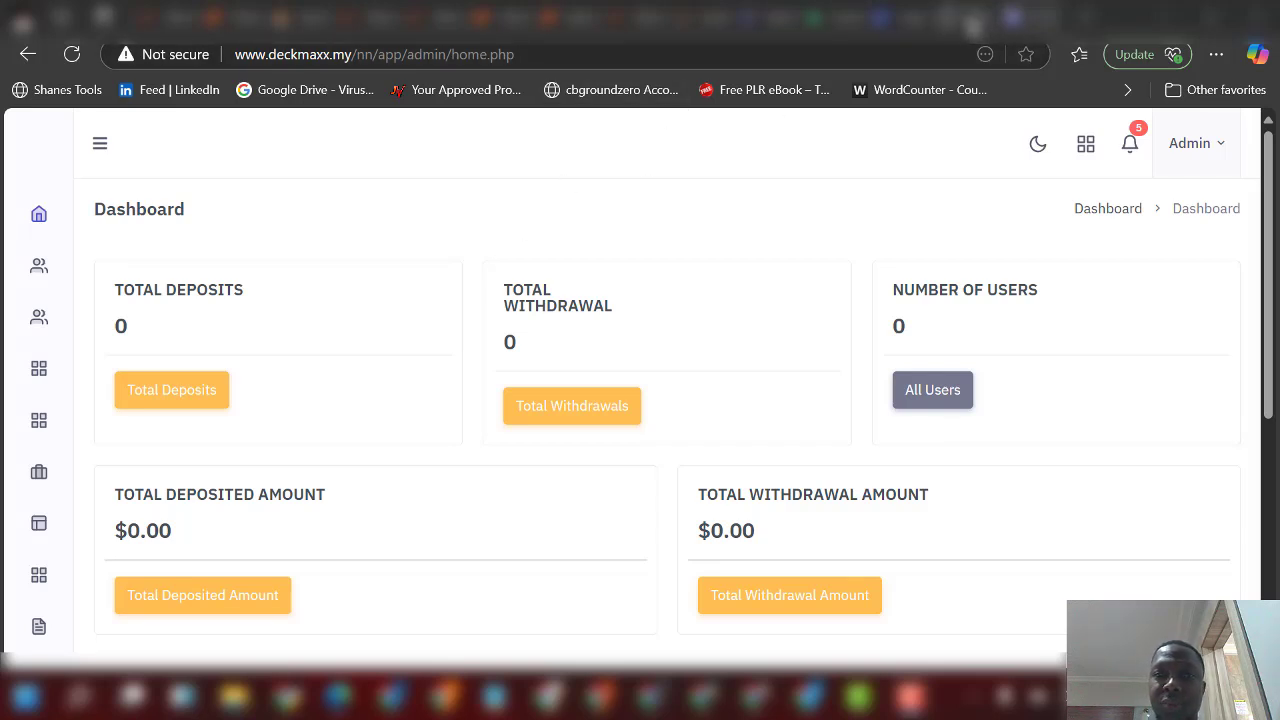
{"action": "left_click_drag", "start_coordinate": [372, 54], "coordinate": [231, 80]}
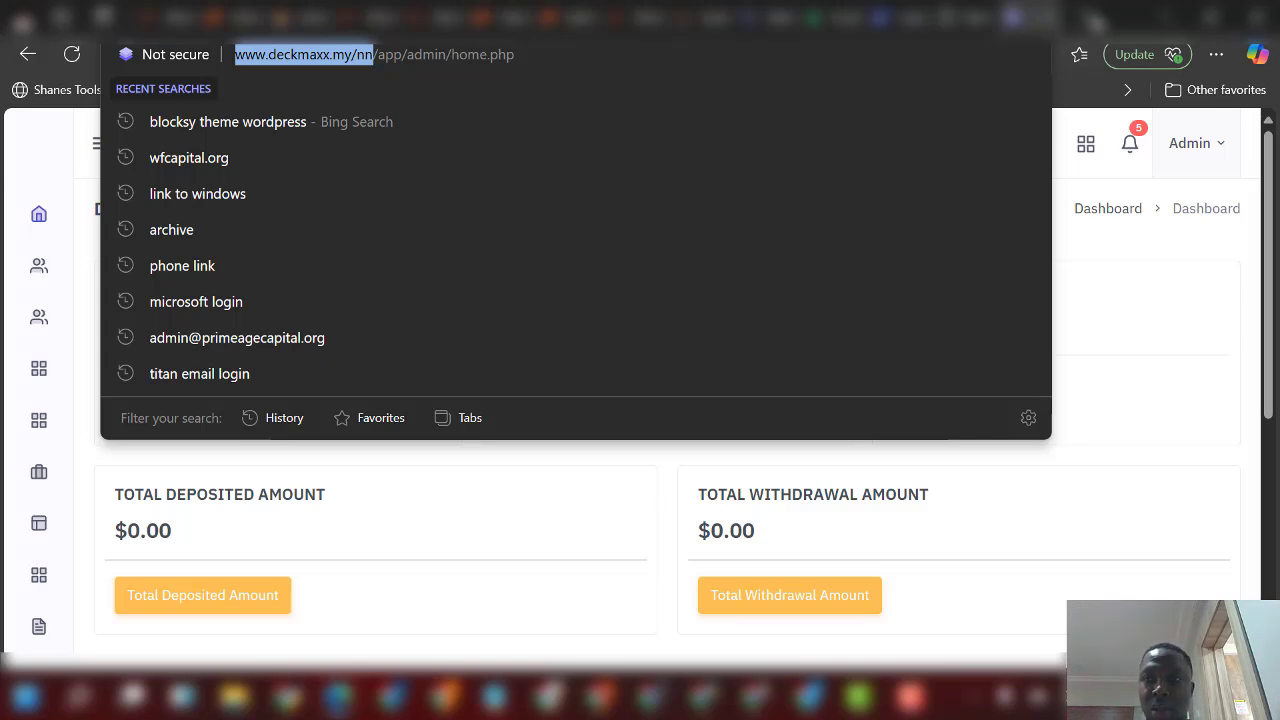
{"action": "key", "text": "ctrl+c"}
{"action": "key", "text": "ctrl+t"}
{"action": "key", "text": "ctrl+v"}
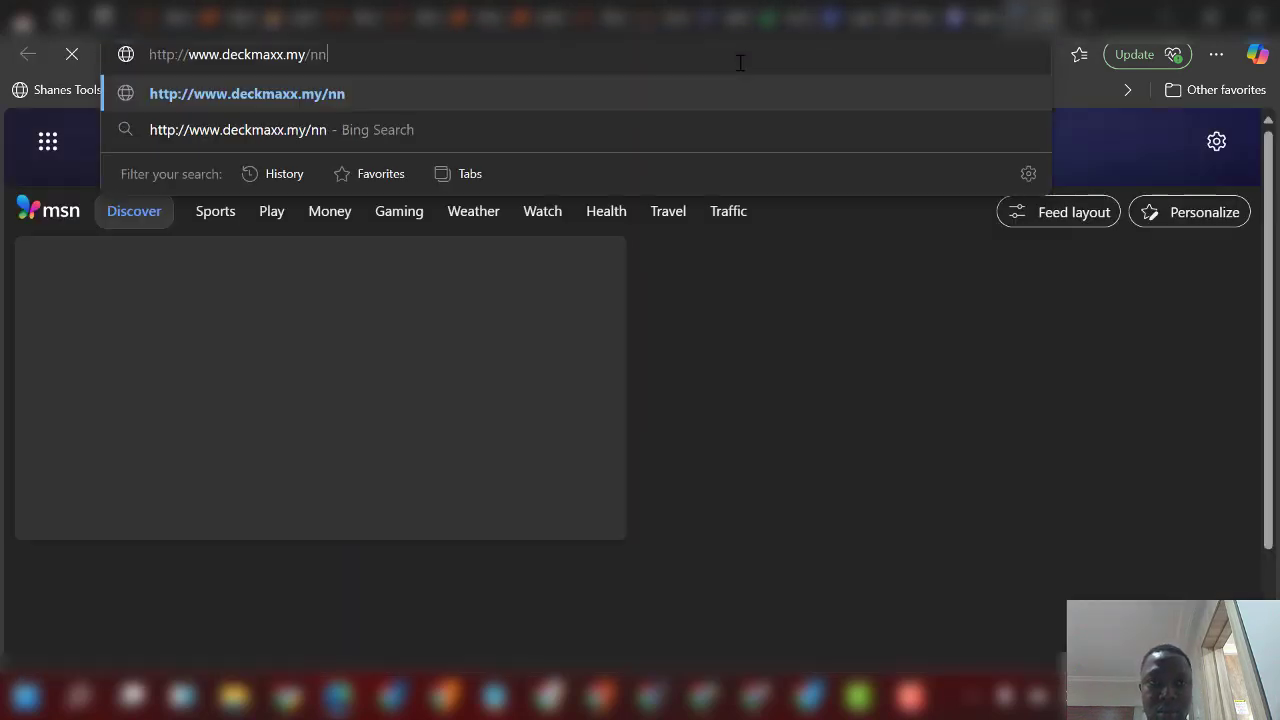
{"action": "key", "text": "Return"}
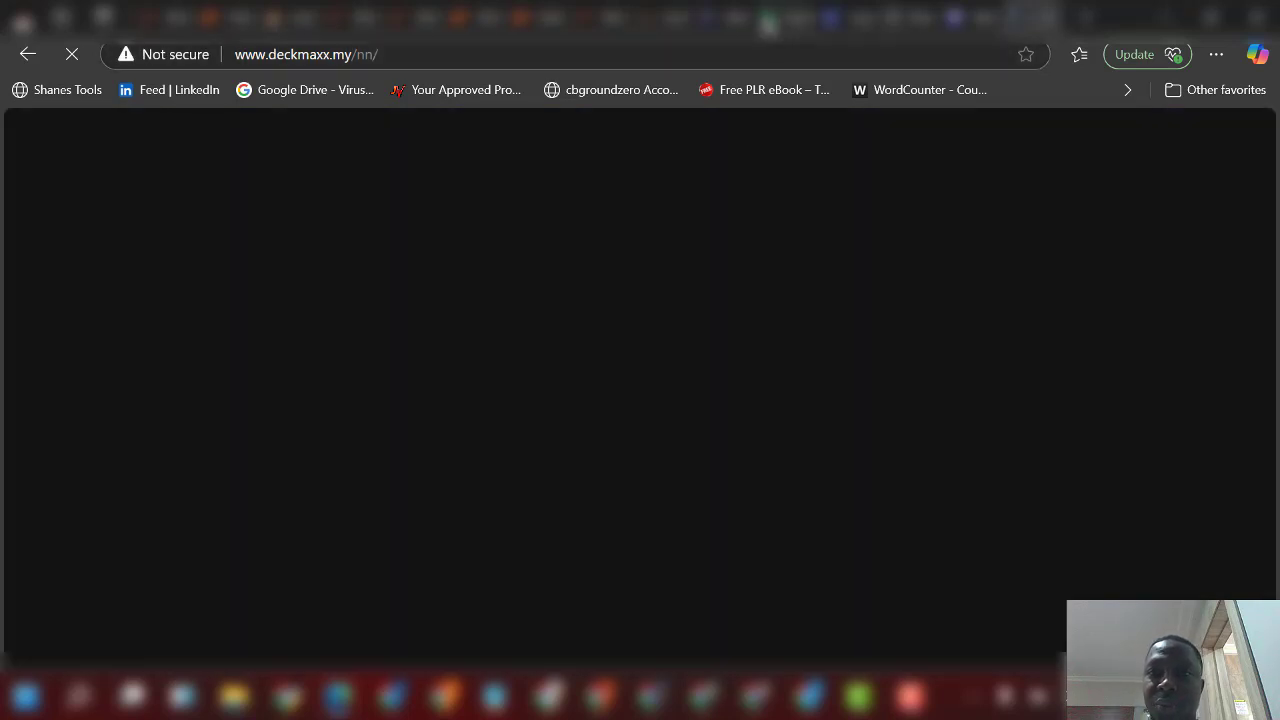
Step: Copy the image link of the Exodus Fx Crypt header logo from the live site and paste it as a new tab's address
{"action": "left_click_drag", "start_coordinate": [194, 54], "coordinate": [277, 56]}
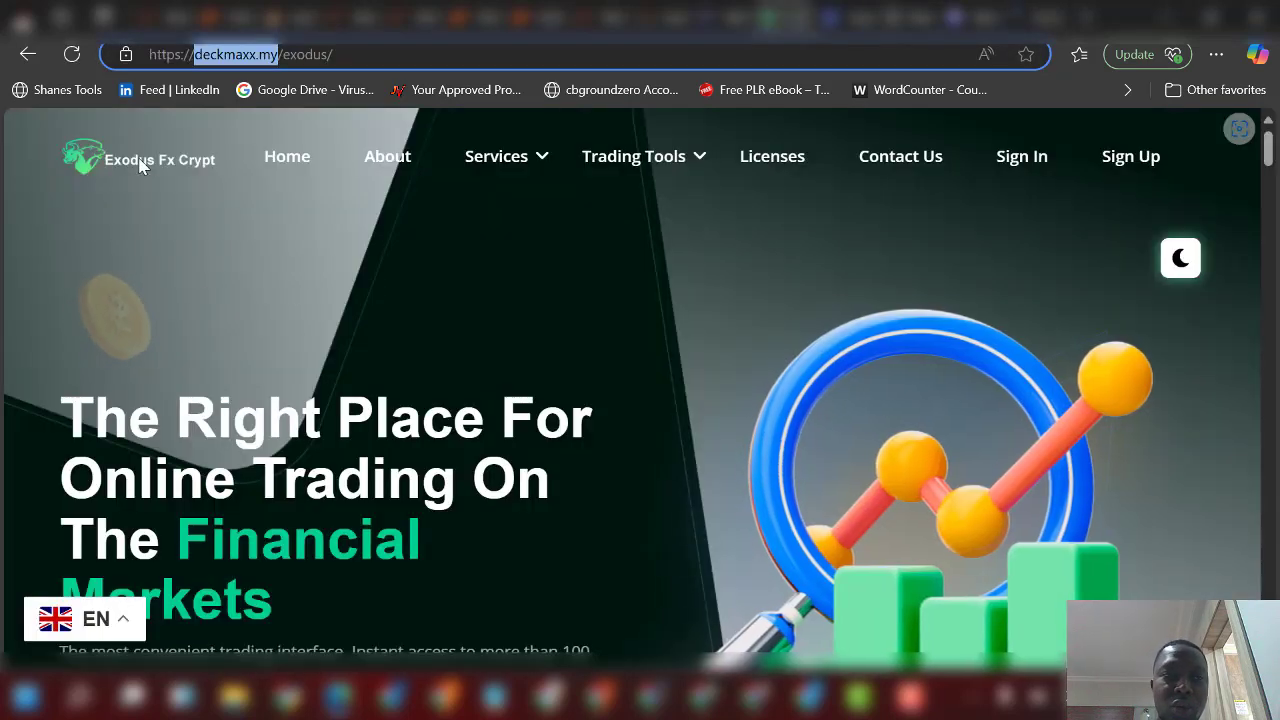
{"action": "right_click", "coordinate": [140, 170]}
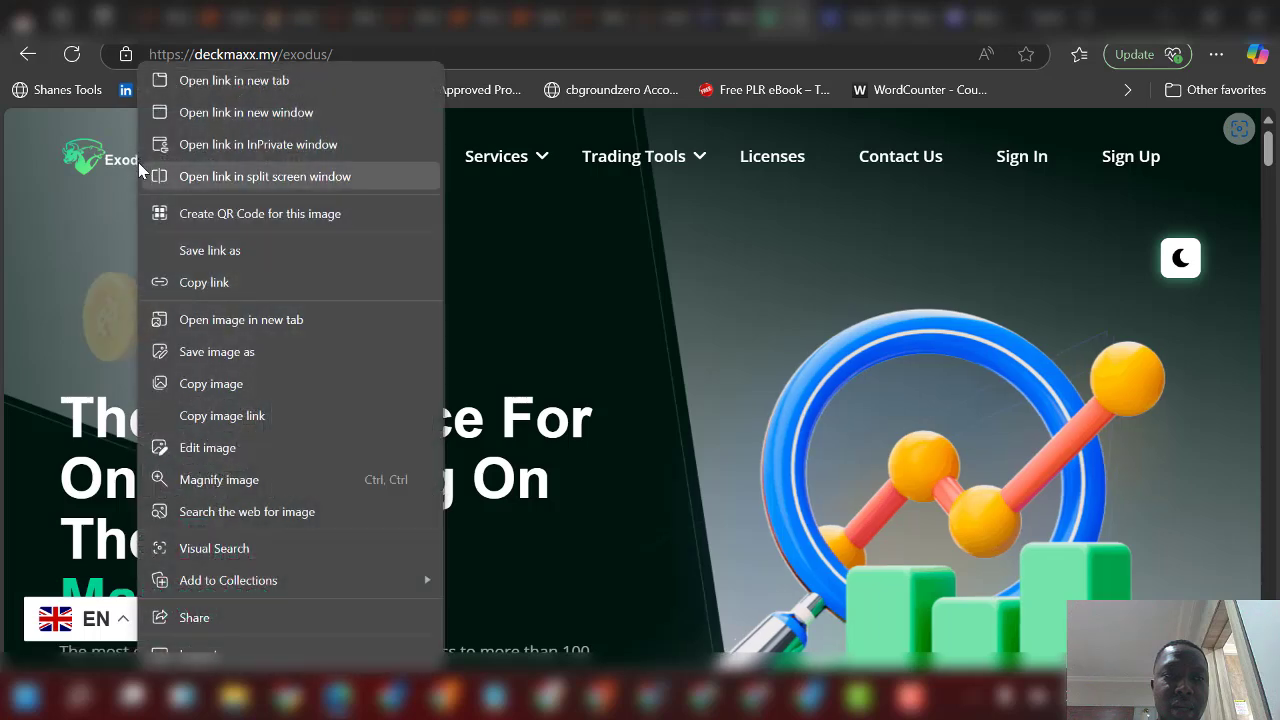
{"action": "left_click", "coordinate": [221, 417]}
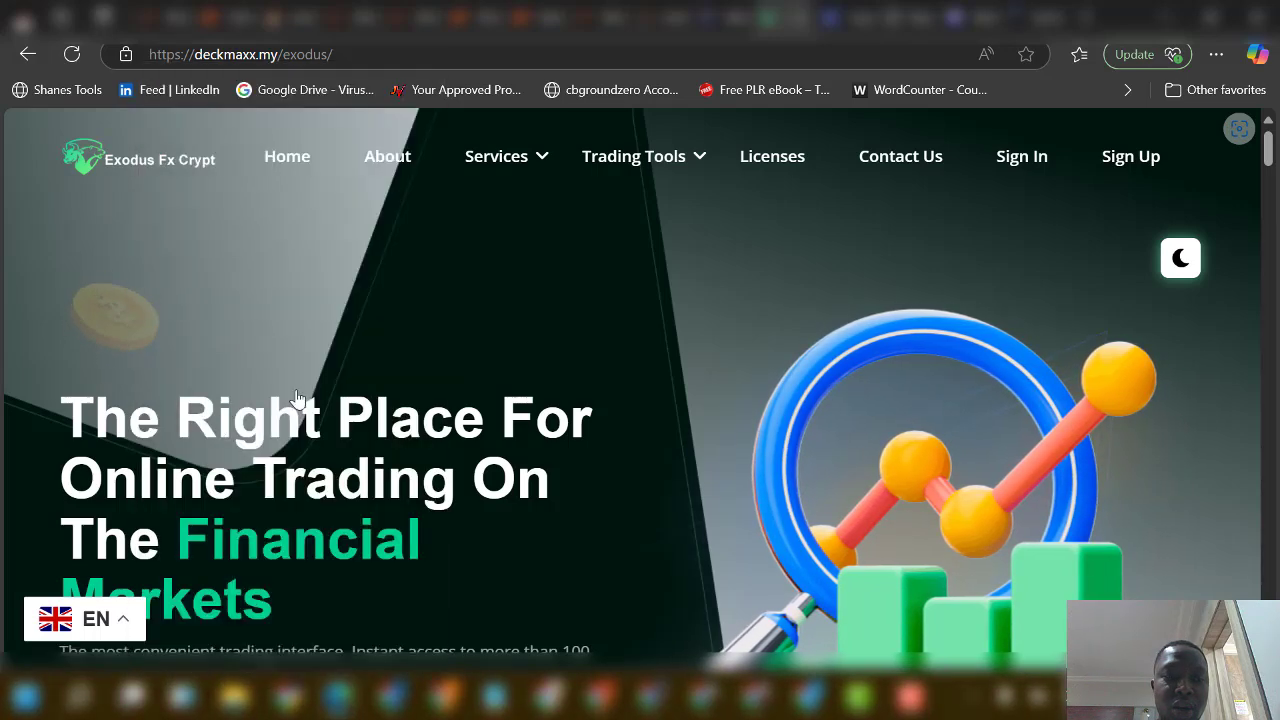
{"action": "left_click", "coordinate": [771, 52]}
{"action": "key", "text": "BackSpace"}
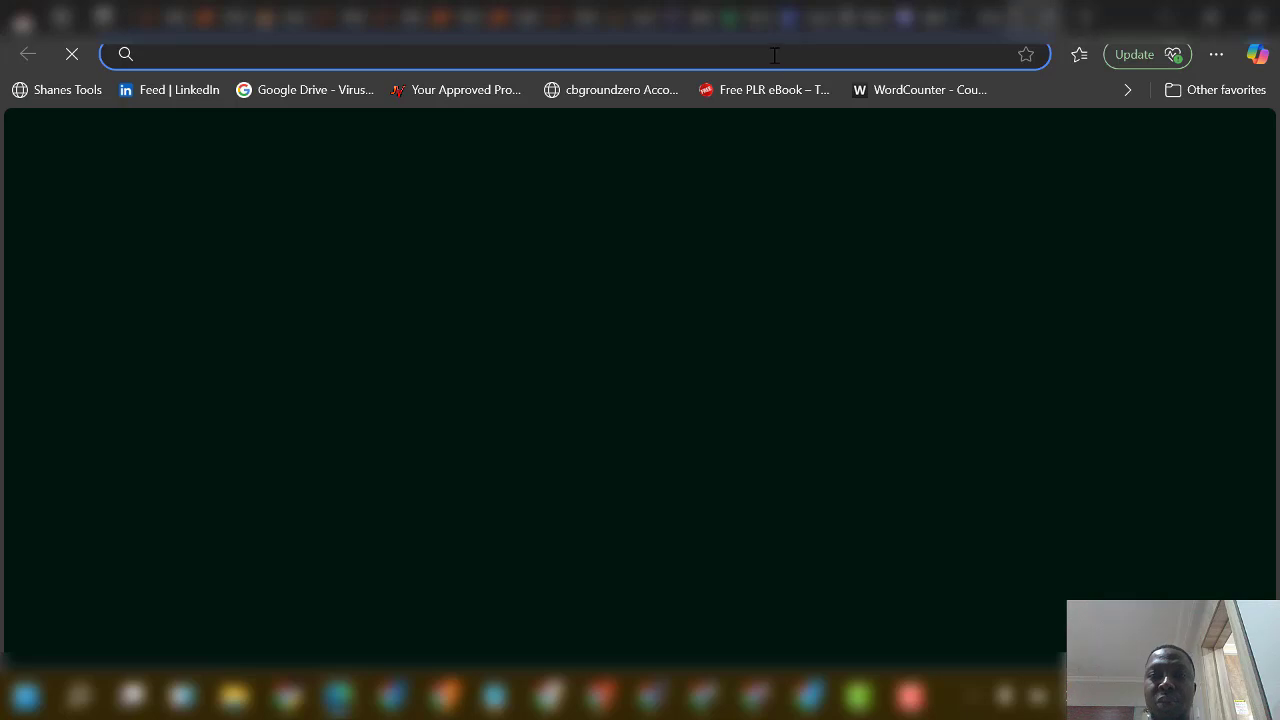
{"action": "key", "text": "ctrl+v"}
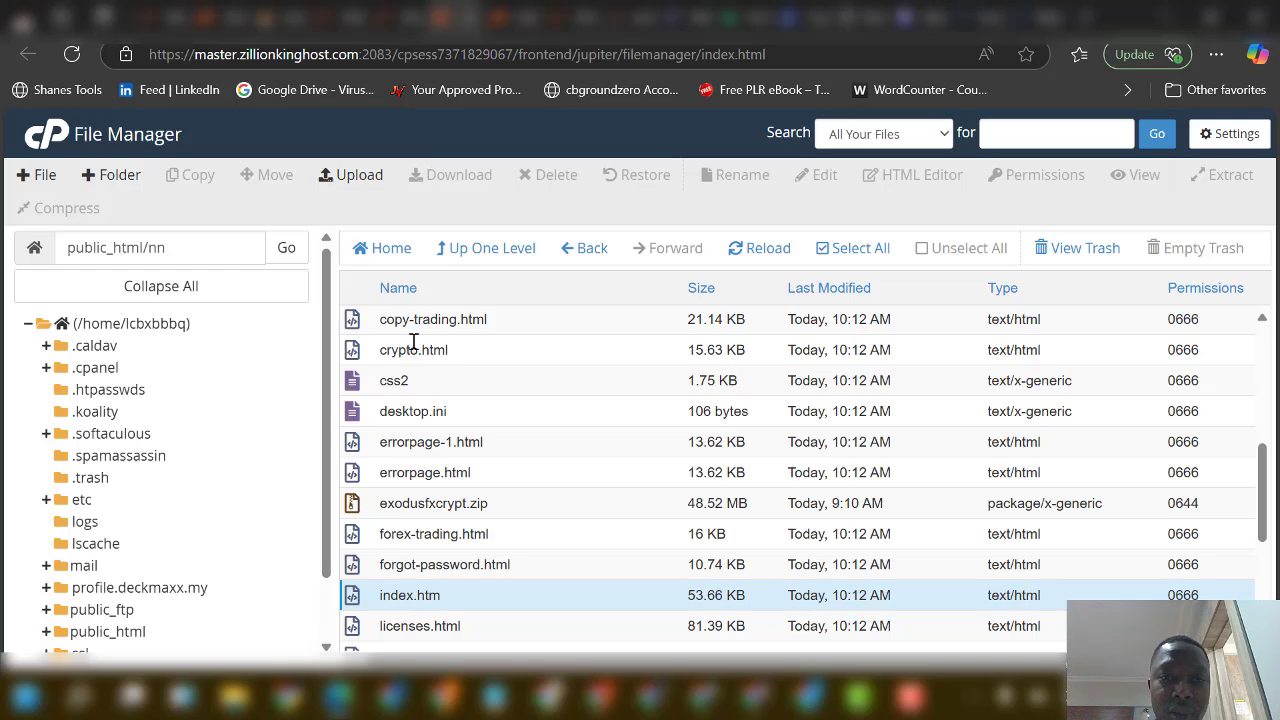
Step: In cPanel File Manager, open the logo folder within the images folder of public_html/nn/assets
{"action": "scroll", "coordinate": [423, 320], "scroll_direction": "up", "scroll_amount": 5}
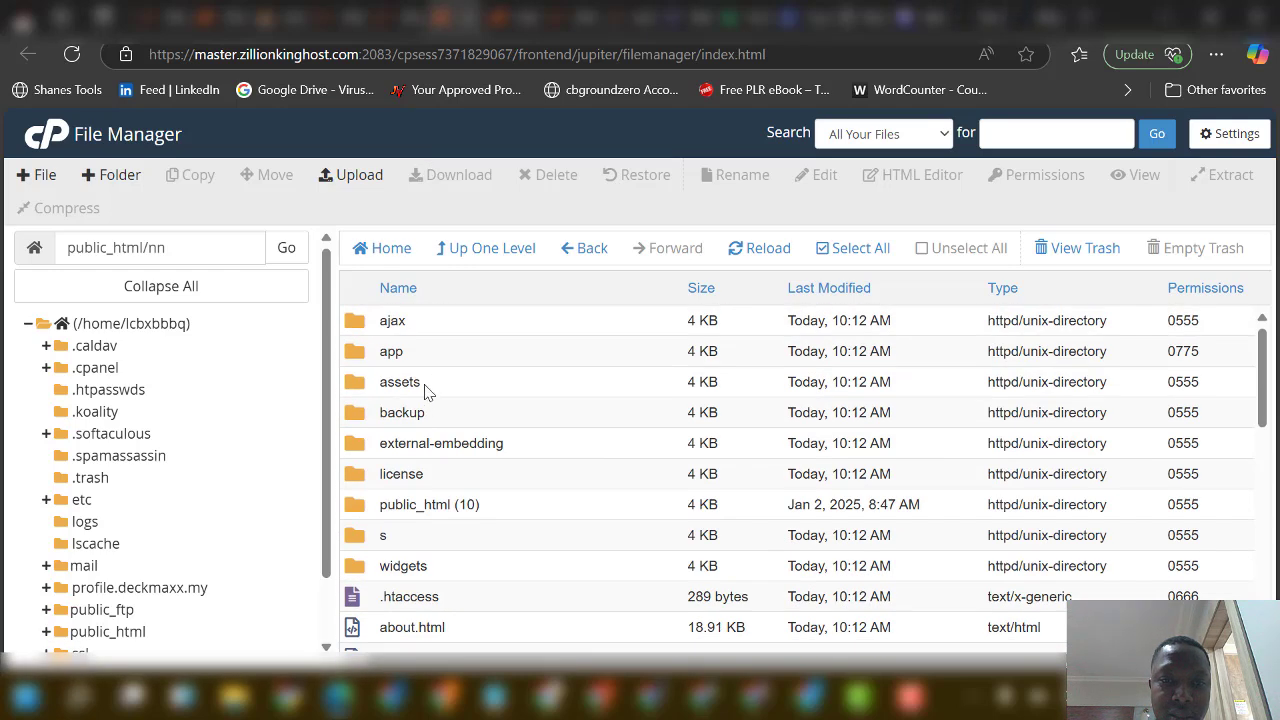
{"action": "double_click", "coordinate": [424, 390]}
{"action": "double_click", "coordinate": [457, 352]}
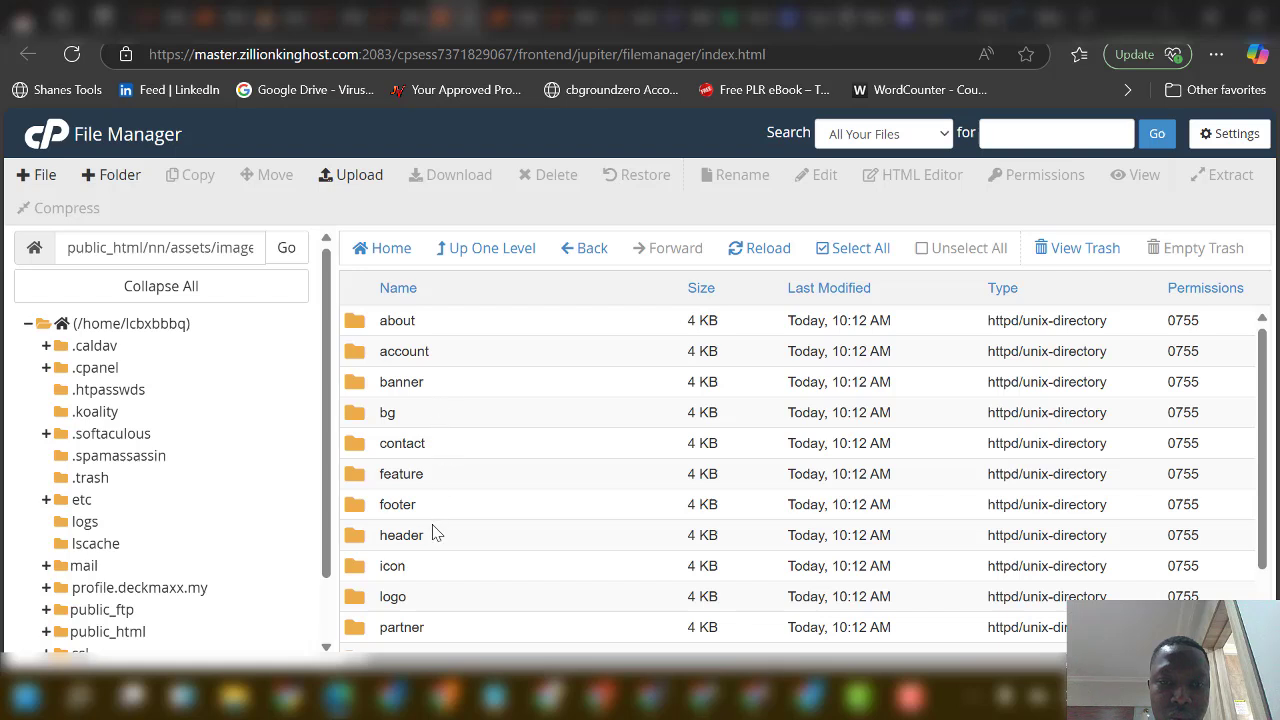
{"action": "double_click", "coordinate": [440, 598]}
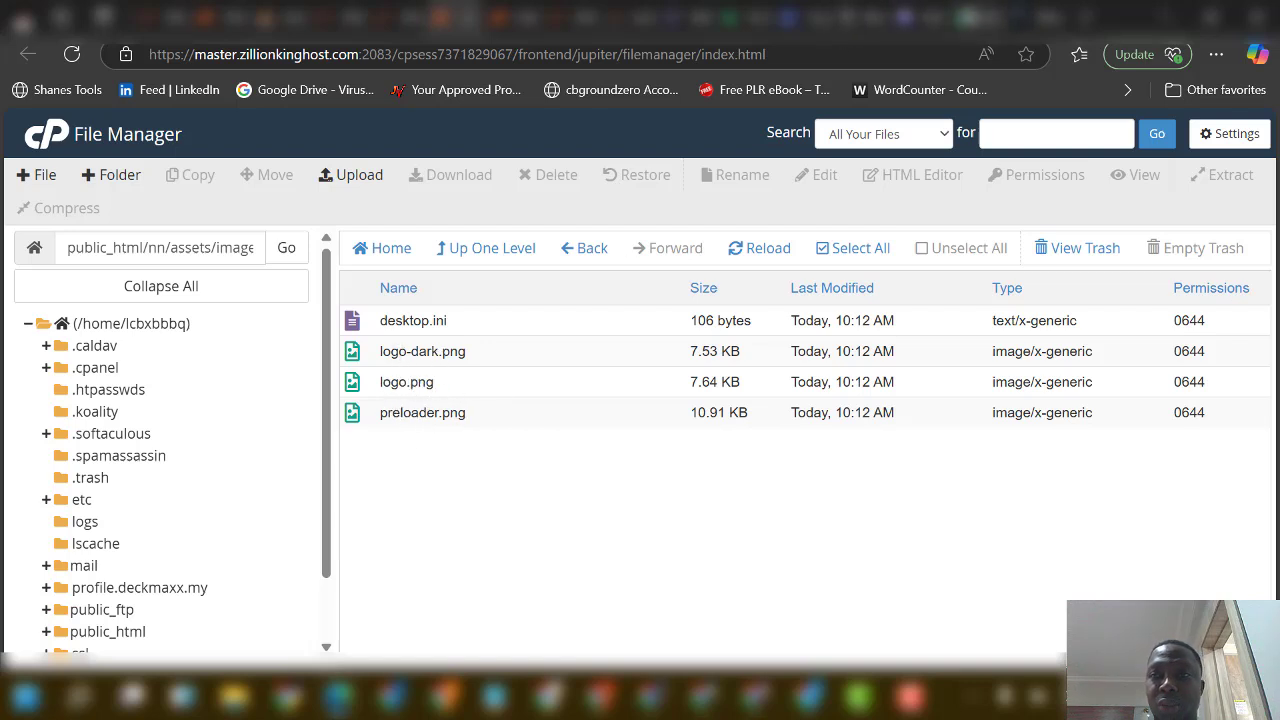
{"action": "left_click", "coordinate": [966, 16]}
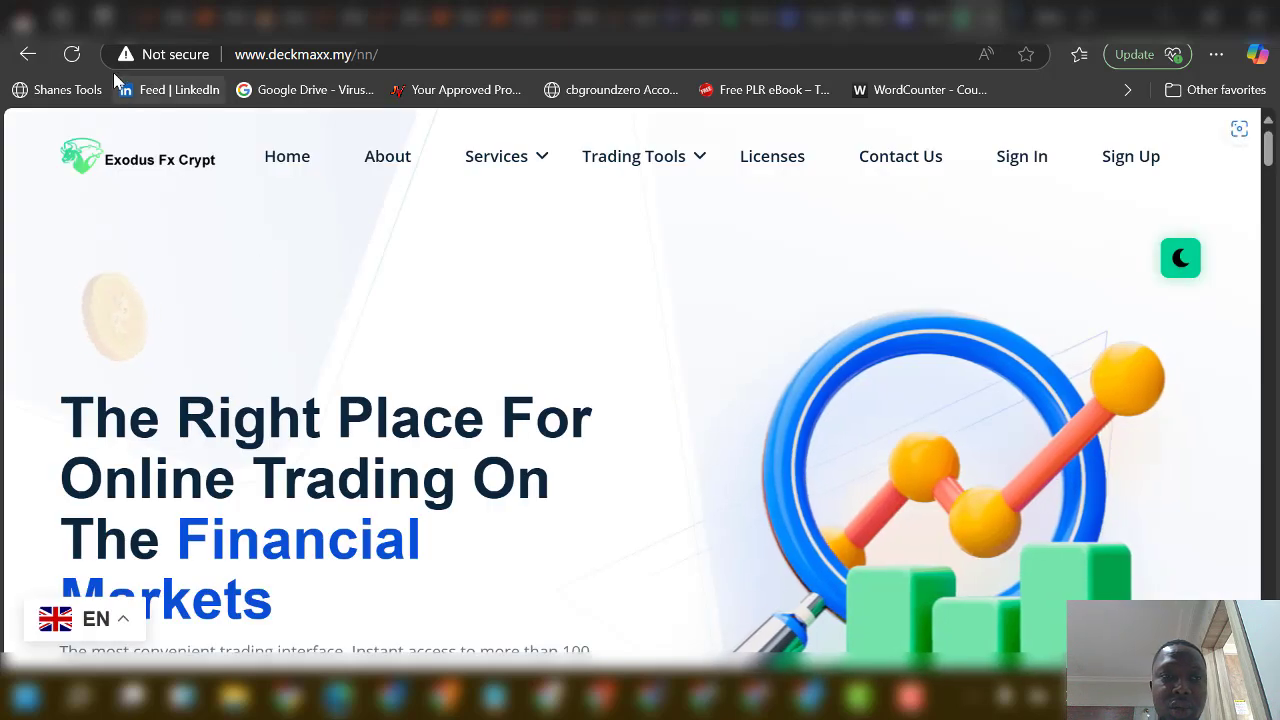
{"action": "left_click", "coordinate": [72, 54]}
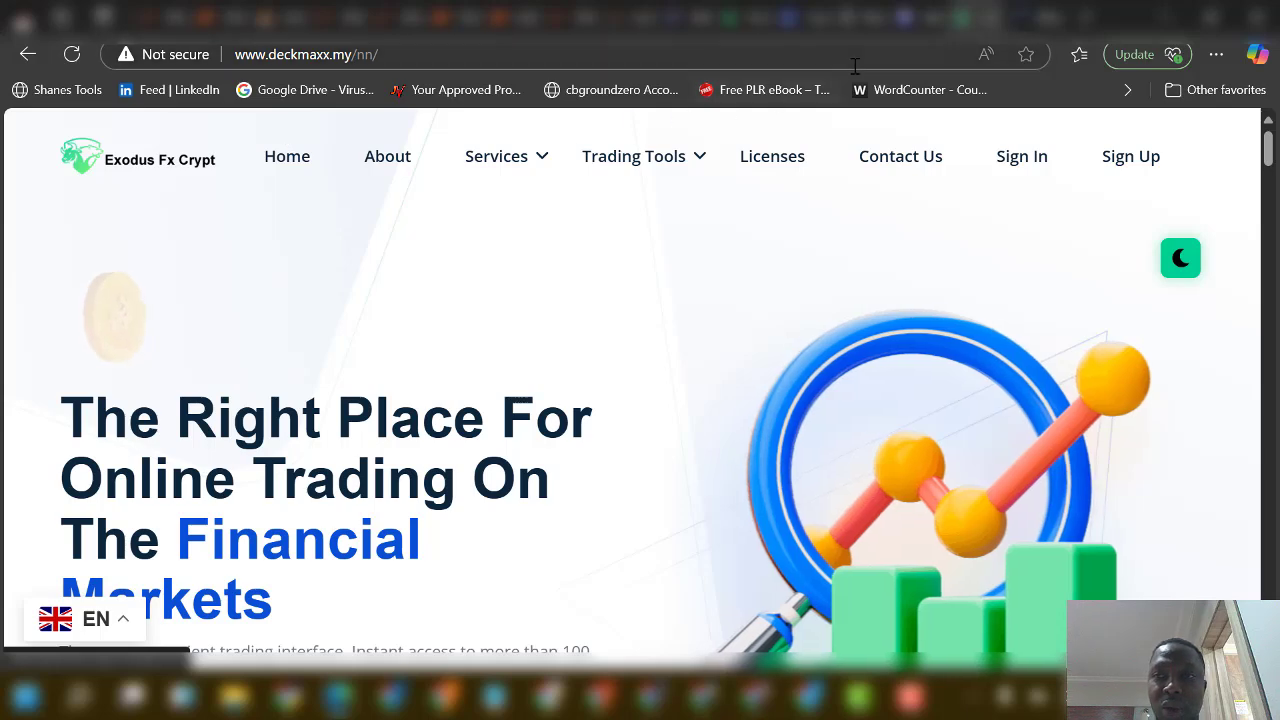
{"action": "left_click", "coordinate": [458, 20]}
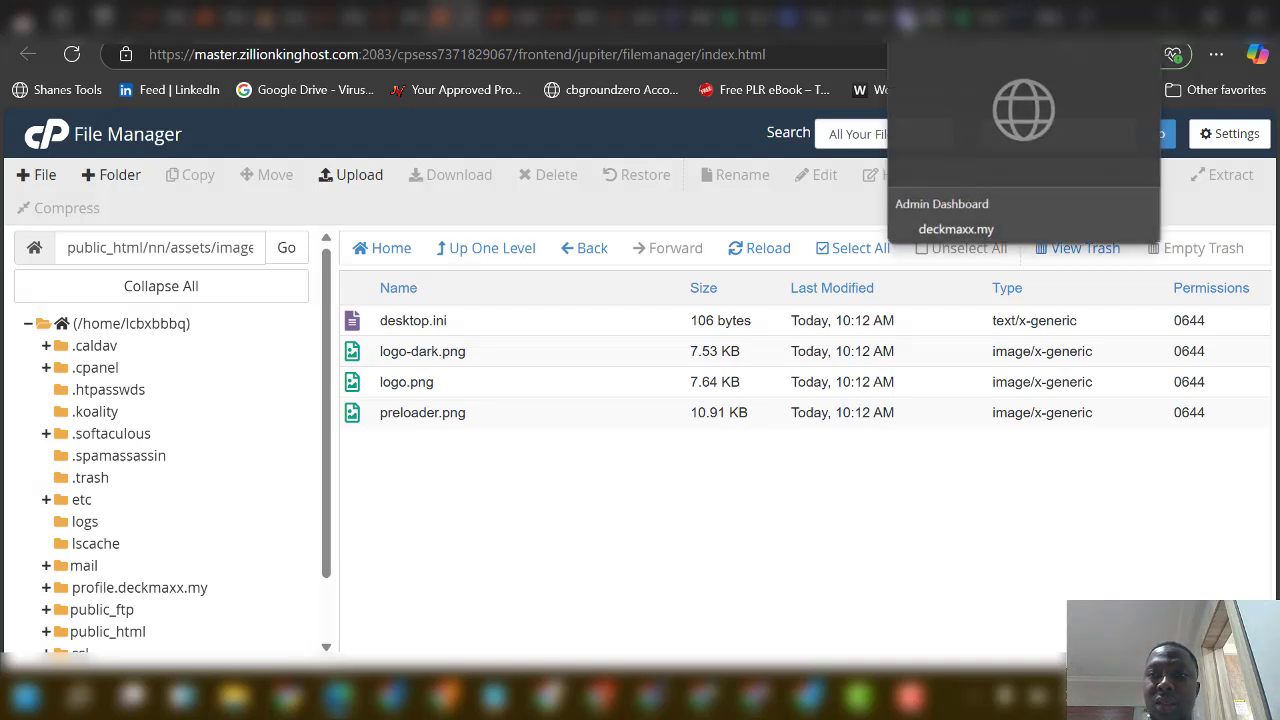
Step: Switch to the cPanel Tools page and look through its billing and email tools
{"action": "left_click", "coordinate": [910, 20]}
{"action": "left_click", "coordinate": [400, 20]}
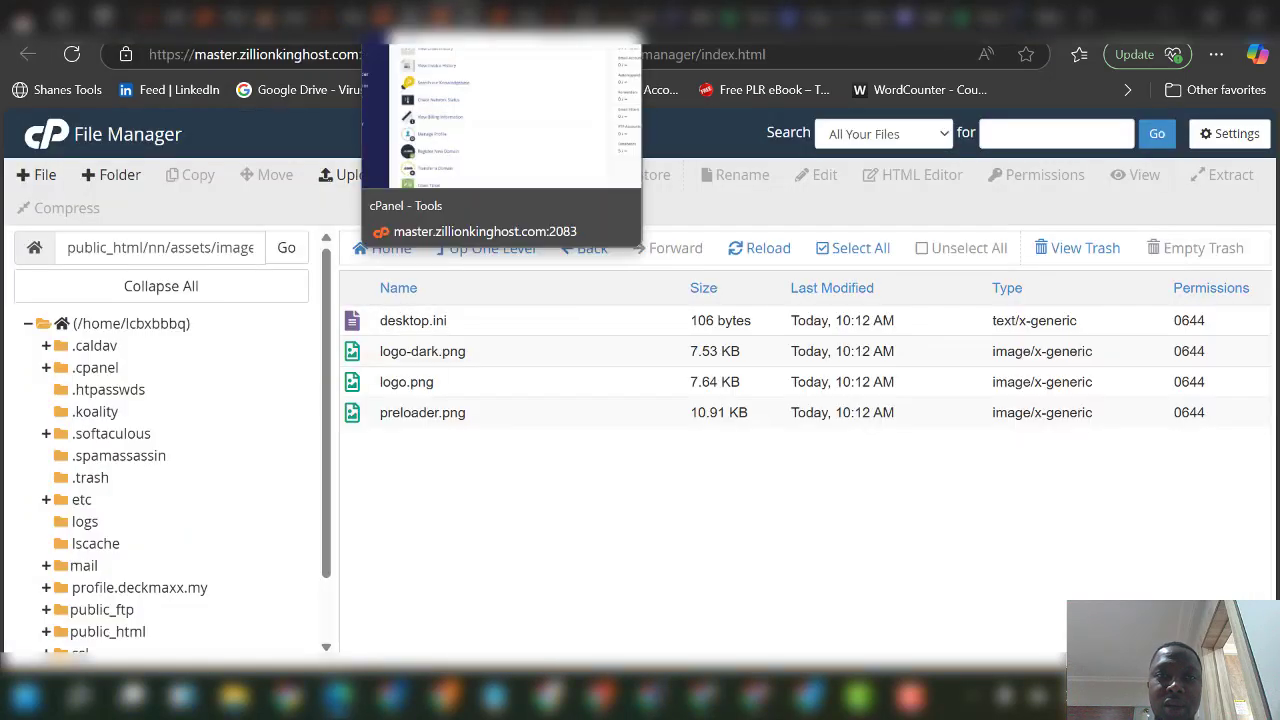
{"action": "left_click", "coordinate": [395, 20]}
{"action": "scroll", "coordinate": [455, 350], "scroll_direction": "up", "scroll_amount": 3}
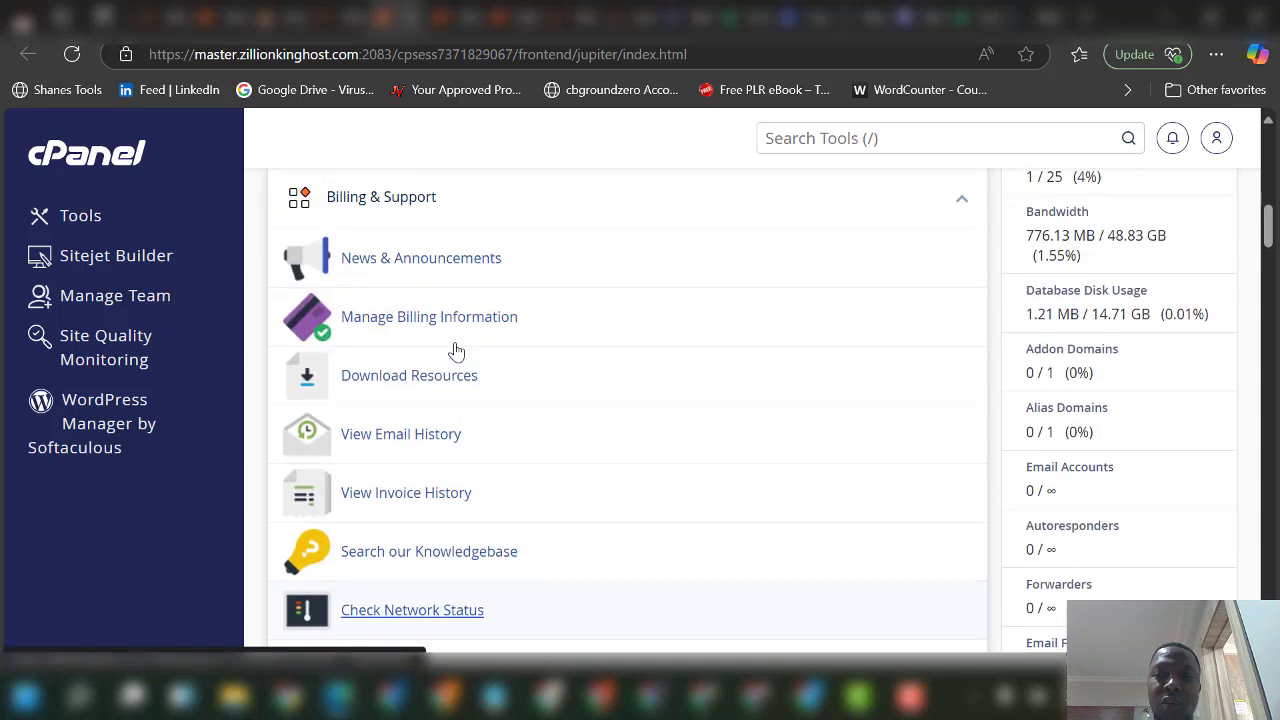
{"action": "scroll", "coordinate": [455, 350], "scroll_direction": "up", "scroll_amount": 3}
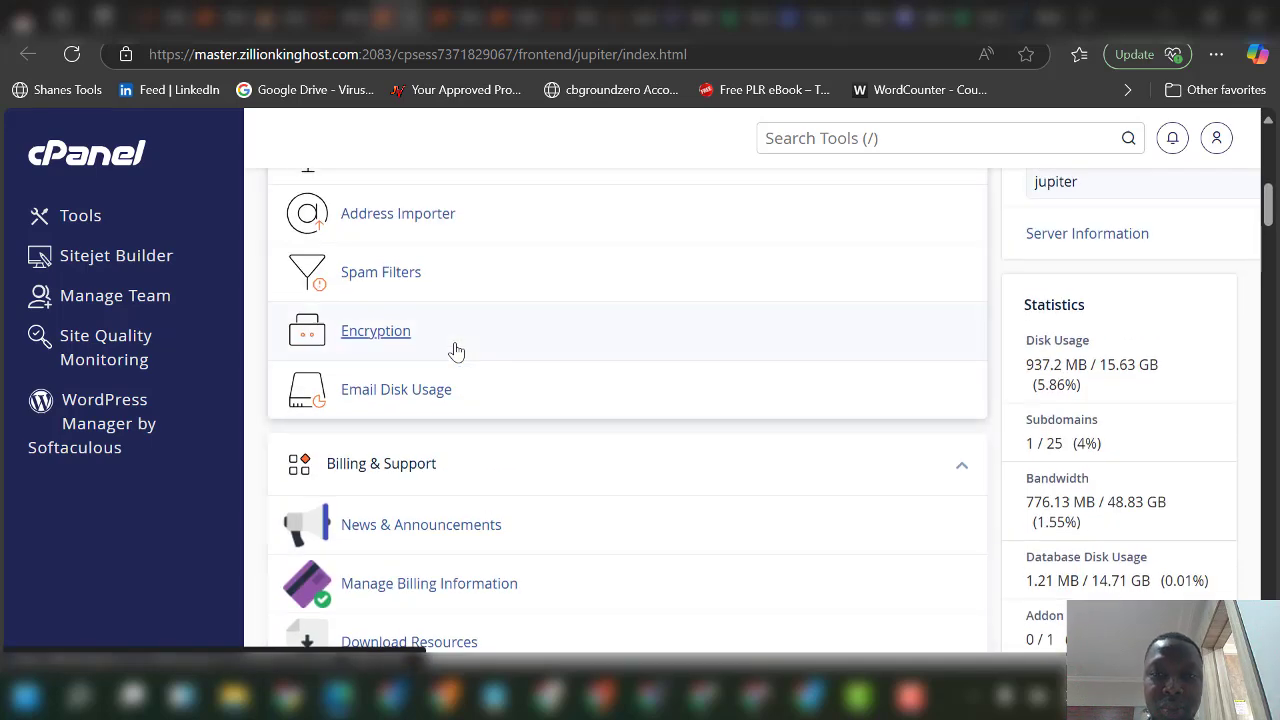